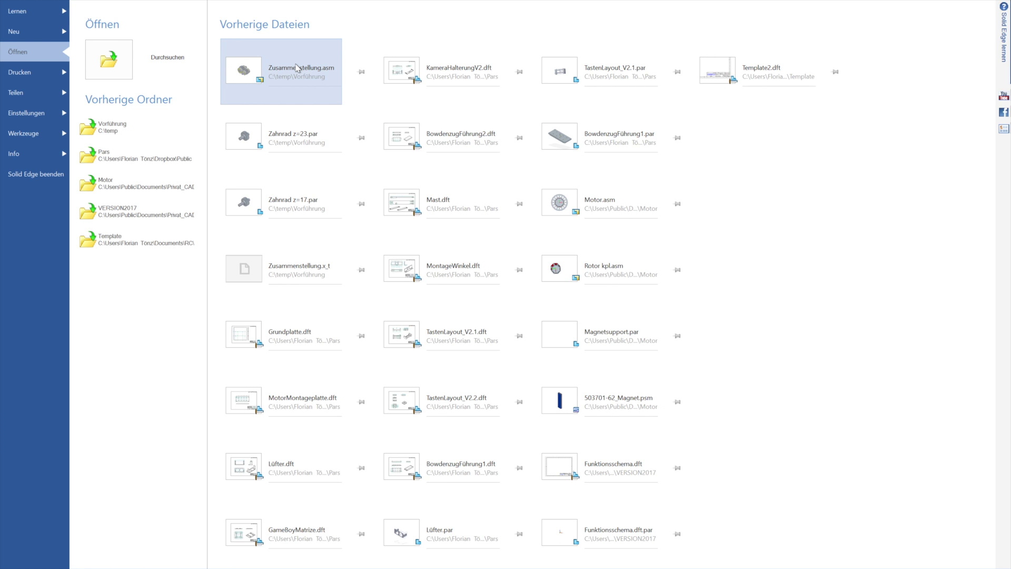
Open the Zusammenstellung.asm gear assembly from Solid Edge's recent files list
left_click(298, 67)
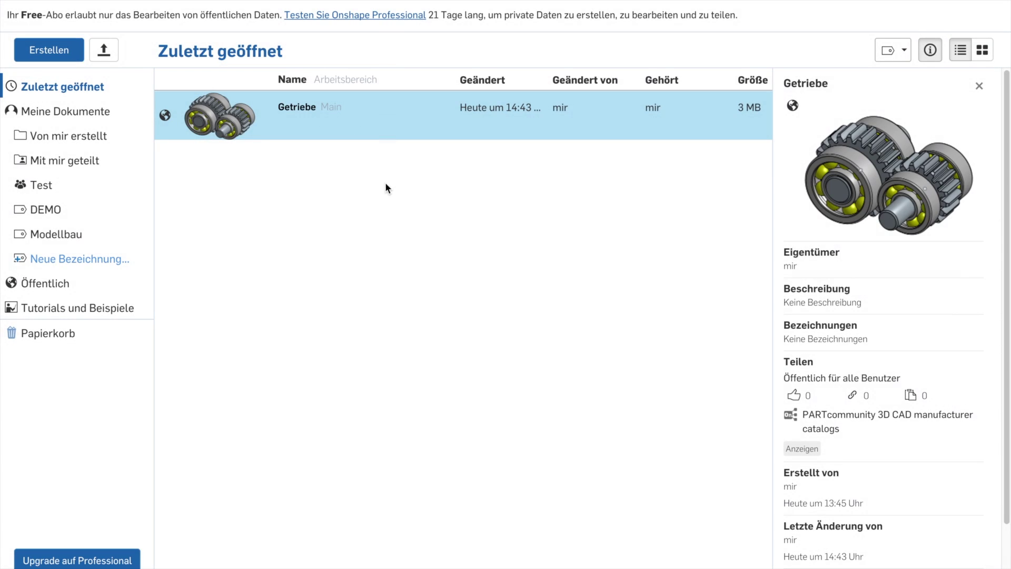
Open the Getriebe document from Onshape's Recently opened list
left_click(299, 109)
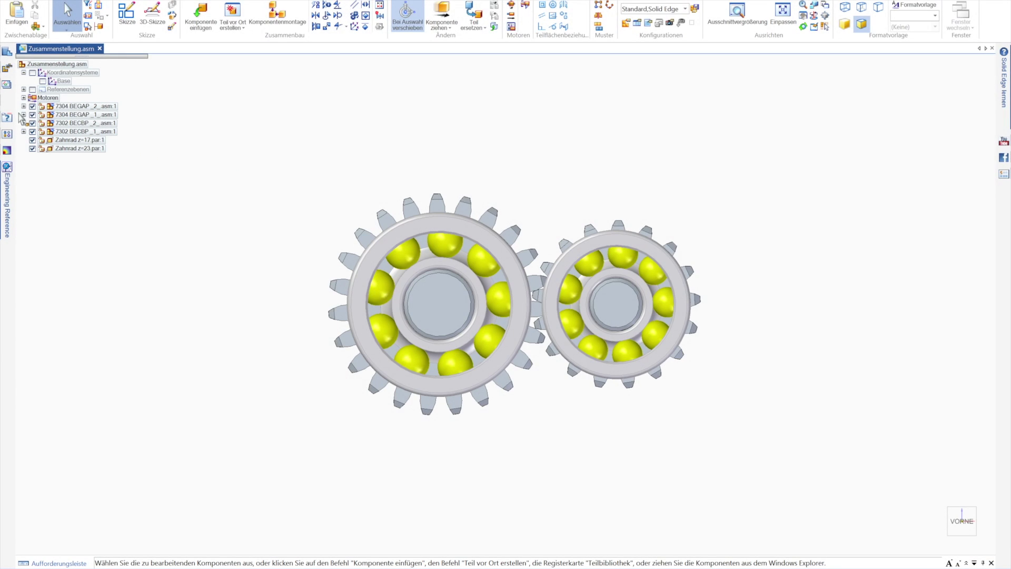
Add the rotary motor Drehung 1 and show it on the Animation_1 timeline
left_click(23, 98)
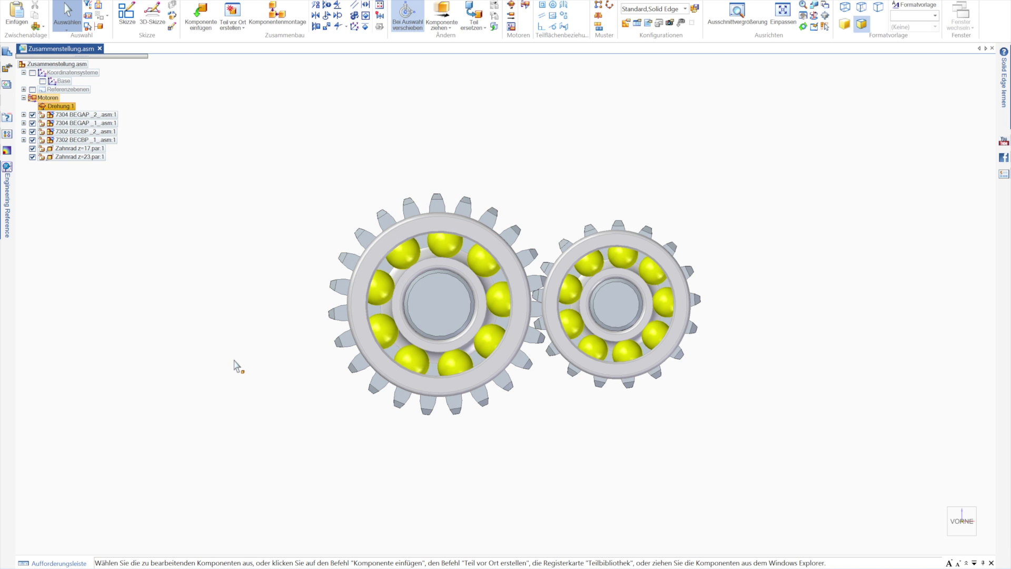
left_click(526, 6)
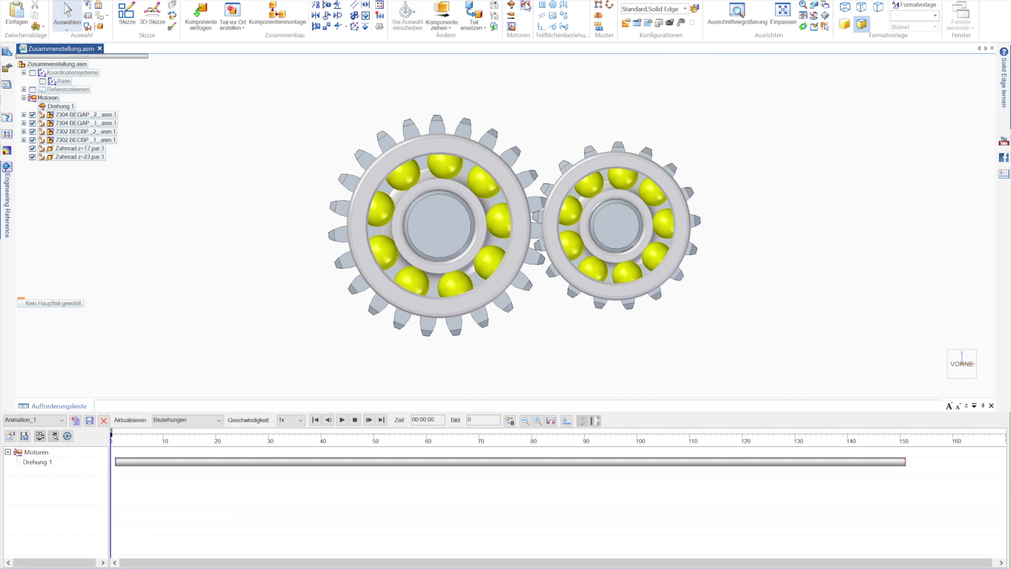
Play Animation_1 and set the Geschwindigkeit playback speed to 2x
left_click(342, 420)
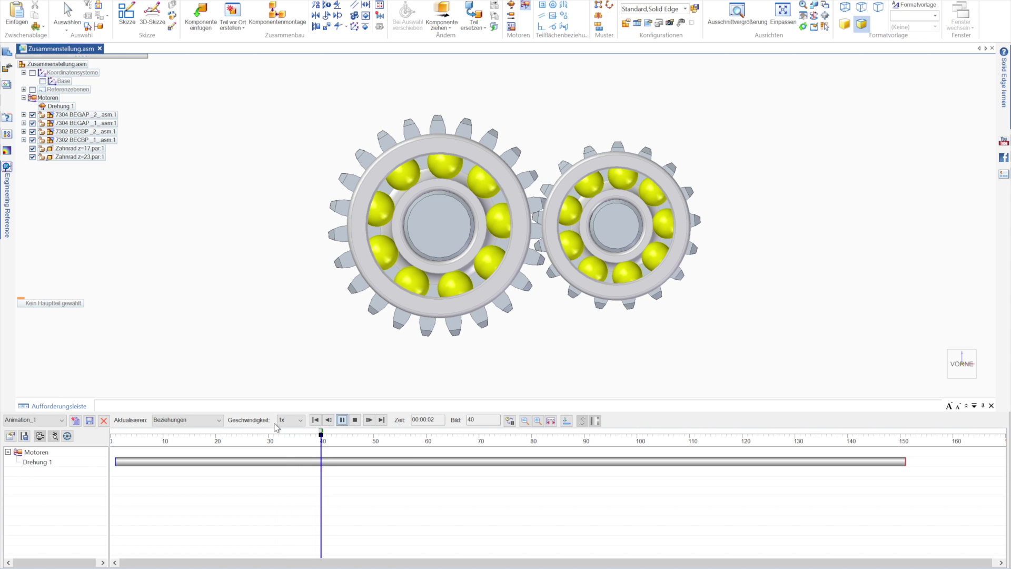
left_click(299, 421)
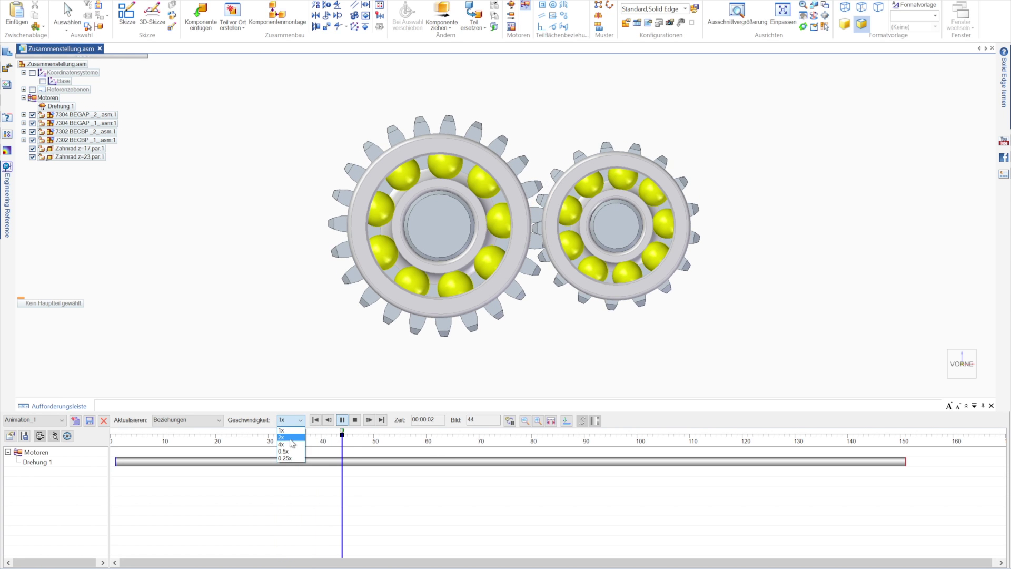
left_click(291, 438)
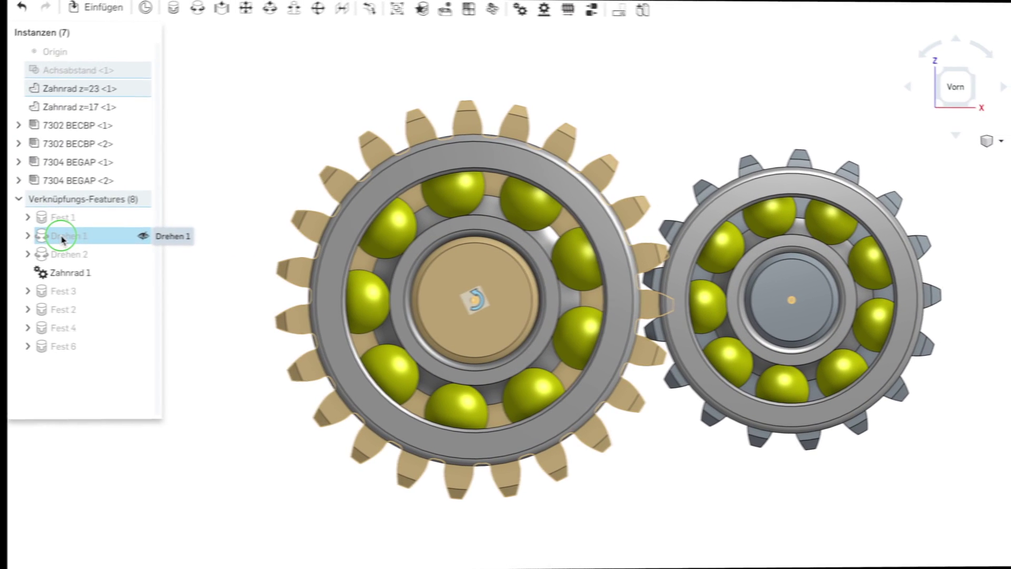
Animate the Drehen 1 gear rotation mate with Animieren
right_click(52, 235)
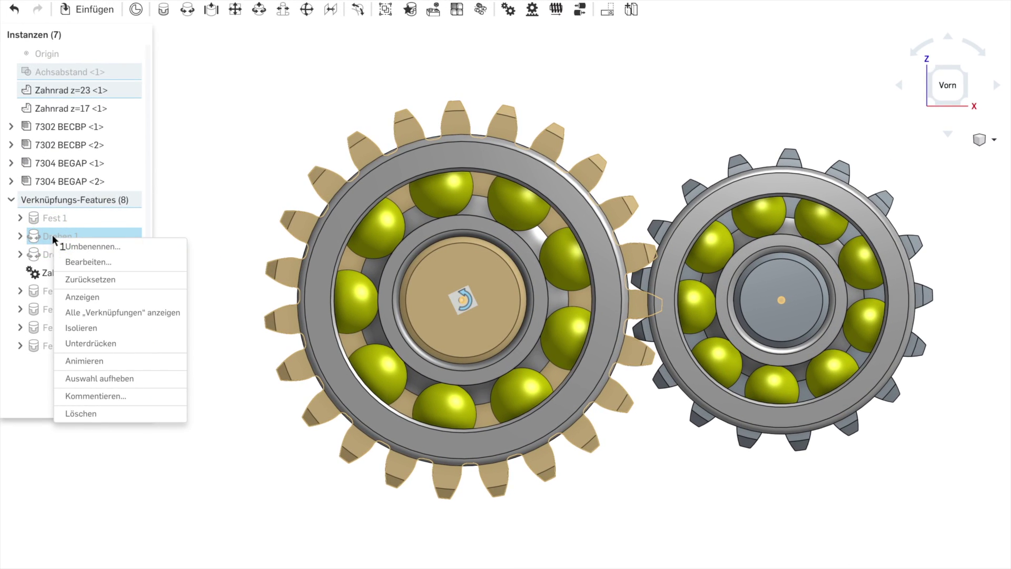
left_click(98, 363)
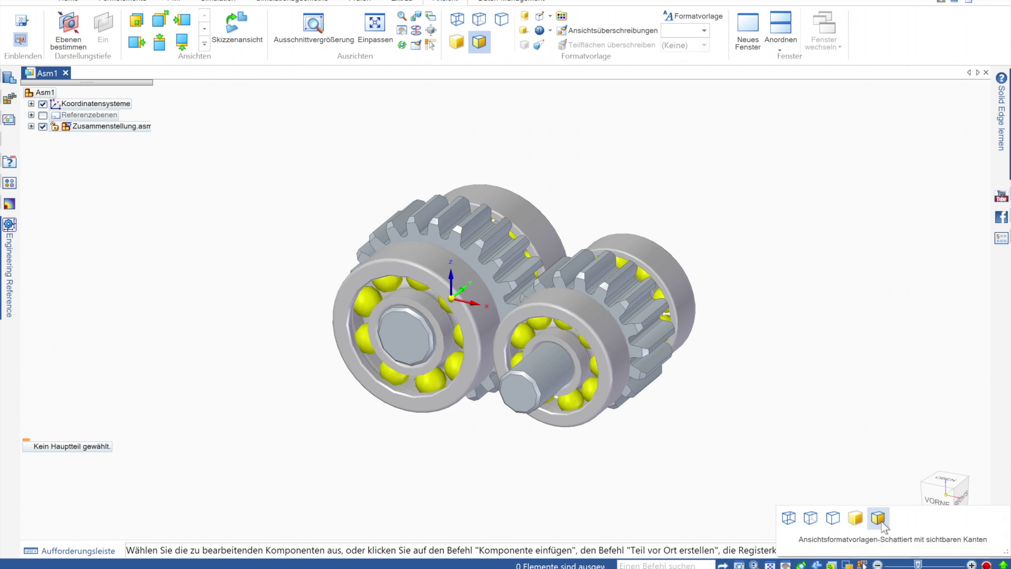
Save the new assembly as Entwurfsbaugruppe.asm
left_click(942, 495)
key("ctrl+s")
type("ppe")
key("Return")
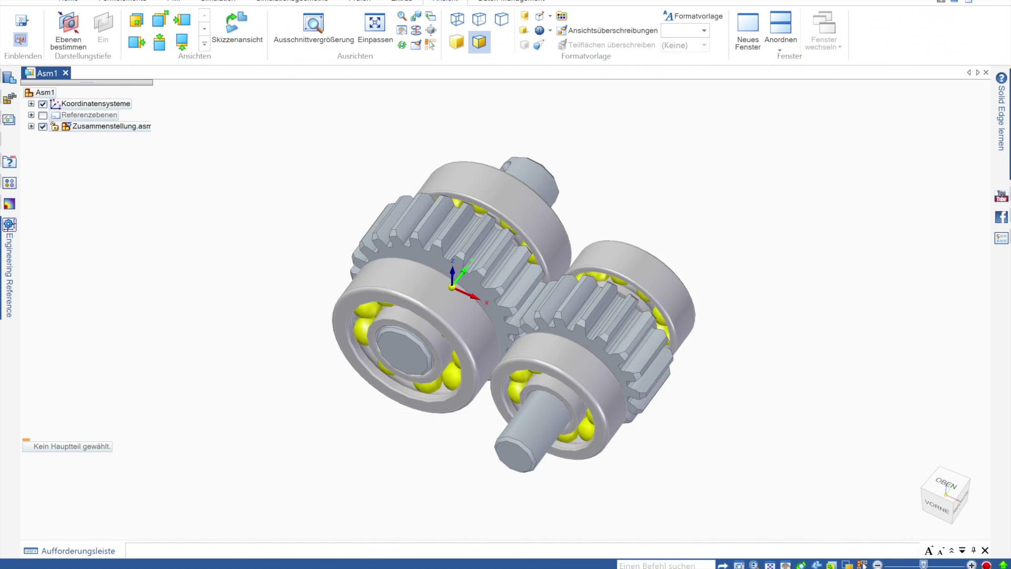
key("ctrl+f")
left_click(31, 104)
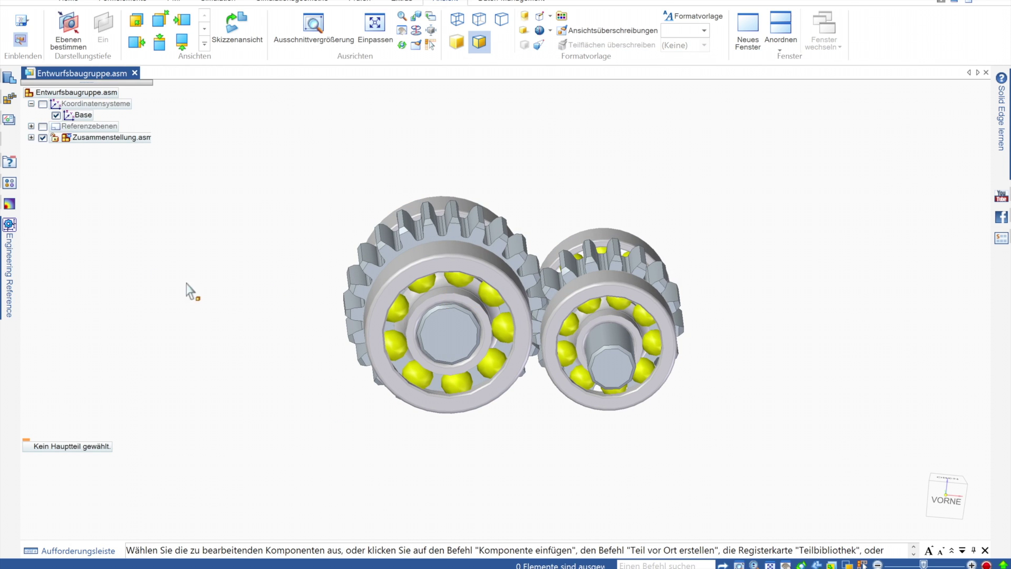
Create an in-place steel (Stahl) part saved as Gehäuse unten.par
left_click(31, 104)
left_click(74, 3)
left_click(310, 26)
left_click(484, 348)
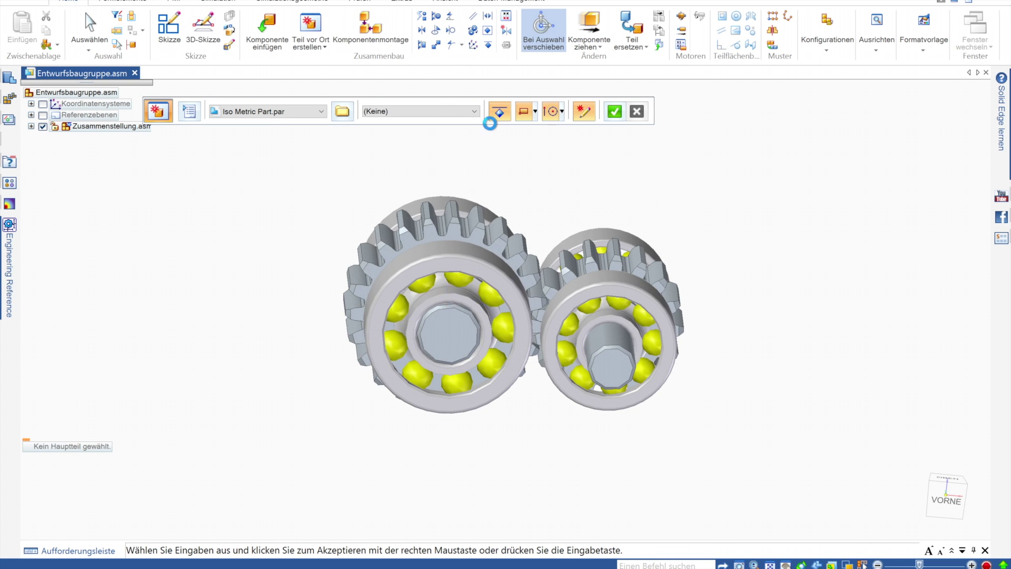
left_click(474, 111)
left_click(400, 135)
left_click(614, 111)
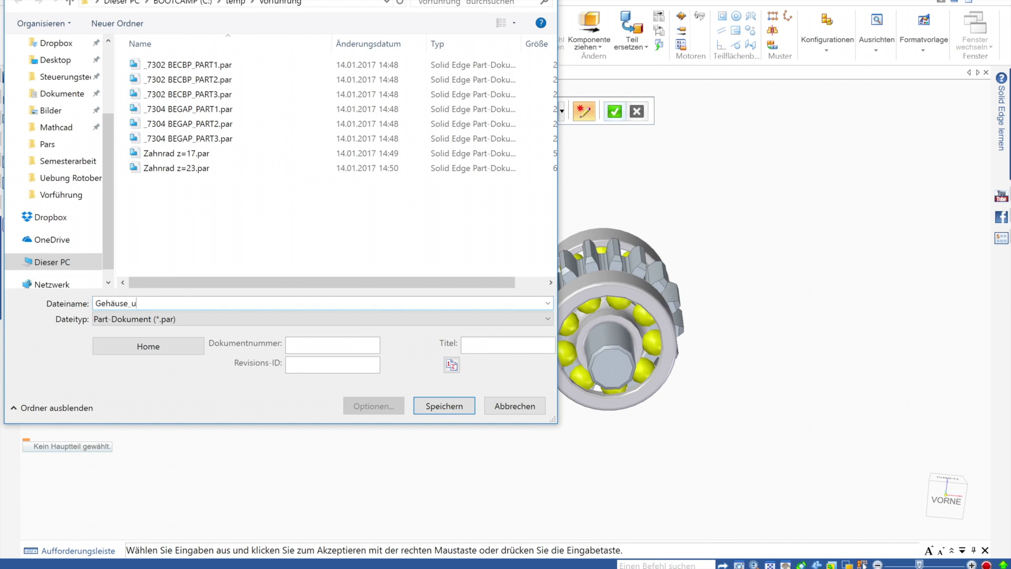
type("nten")
key("Return")
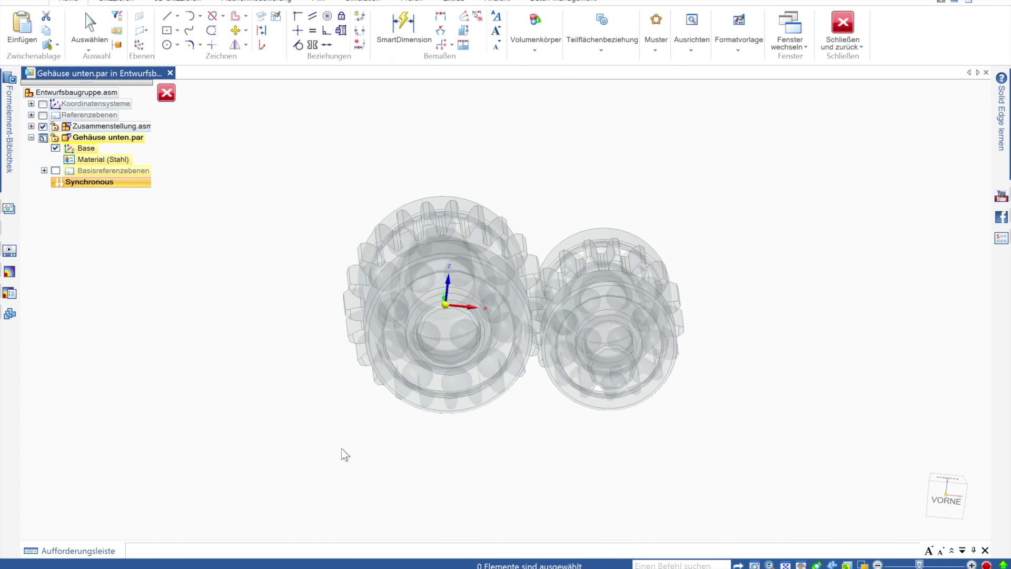
Switch to Sequentiell and sketch two circles around the gears on the front plane
left_click(174, 29)
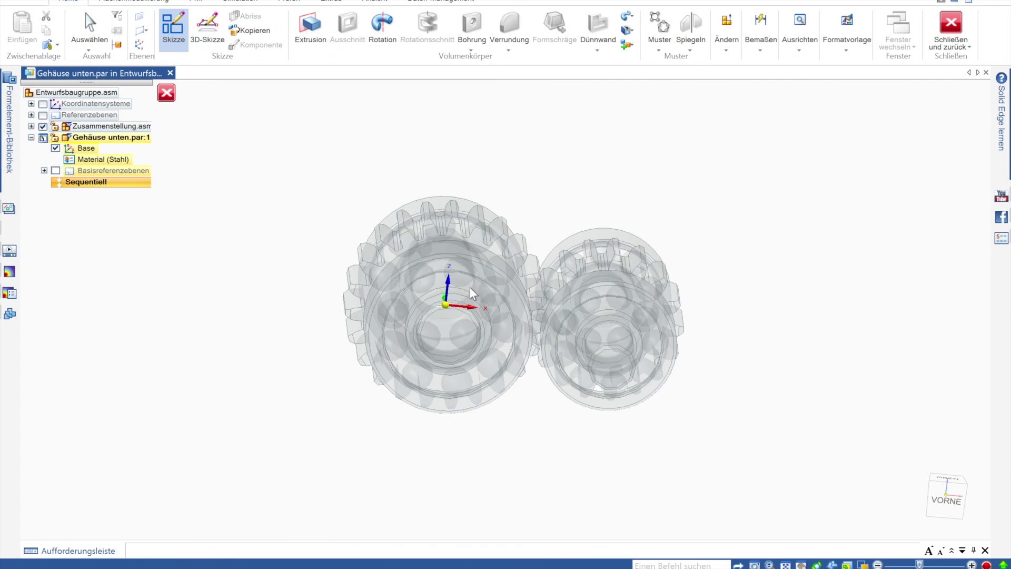
left_click(470, 287)
left_click(168, 45)
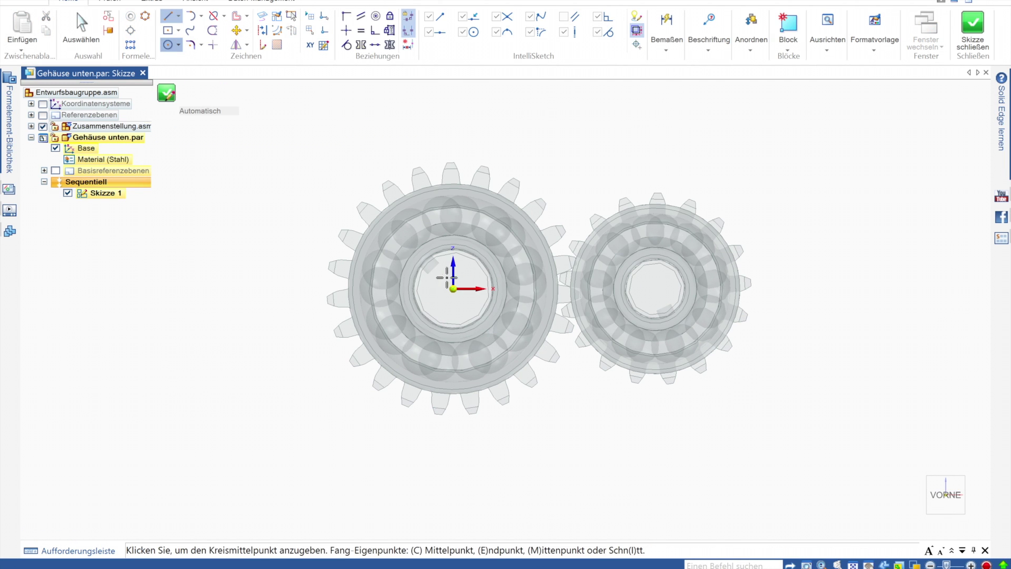
left_click(453, 288)
left_click(334, 361)
left_click(657, 289)
left_click(758, 326)
Dimension the right circle Ø50 and the left circle Ø65
left_click(666, 29)
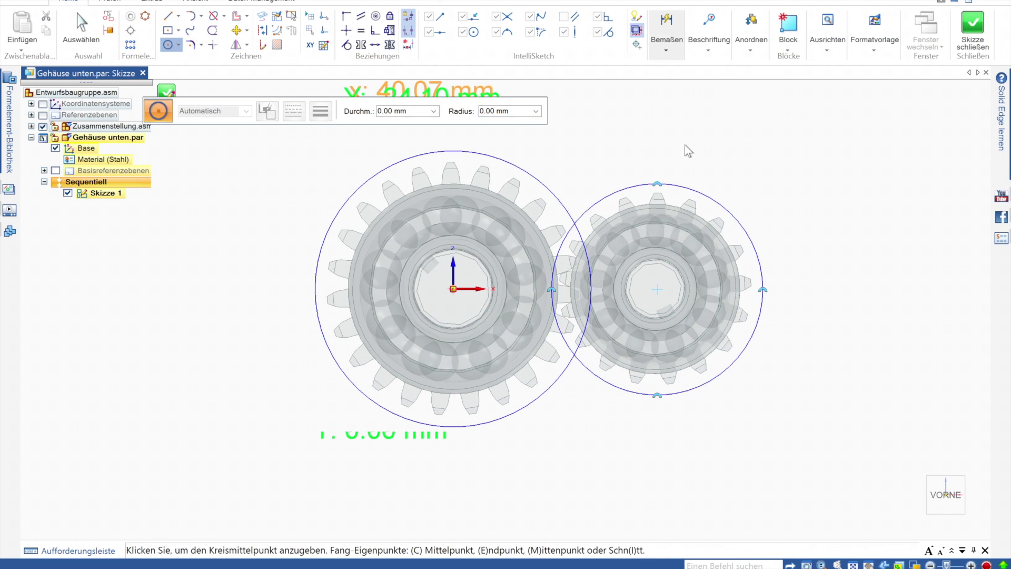
left_click(676, 84)
left_click(731, 214)
left_click(737, 178)
scroll(672, 361, "up", 2)
type("50")
key("Return")
left_click(521, 363)
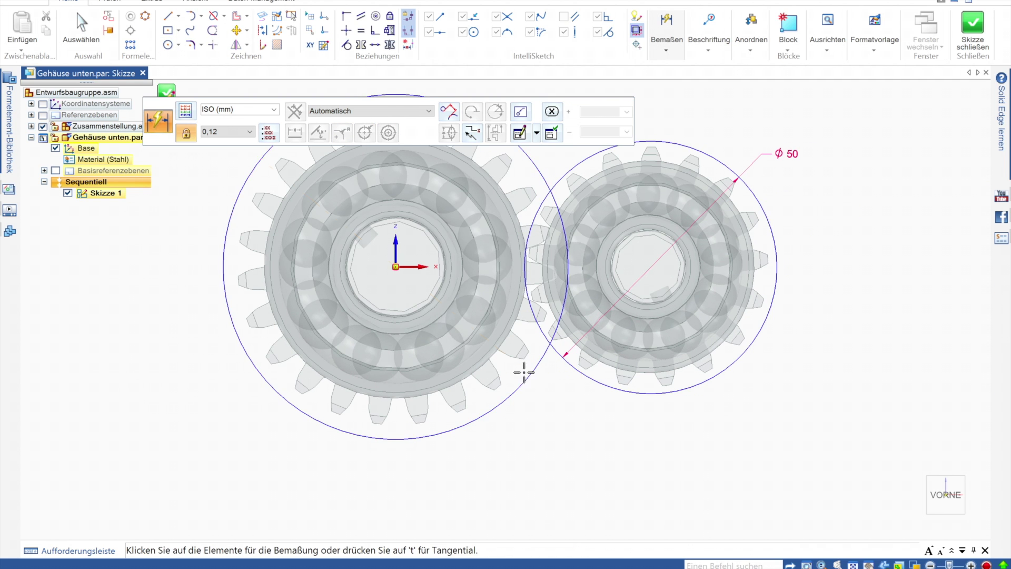
left_click(545, 392)
type("65")
key("Return")
Set the circle centres 50 mm apart and align them horizontally
left_click(528, 232)
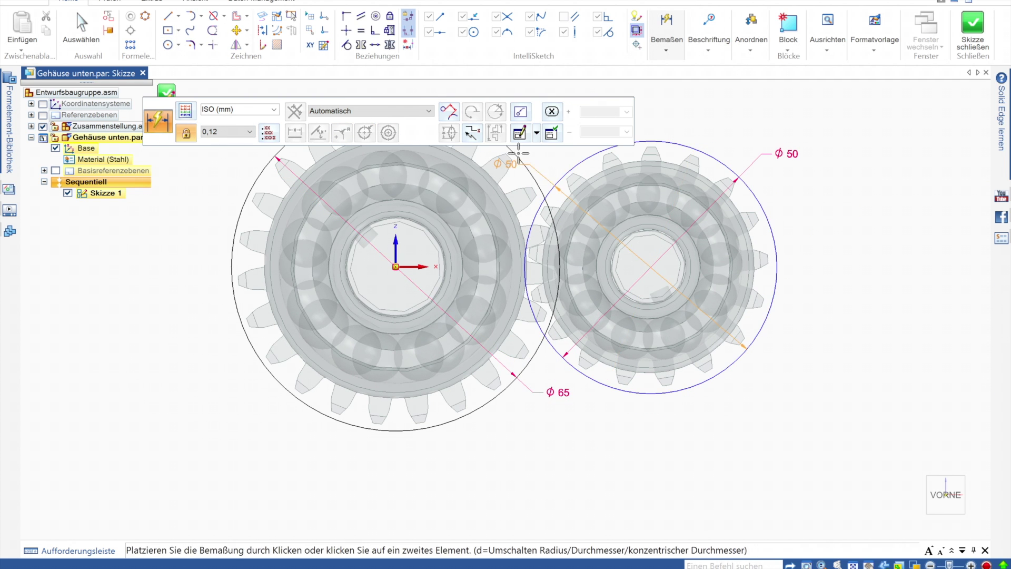
left_click(517, 163)
type("50")
key("Return")
left_click(346, 30)
left_click(396, 267)
left_click(598, 139)
Draw a tangent line along the bottom of the circles and trim away the unneeded arcs
key("l")
left_click(423, 428)
left_click(683, 375)
key("Escape")
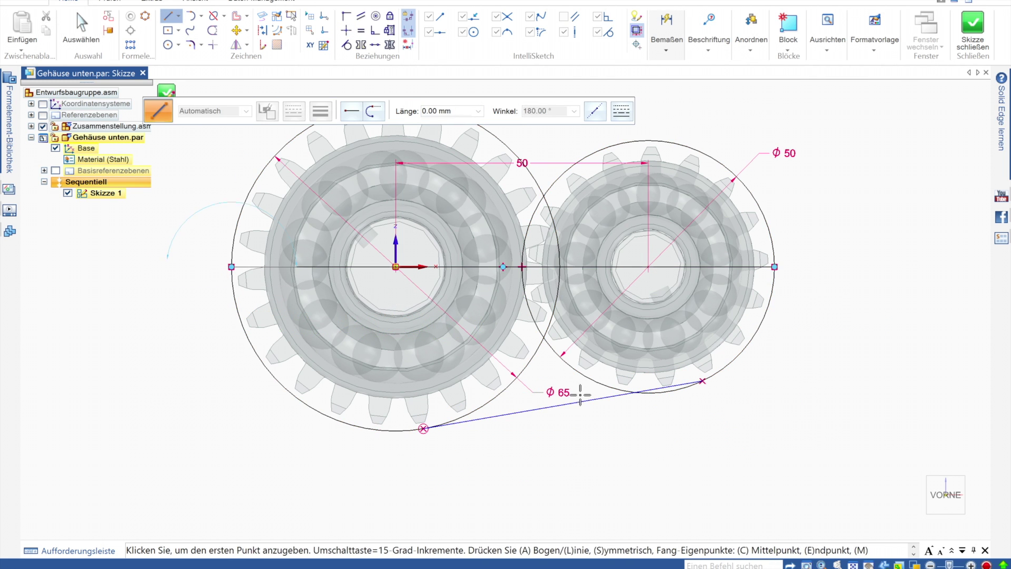
key("Escape")
key("t")
left_click_drag(657, 210, 449, 227)
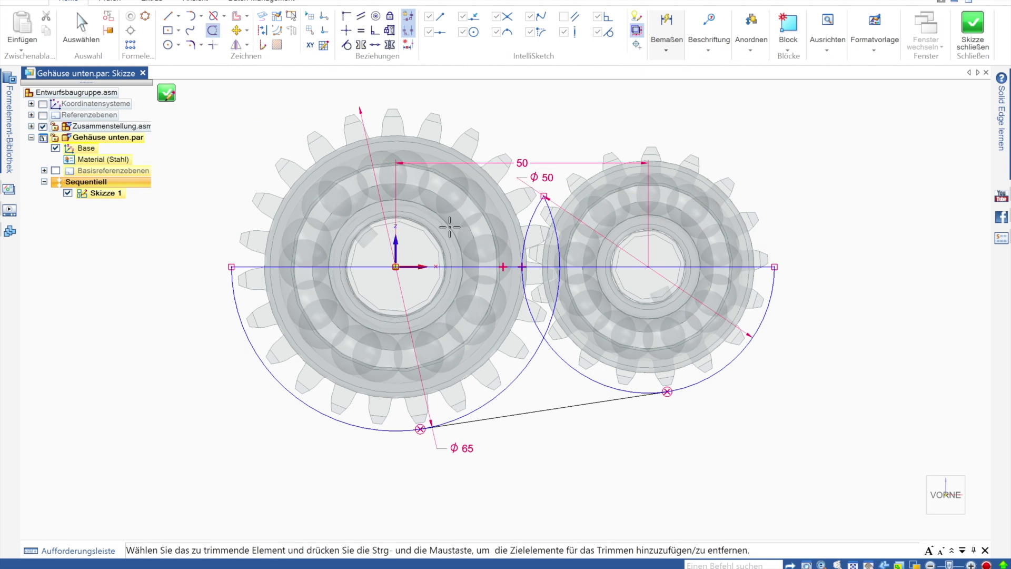
left_click_drag(535, 207, 594, 335)
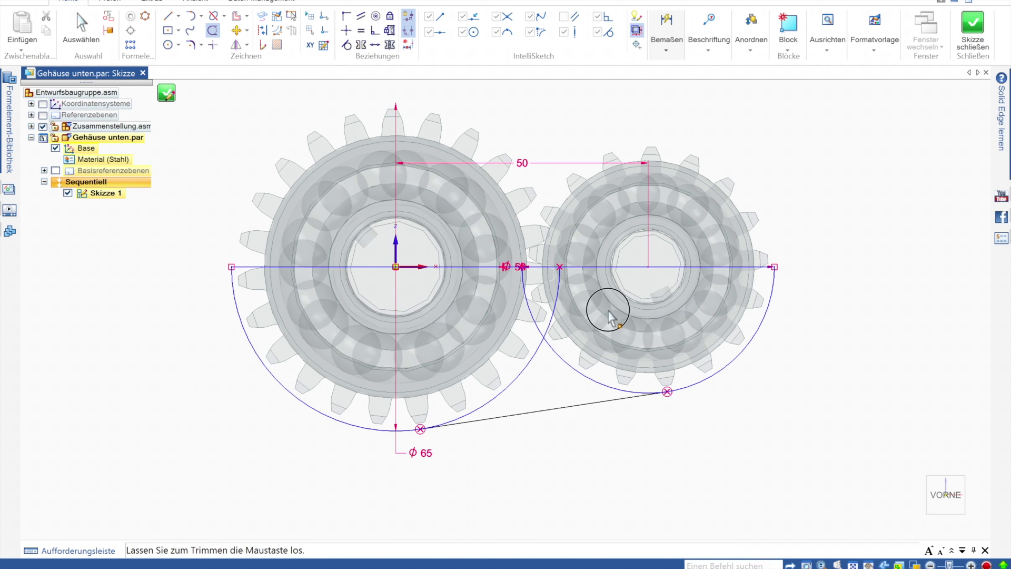
Offset the profile 4 mm outward and close both open ends with lines
left_click(255, 265)
left_click(768, 265)
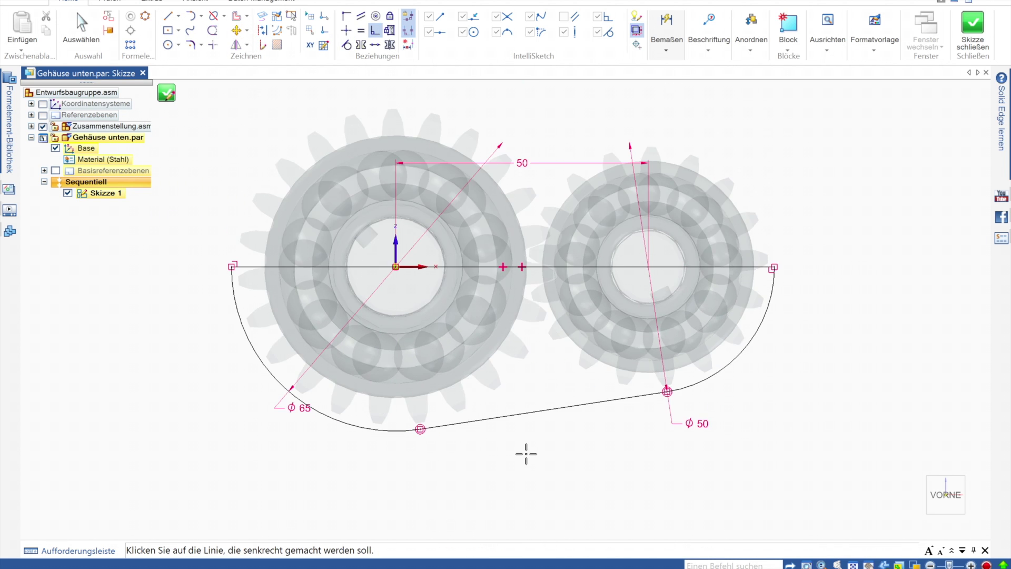
left_click(236, 15)
left_click(483, 420)
right_click(526, 427)
left_click(547, 430)
left_click(169, 16)
left_click(211, 267)
left_click(773, 267)
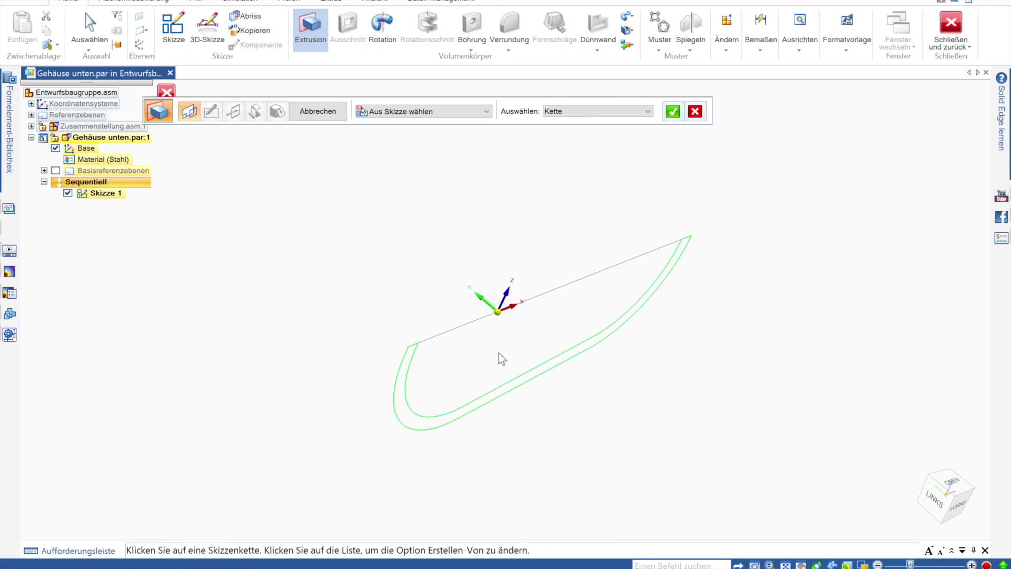
Extrude the outline into the U-shaped wall Ausprägung 1 and view the part alone
left_click(501, 358)
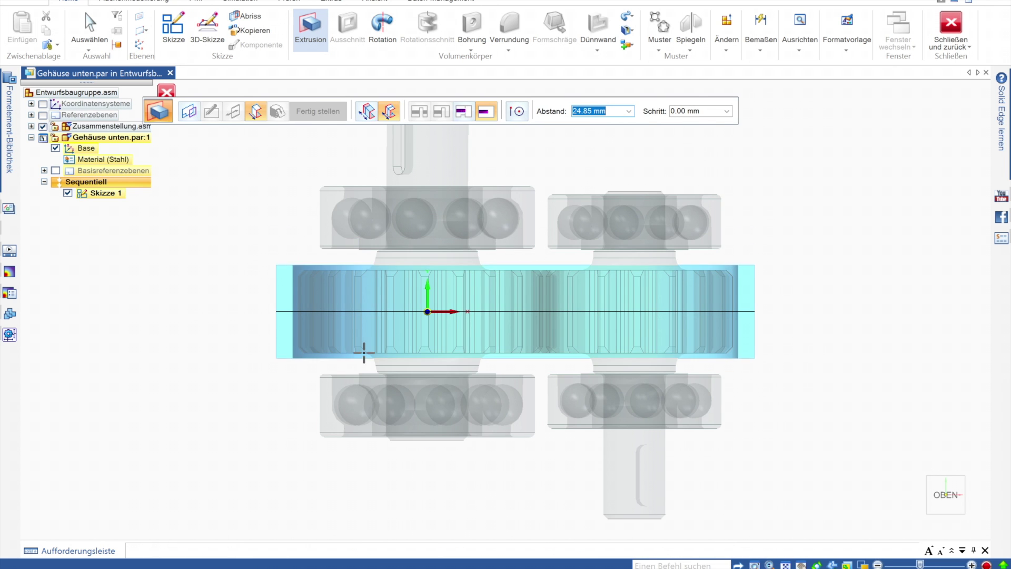
left_click(374, 363)
key("ctrl+i")
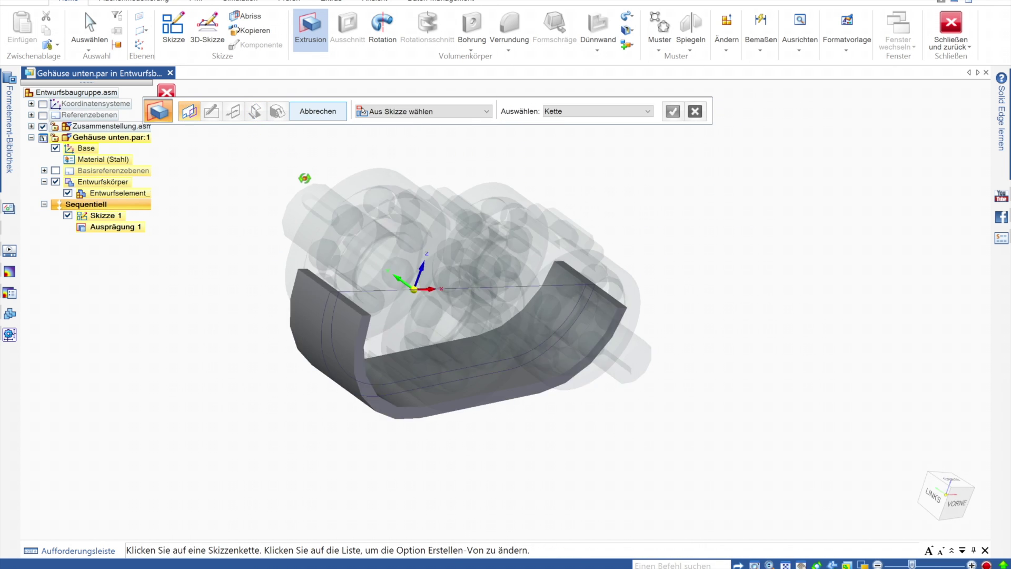
Sketch an end-face profile with a top line and projected bottom and side edges
left_click(426, 110)
left_click(400, 122)
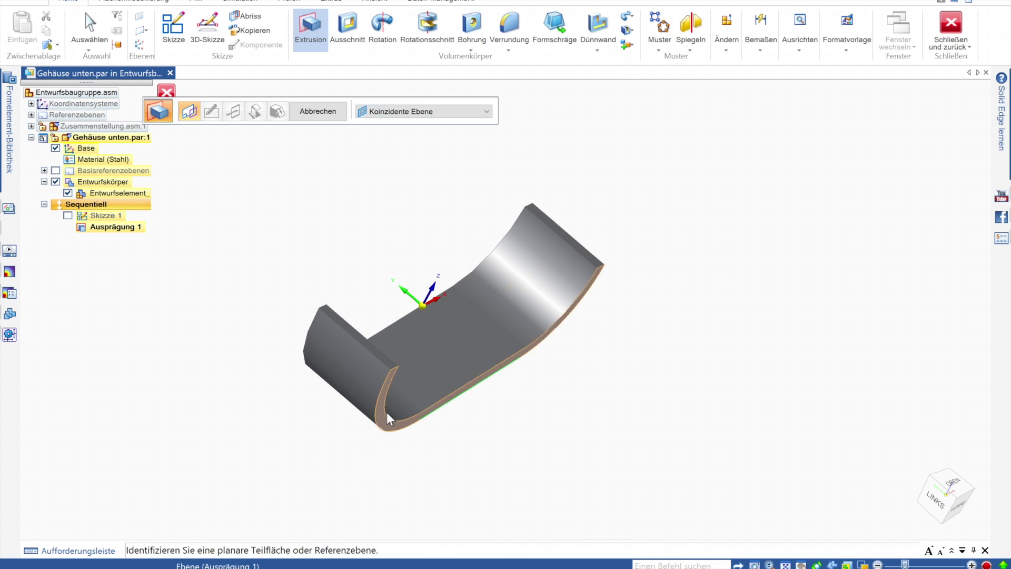
left_click(386, 413)
left_click(310, 214)
left_click(720, 275)
key("Escape")
middle_click_drag(354, 219, 369, 247)
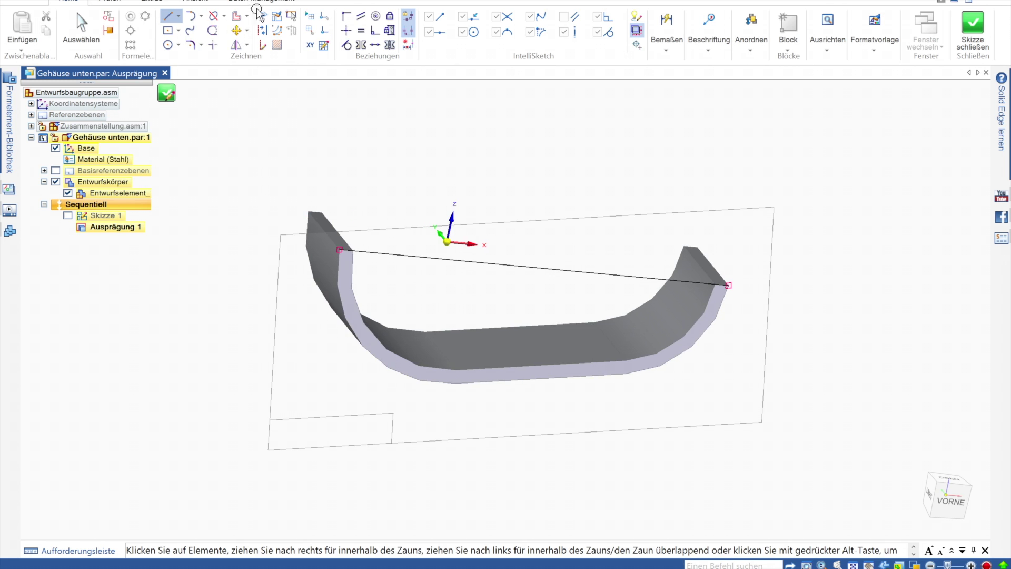
left_click(261, 16)
left_click(212, 190)
left_click(672, 359)
key("Escape")
left_click(163, 95)
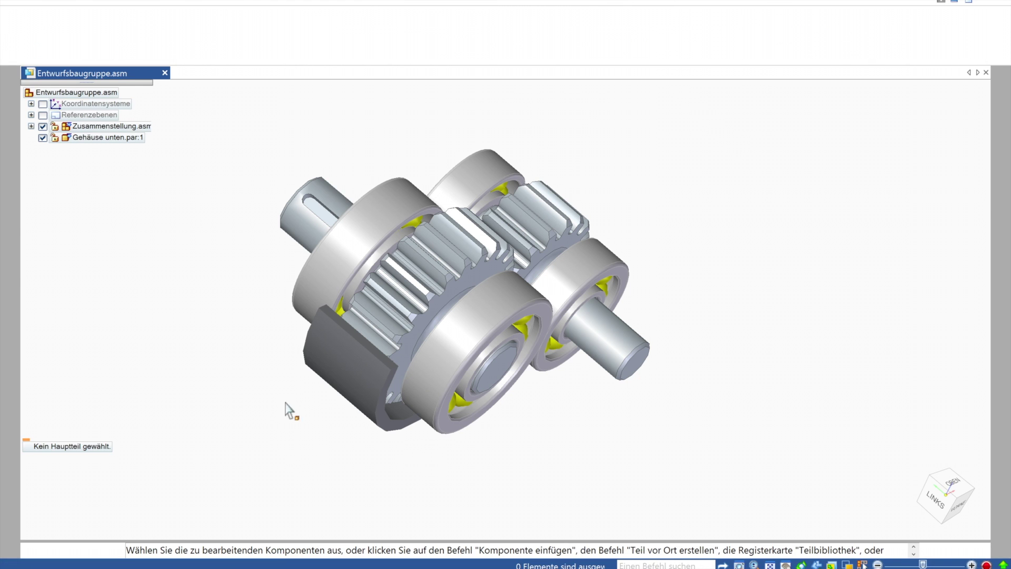
Open the Gehäuse unten part for in-place editing
left_click(108, 136)
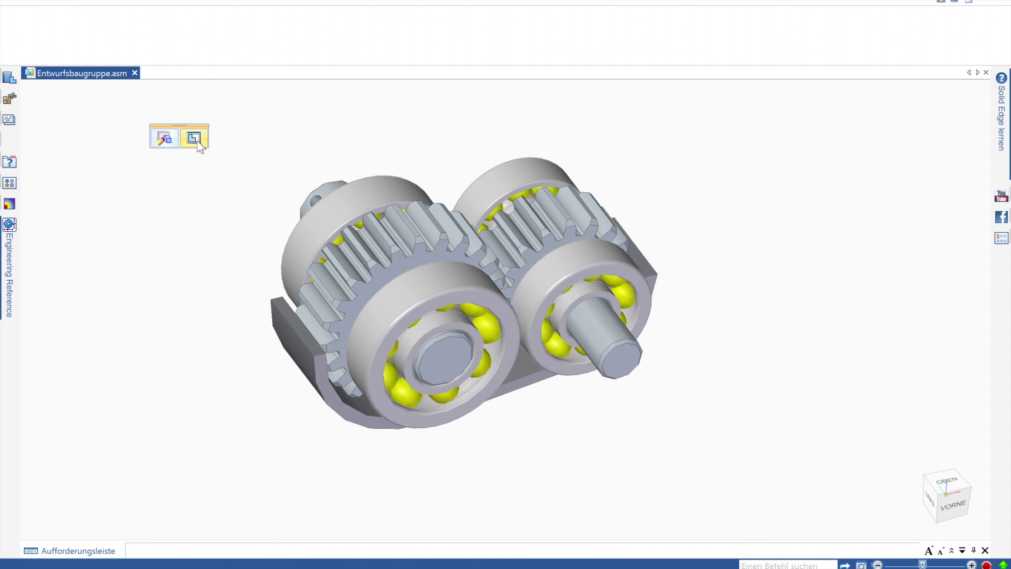
left_click(194, 138)
double_click(77, 213)
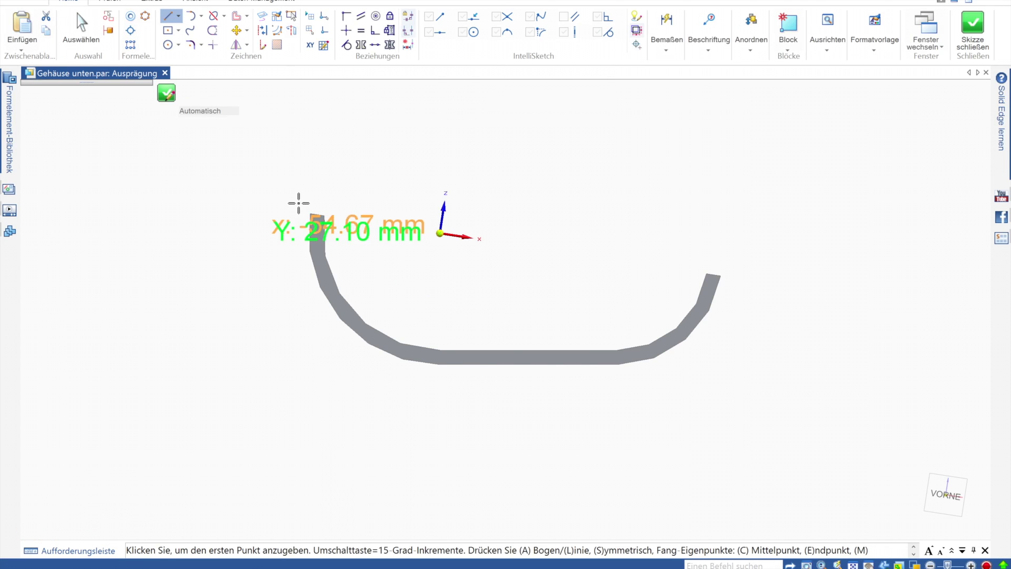
Close the profile, project edges and extrude it into the end wall Ausprägung 2
left_click(311, 213)
left_click(720, 275)
left_click(261, 16)
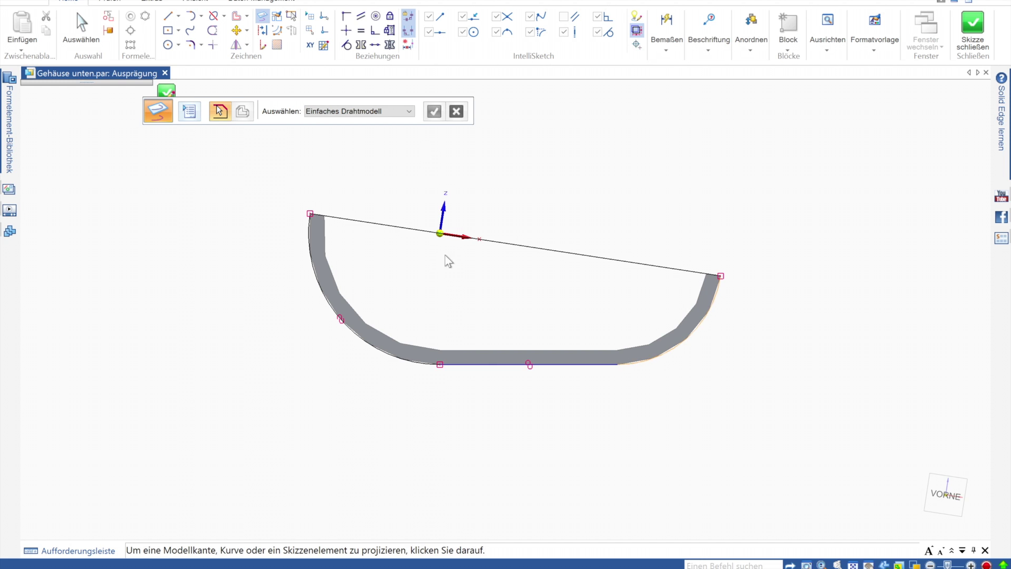
left_click(434, 111)
left_click(166, 91)
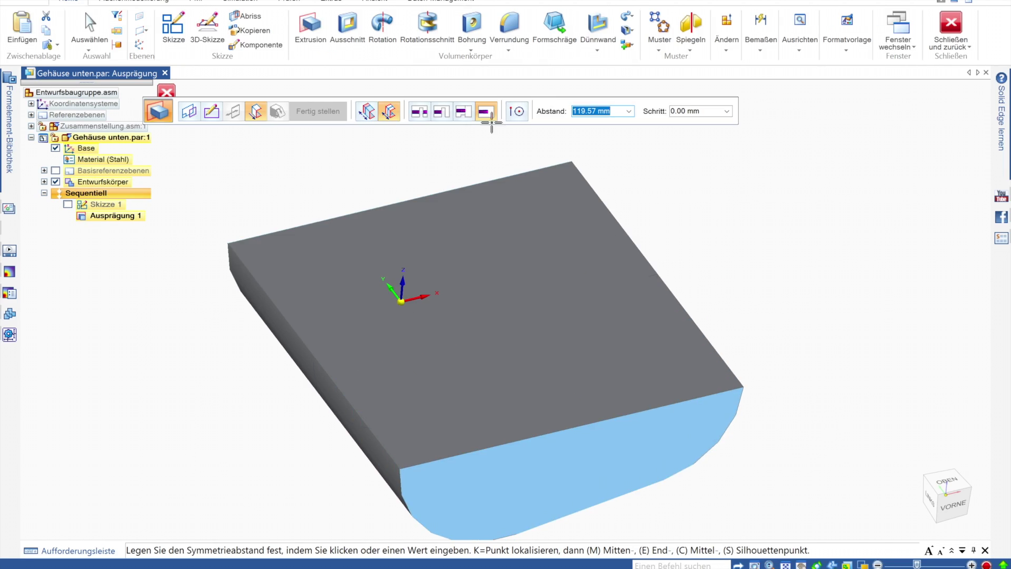
left_click(650, 384)
left_click(318, 111)
Mirror the end wall as Spiegelung 1 to complete the trough
left_click(690, 29)
left_click(135, 229)
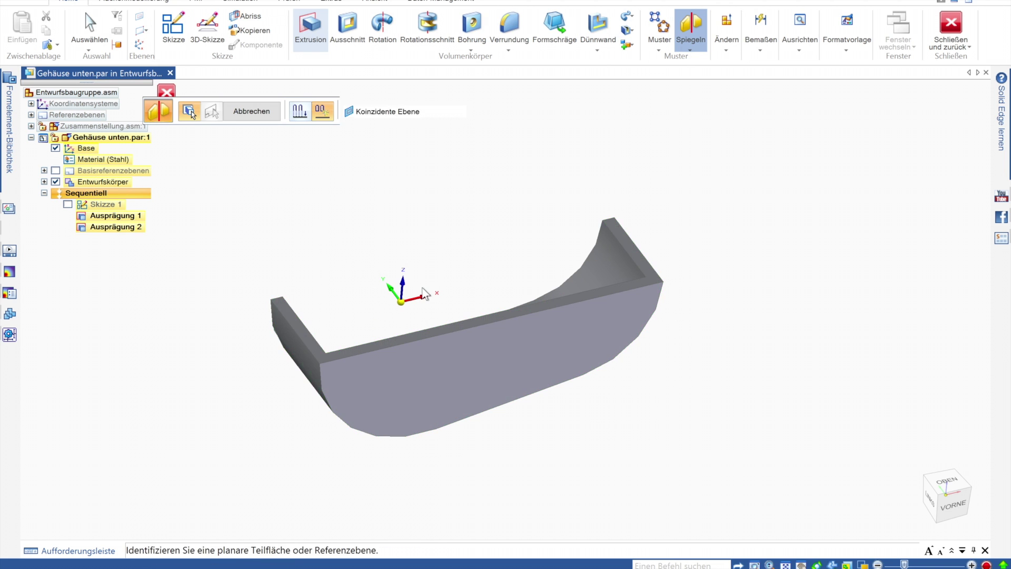
left_click(433, 256)
right_click(307, 183)
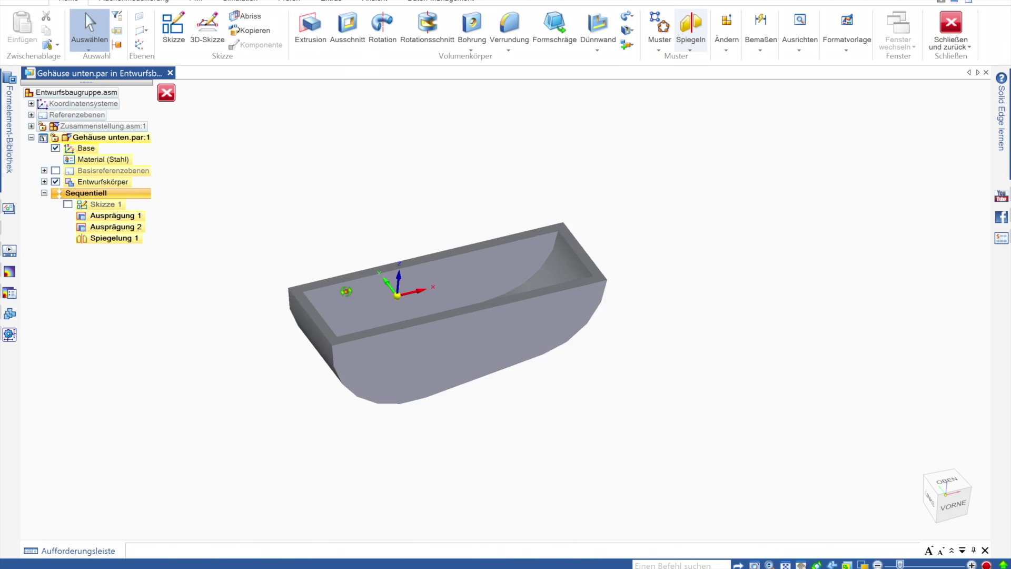
middle_click_drag(323, 267, 350, 282)
left_click(310, 28)
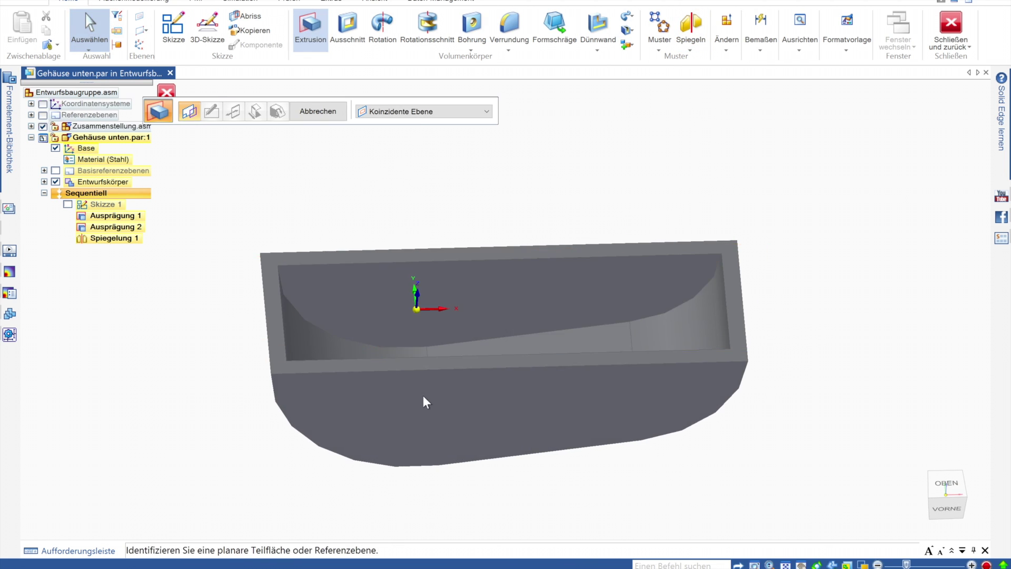
Sketch a circle at the origin on the trough's front face and dimension it Ø52
left_click(528, 388)
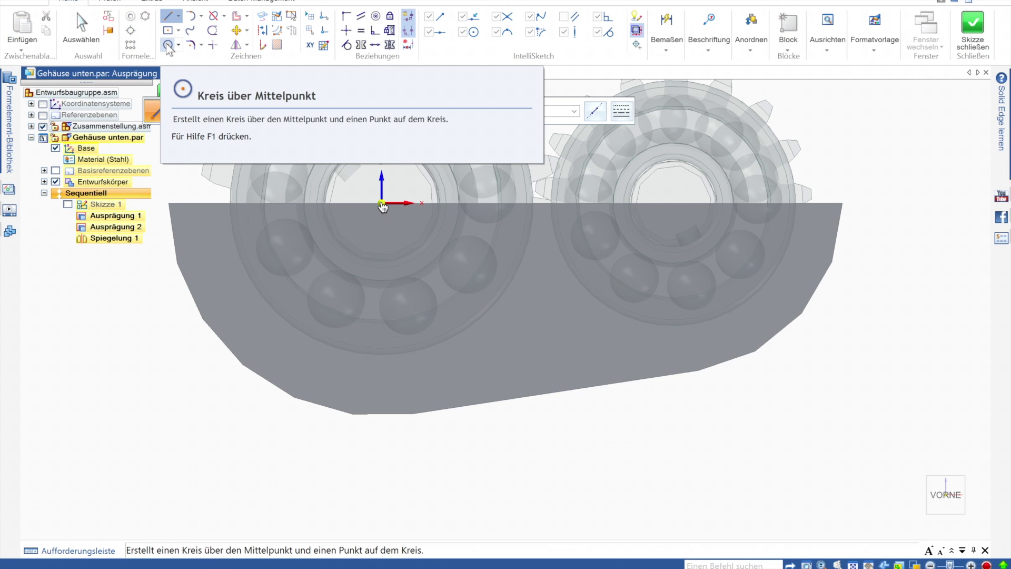
left_click(168, 44)
left_click(381, 203)
left_click(332, 262)
key("Escape")
left_click(666, 24)
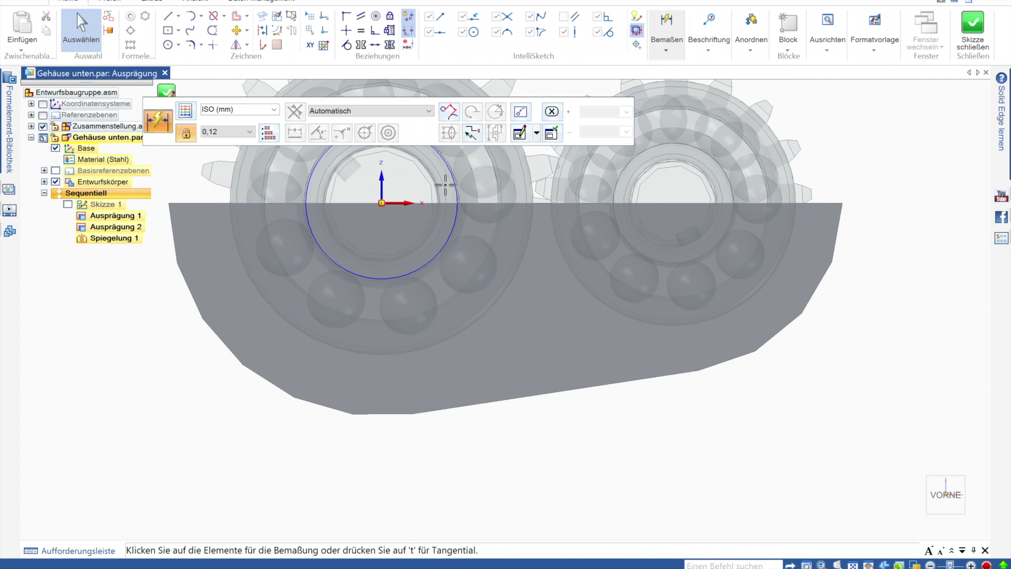
left_click(438, 274)
type("30")
key("Return")
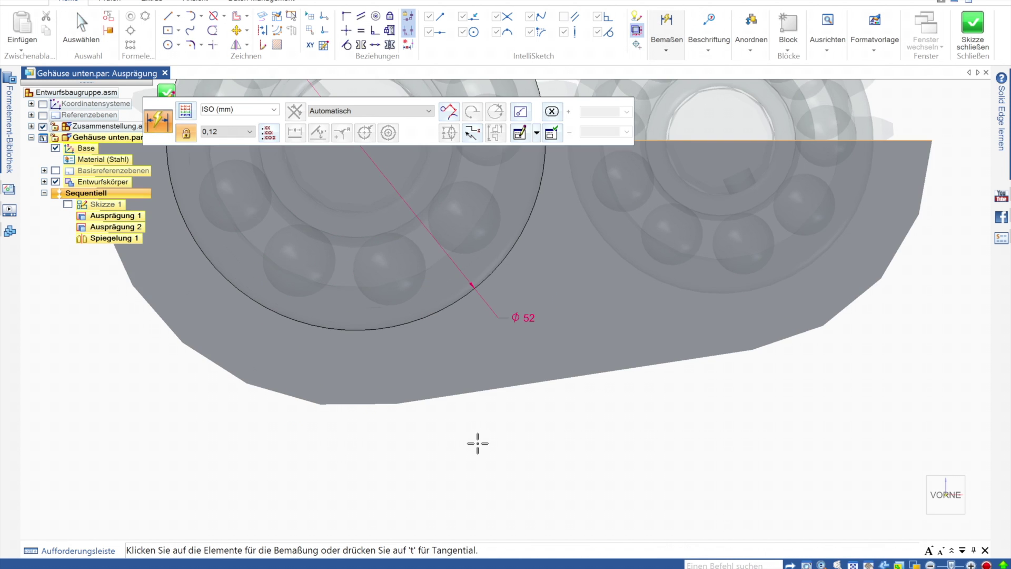
key("Escape")
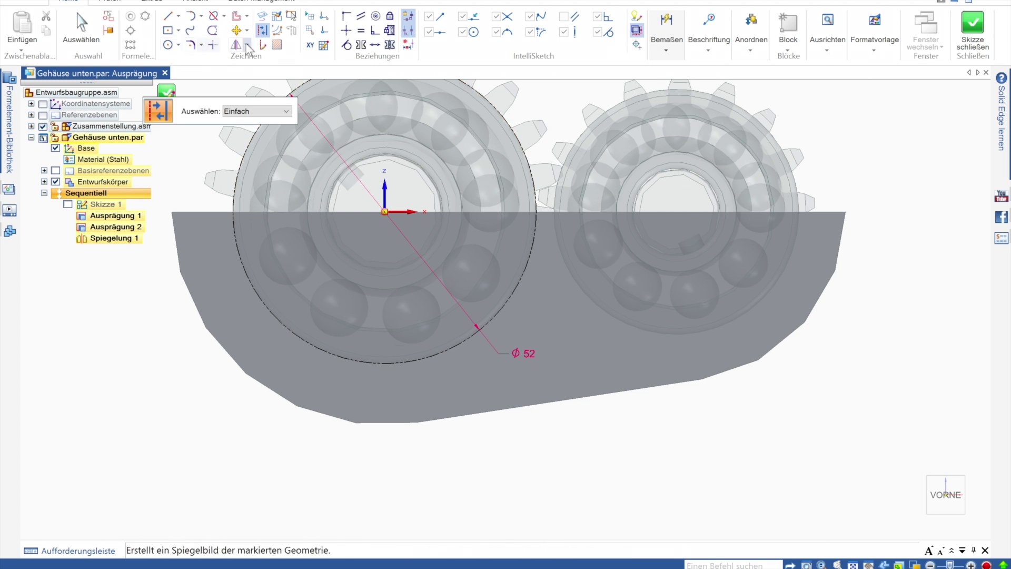
Add a second circle 50 mm from the first and dimension it Ø42
left_click(167, 45)
left_click(672, 211)
left_click(584, 280)
left_click(384, 212)
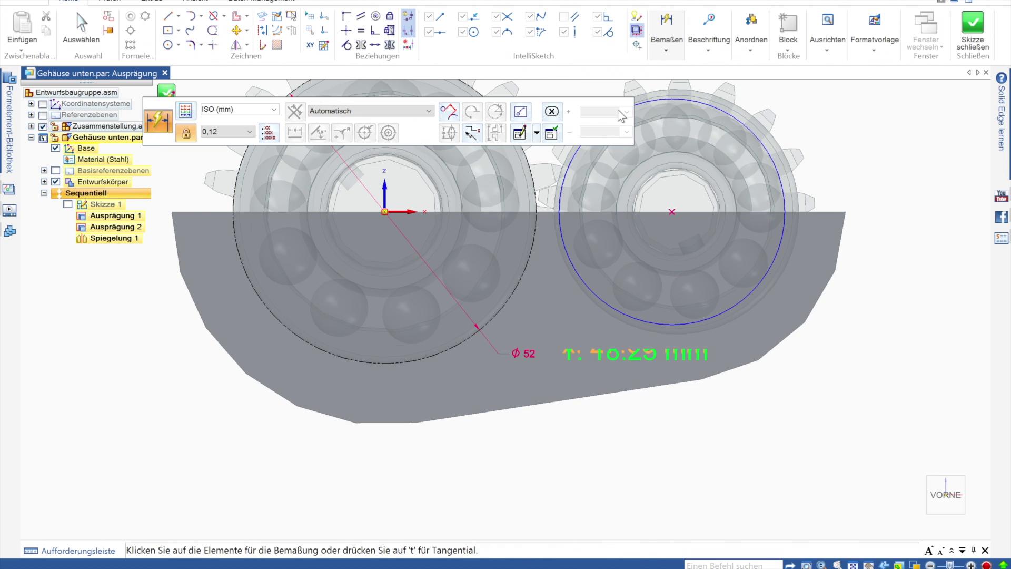
left_click(672, 212)
left_click(496, 448)
type("50")
key("Return")
scroll(778, 254, "down", 2)
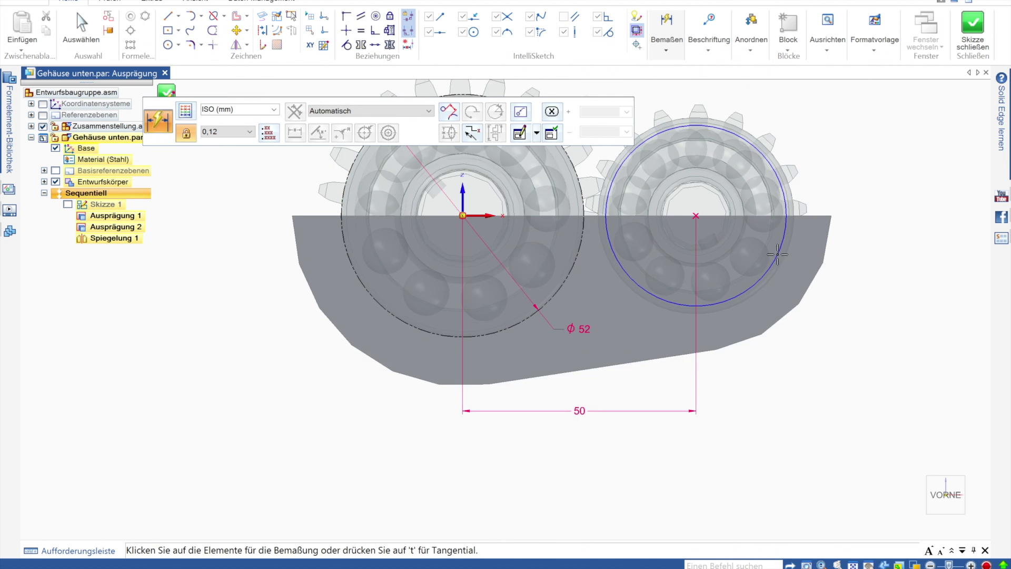
scroll(778, 255, "up", 1)
left_click(773, 256)
left_click(774, 263)
type("42")
key("Return")
key("Escape")
Offset 3 mm rings around both circles, add a top line and trim it between them
left_click(237, 16)
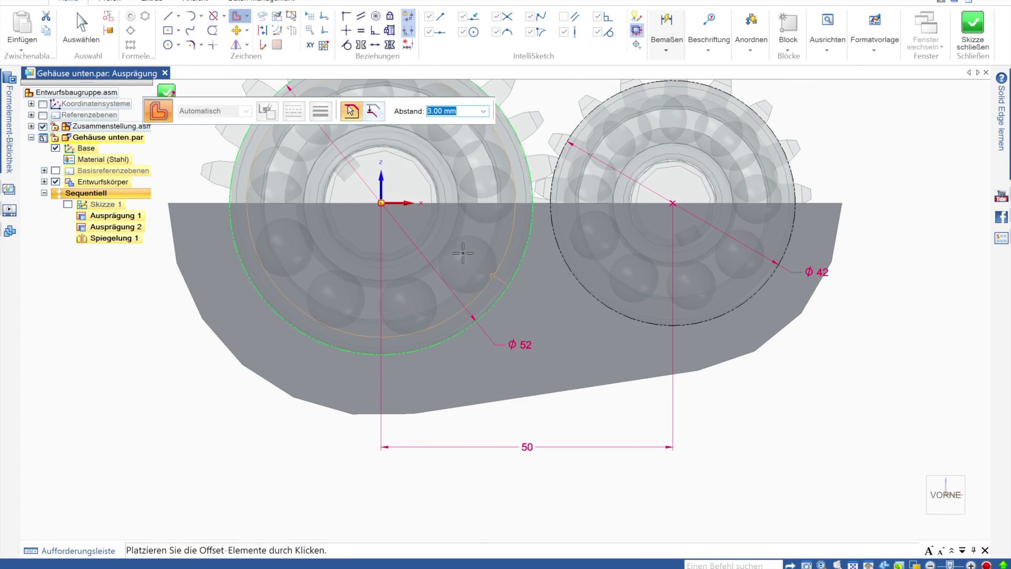
left_click(604, 265)
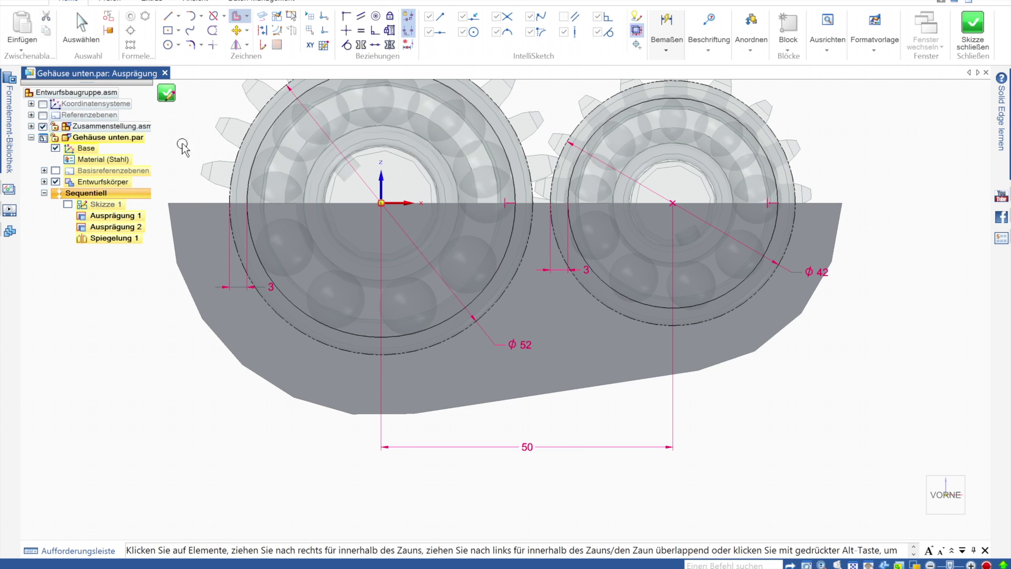
left_click(168, 202)
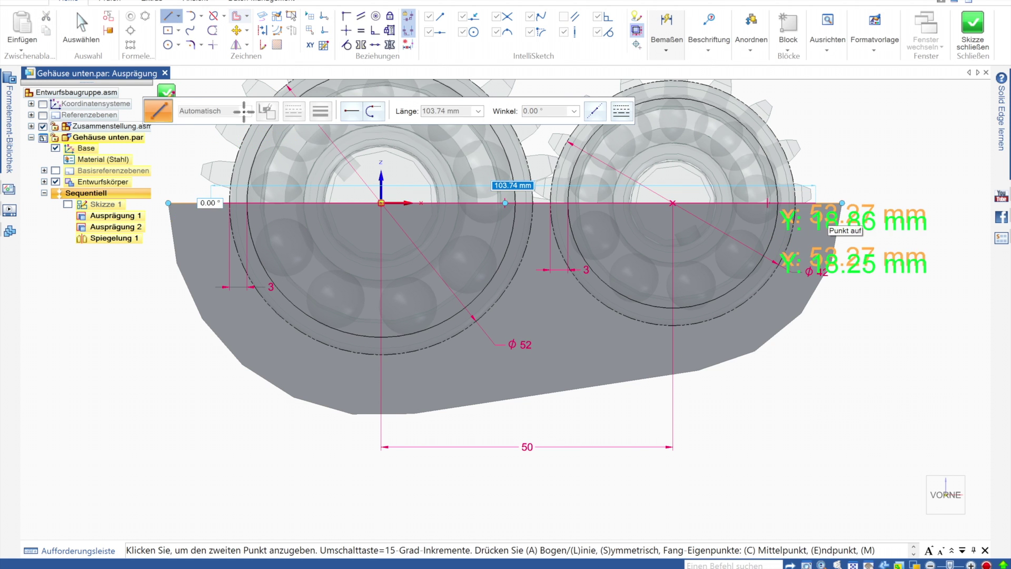
left_click(842, 203)
left_click(542, 203)
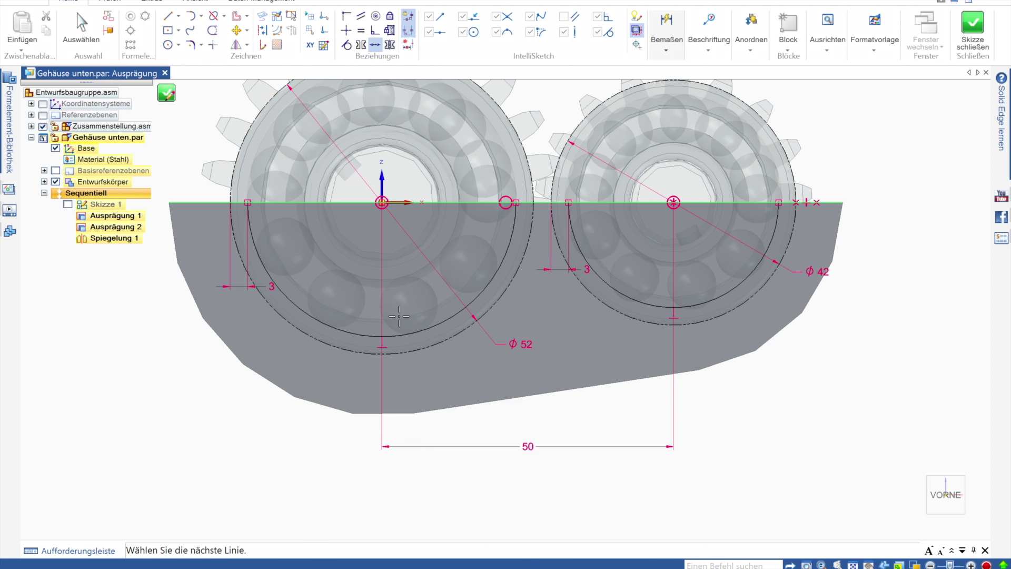
scroll(400, 316, "down", 1)
key("Escape")
scroll(408, 390, "up", 1)
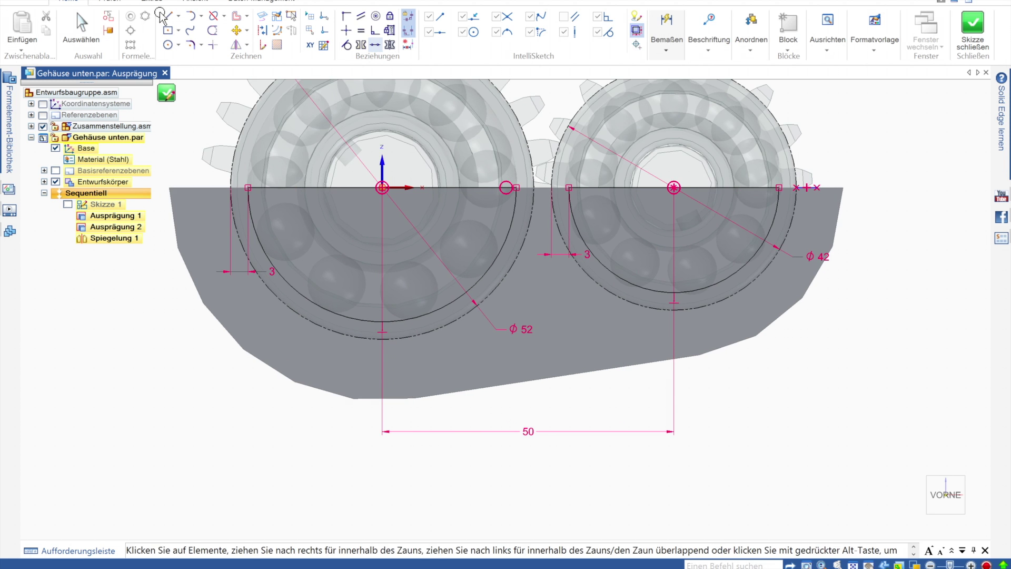
Close the sketch despite profile errors, then reopen Skizze 2 for editing
left_click(170, 93)
left_click(219, 189)
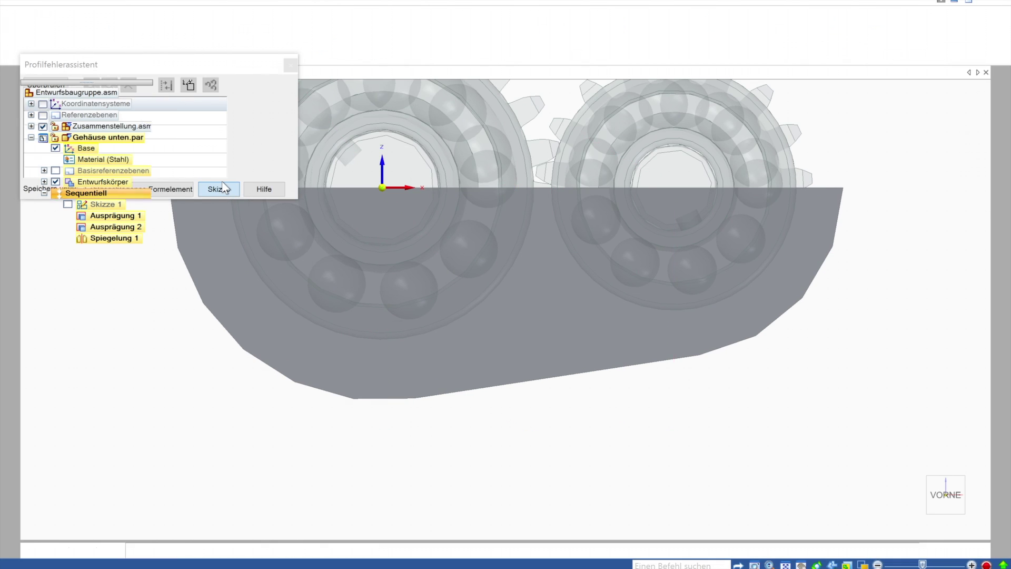
right_click(105, 249)
left_click(94, 262)
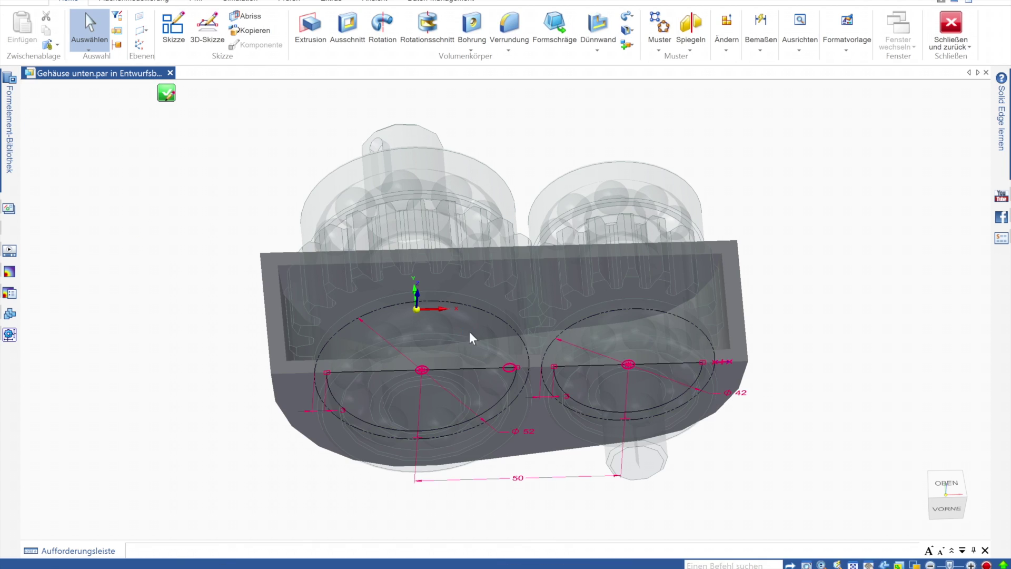
Offset both bearing circles by 4 mm and draw a line along the housing's top edge
left_click(236, 16)
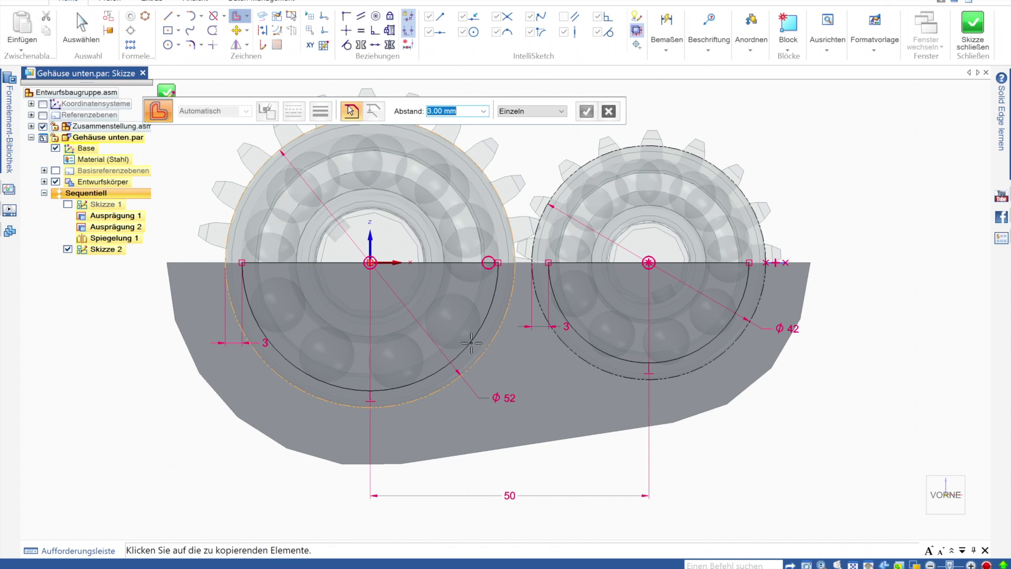
left_click(521, 411)
left_click(223, 262)
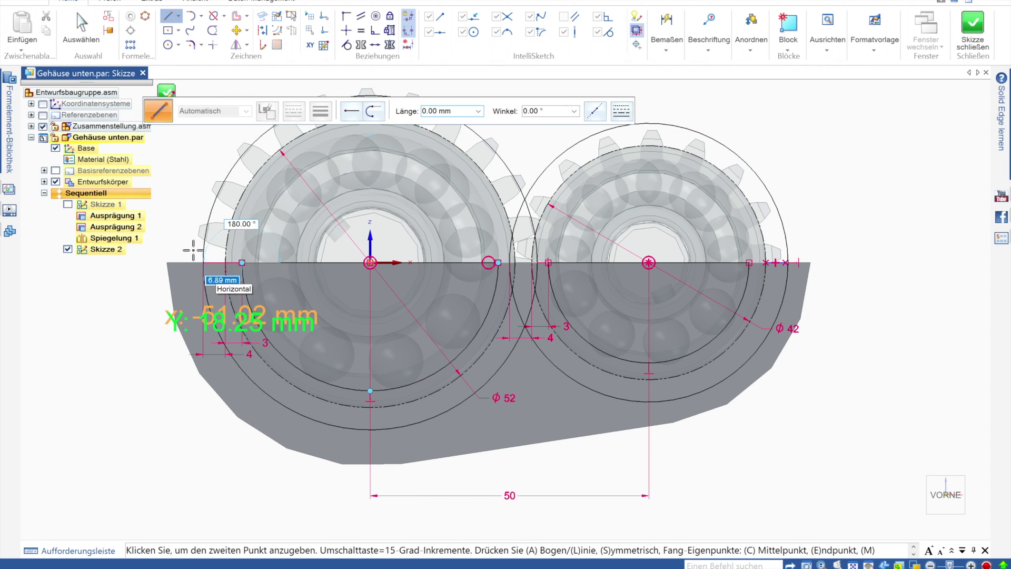
left_click(799, 259)
key("Escape")
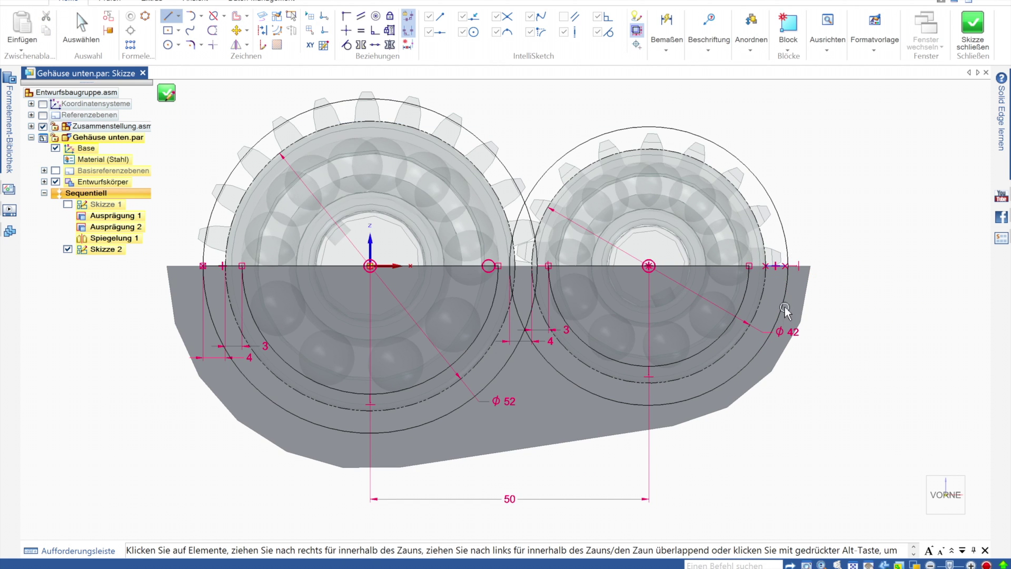
Extend and trim the offset arcs and line to the top edge, then close Skizze 2
scroll(789, 264, "up", 5)
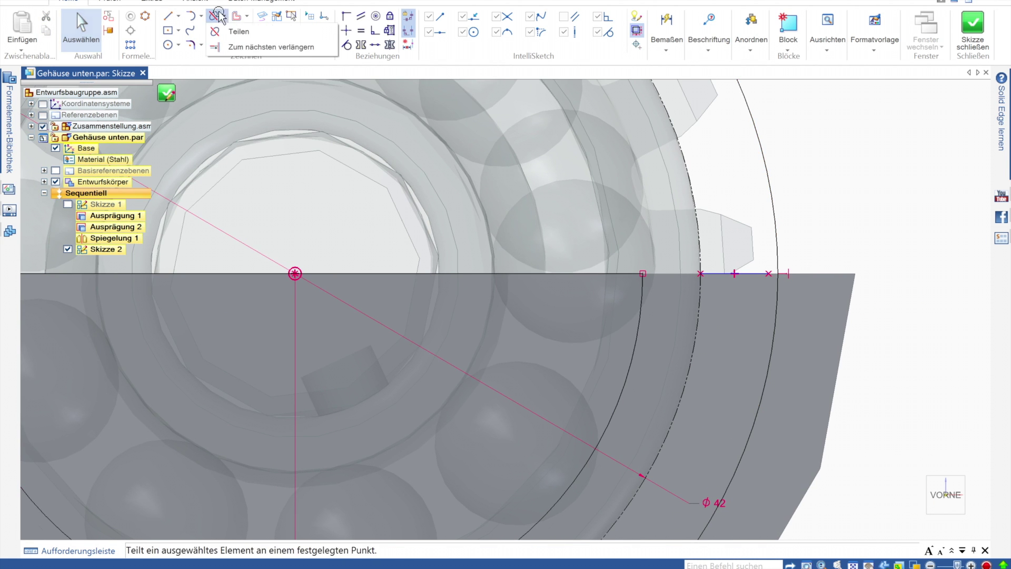
left_click(309, 16)
scroll(699, 325, "up", 3)
scroll(699, 325, "down", 5)
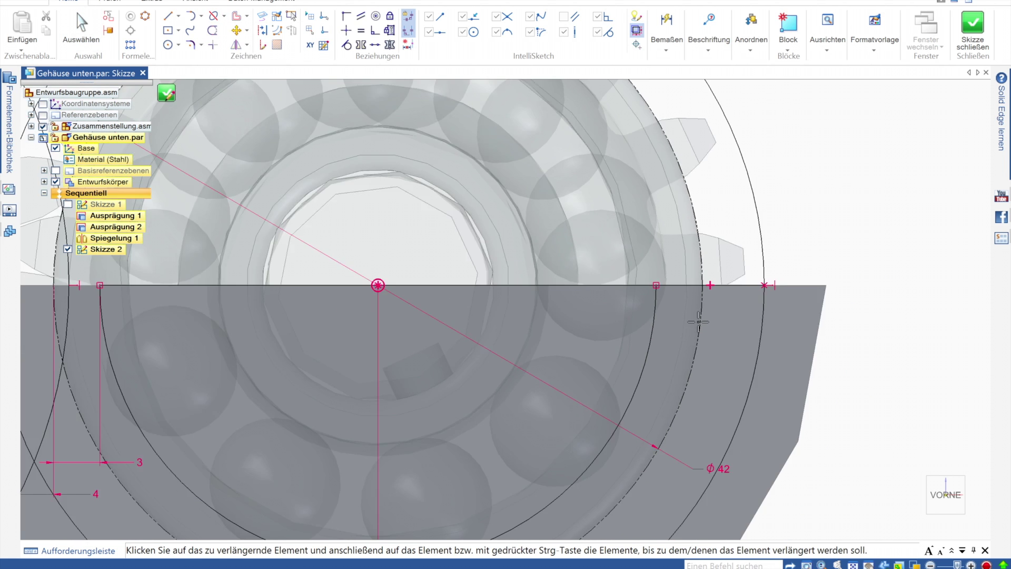
left_click(212, 30)
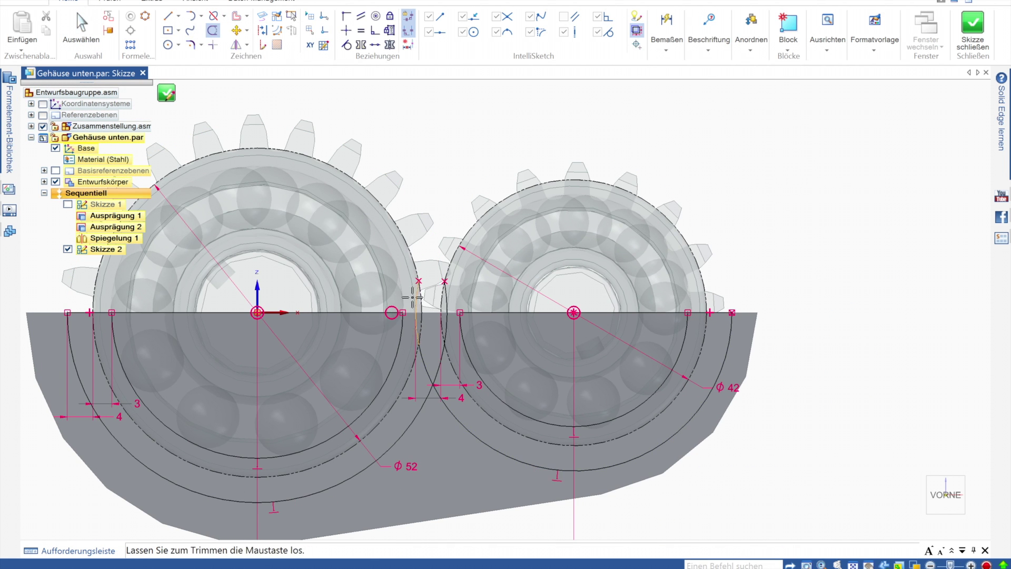
left_click(166, 93)
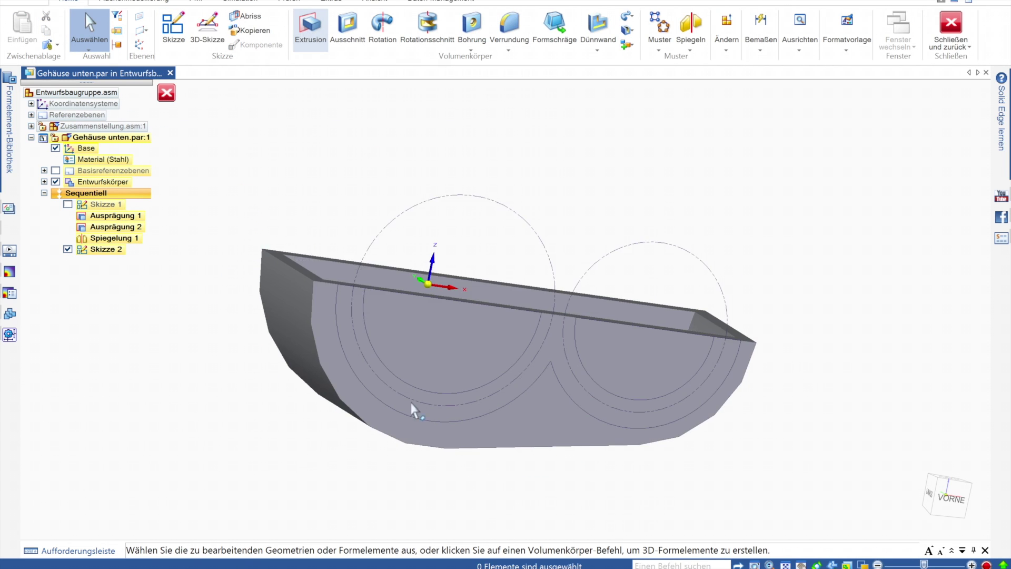
Attempt an extrusion from Skizze 2, then reopen and close the sketch after the profile error
left_click(310, 27)
scroll(402, 112, "down", 1)
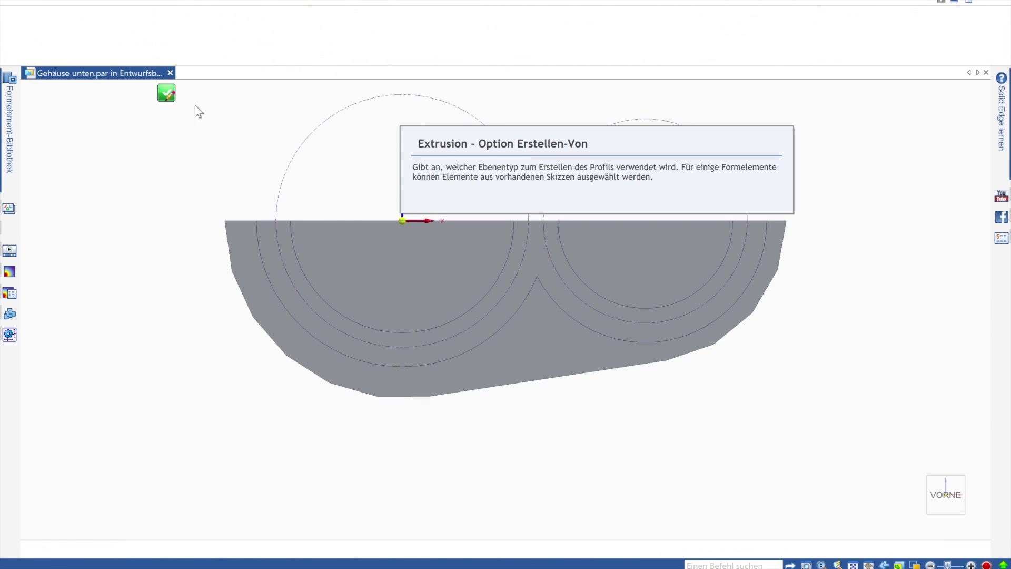
key("Down")
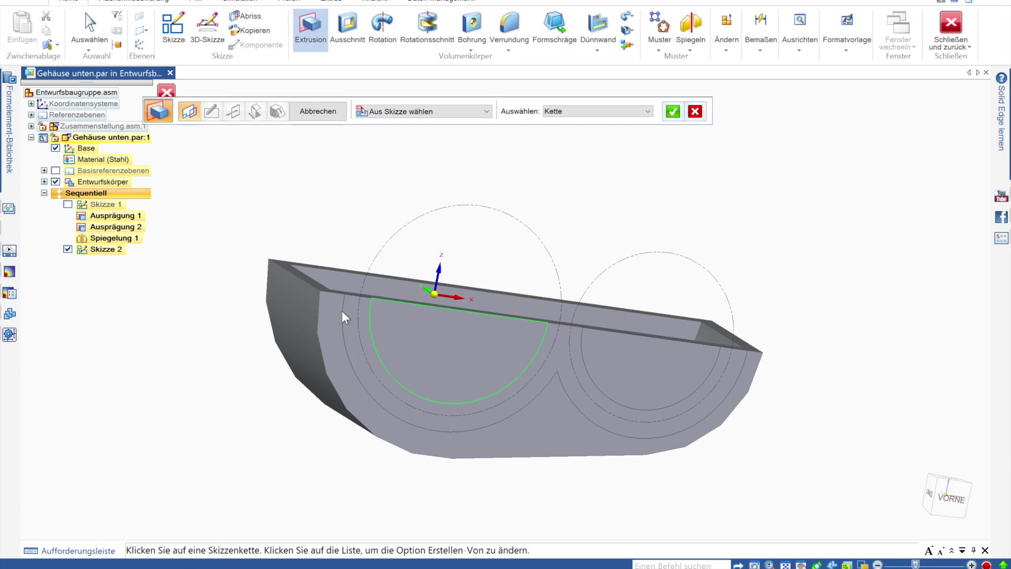
left_click(529, 321)
key("Escape")
left_click(100, 249)
right_click(115, 249)
left_click(173, 478)
key("l")
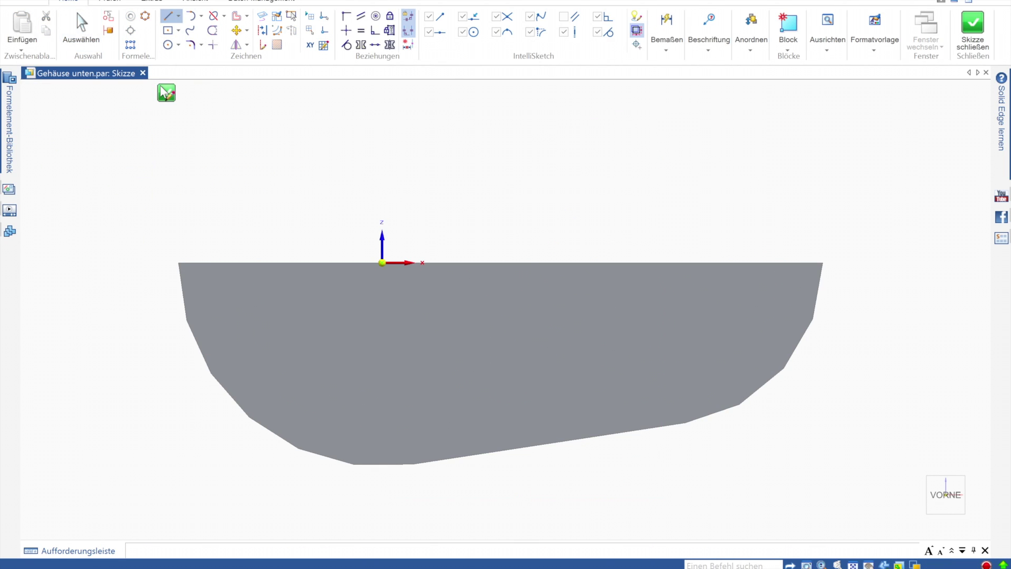
left_click(165, 93)
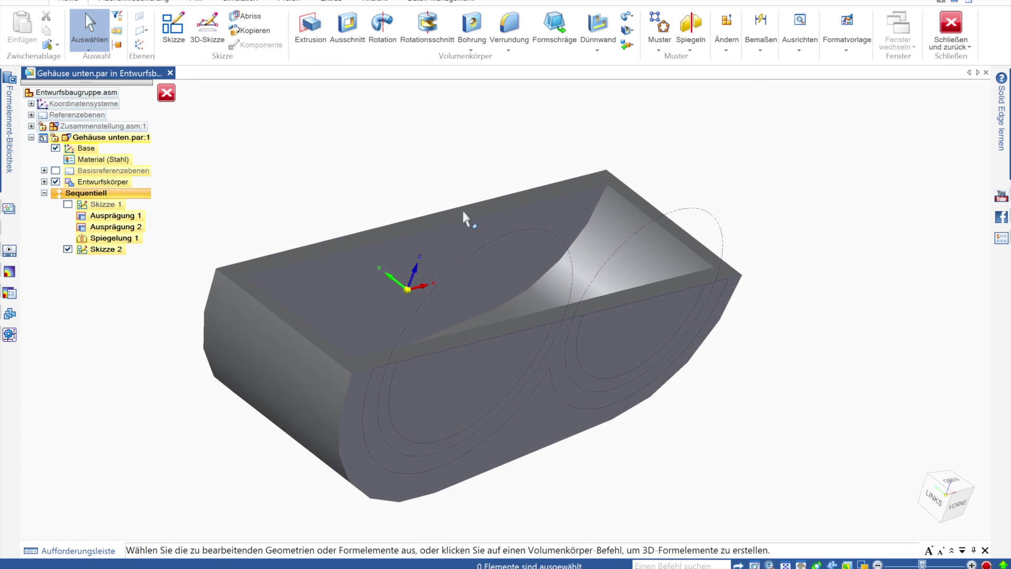
Extrude the bearing-ring profiles from Skizze 2 by 15 mm into bosses
left_click(310, 26)
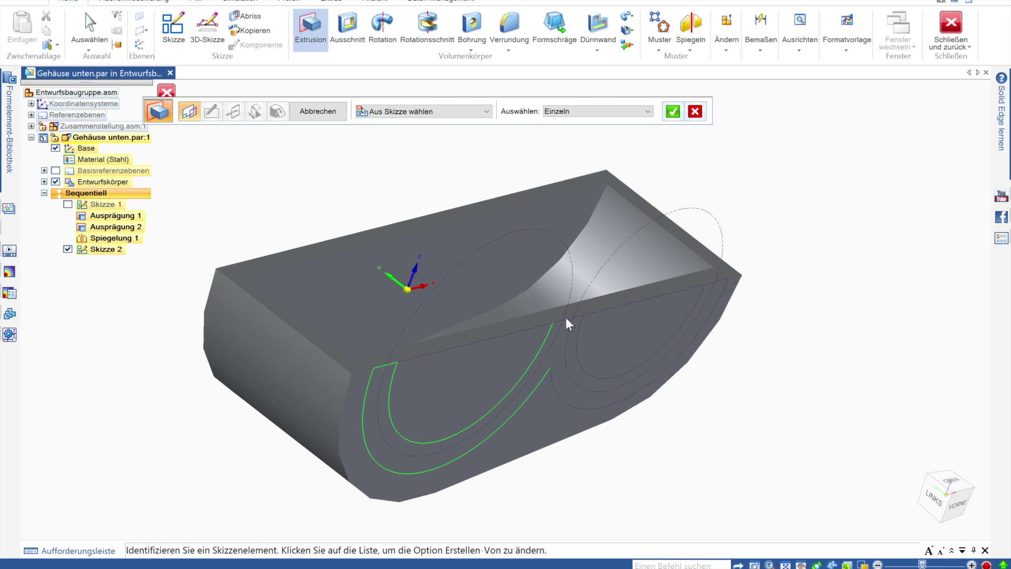
left_click(690, 309)
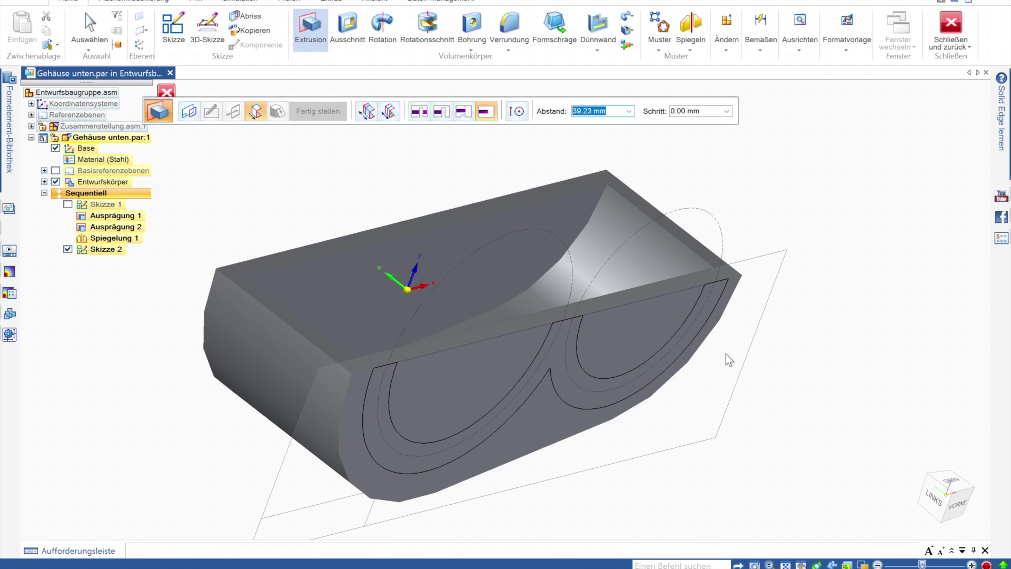
key("ctrl+t")
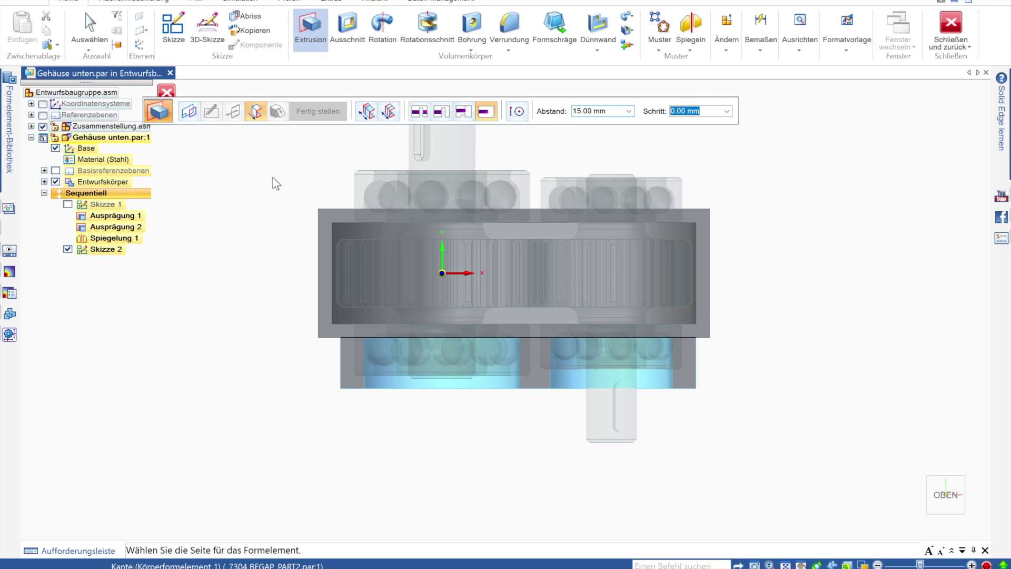
left_click(344, 435)
key("ctrl+i")
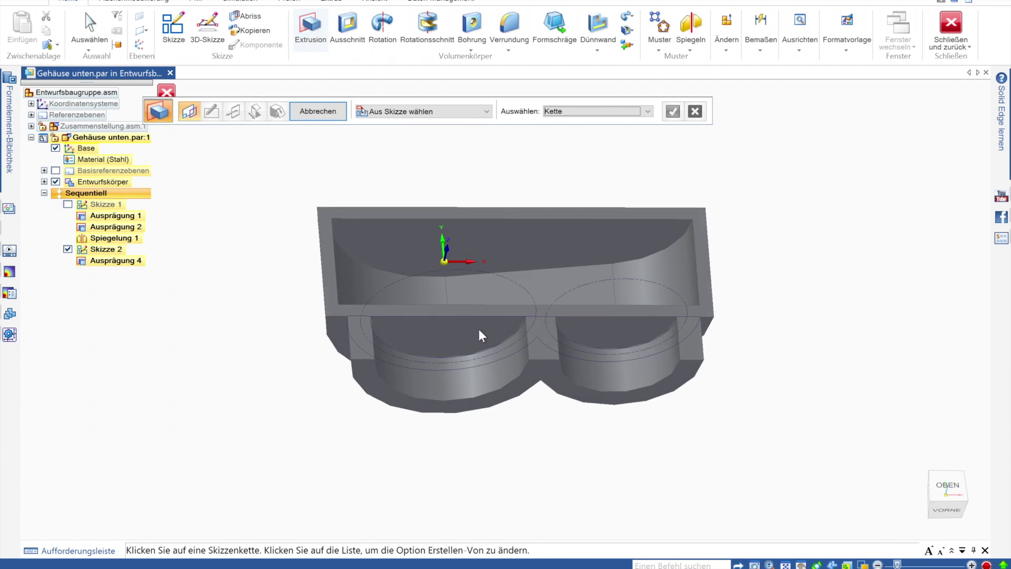
Start a cut using the bore profile from the existing sketch
left_click(348, 29)
left_click(486, 111)
left_click(398, 214)
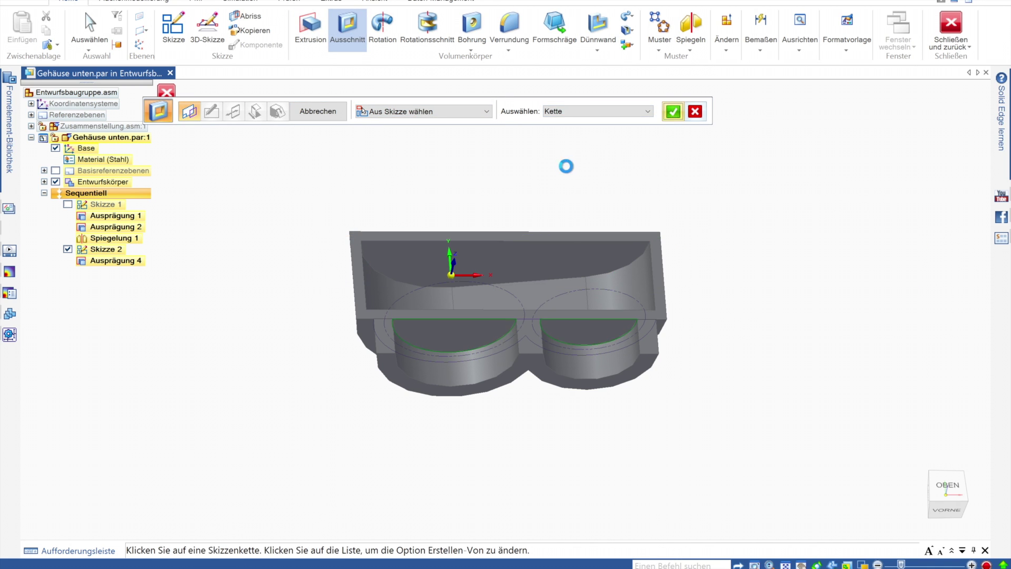
Finish the cut deepening the bore pockets and reorder the new features ahead of Spiegelung 1
left_click(437, 182)
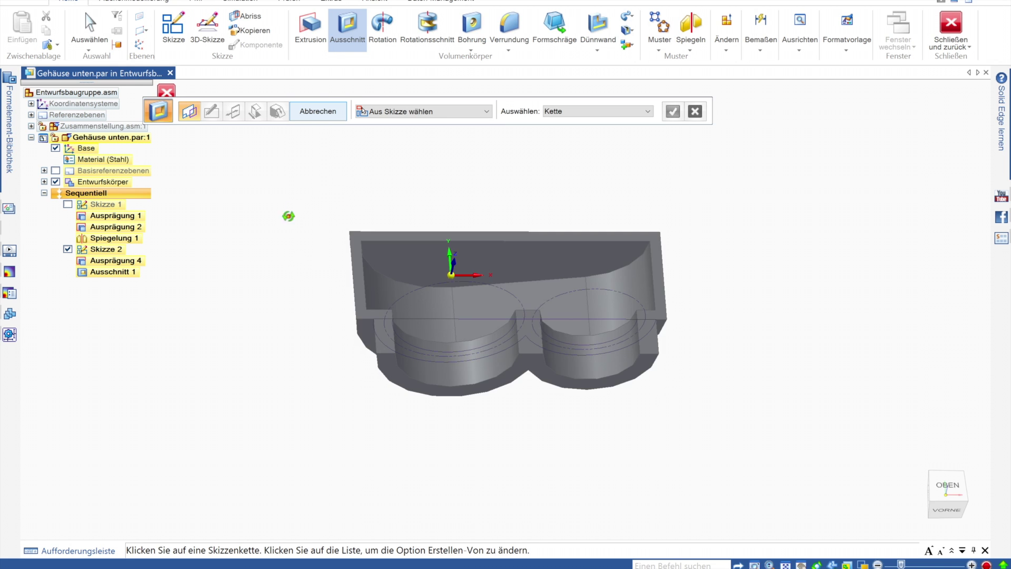
left_click(110, 271)
left_click_drag(105, 249, 105, 236)
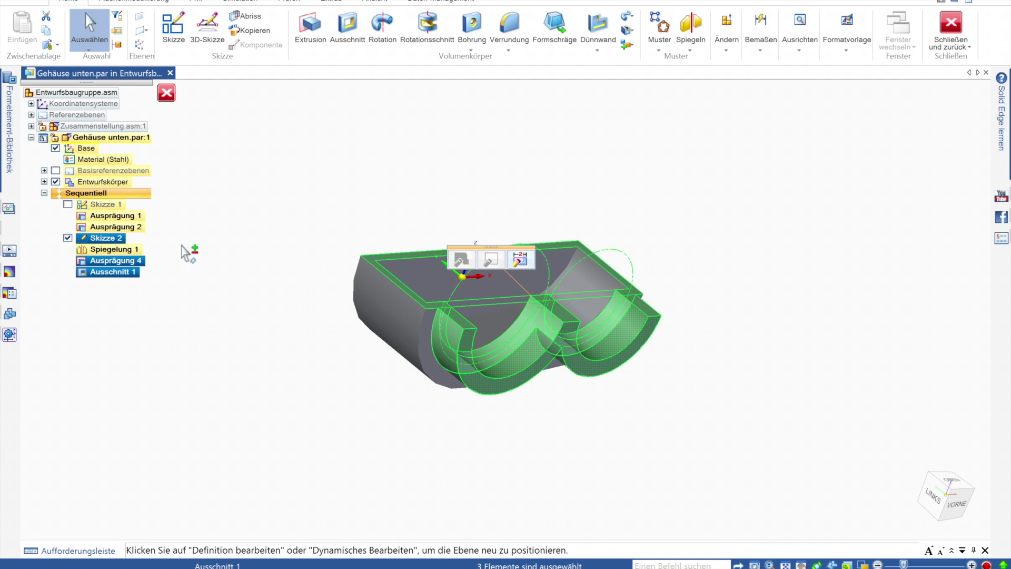
left_click_drag(182, 253, 121, 274)
Add the boss and cut to Spiegelung 1 so both housing ends match
right_click(127, 271)
left_click(205, 246)
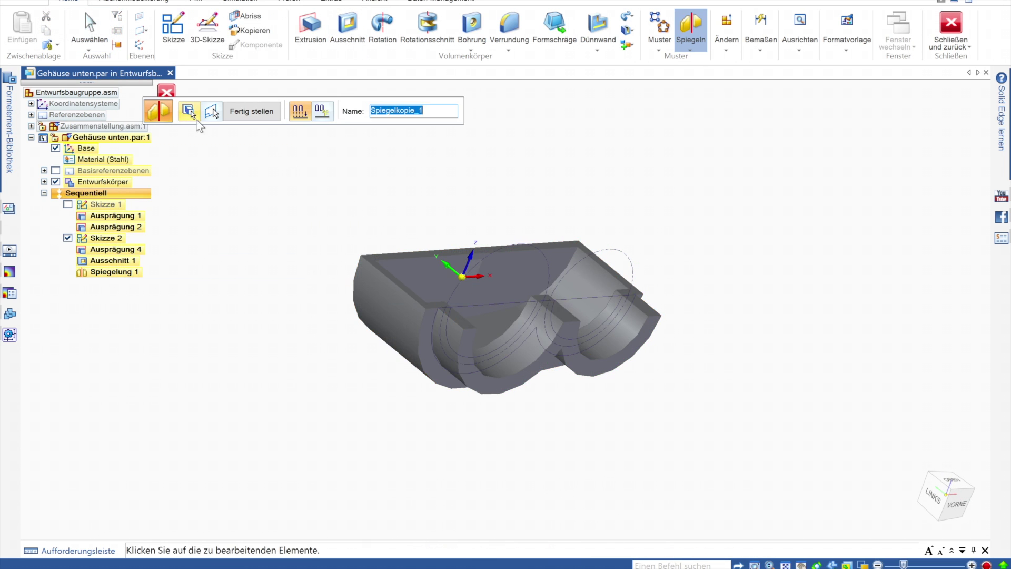
left_click(196, 119)
key("Return")
key("Return")
middle_click_drag(293, 171, 214, 219)
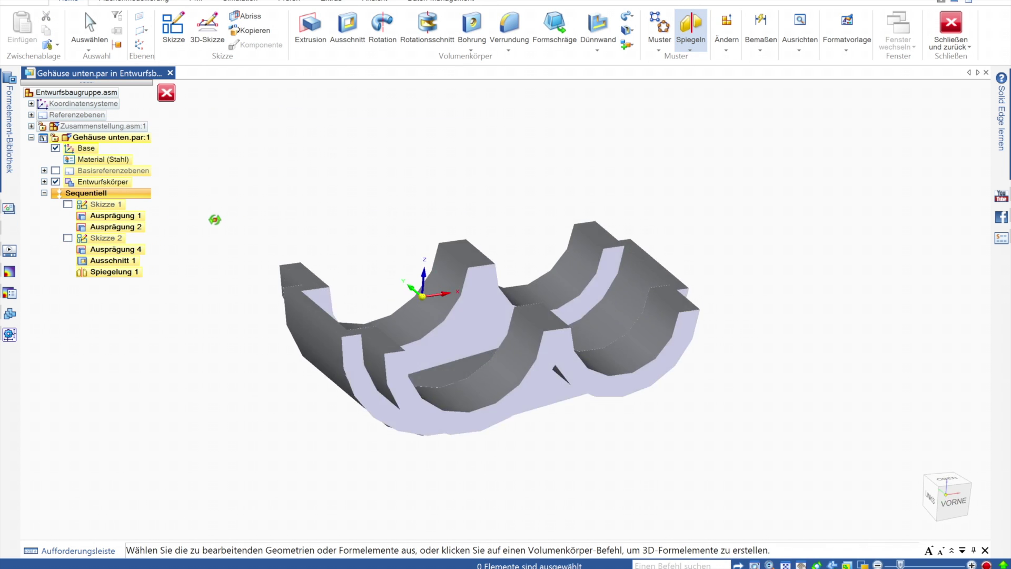
key("Escape")
left_click(320, 30)
key("ctrl+t")
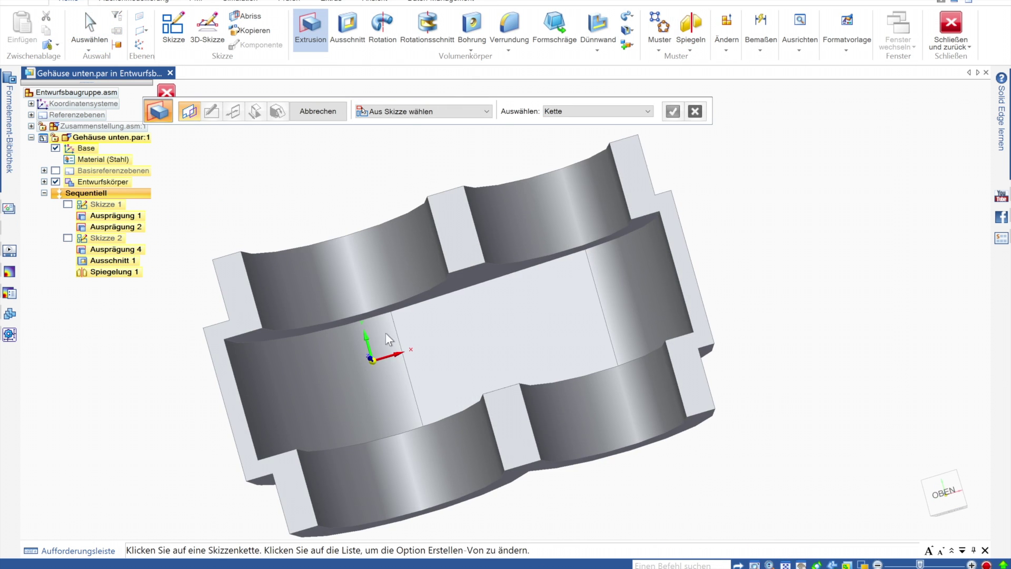
On the top face, project and trim housing edges and draw a vertical line at the left end
left_click(384, 309)
left_click(261, 16)
left_click(153, 186)
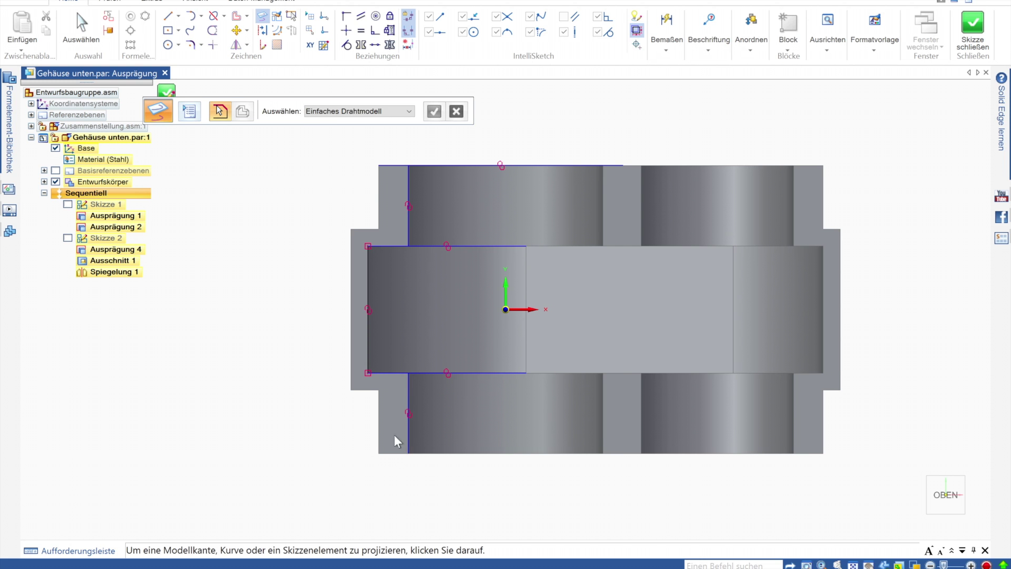
left_click(212, 30)
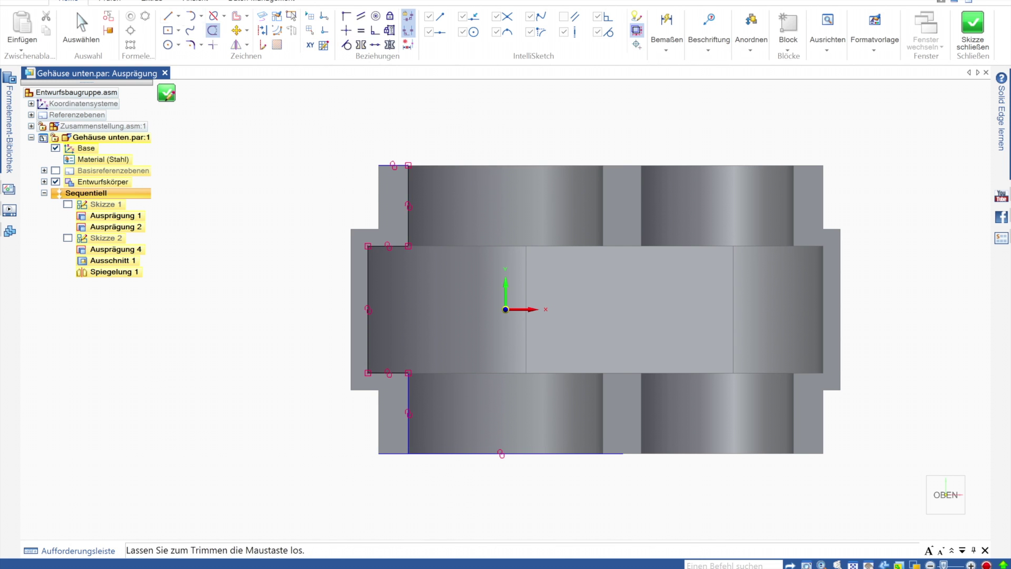
key("l")
left_click(378, 165)
left_click(378, 453)
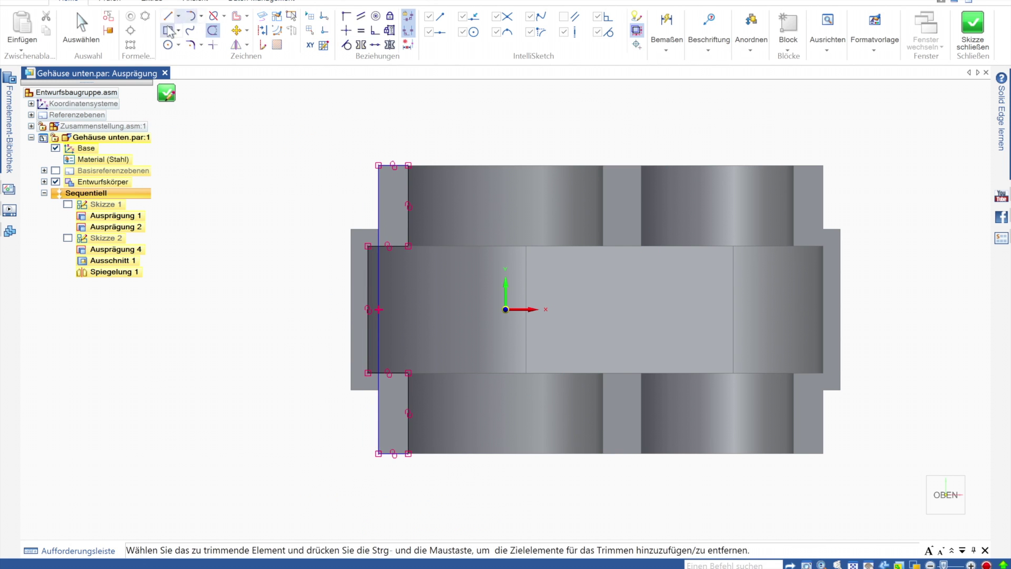
key("Escape")
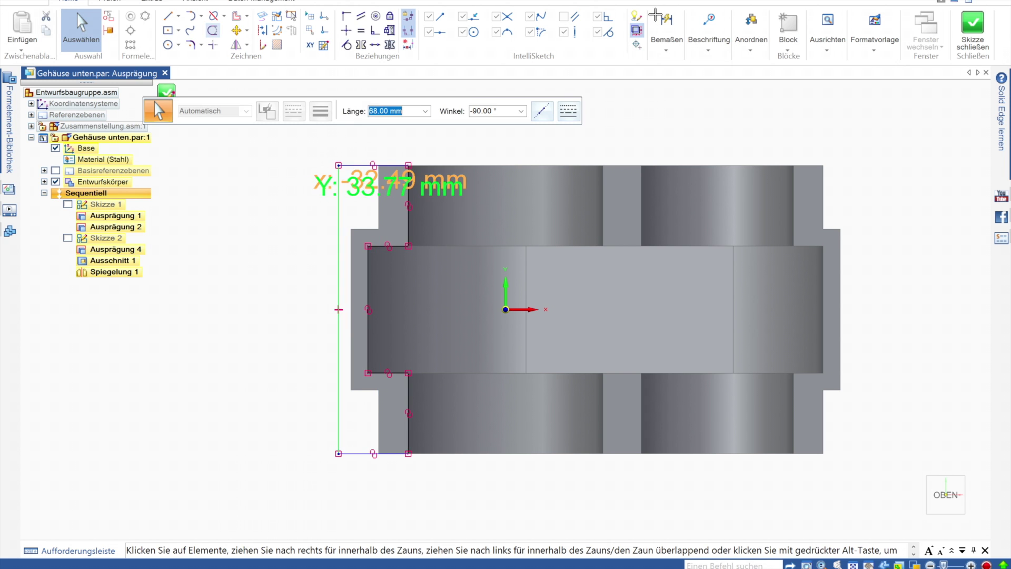
Dimension the line 20 mm from the housing, close the sketch and extrude the flange
left_click(666, 24)
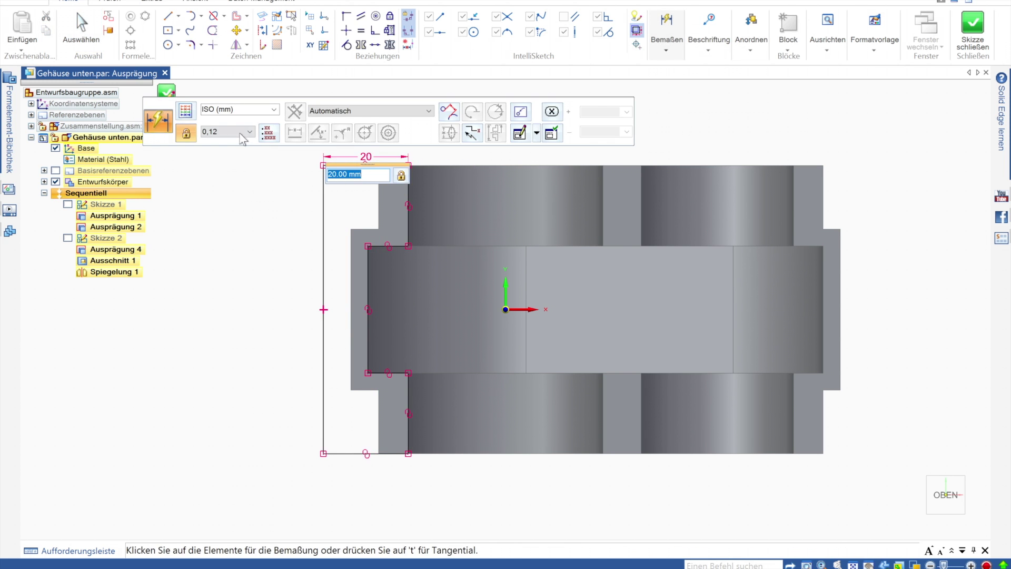
key("Escape")
left_click(166, 91)
left_click(219, 289)
right_click(320, 292)
middle_click_drag(320, 292, 353, 267)
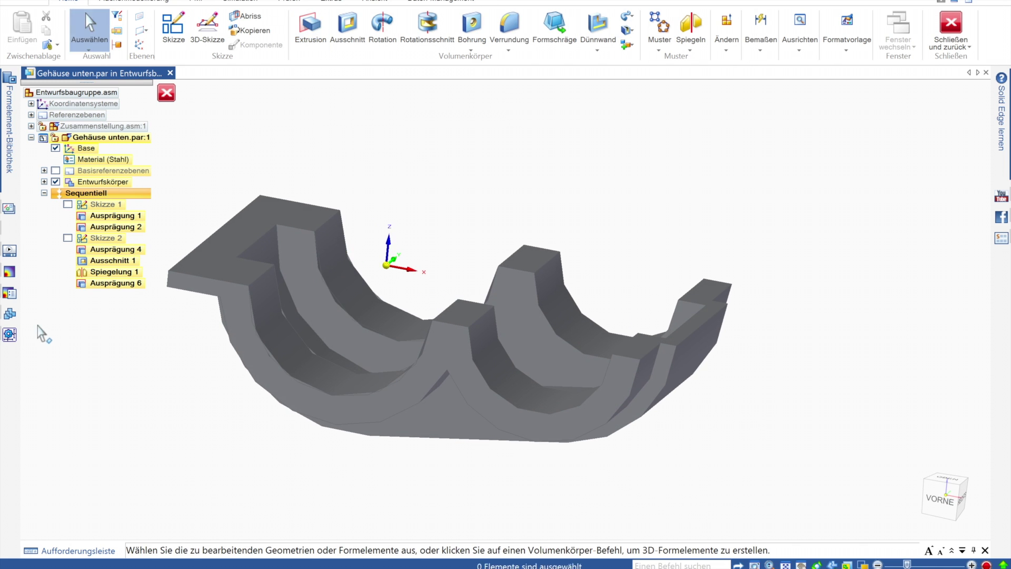
Mirror the flange about a parallel plane offset 24 mm to the housing's opposite end
left_click(690, 32)
left_click(410, 111)
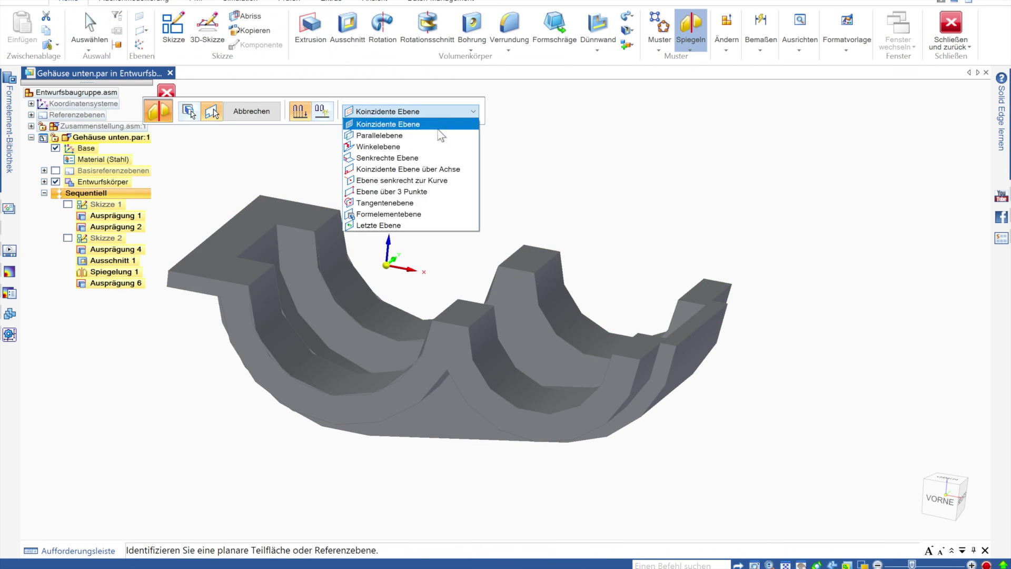
middle_click_drag(437, 129, 424, 198)
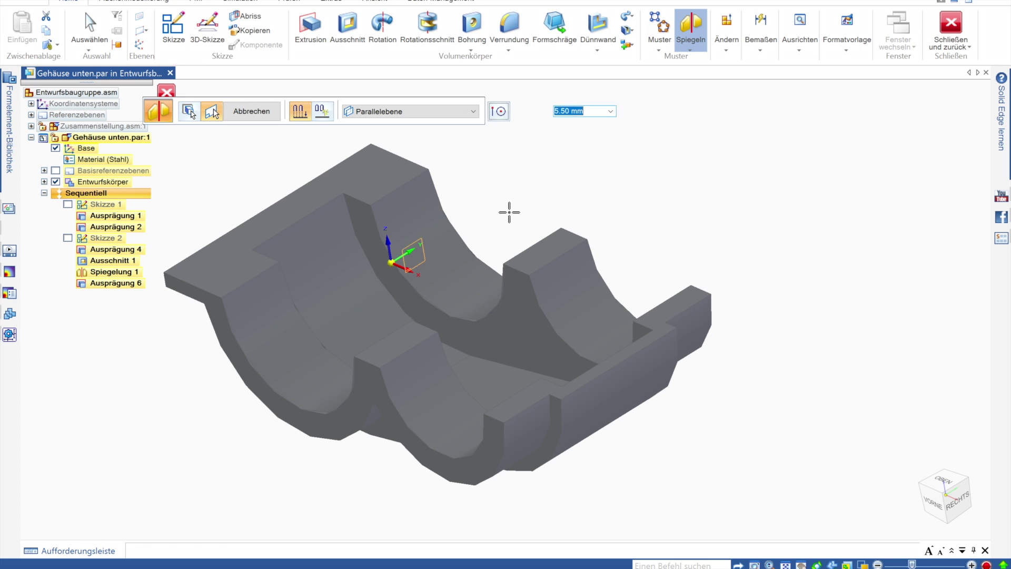
left_click(555, 191)
middle_click_drag(555, 192, 587, 206)
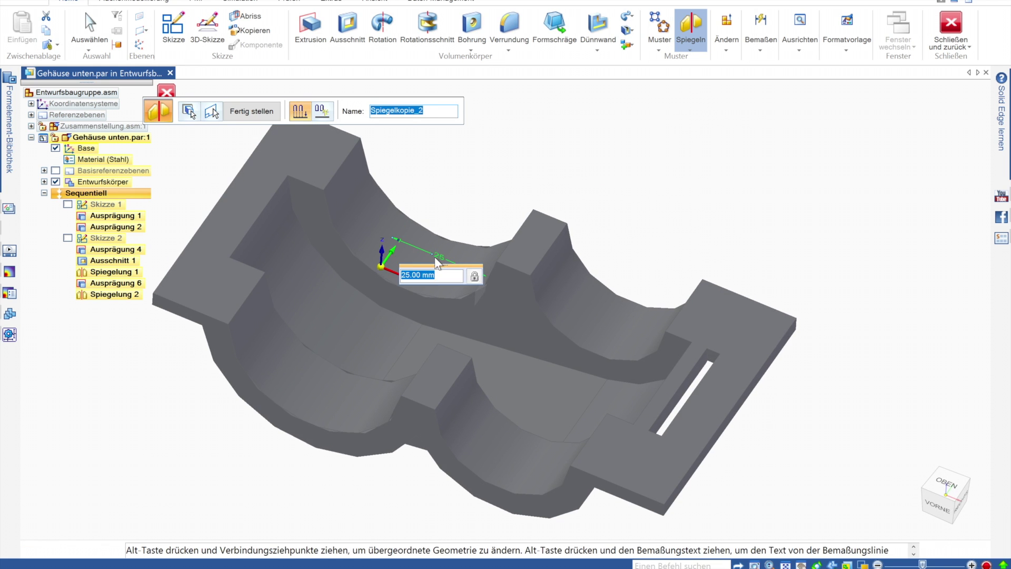
type("24")
key("Return")
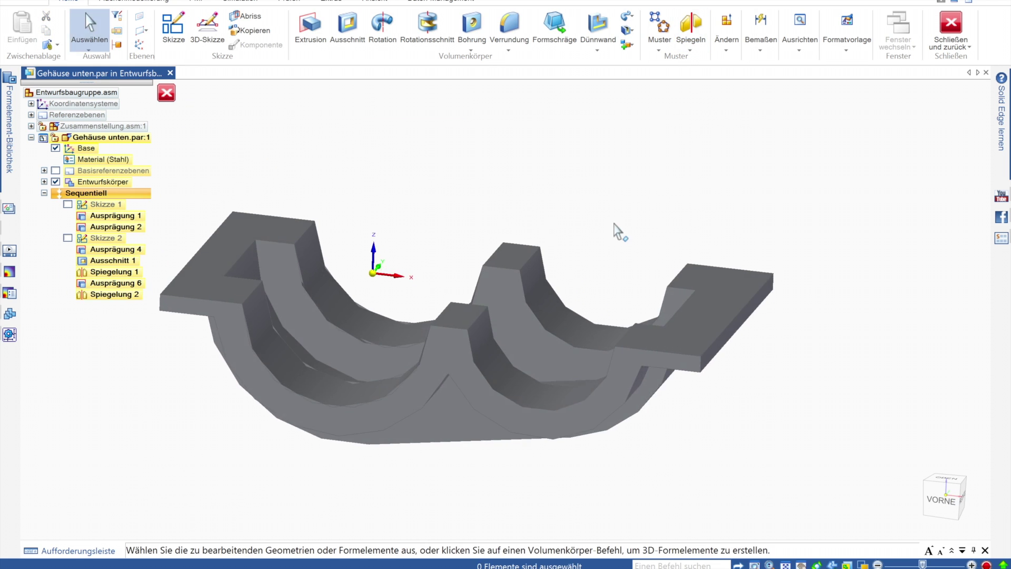
left_click(727, 32)
left_click(735, 86)
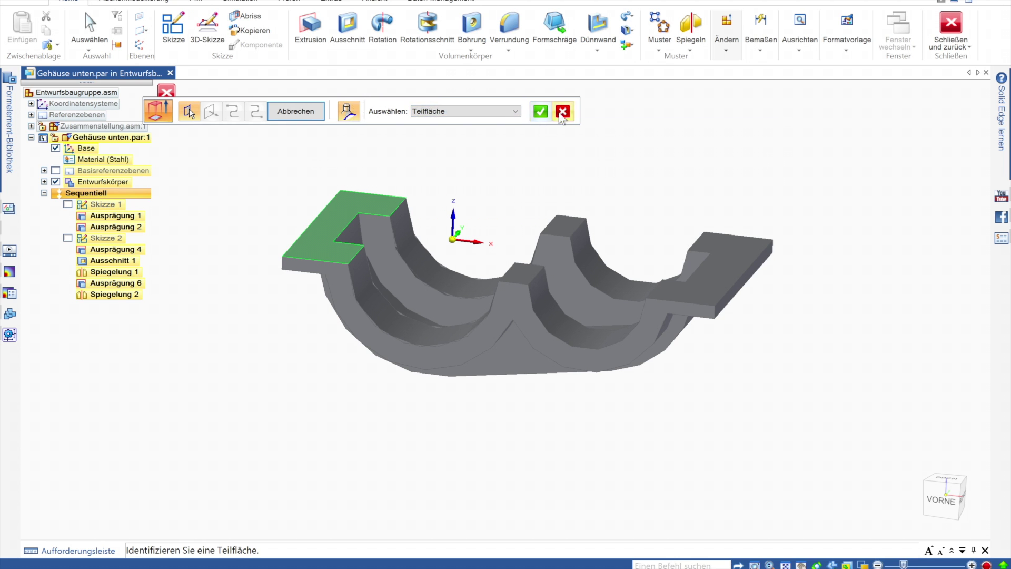
Cancel the face move and begin an extrusion sketch on the left flange's top face
left_click(311, 29)
left_click(424, 111)
left_click(400, 124)
left_click(424, 111)
left_click(400, 136)
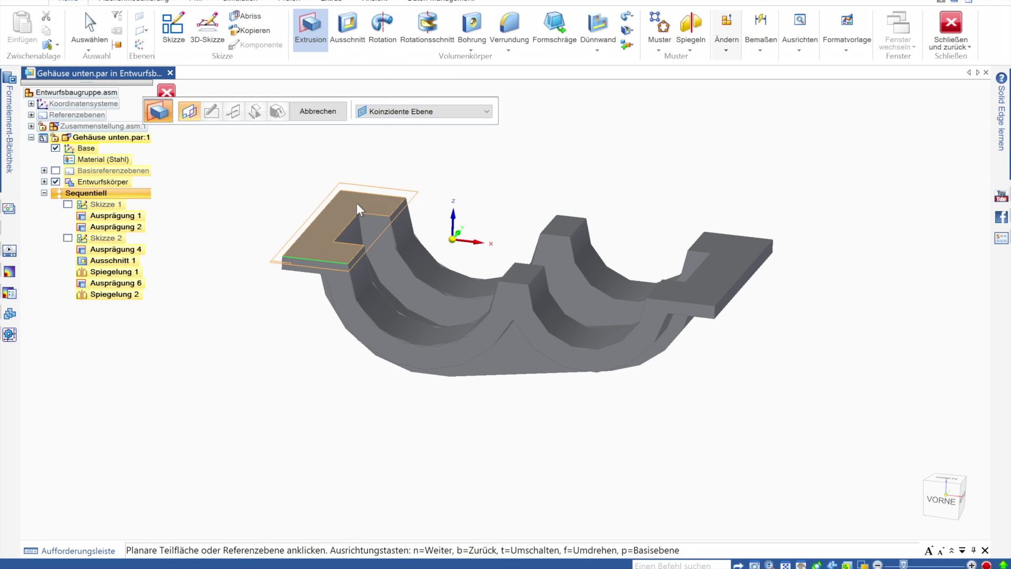
left_click(358, 202)
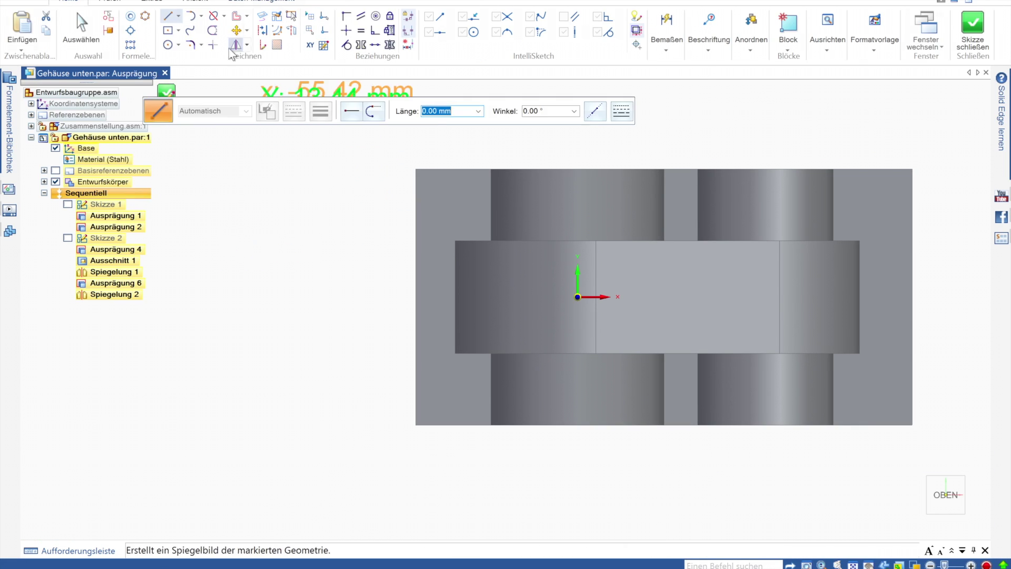
left_click(262, 16)
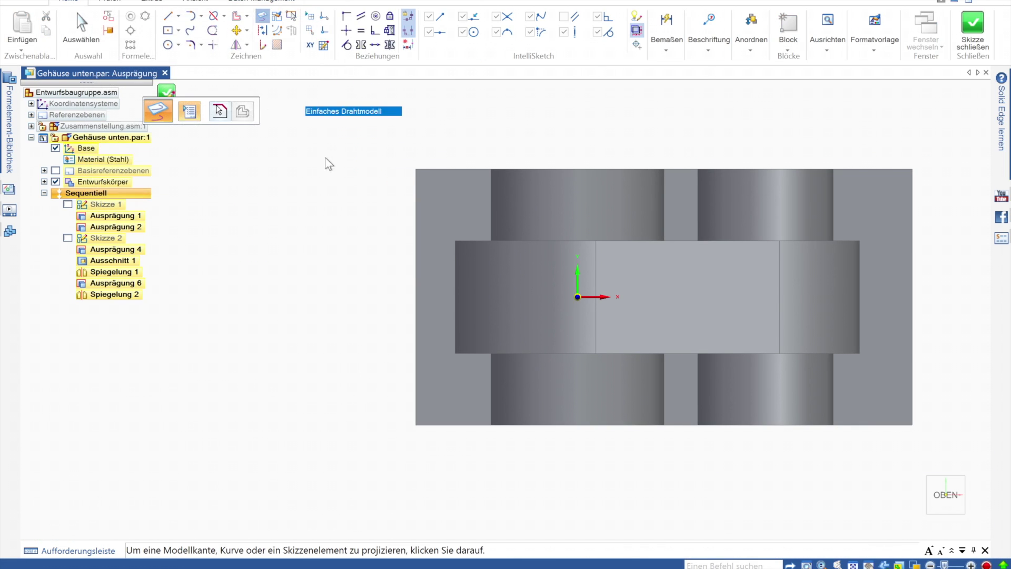
left_click(364, 148)
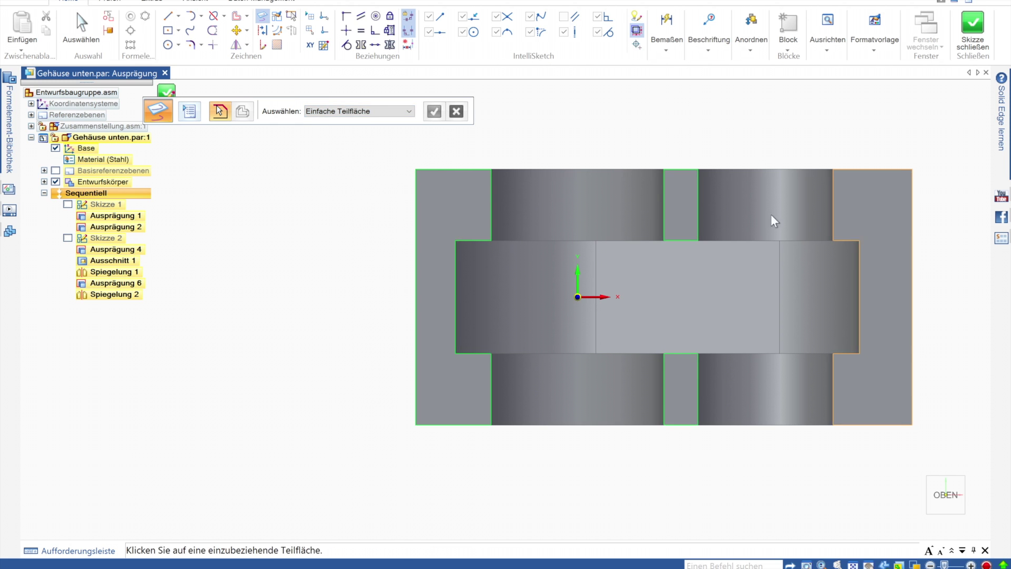
key("Escape")
right_click(687, 189)
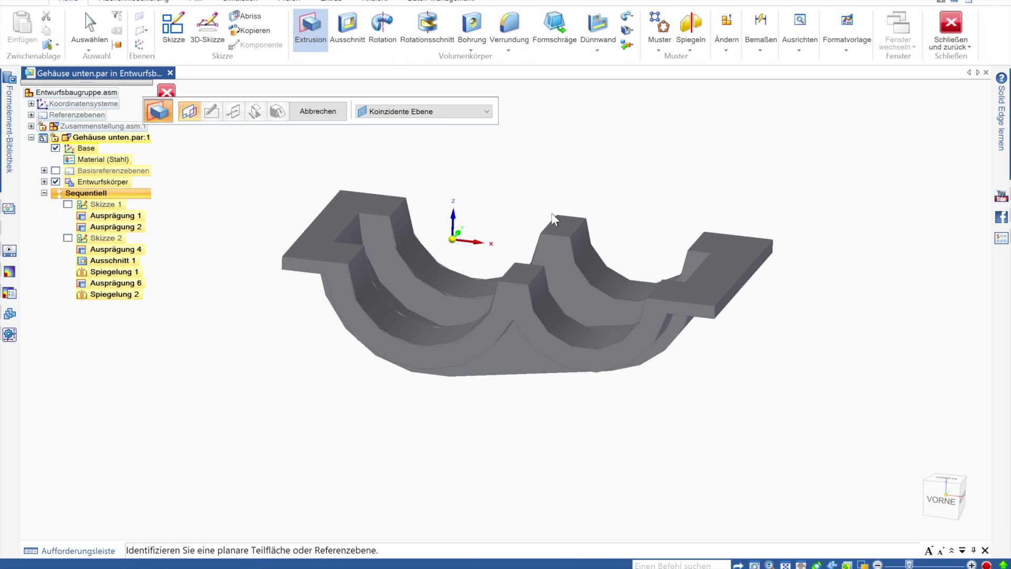
Include the housing's top faces in the flange-top sketch, close it and extrude upward
left_click(356, 204)
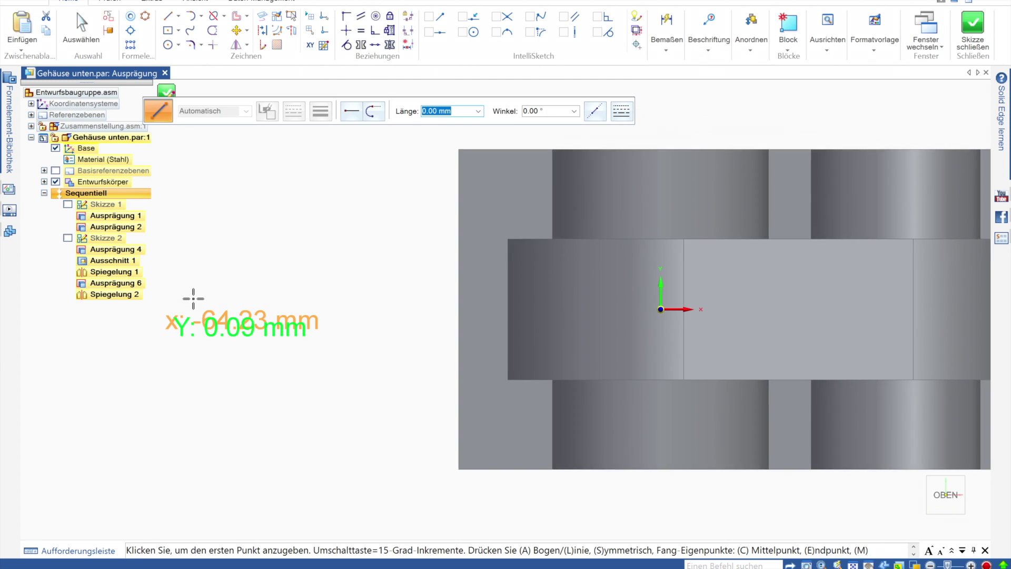
left_click(262, 17)
left_click(347, 112)
left_click(866, 376)
right_click(284, 424)
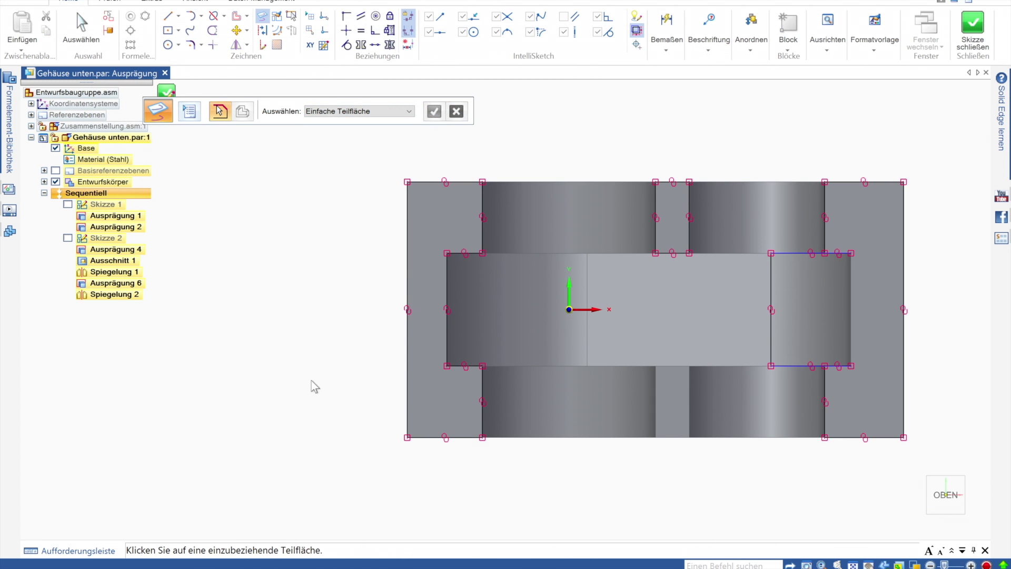
key("ctrl+shift+a")
key("ctrl+z")
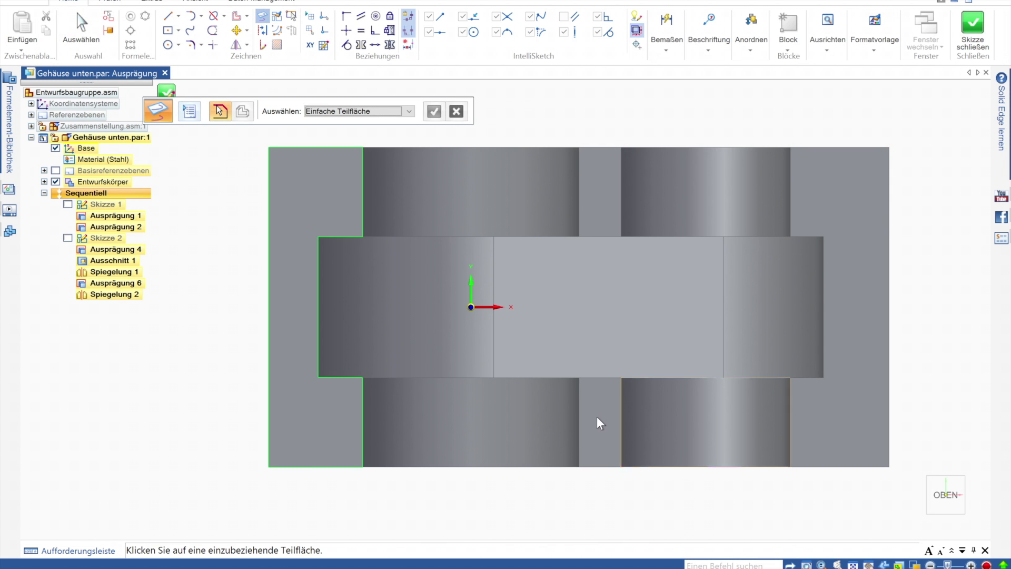
left_click(434, 111)
left_click(972, 29)
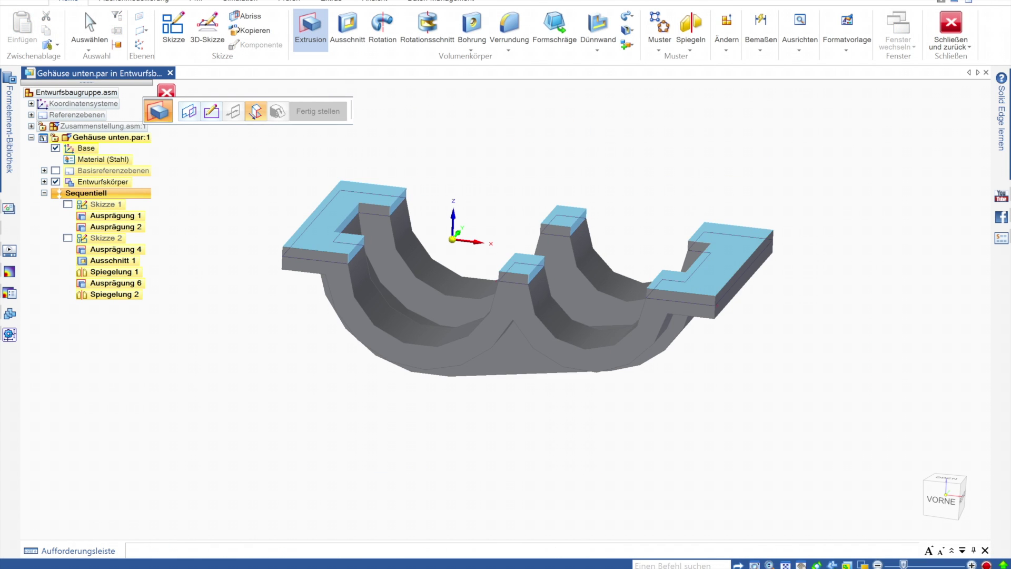
middle_click_drag(288, 176, 429, 164)
Round the inner bore edge chain with a 5 mm fillet
key("r")
left_click(396, 257)
type("5")
key("Return")
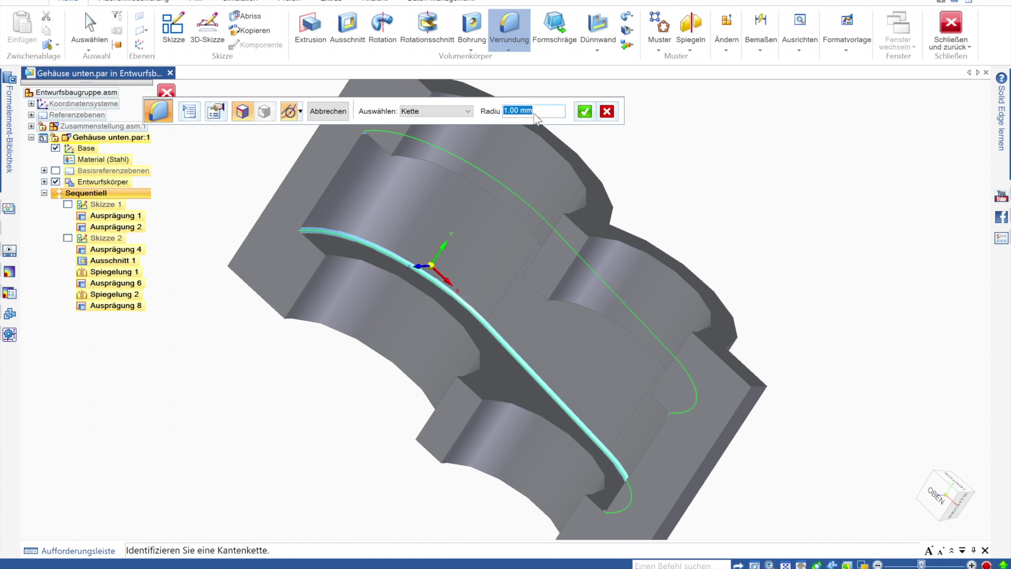
left_click(584, 111)
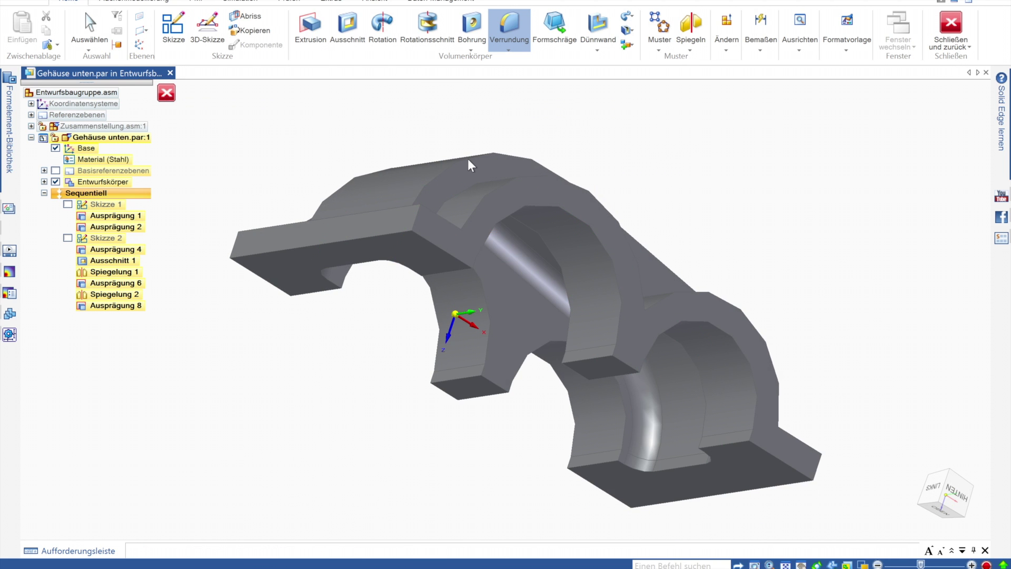
Add a 9 mm round and 3 mm rounds on both side and end edge chains
type("9")
key("Return")
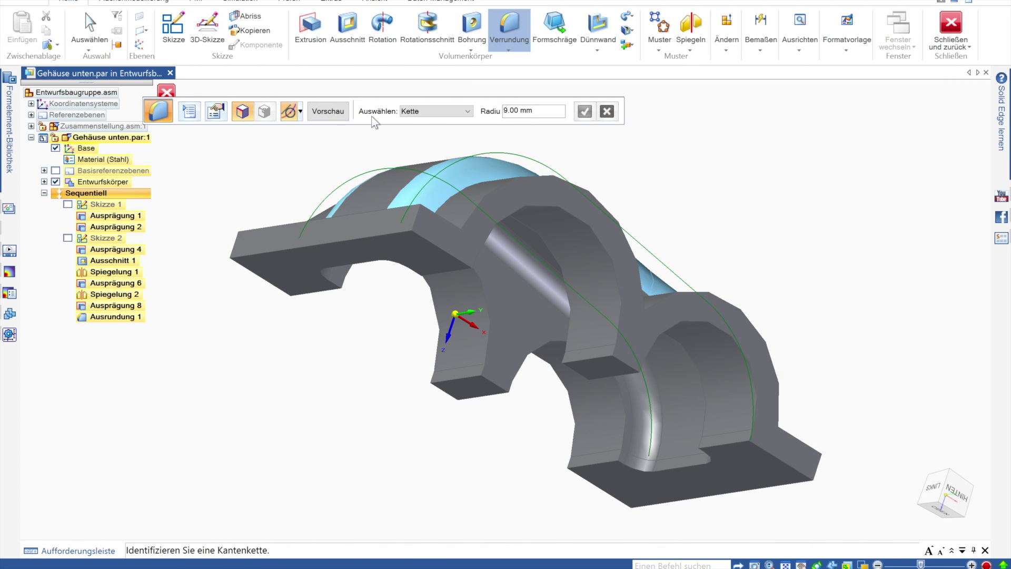
key("Return")
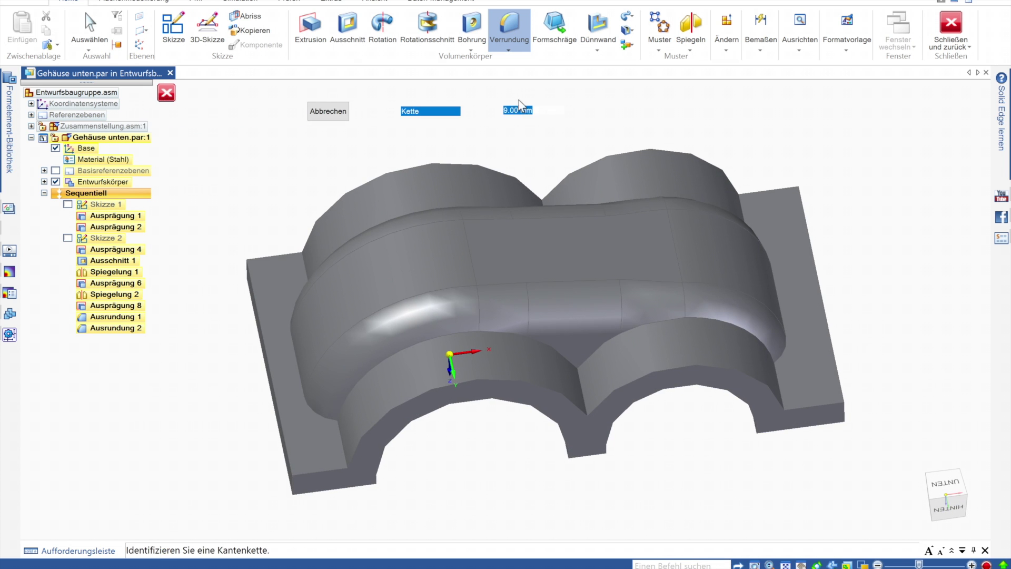
middle_click_drag(564, 340, 537, 169)
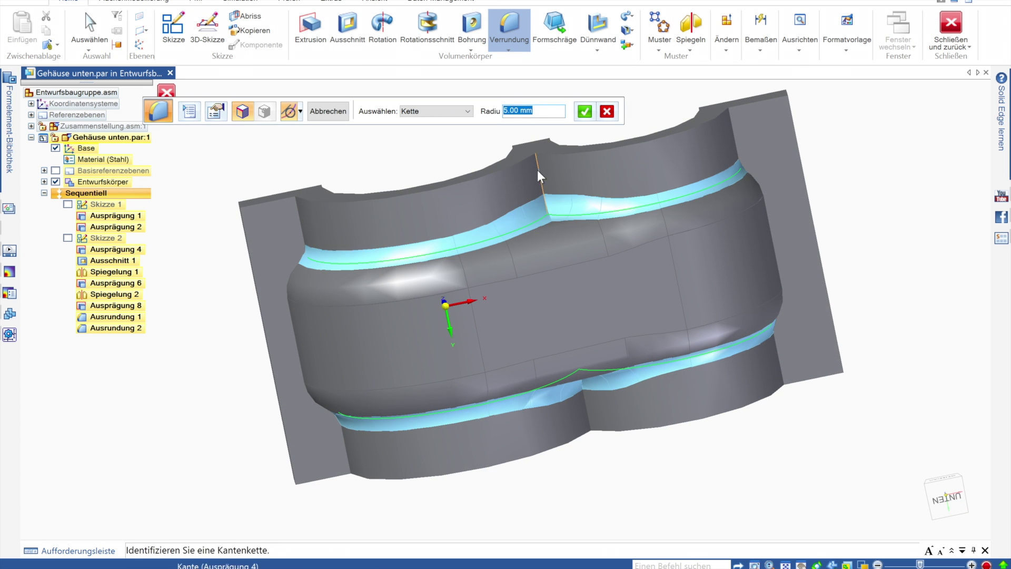
key("Return")
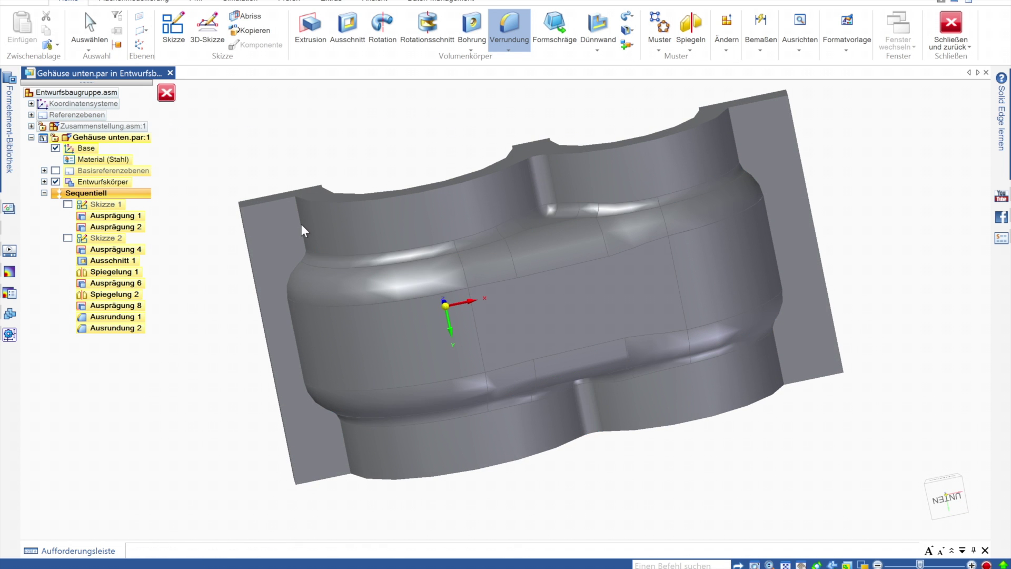
left_click(747, 174)
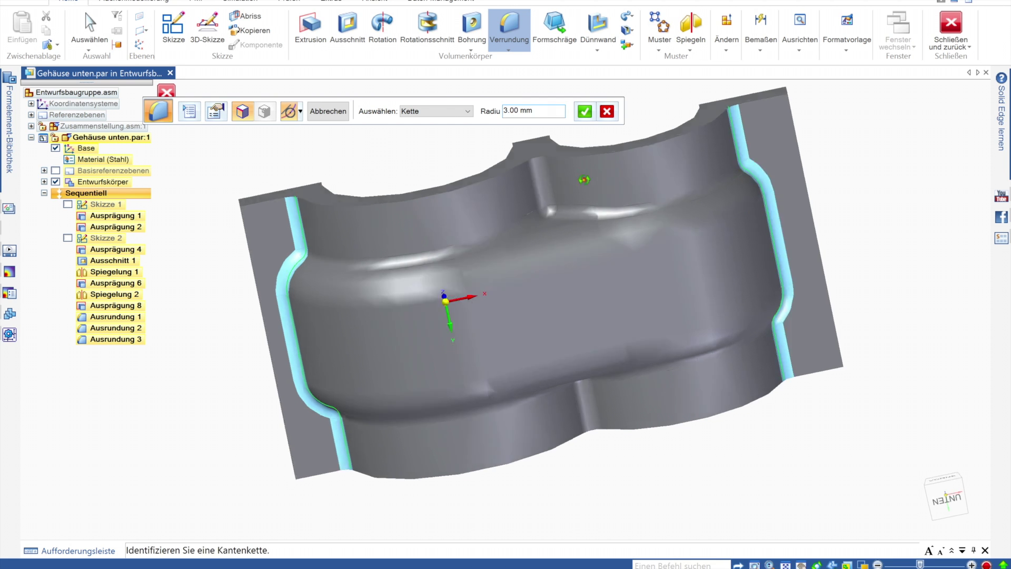
middle_click_drag(746, 174, 614, 159)
key("Return")
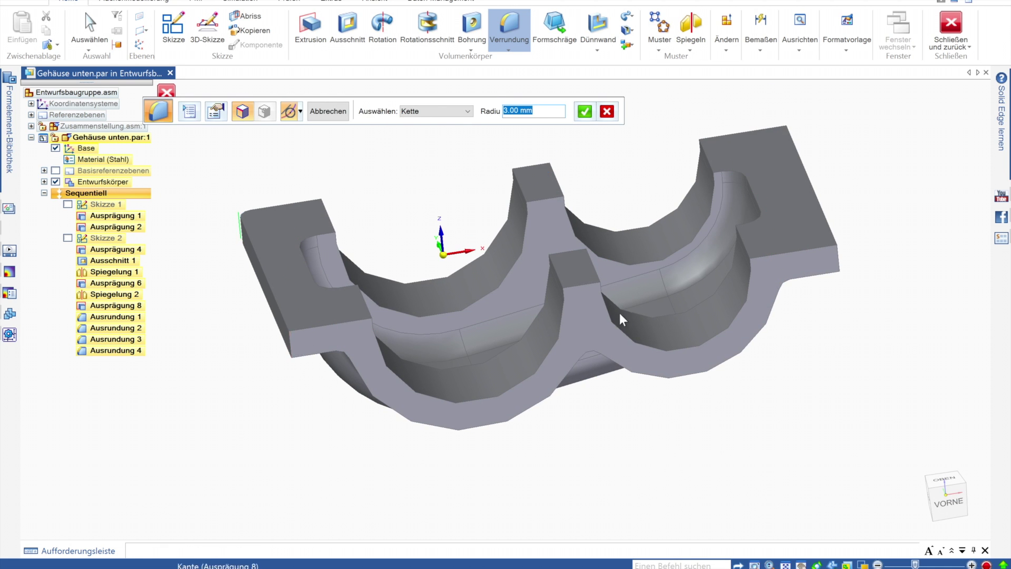
type("10")
left_click(583, 113)
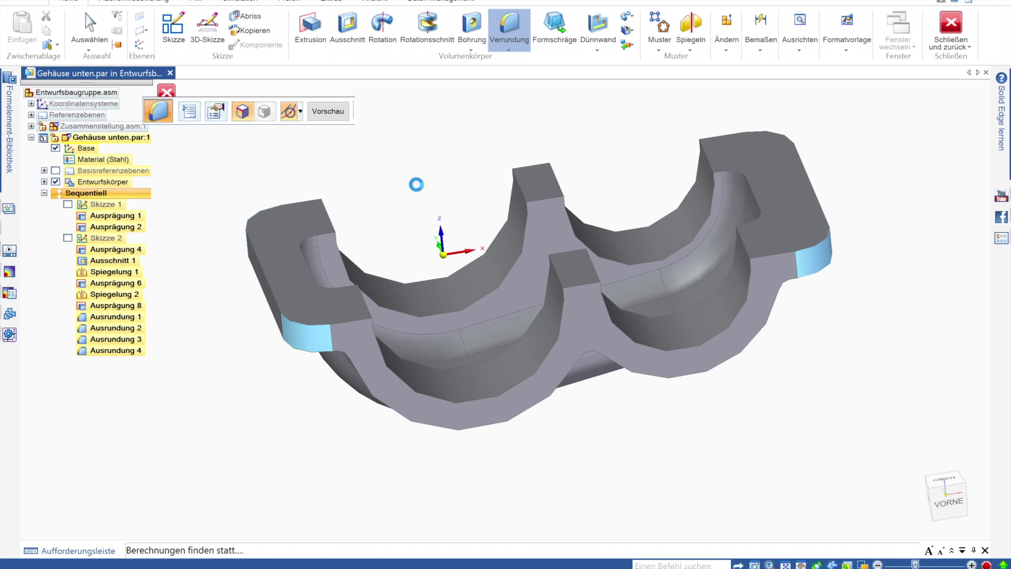
Round the left and right arc edge chains with 3 mm fillets
left_click(428, 299)
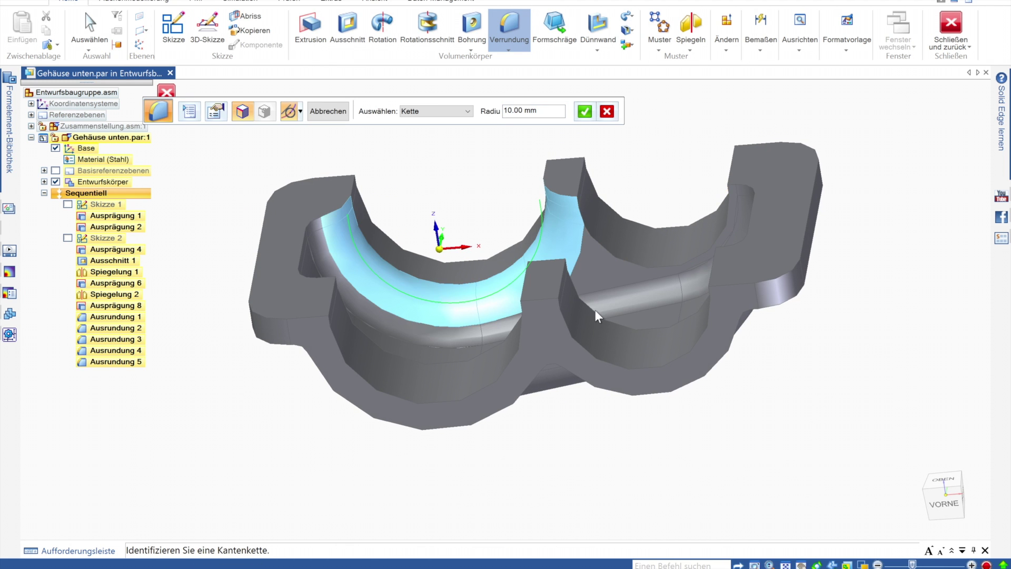
left_click(592, 308)
type("3")
key("Return")
mouse_move(618, 257)
middle_mouse_down()
mouse_move(592, 201)
mouse_move(562, 403)
middle_mouse_up()
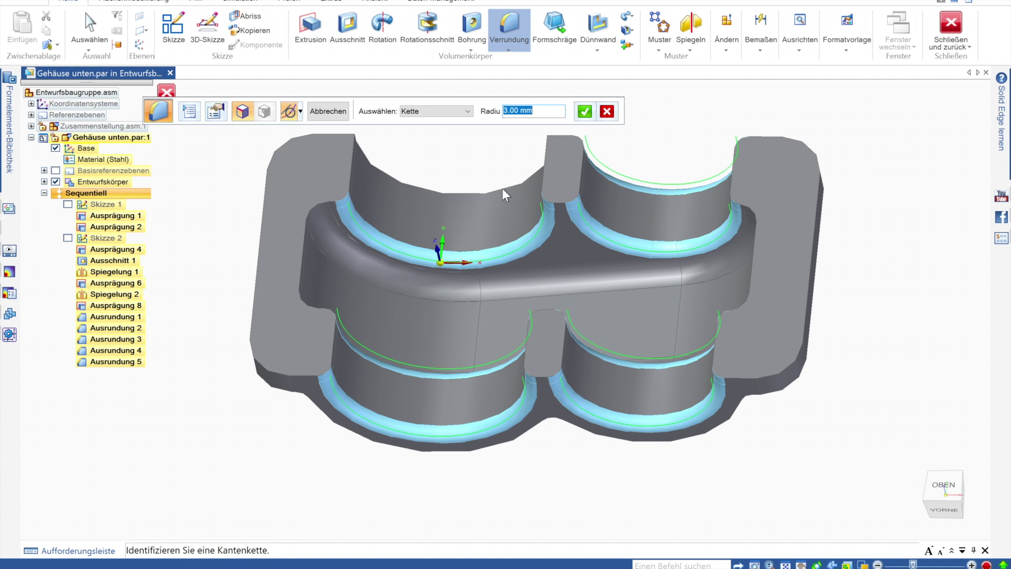
right_click(712, 404)
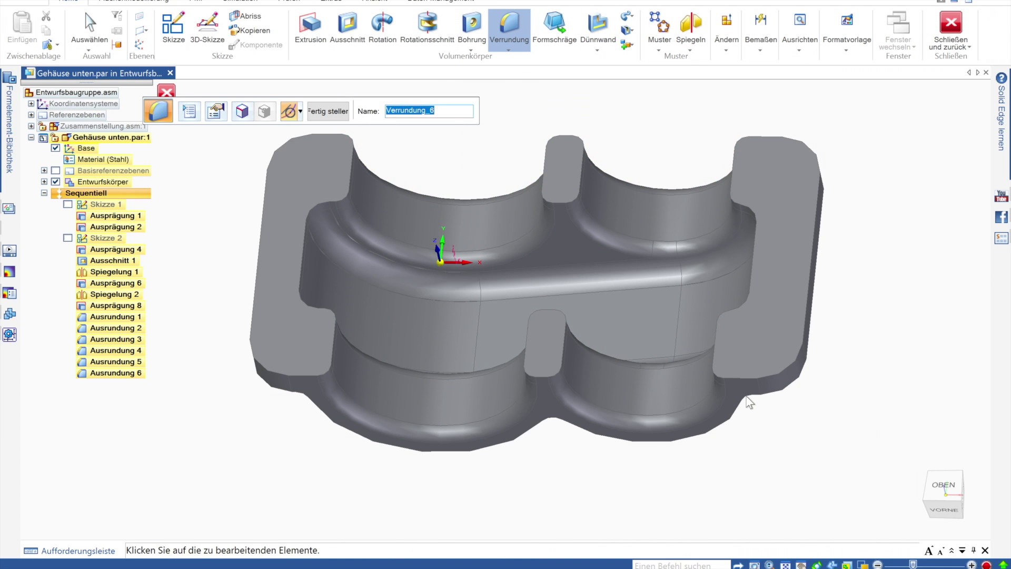
Round the pocket and slot edges, then return to the gear assembly
left_click(548, 376)
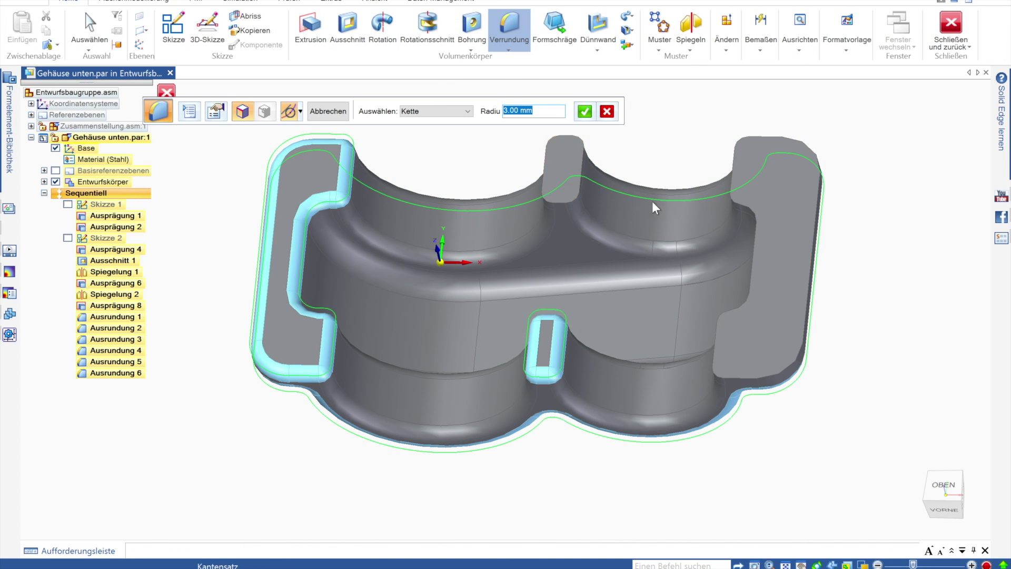
right_click(610, 126)
mouse_move(637, 135)
middle_mouse_down()
mouse_move(581, 120)
mouse_move(582, 334)
mouse_move(600, 337)
middle_mouse_up()
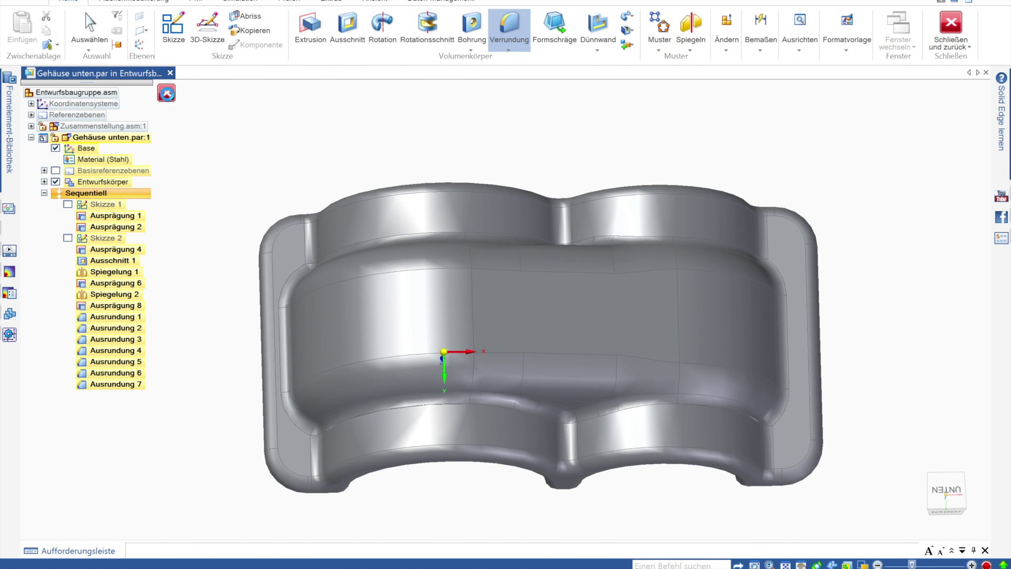
left_click(950, 23)
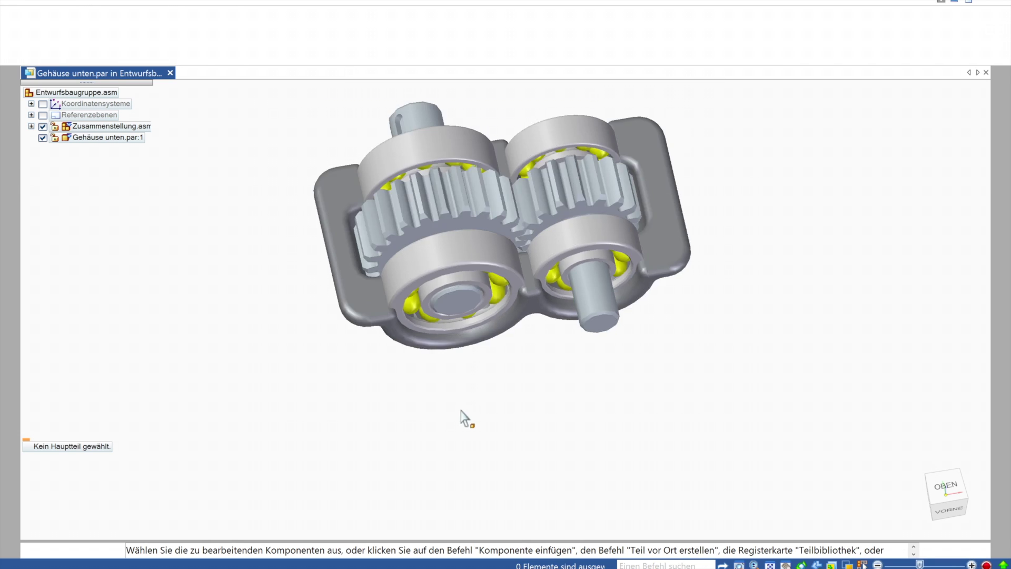
Hide Gehäuse unten.par:1, create in-place part 'Gehäuse unten bearbeitet' and copy Gehäuse unten.par into it
left_click(43, 138)
left_click(310, 26)
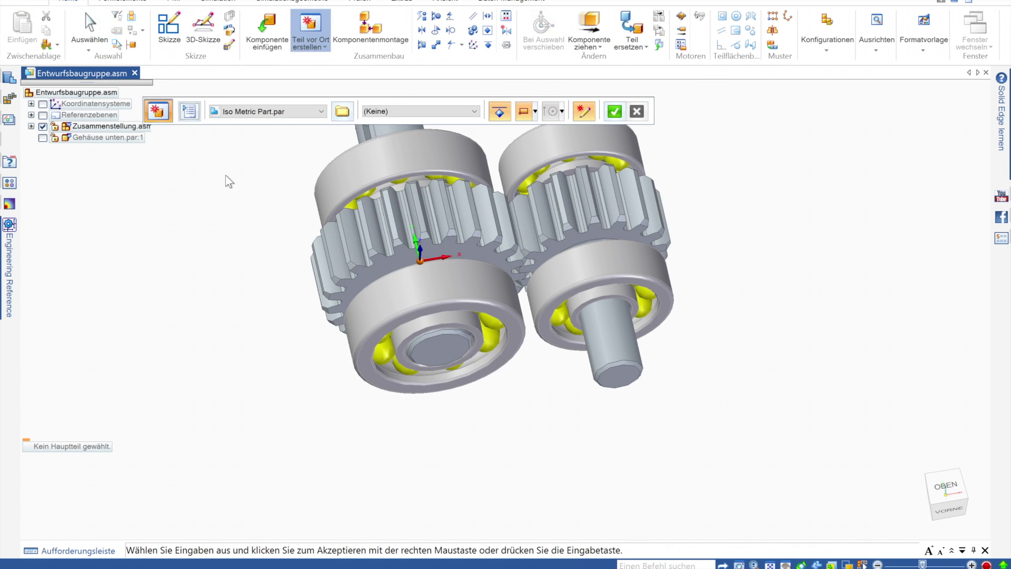
type("Gehäuse unten bearbeitet")
key("Return")
right_click(249, 314)
left_click(48, 46)
double_click(263, 165)
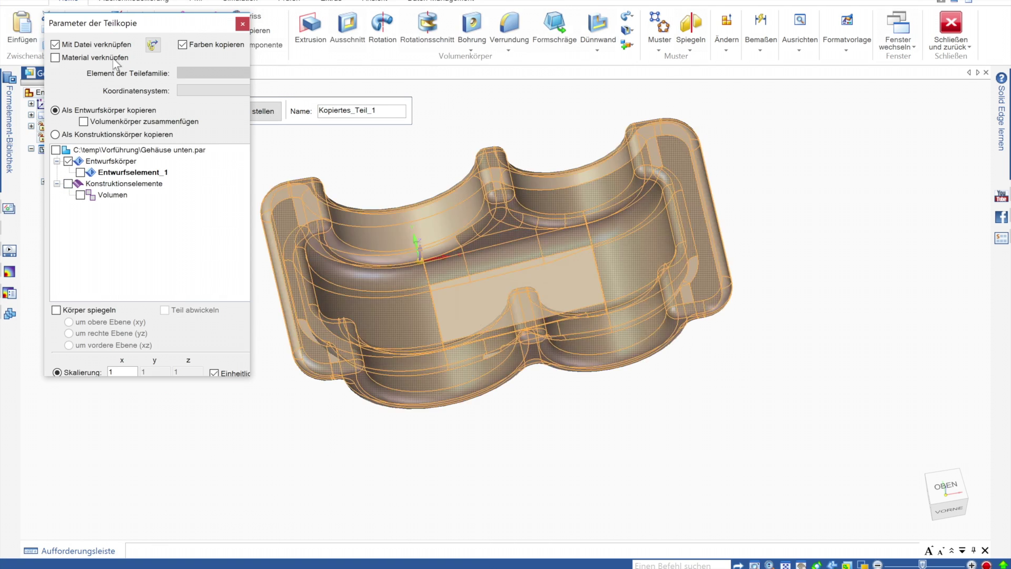
key("Return")
left_click(263, 110)
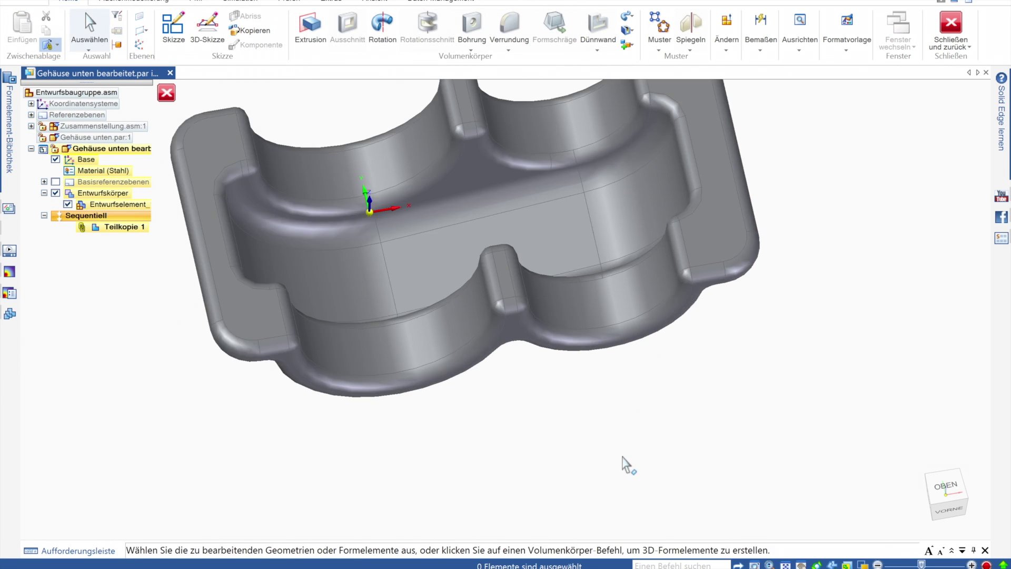
left_click(347, 27)
On the front plane, draw two circles in the housing notches and level their centres
left_click(604, 369)
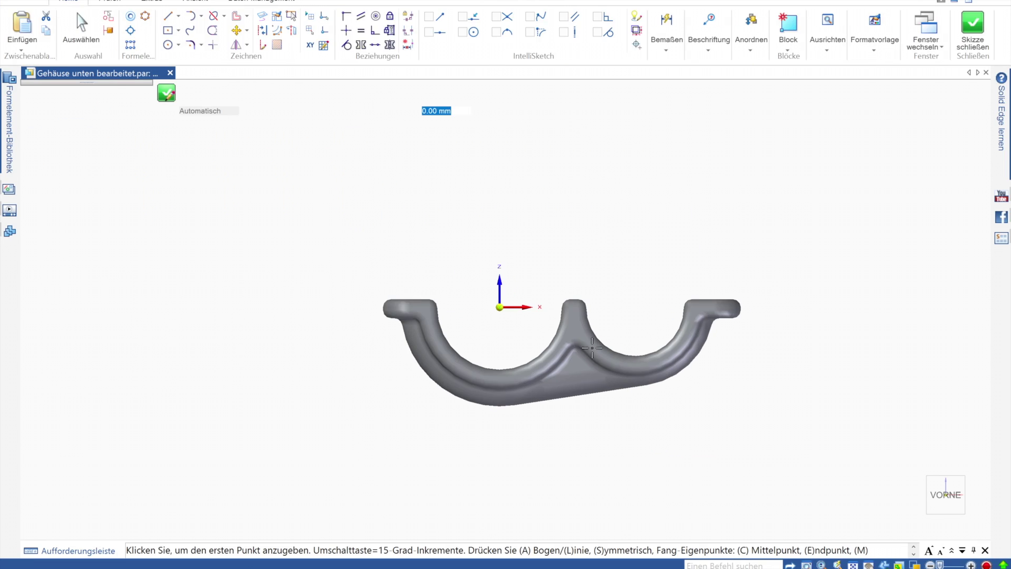
left_click(168, 44)
left_click(499, 307)
left_click(638, 305)
left_click(656, 363)
scroll(593, 358, "down", 1)
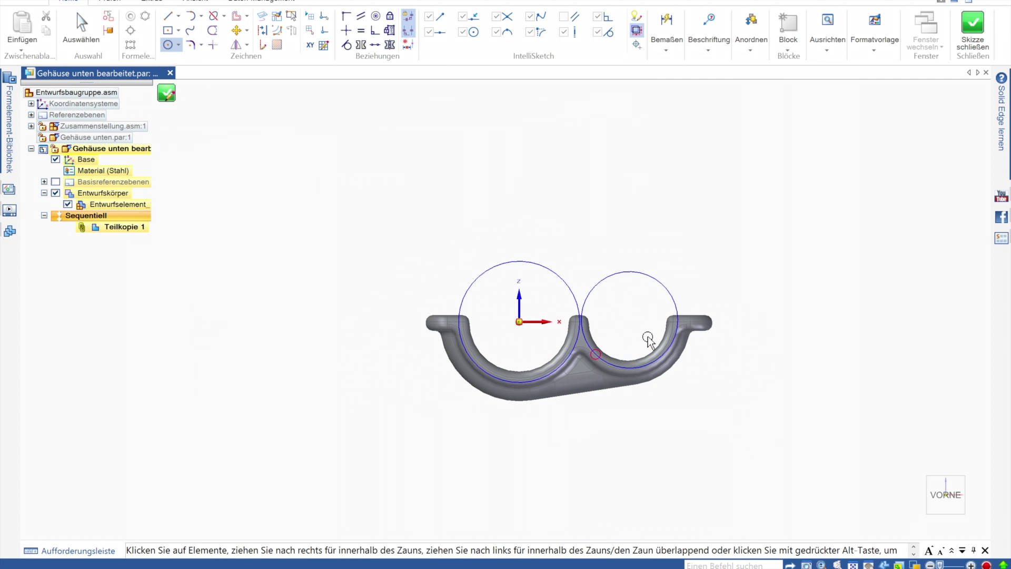
key("Escape")
key("ctrl+f")
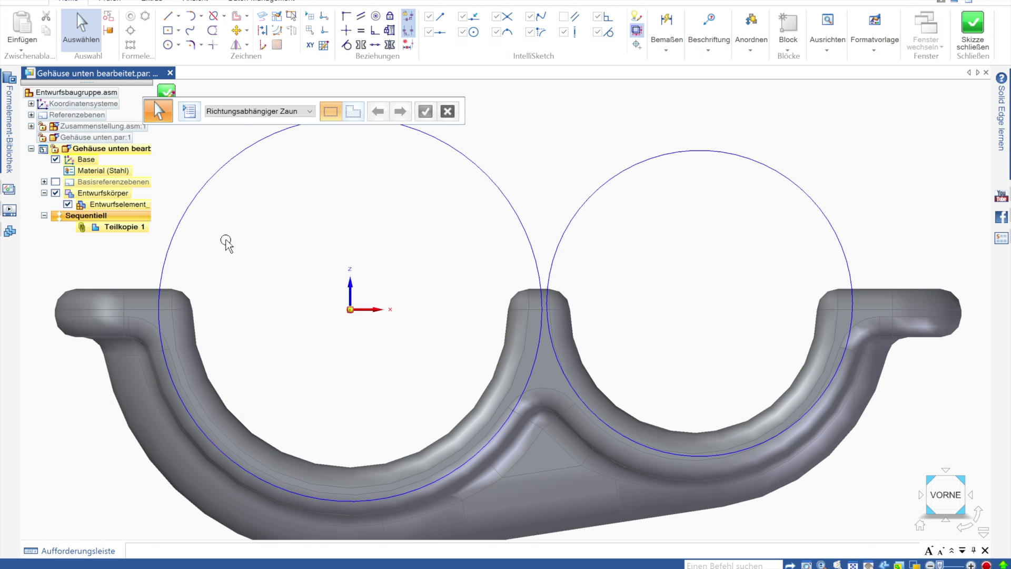
key("h")
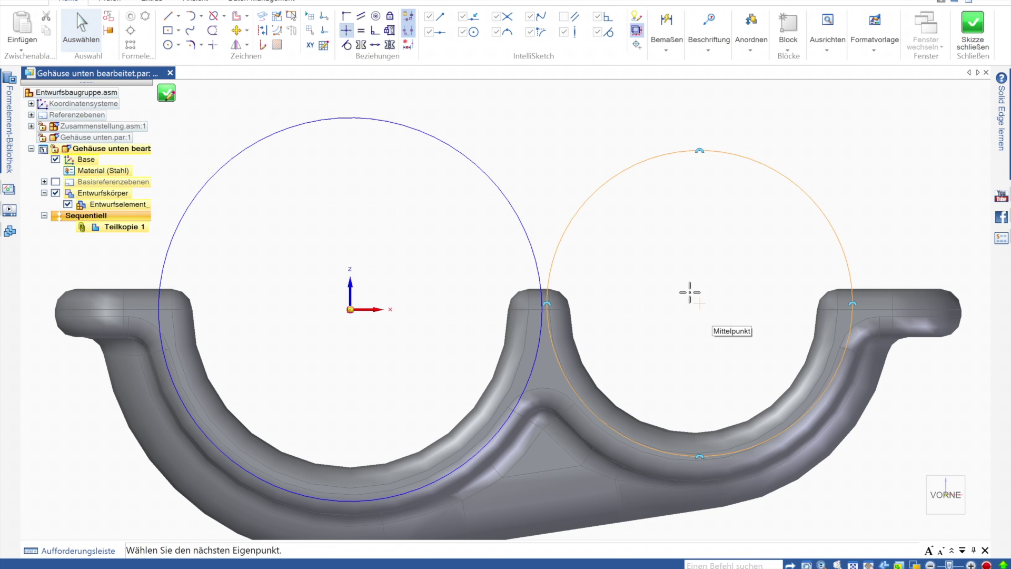
left_click(689, 292)
left_click(666, 26)
Dimension the left circle ⌀52, project part edges, close the sketch and finish the cut
left_click(488, 184)
left_click(528, 160)
type("48")
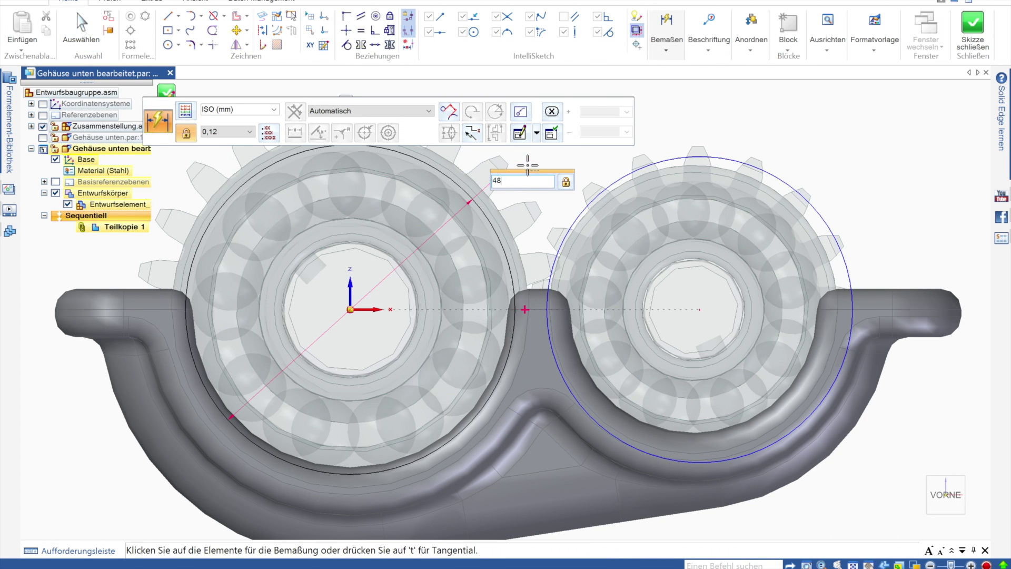
key("Return")
key("Escape")
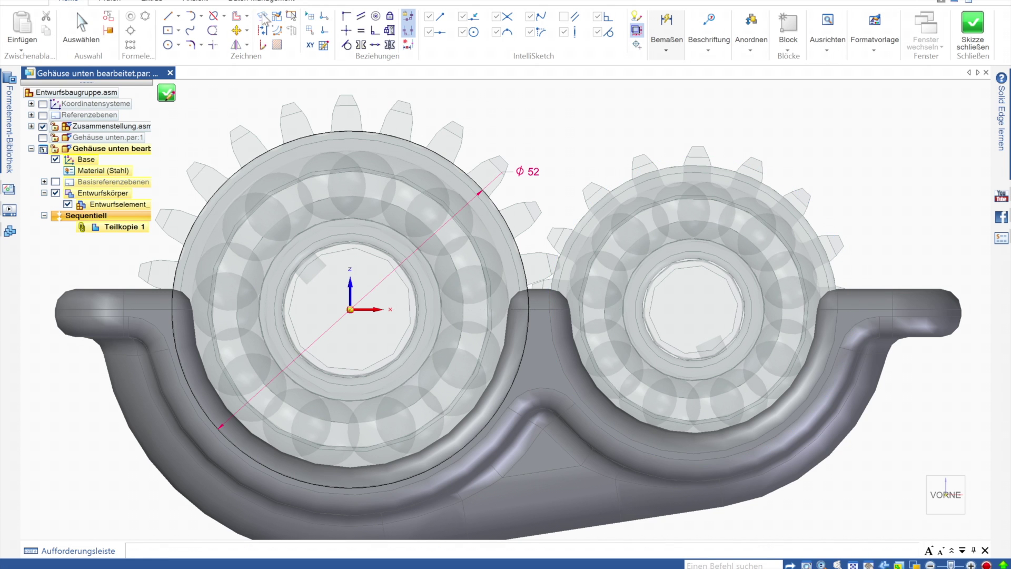
left_click(262, 18)
left_click(156, 438)
left_click(409, 111)
left_click(361, 128)
left_click(168, 91)
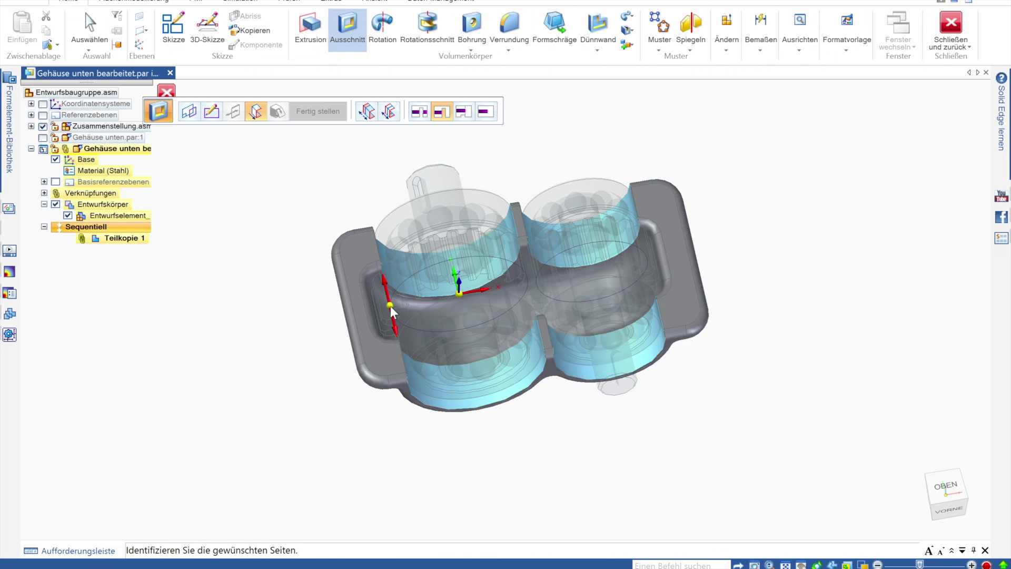
left_click(390, 306)
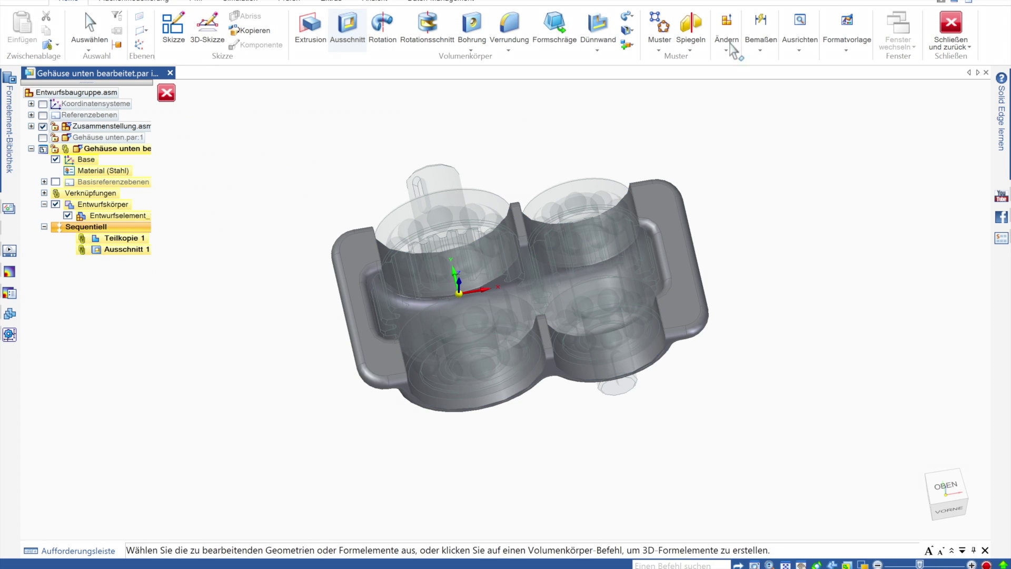
Cut the copied housing along a dimensioned horizontal front-plane line through the shaft centre, then return to the assembly
left_click(472, 280)
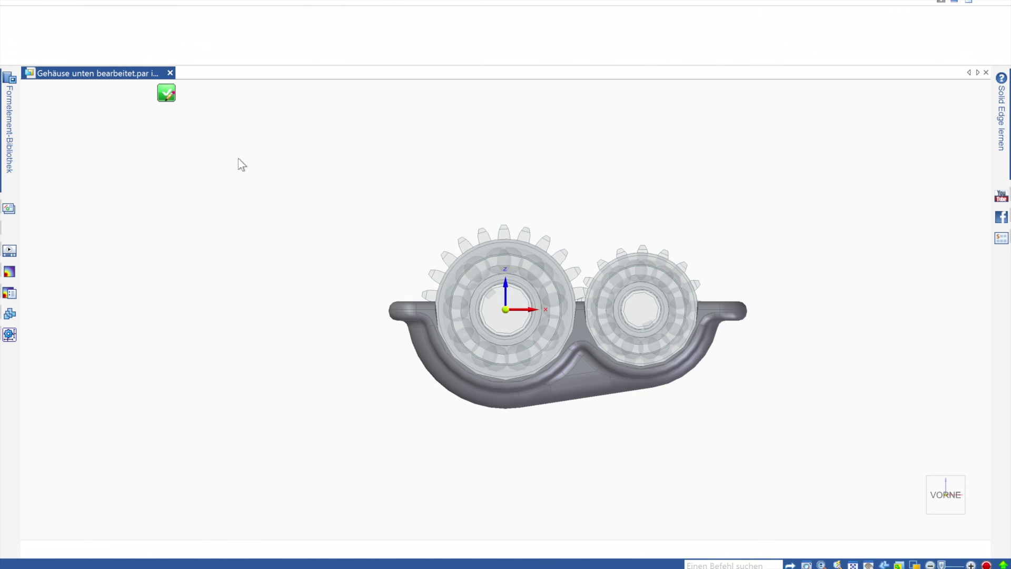
left_click(363, 315)
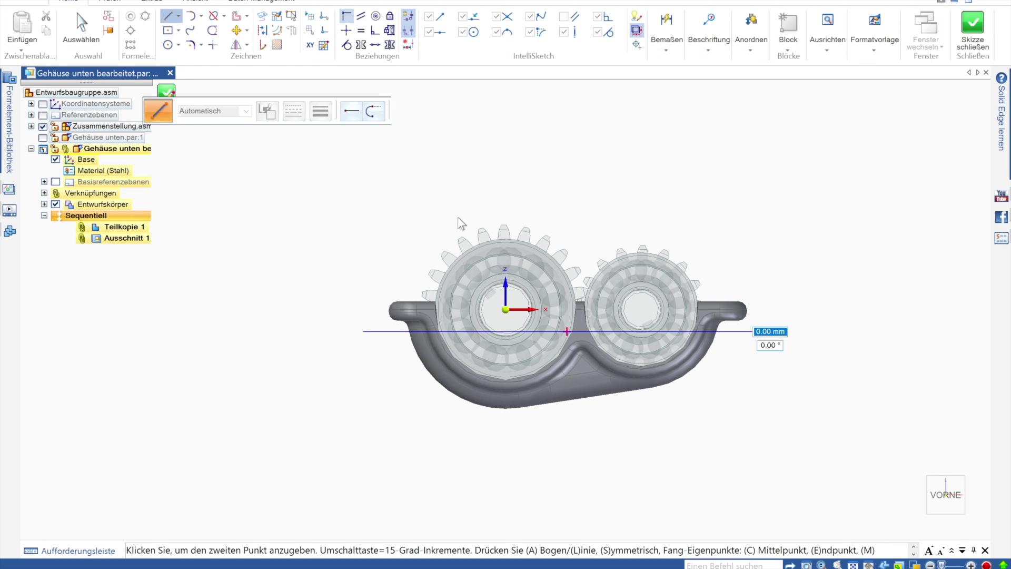
left_click(666, 47)
left_click(667, 79)
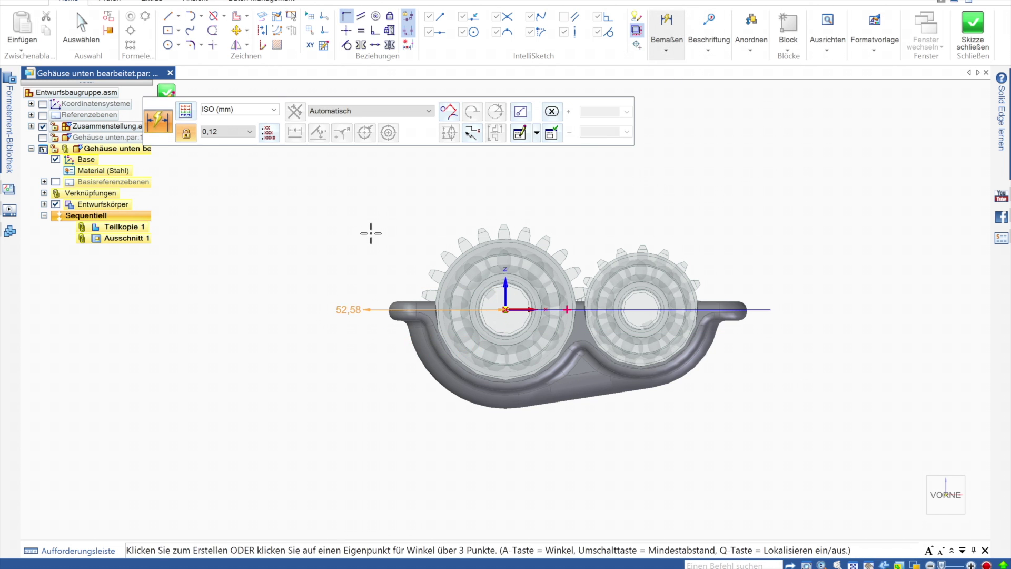
type("150")
left_click(972, 27)
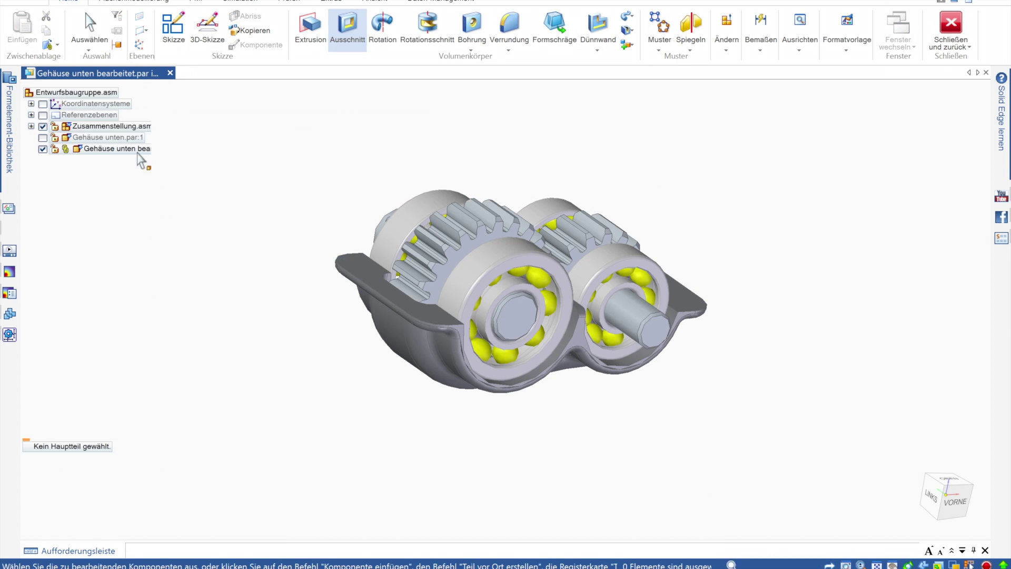
left_click(105, 137)
Colour the lower housing part with the Blau style using Teil färben
left_click(203, 153)
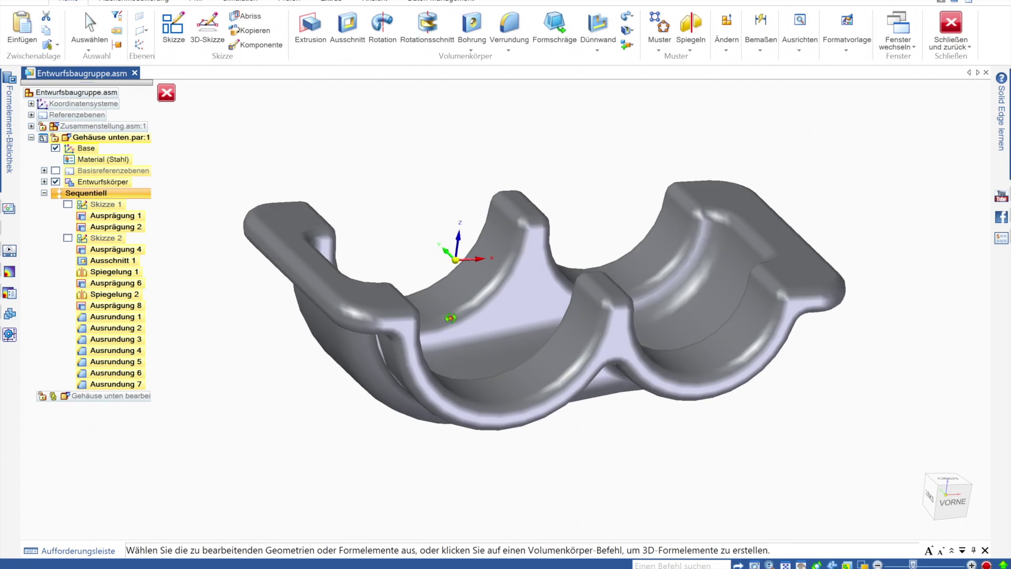
left_click(571, 44)
left_click(514, 246)
left_click(585, 111)
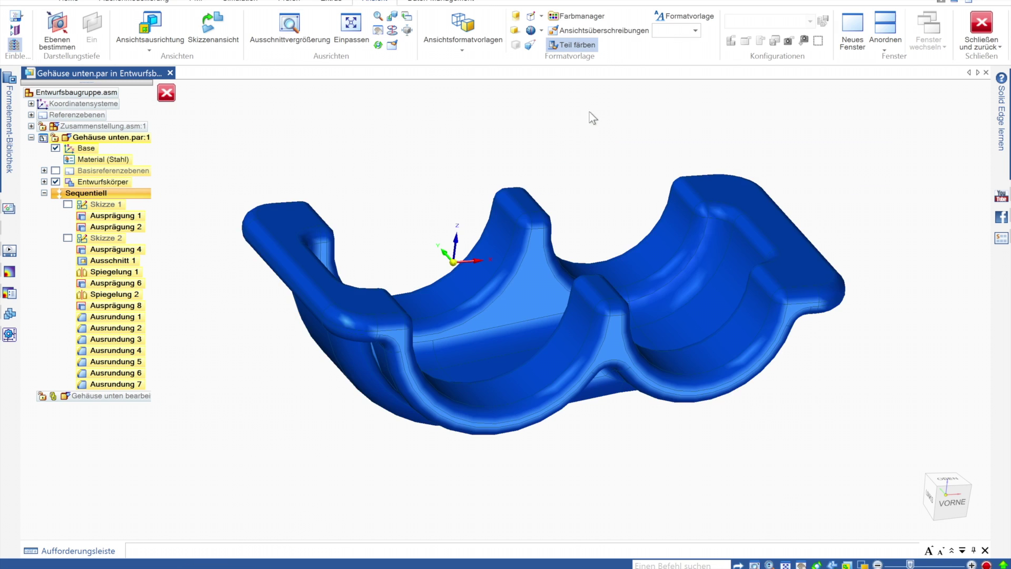
Edit Gehäuse unten bearbeitet.par in place and repair Teilkopie 1 through its parameters
double_click(102, 396)
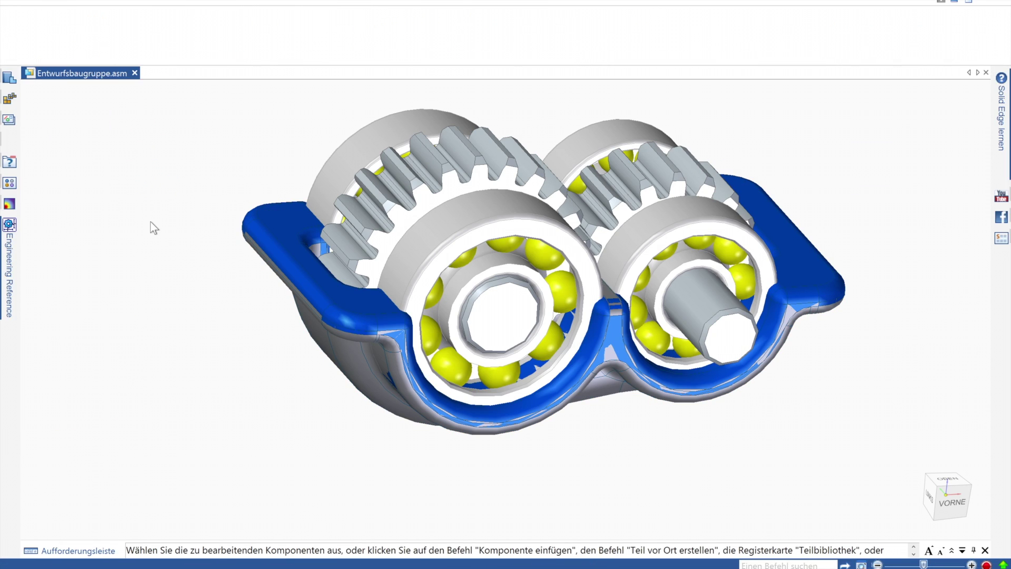
right_click(125, 232)
left_click(180, 359)
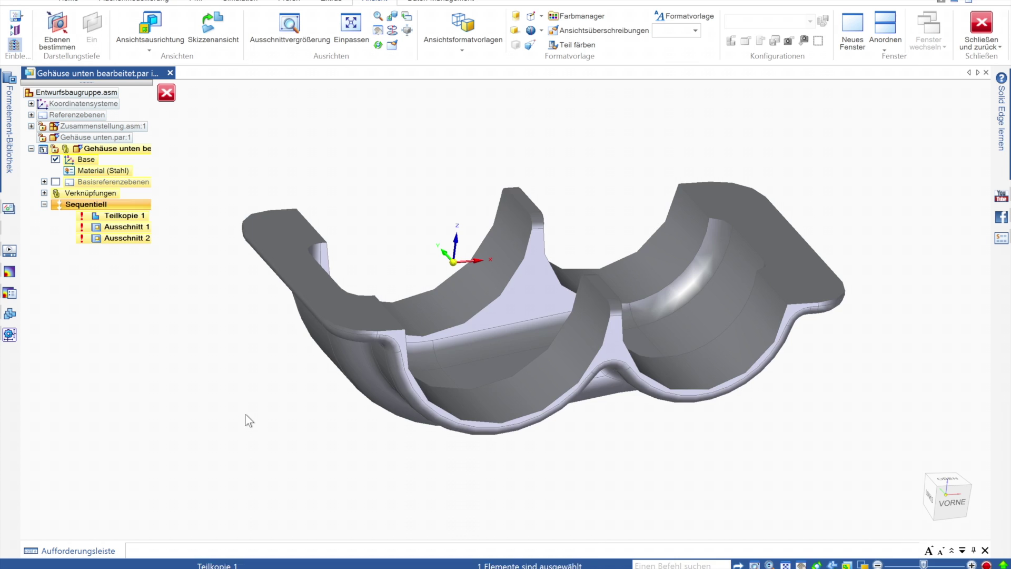
right_click(120, 241)
left_click(326, 271)
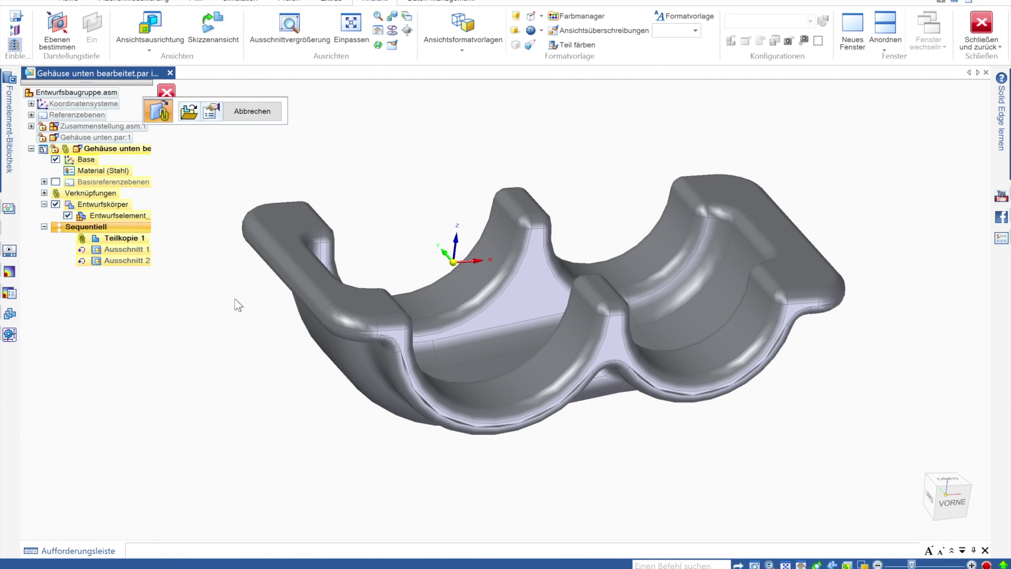
left_click(234, 27)
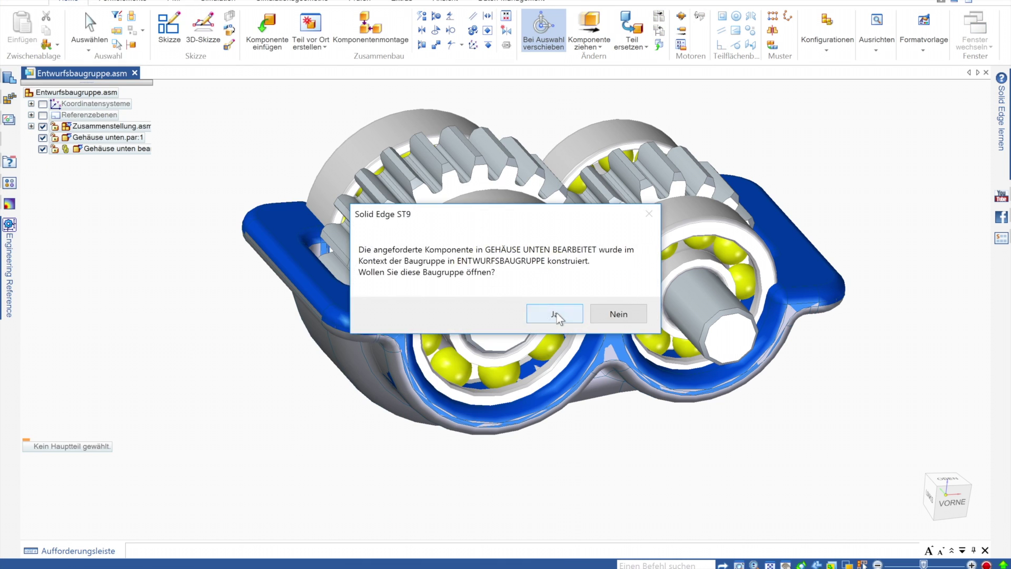
left_click(552, 315)
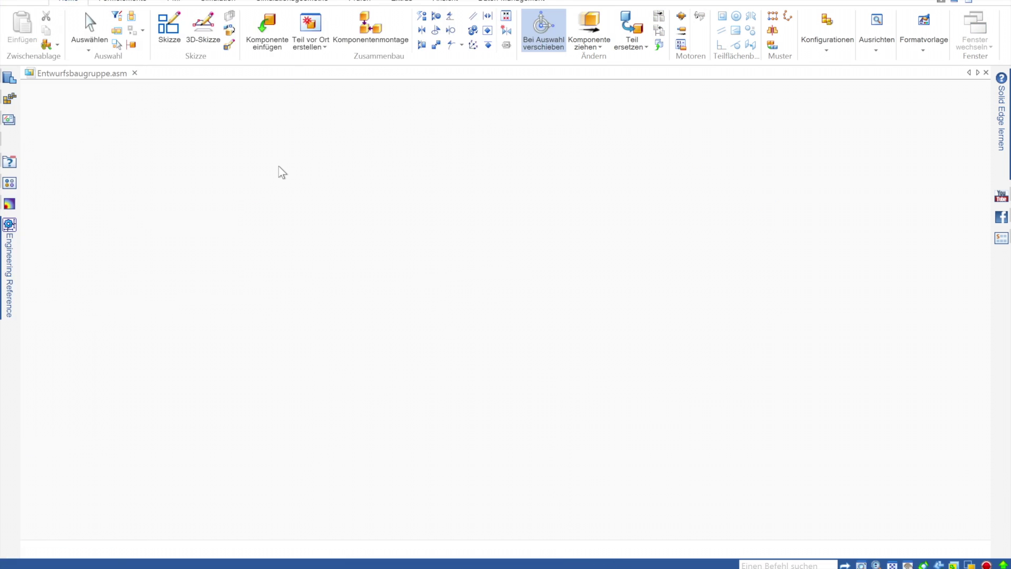
left_click(235, 73)
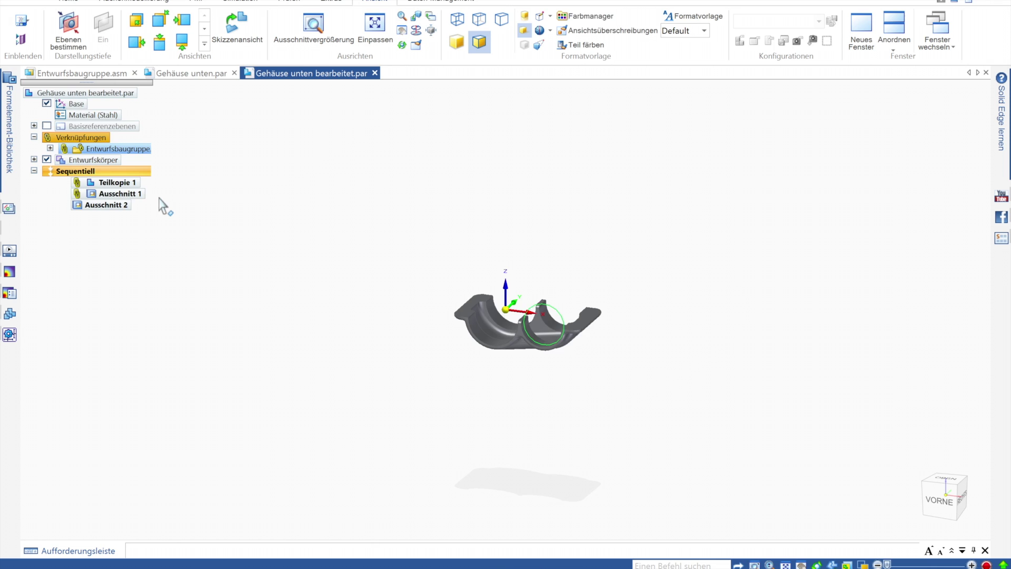
Check Teilkopie 1's parameters, then delete the old part copy
right_click(113, 183)
left_click(173, 493)
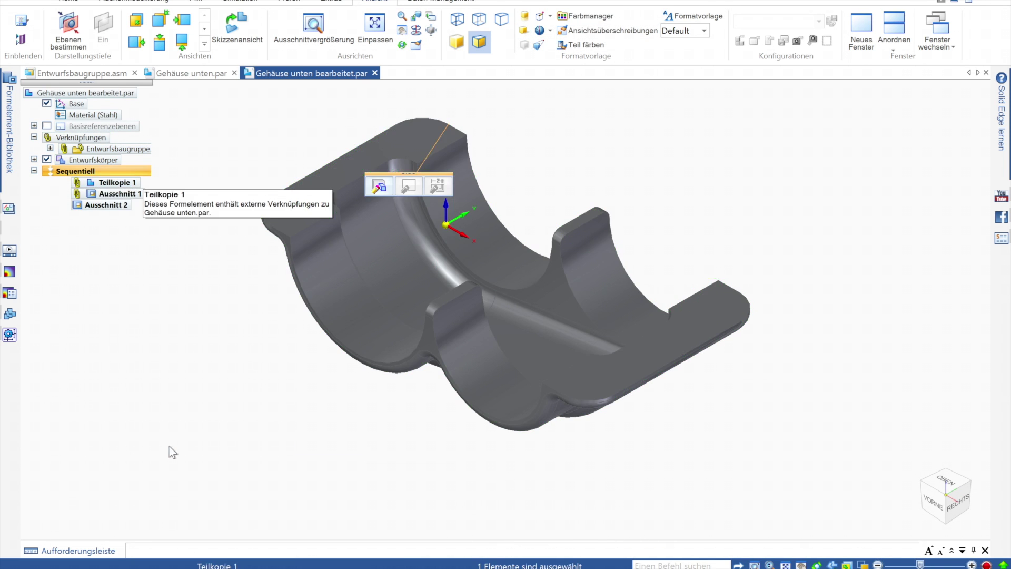
left_click(153, 45)
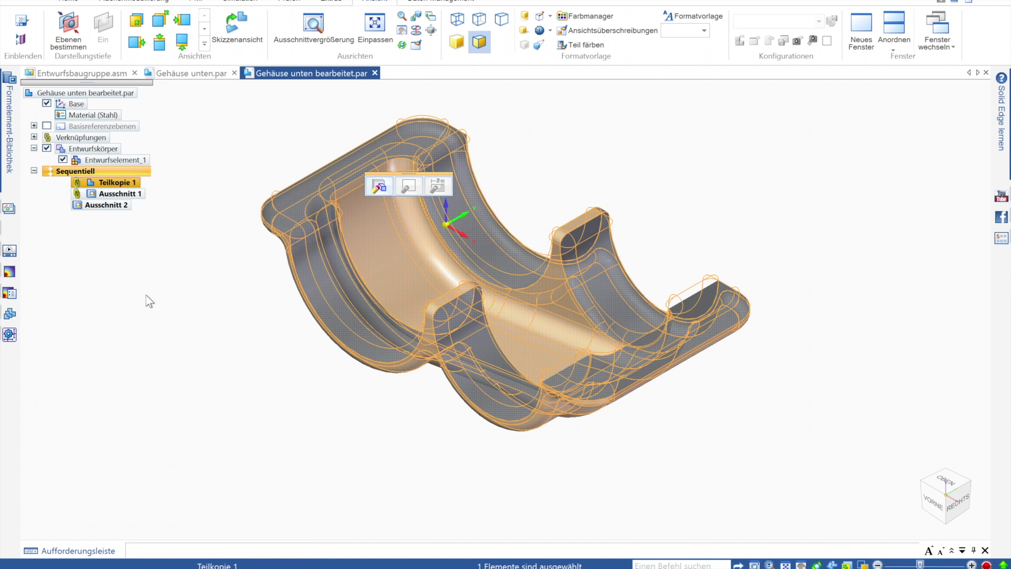
right_click(146, 295)
left_click(179, 303)
Insert a fresh part copy of Gehäuse unten.par as Teilkopie 2 and close the part window
left_click(70, 5)
left_click(48, 45)
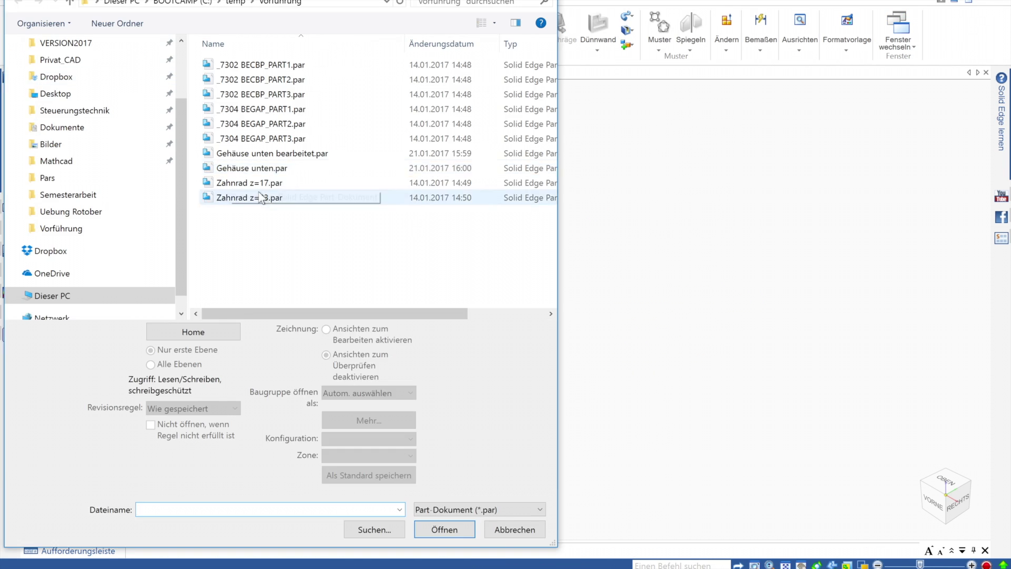
left_click(94, 37)
left_click(348, 24)
left_click(316, 109)
left_click(374, 74)
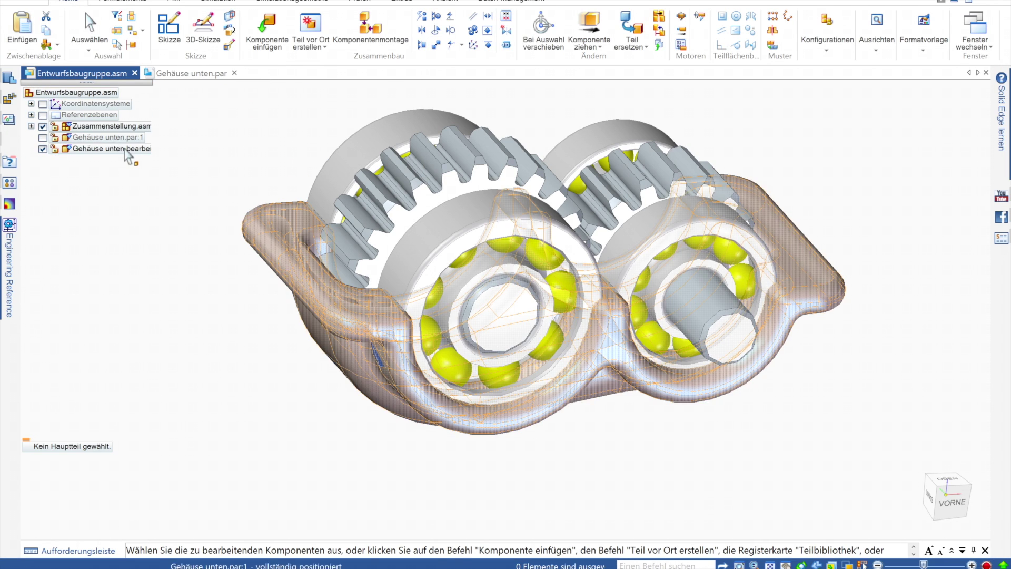
left_click(126, 150)
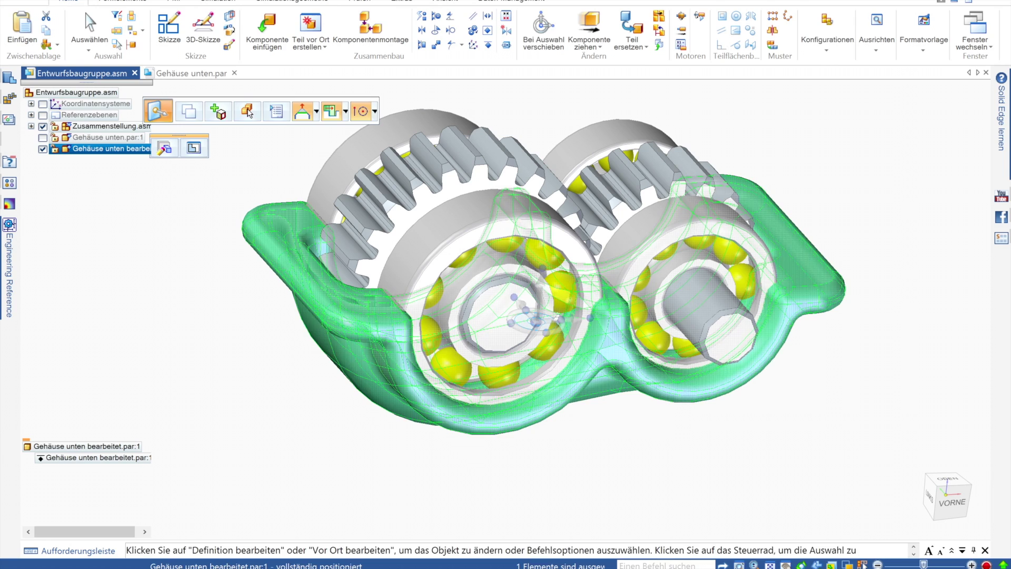
Cut Ausschnitt 3 from the projected gear circle on the front plane, then return to the assembly
left_click(179, 153)
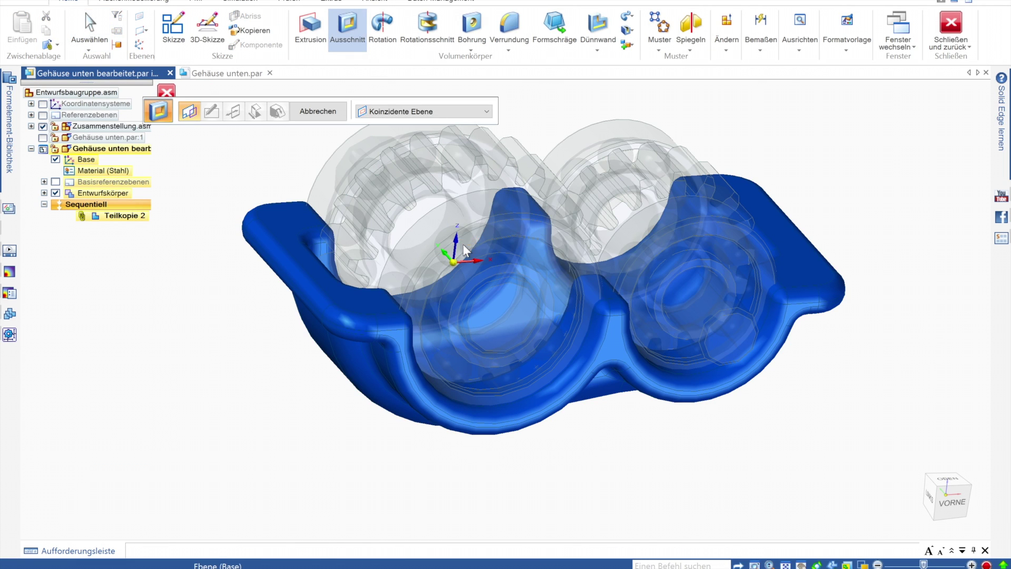
left_click(463, 245)
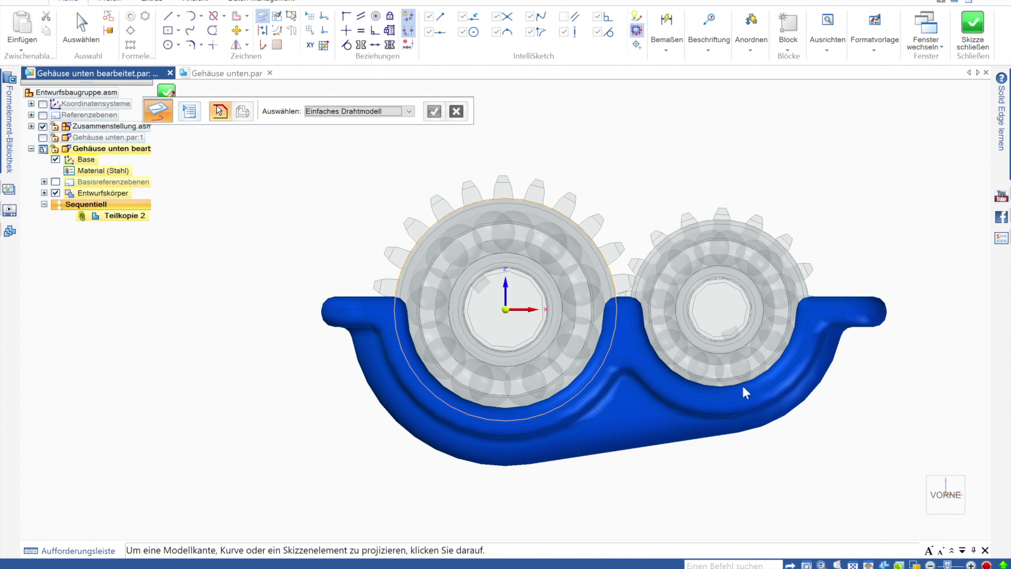
left_click(743, 229)
left_click(434, 111)
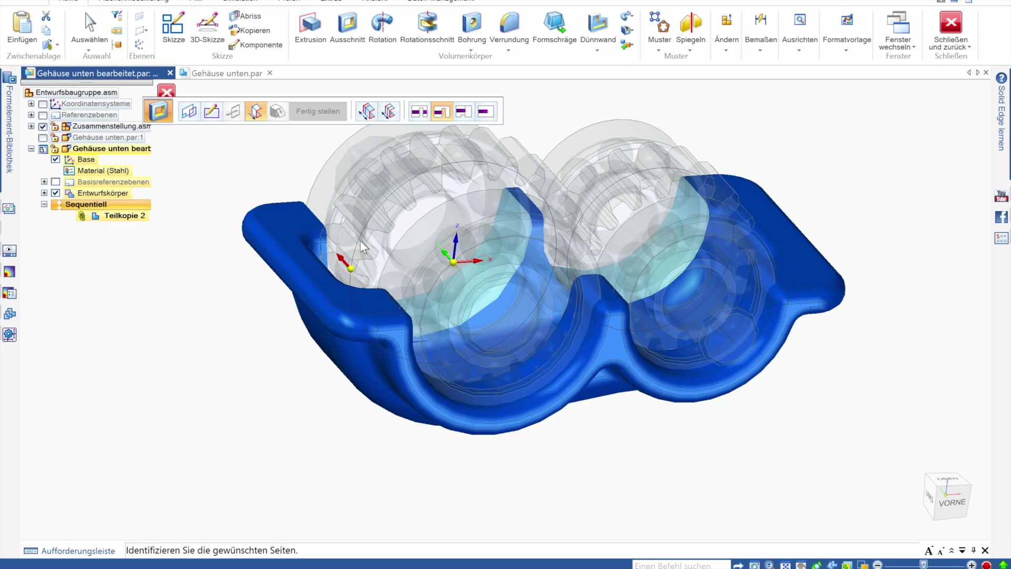
left_click(318, 111)
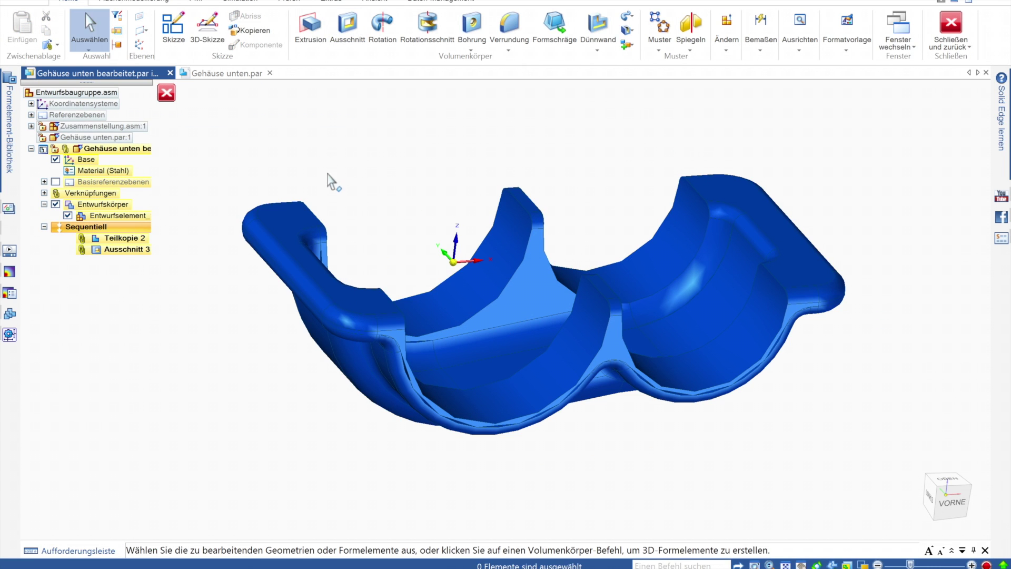
left_click(167, 93)
right_click(142, 149)
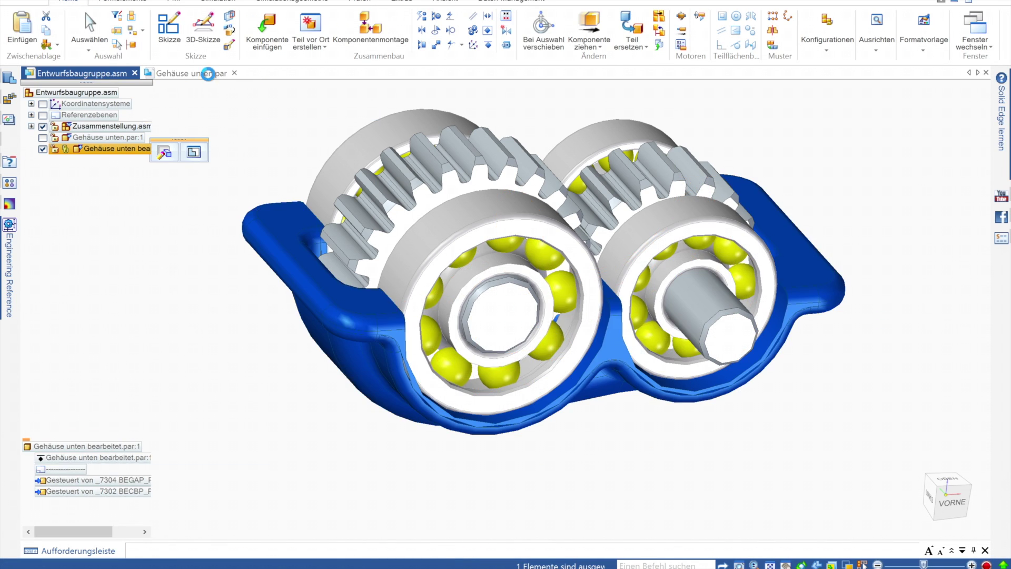
Colour the lower housing Gelb (matt) and update Teilkopie 2 in the edited copy
left_click(203, 74)
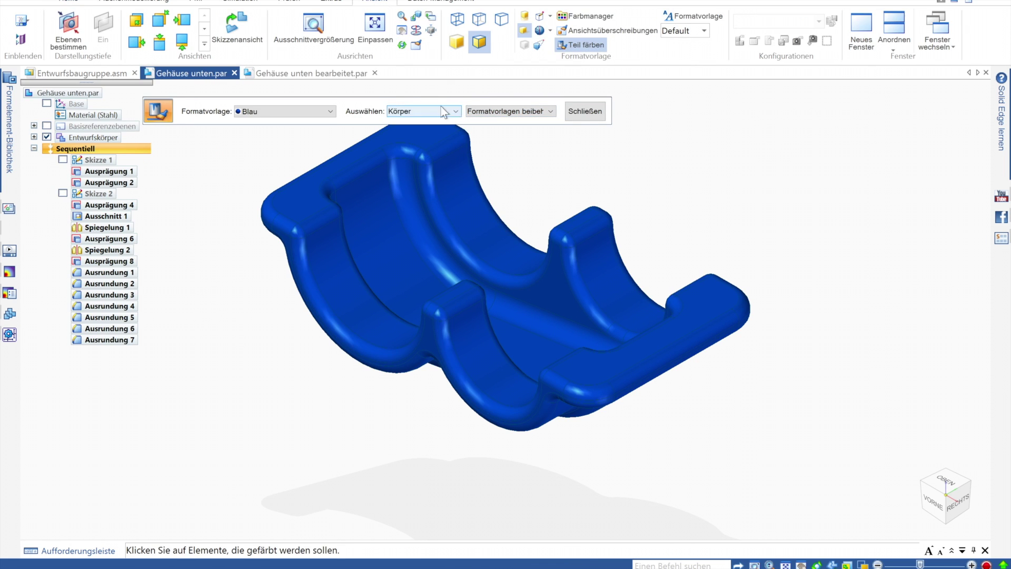
left_click(409, 139)
left_click(284, 111)
left_click(247, 253)
scroll(349, 248, "down", 3)
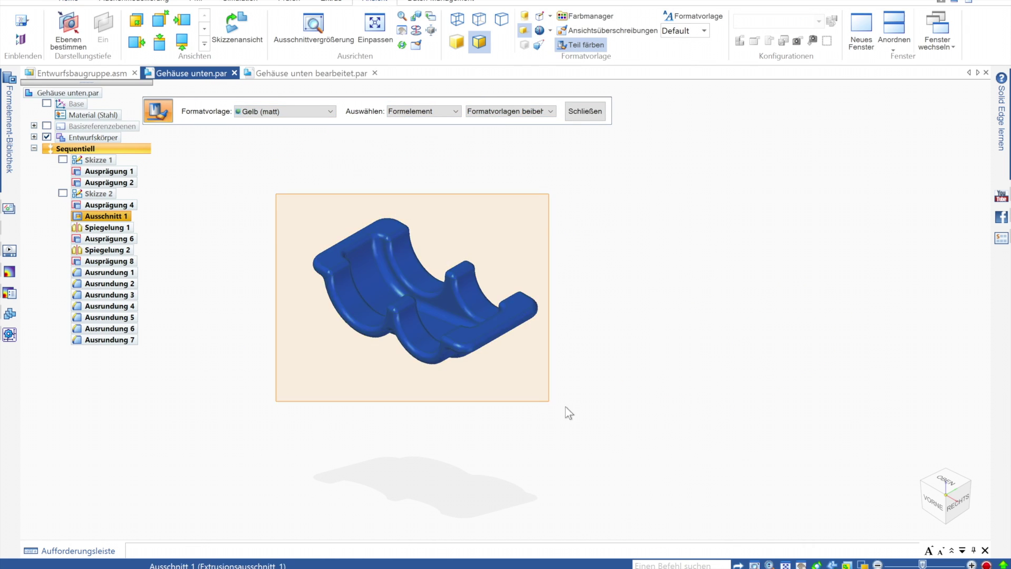
middle_click_drag(317, 281, 426, 219)
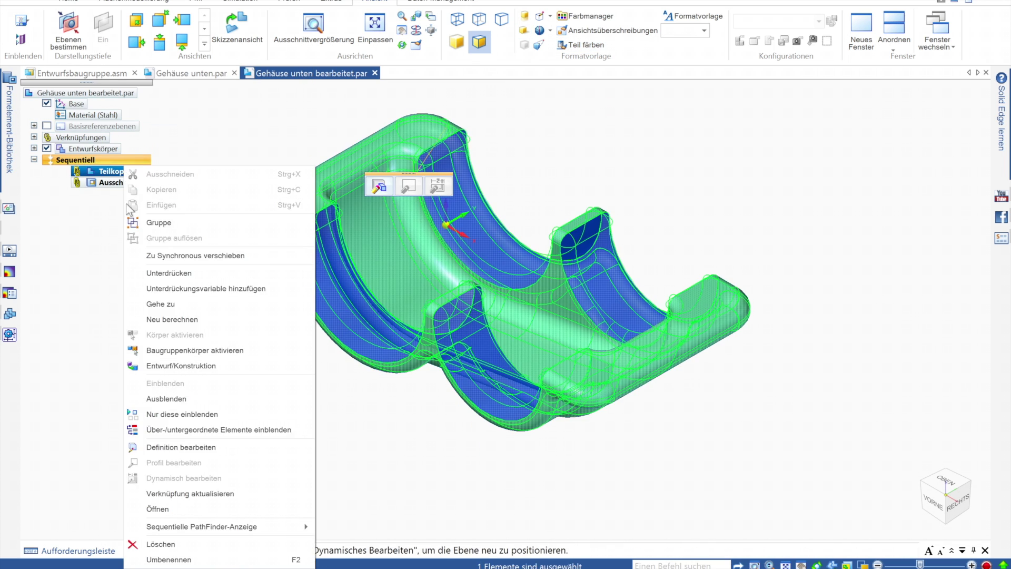
right_click(84, 166)
left_click(137, 431)
middle_click_drag(151, 282, 162, 225)
Start a new front-plane cut with a horizontal line from the left to the right flange
left_click(68, 1)
left_click(349, 24)
left_click(445, 228)
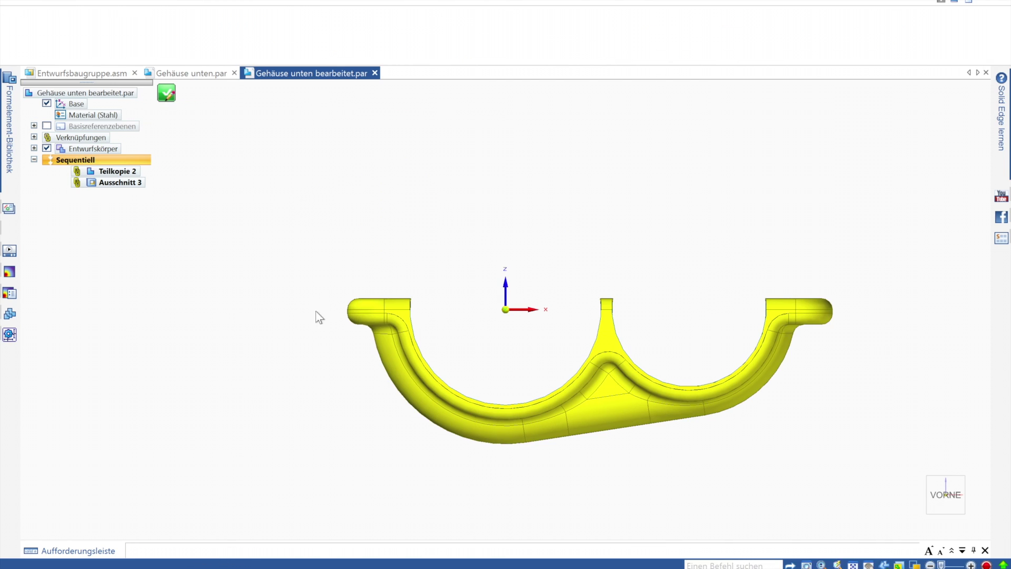
left_click(322, 311)
left_click(843, 311)
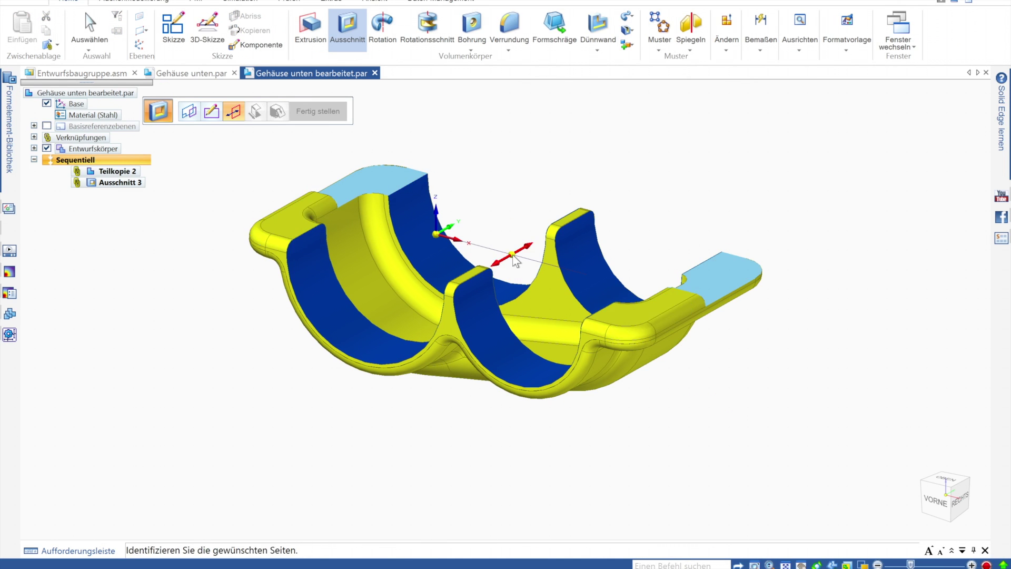
Finish Ausschnitt 4 and lay out four hole centres at a rectangle's corners on the housing underside
left_click(593, 231)
mouse_move(500, 205)
middle_mouse_down()
mouse_move(440, 219)
mouse_move(457, 192)
middle_mouse_up()
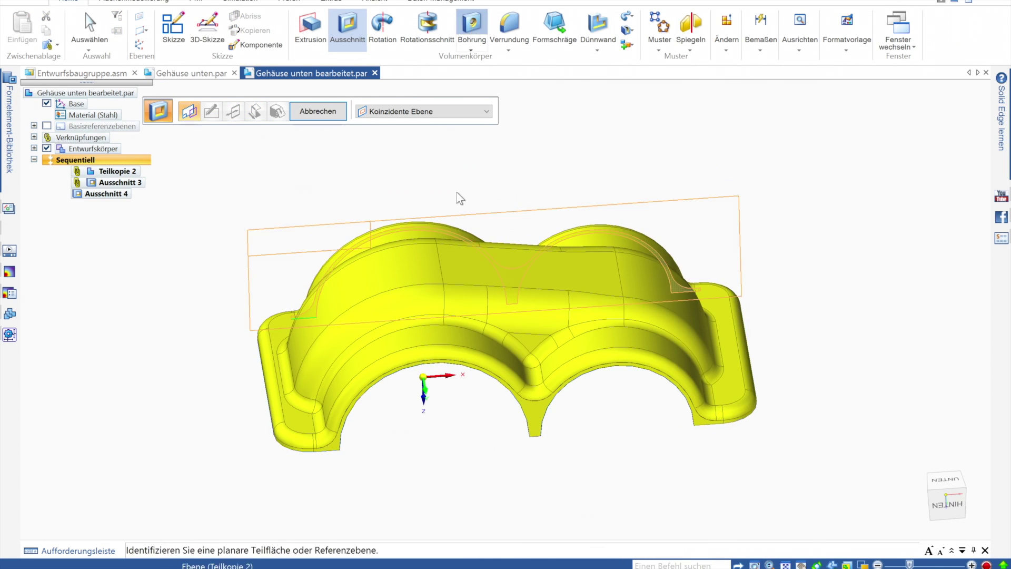
left_click(472, 26)
left_click(432, 365)
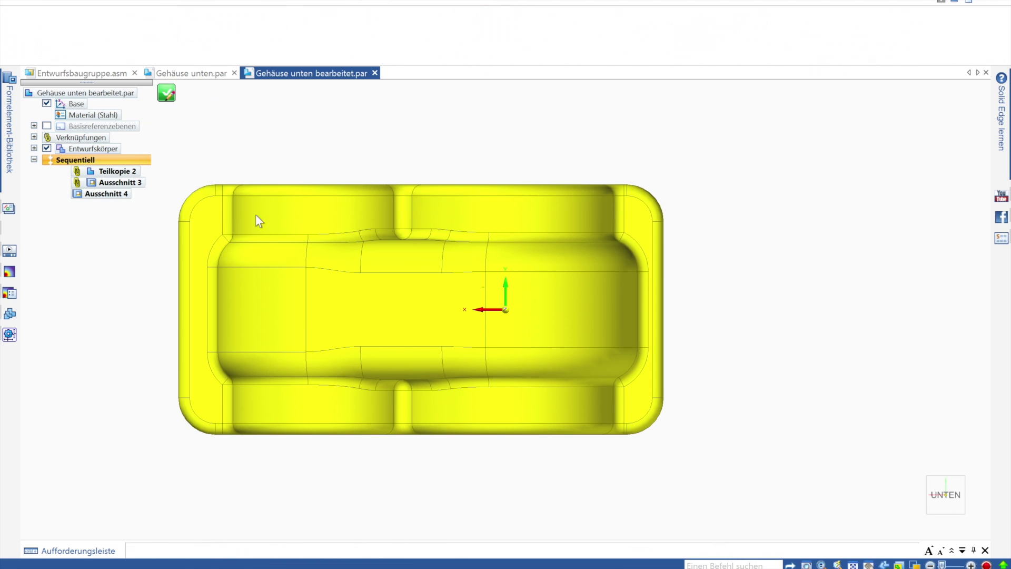
left_click(168, 30)
left_click(204, 216)
left_click(638, 399)
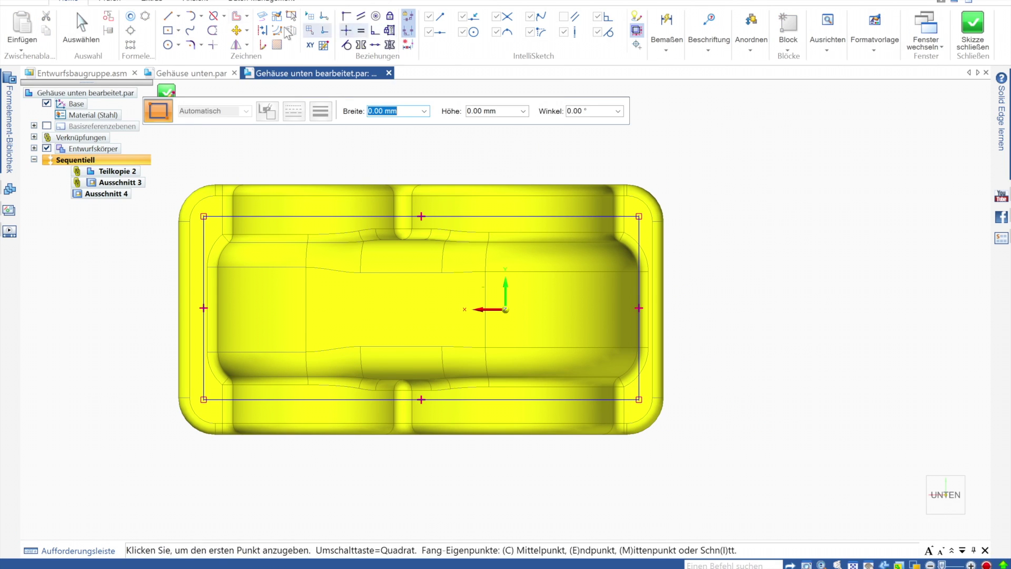
left_click(131, 15)
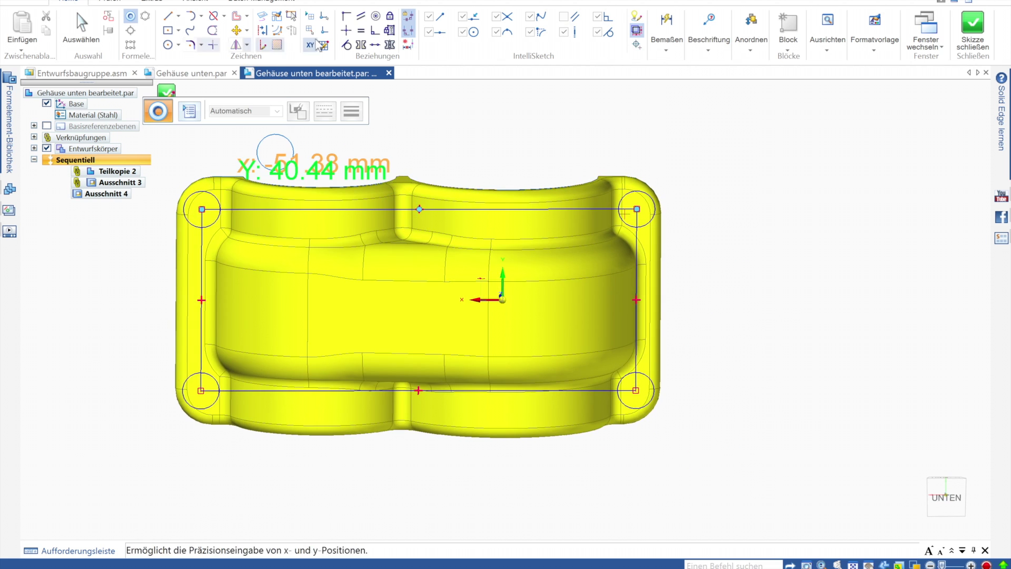
Align the hole centres onto the housing's corner arcs
scroll(303, 304, "up", 3)
scroll(369, 205, "down", 1)
left_click(351, 32)
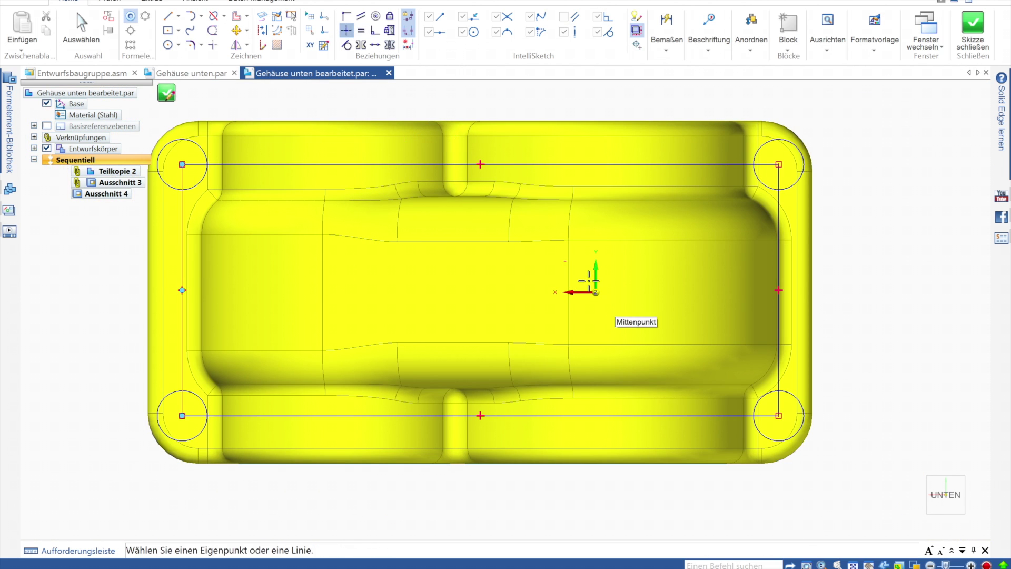
left_click(163, 136)
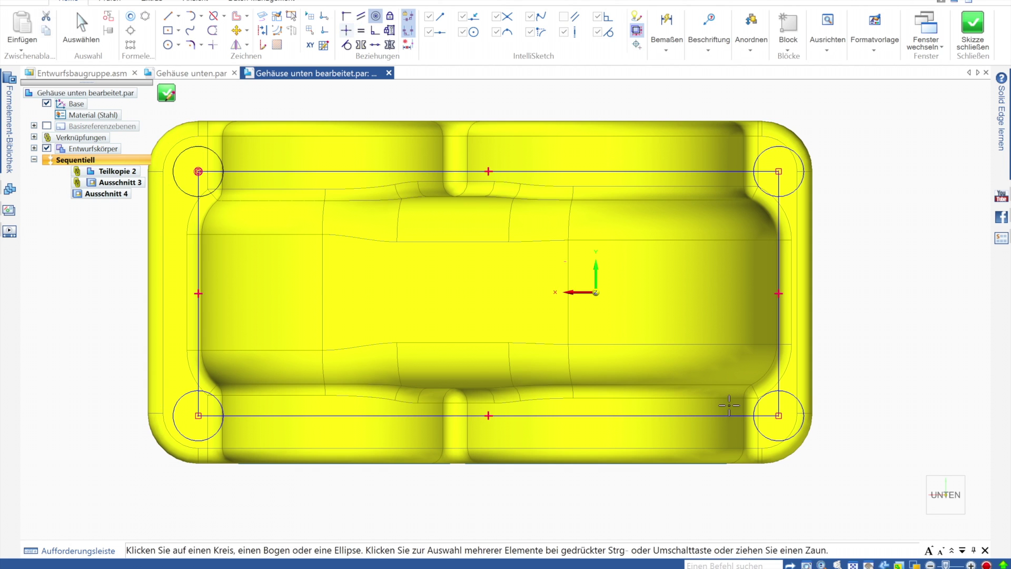
left_click(790, 429)
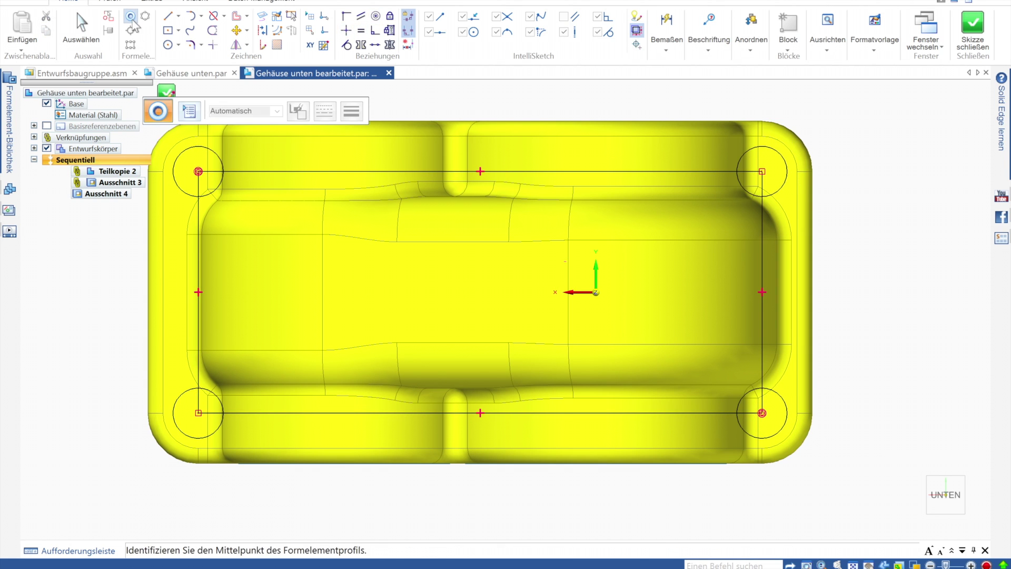
Set the hole options to ISO Metric M6 counterbore for DIN4762 screws
left_click(189, 111)
left_click(530, 194)
left_click(333, 192)
left_click(522, 193)
left_click(483, 178)
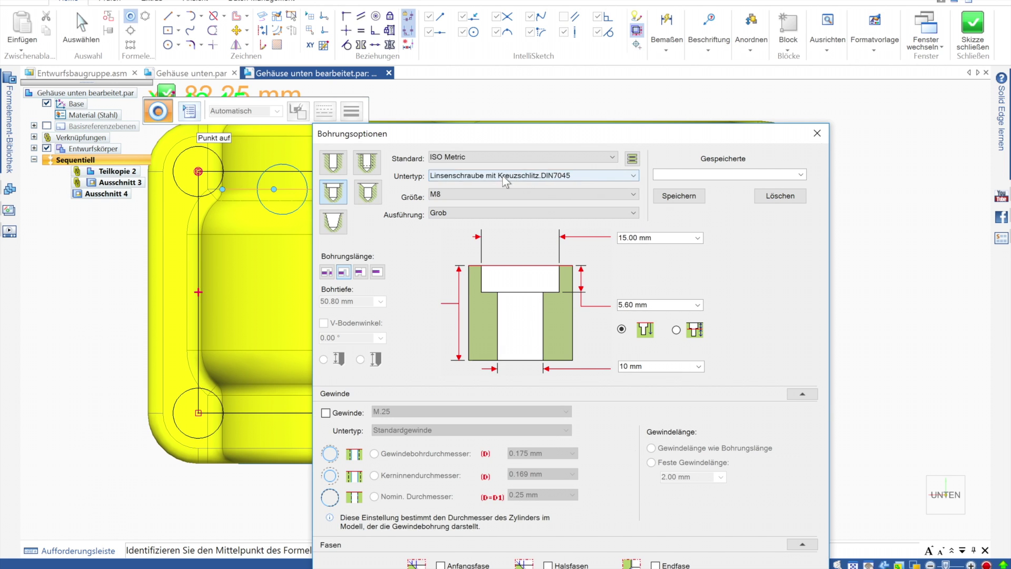
scroll(502, 177, "up", 1)
scroll(502, 177, "up", 1)
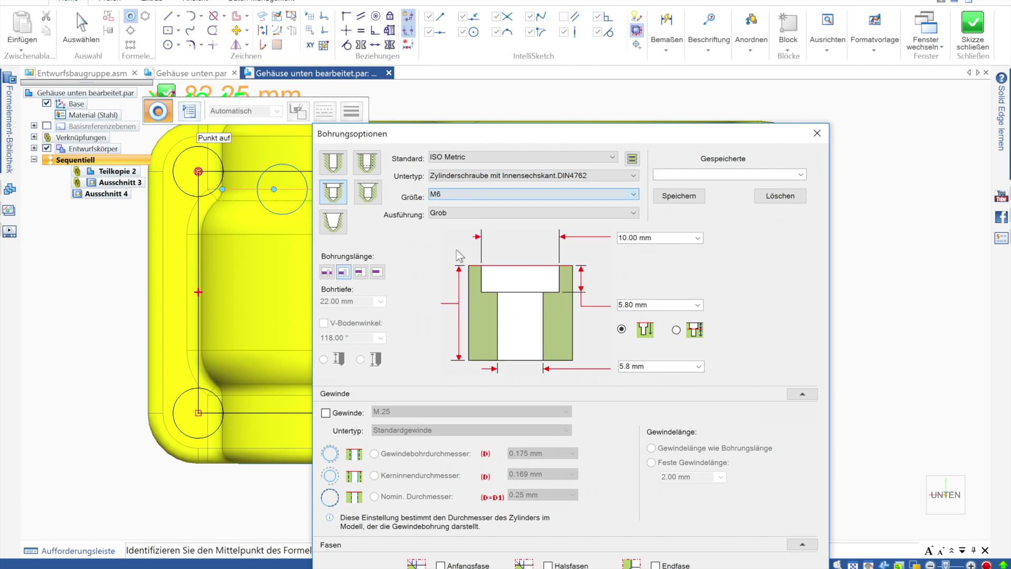
left_click_drag(614, 138, 614, 125)
key("Return")
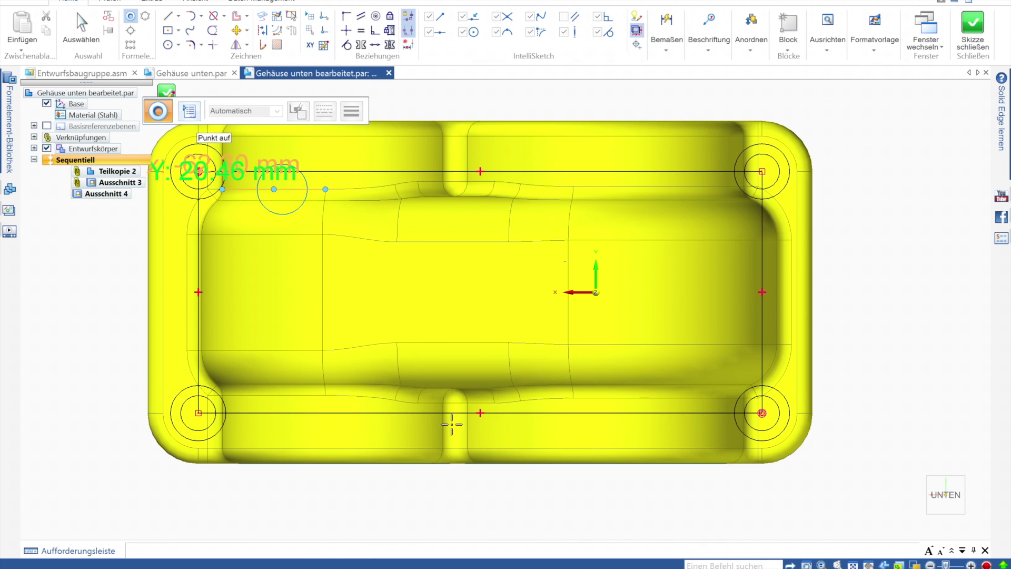
Complete Bohrung 1 with the four counterbored corner holes
left_click(166, 92)
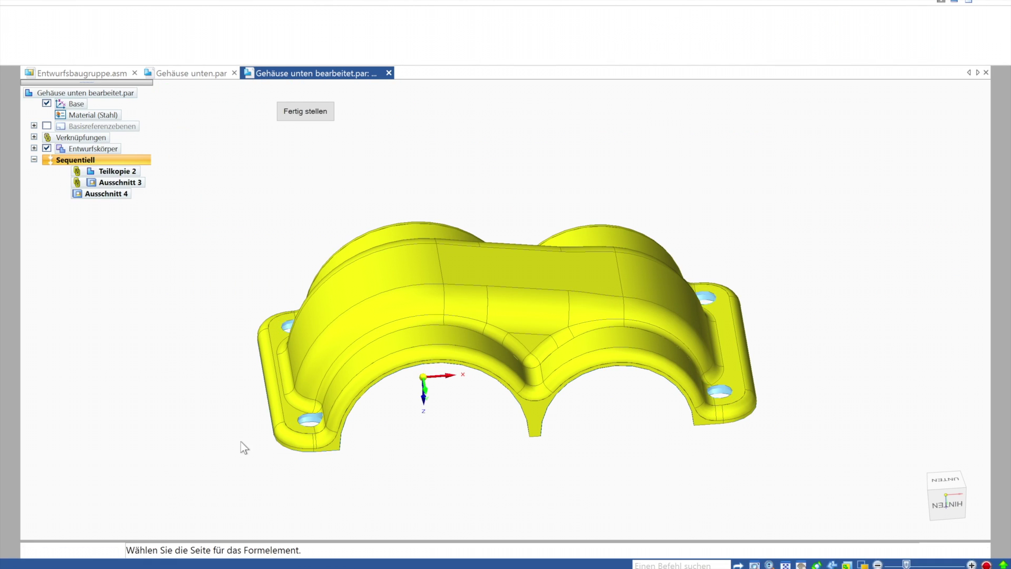
key("Return")
middle_click_drag(216, 409, 311, 152)
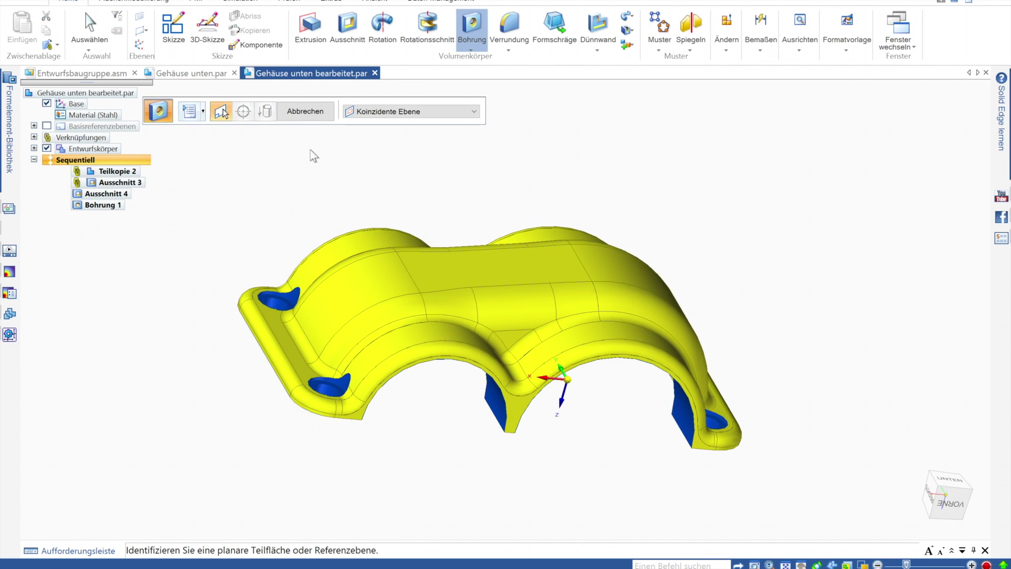
left_click(375, 73)
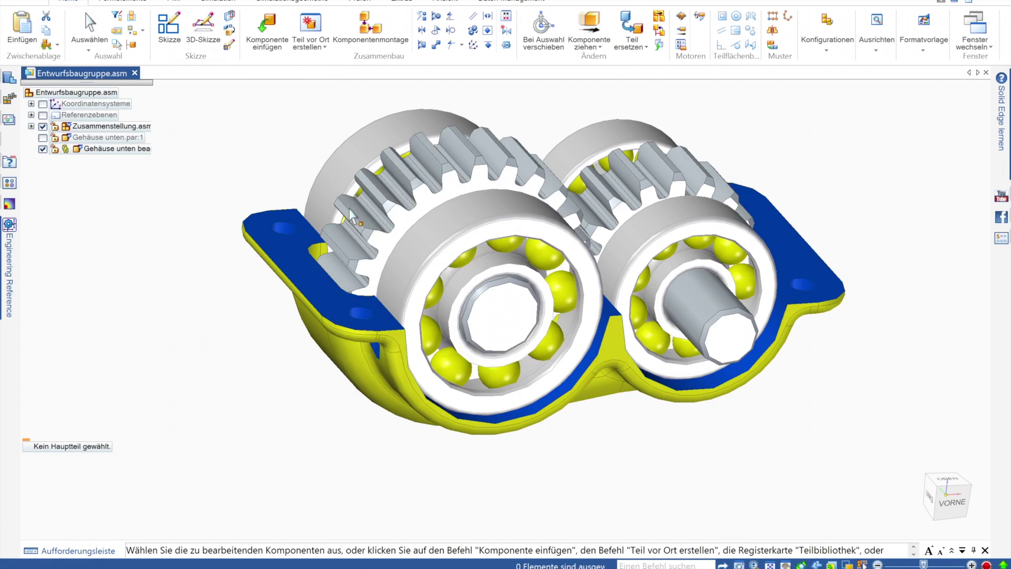
Mirror Gehäuse unten bearbeitet about the Vorne (xz)-Ebene to create Spiegeln_1
left_click(105, 149)
left_click(771, 32)
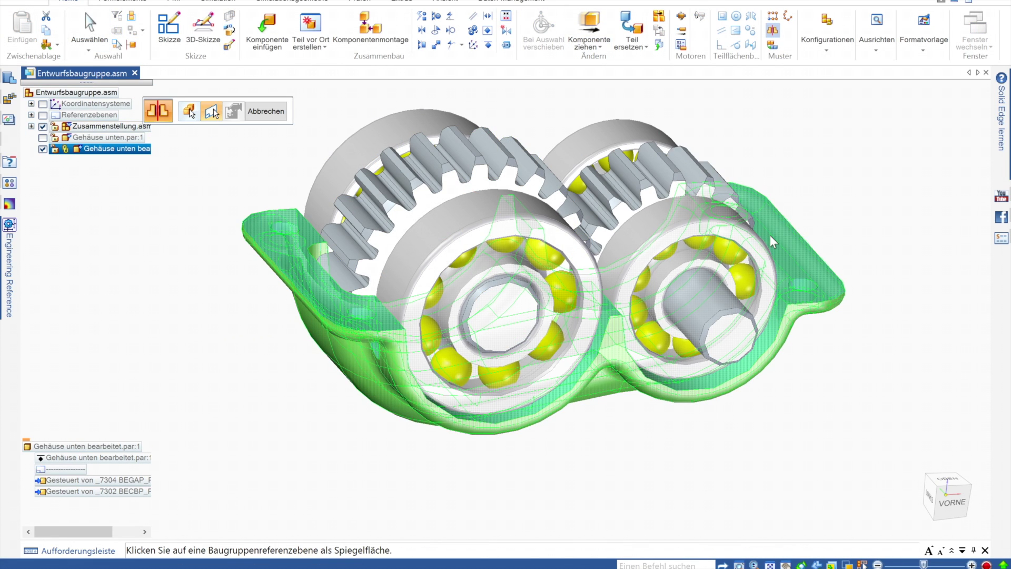
left_click(458, 264)
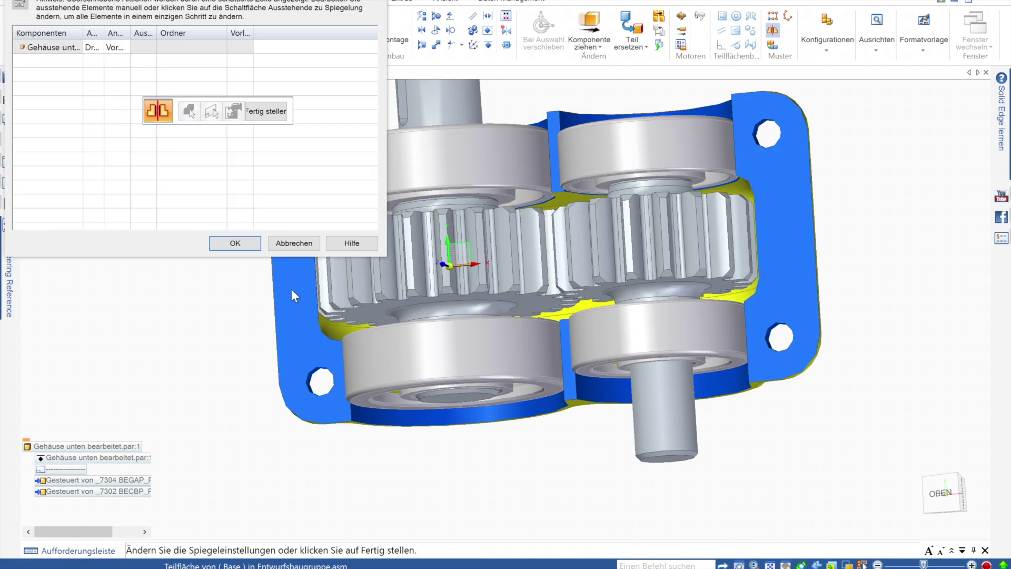
left_click(233, 243)
left_click(266, 106)
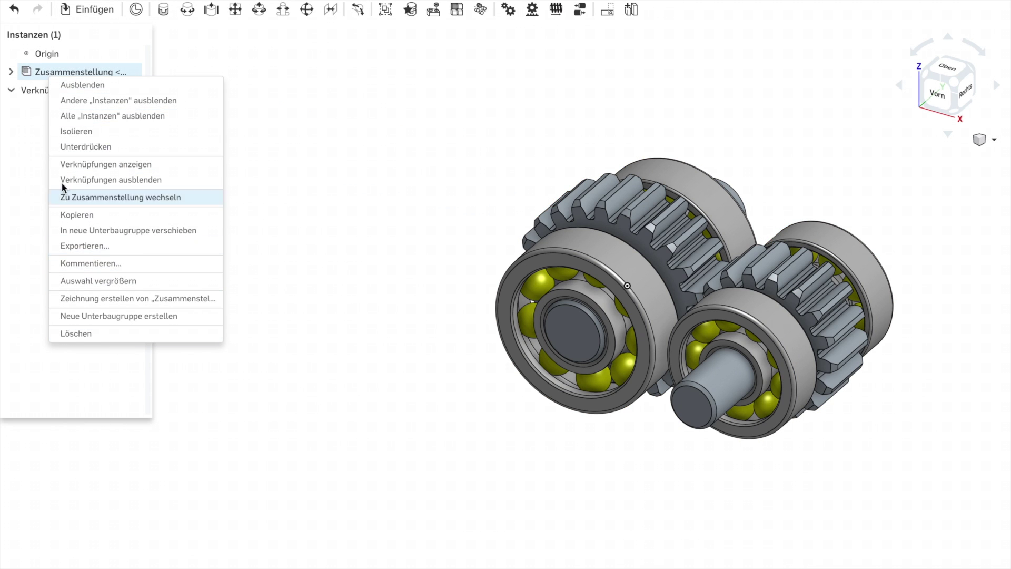
Insert a new part in the context of Zusammenstellung, with its origin on the assembly origin
left_click(168, 366)
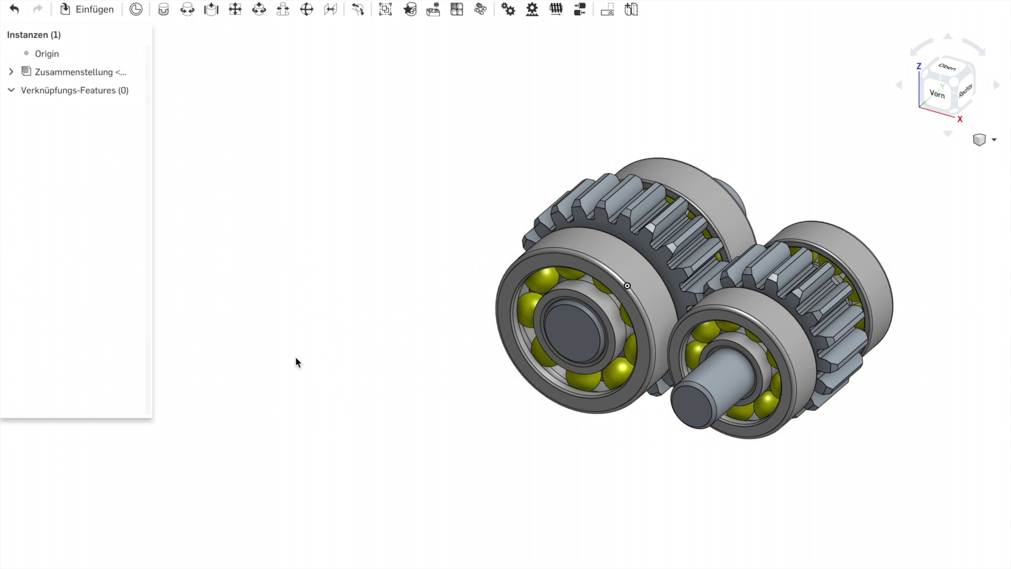
left_click(132, 72)
left_click(136, 10)
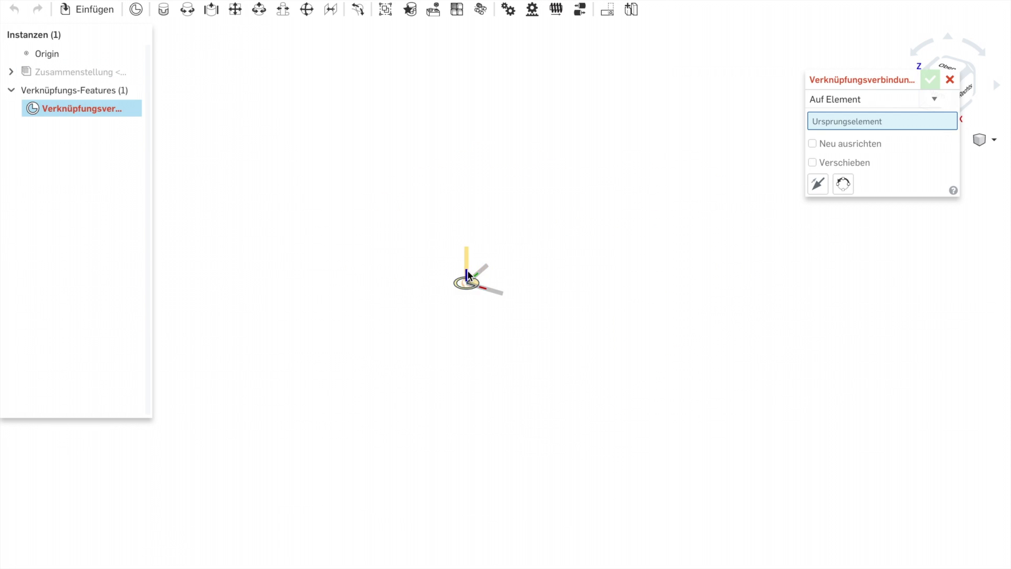
left_click(468, 275)
left_click(135, 72)
left_click(556, 9)
left_click(271, 64)
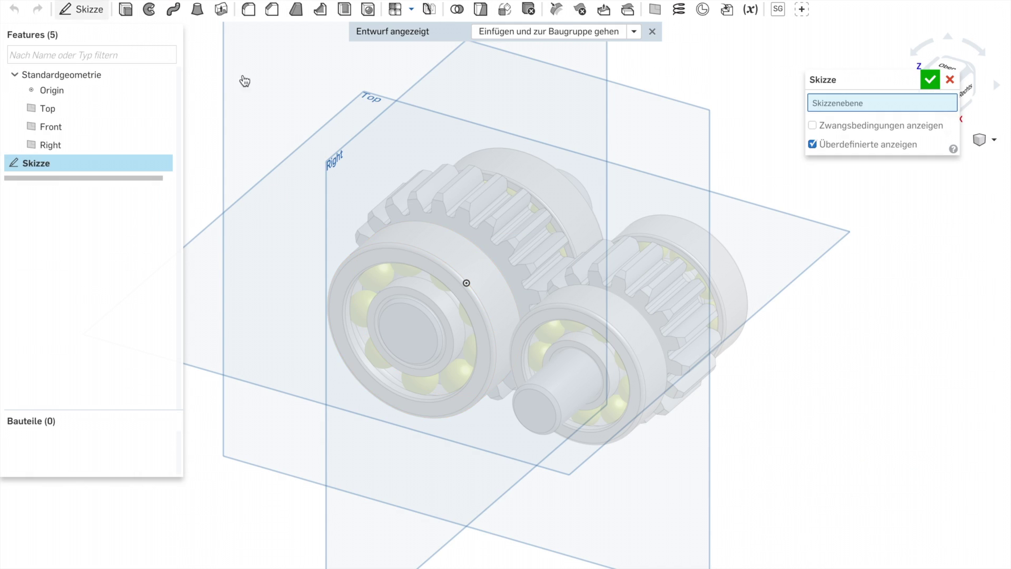
On the Front plane, sketch circles on both gears, the first one Ø65
left_click(89, 11)
left_click(50, 126)
key("c")
left_click(447, 254)
left_click(589, 253)
left_click(654, 253)
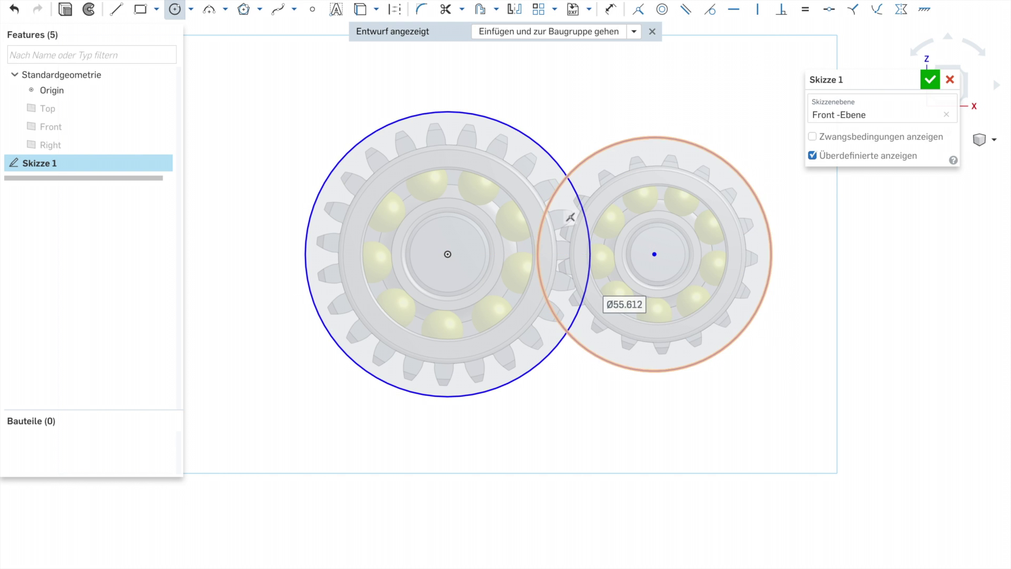
type("65")
key("Return")
left_click(621, 141)
Dimension the second circle Ø50 and the centre distance 50
left_click(613, 63)
type("50")
key("Return")
left_click(634, 262)
left_click(496, 78)
type("50")
key("Return")
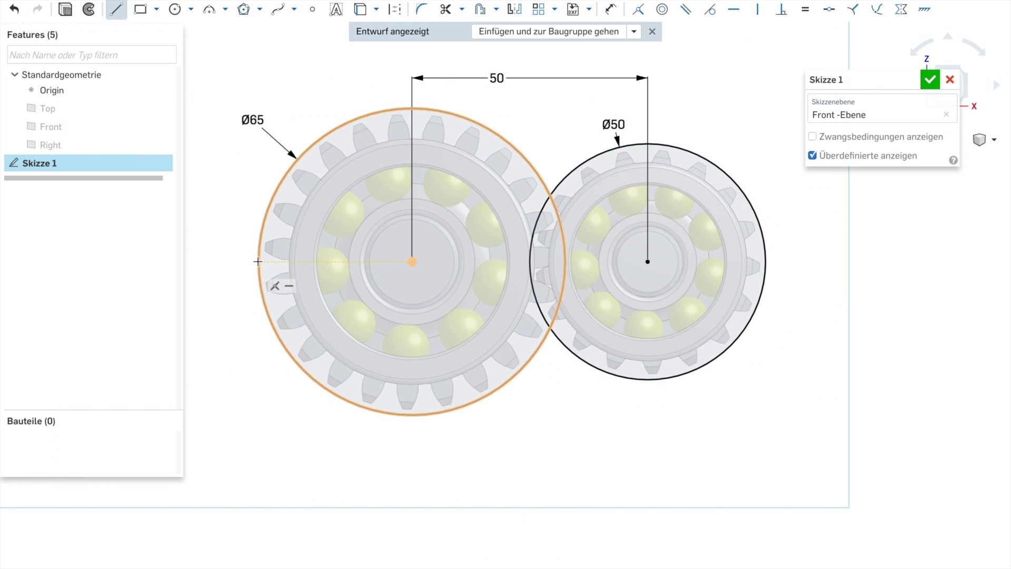
key("Escape")
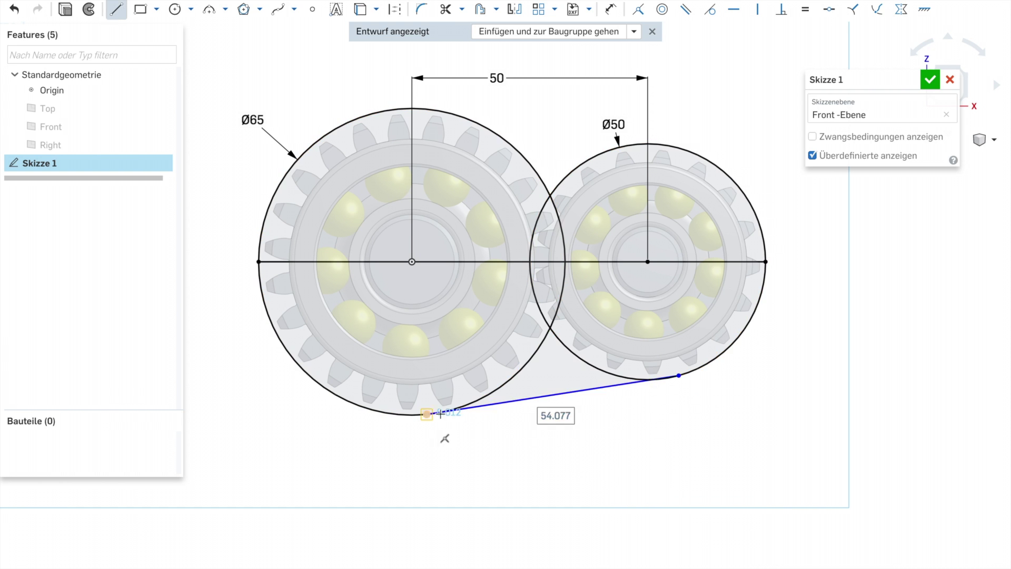
Trim the circles into a U outline, offset it into a wall and close the ends
key("m")
left_click(307, 149)
left_click(648, 143)
left_click(560, 290)
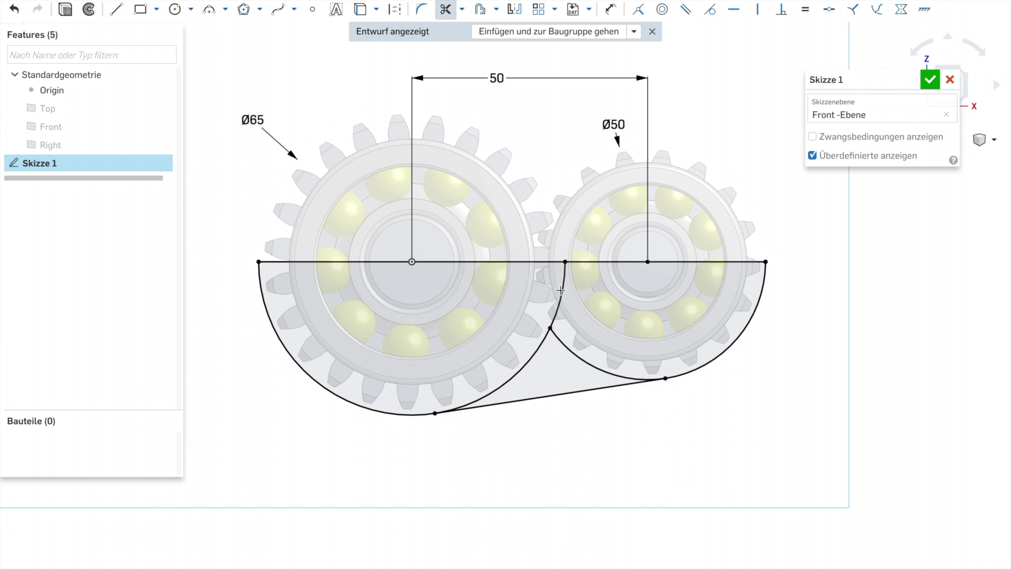
scroll(529, 452, "up", 1)
right_click(267, 248)
left_click(284, 403)
left_click(794, 237)
left_click(815, 238)
key("Escape")
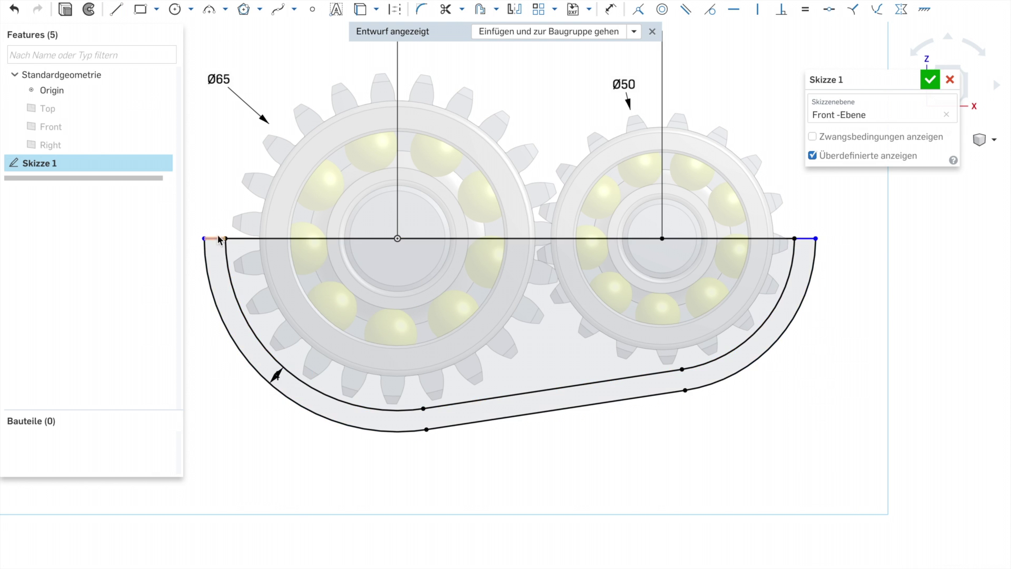
left_click(930, 80)
Extrude the wall profile 30 deep
key("shift+e")
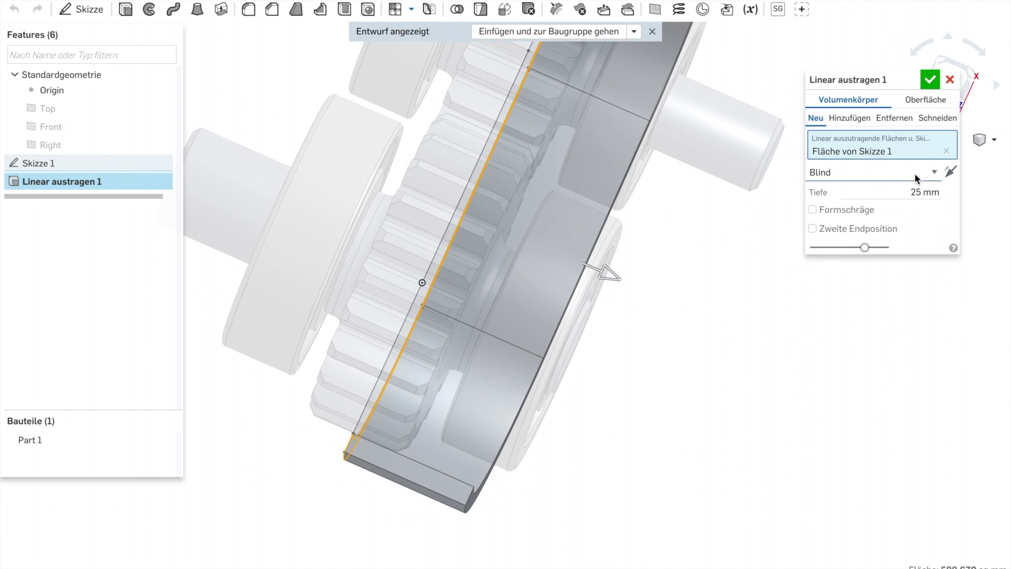
left_click(914, 172)
type("30")
key("Return")
key("Return")
right_click_drag(516, 343, 605, 355)
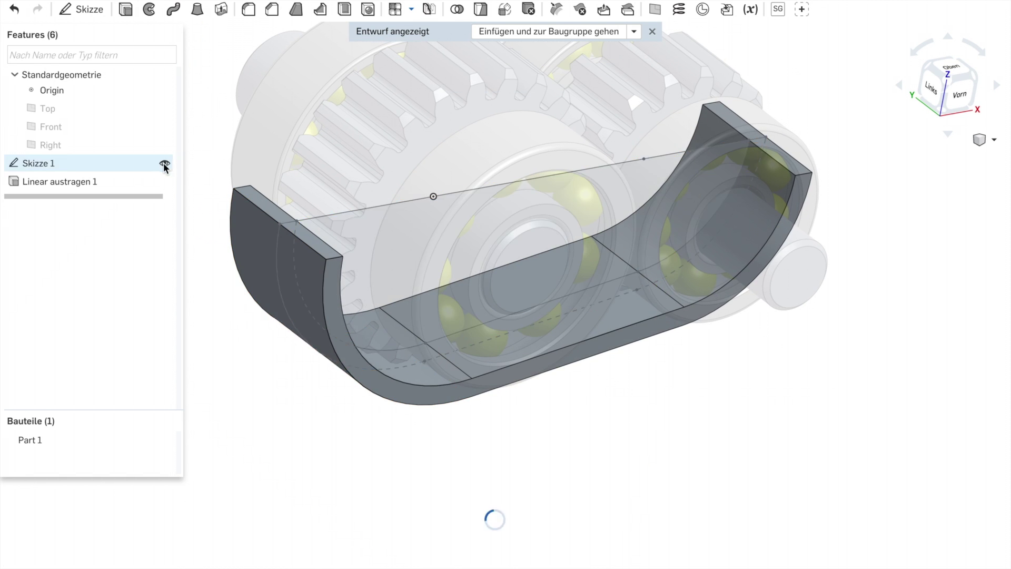
left_click(335, 272)
Sketch the end plate from the shell's end outline and extrude it
key("shift+s")
left_click(930, 80)
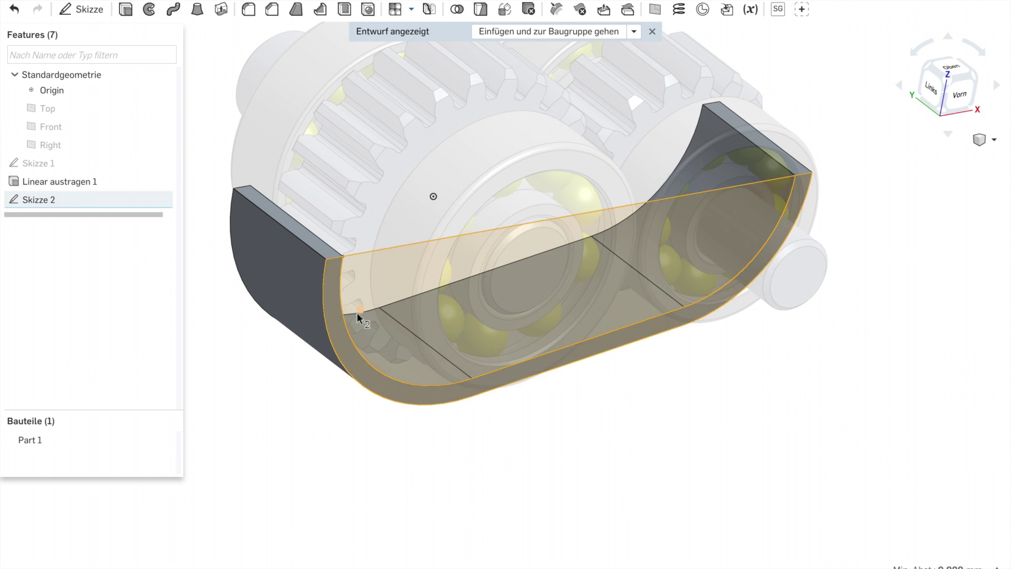
key("shift+e")
left_click(896, 112)
key("Return")
Mirror the shell features about the Front plane to complete the trough
key("shift+m")
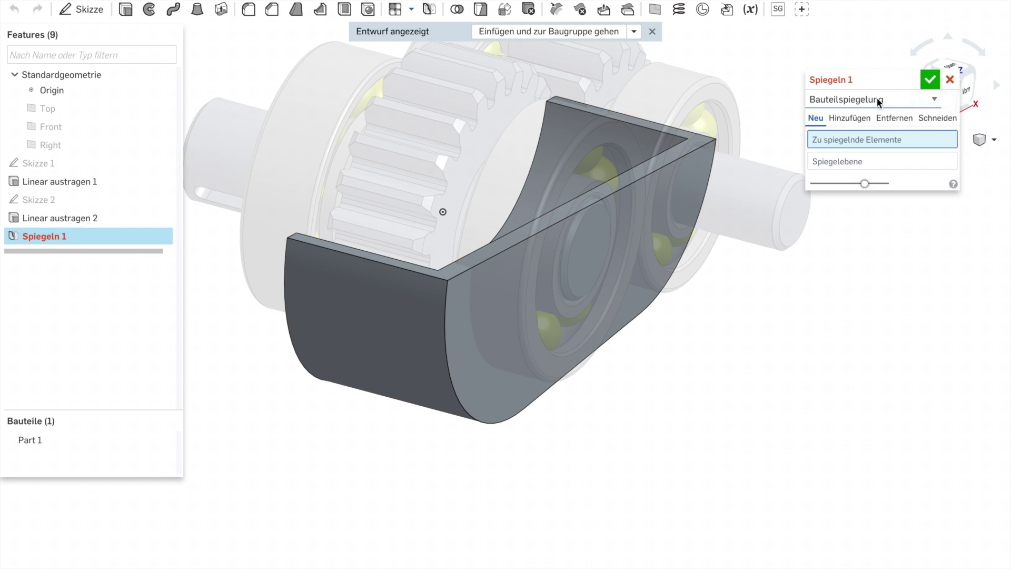
left_click(53, 181)
left_click(50, 126)
left_click(929, 80)
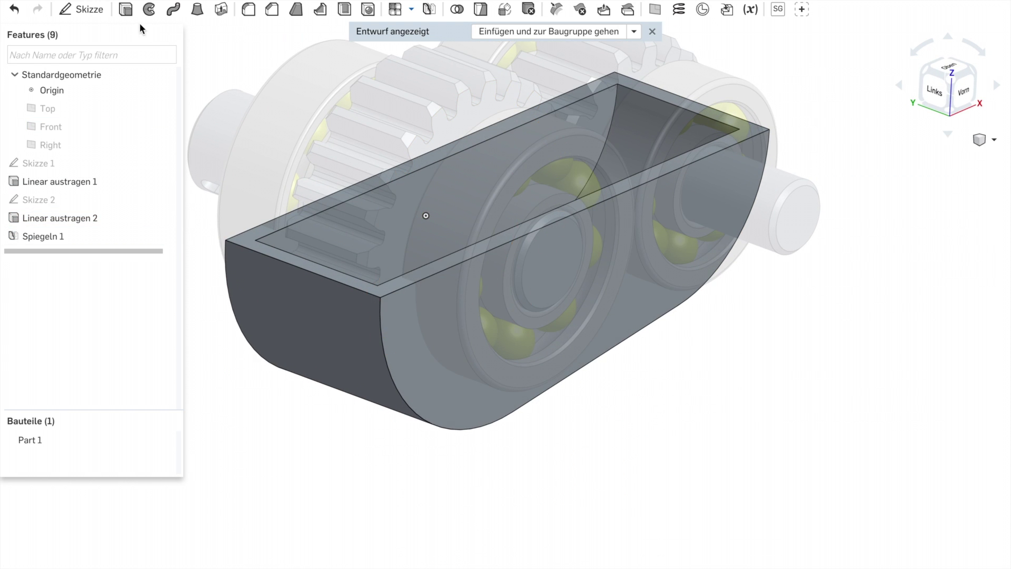
key("shift+s")
left_click(296, 298)
Sketch the Ø52 and Ø42 bearing seat circles on the housing end face
key("n")
key("c")
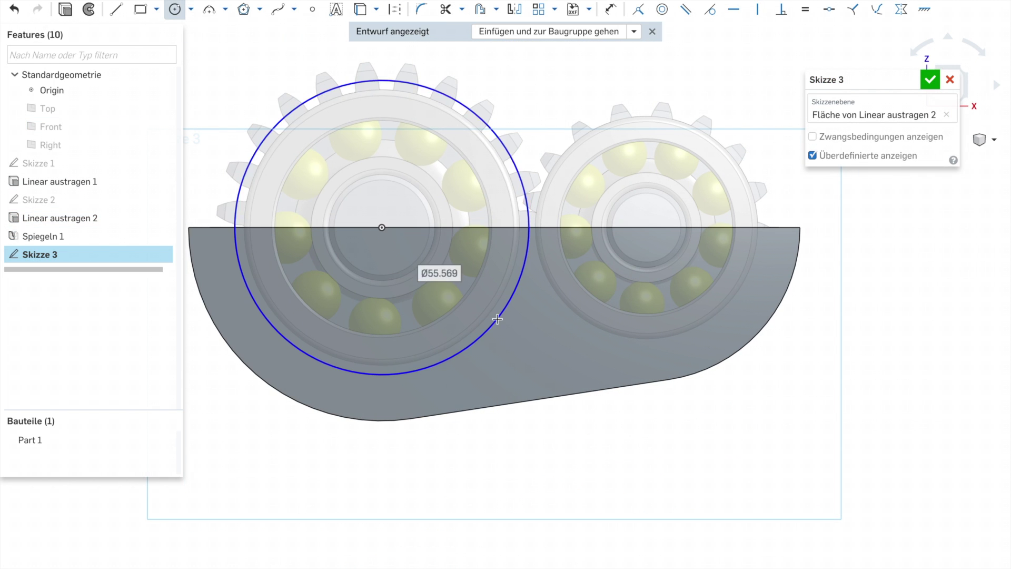
left_click(496, 319)
type("52")
left_click(647, 227)
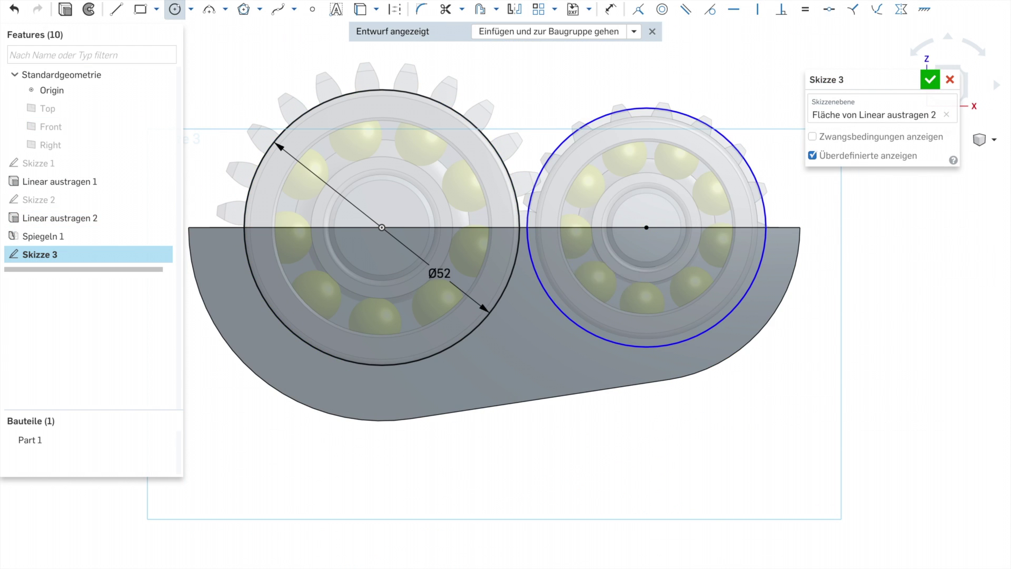
Offset the bearing circles by 4 and 3 to form rings, then finish the sketch
key("ctrl+a")
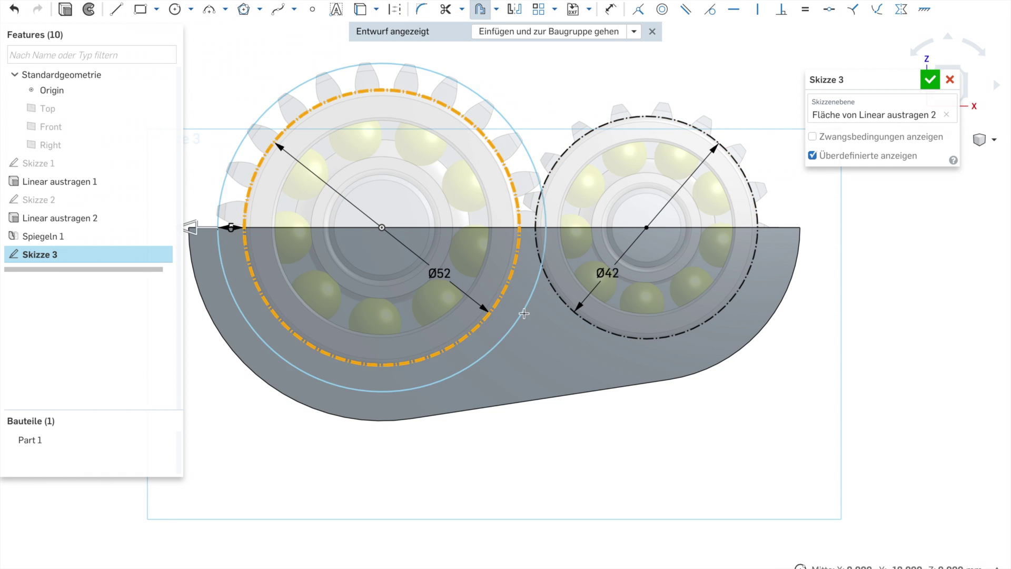
left_click(529, 313)
type("4")
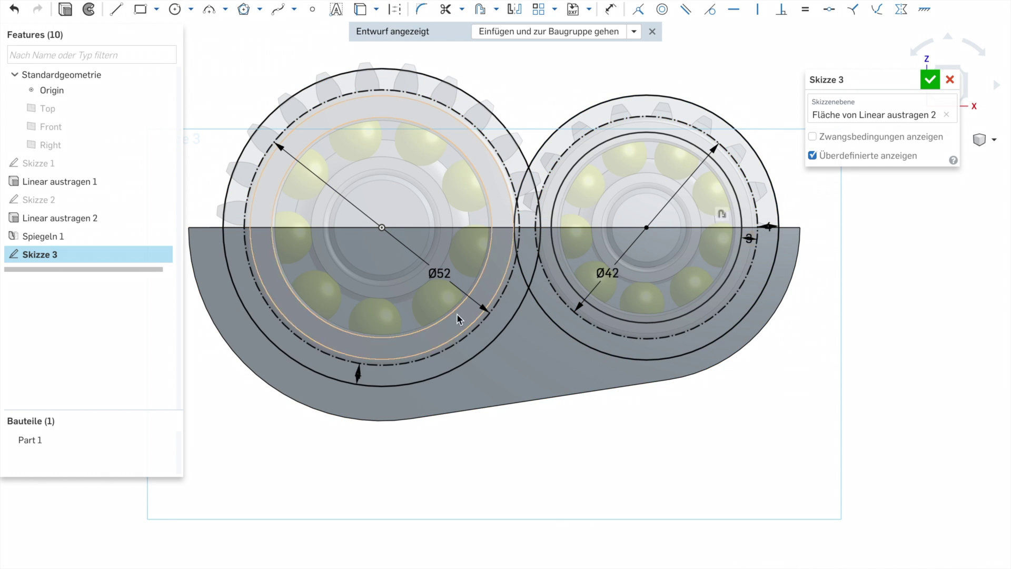
left_click(368, 364)
right_click(384, 329)
key("o")
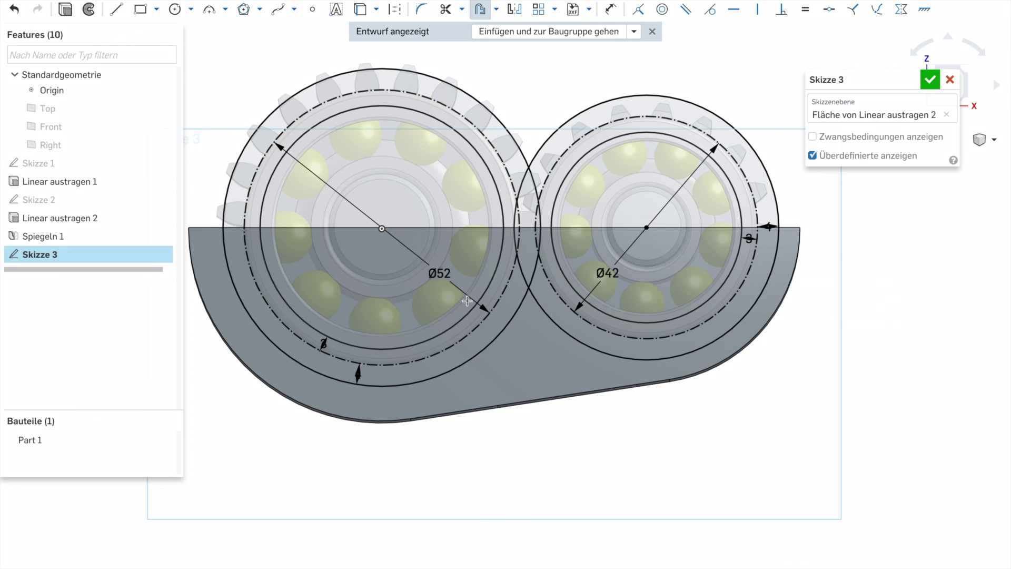
scroll(542, 252, "up", 3)
key("f")
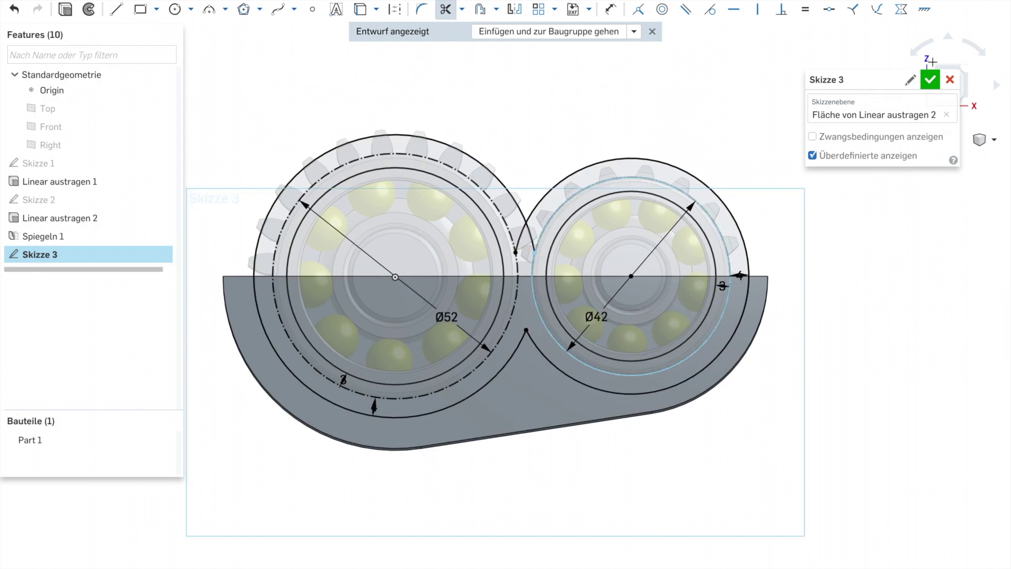
Extrude the ring profiles 11.5 mm into the part as Linear austragen 3
key("shift+e")
mouse_move(525, 332)
right_mouse_down()
mouse_move(354, 286)
mouse_move(602, 257)
right_mouse_up()
left_click_drag(602, 257, 532, 223)
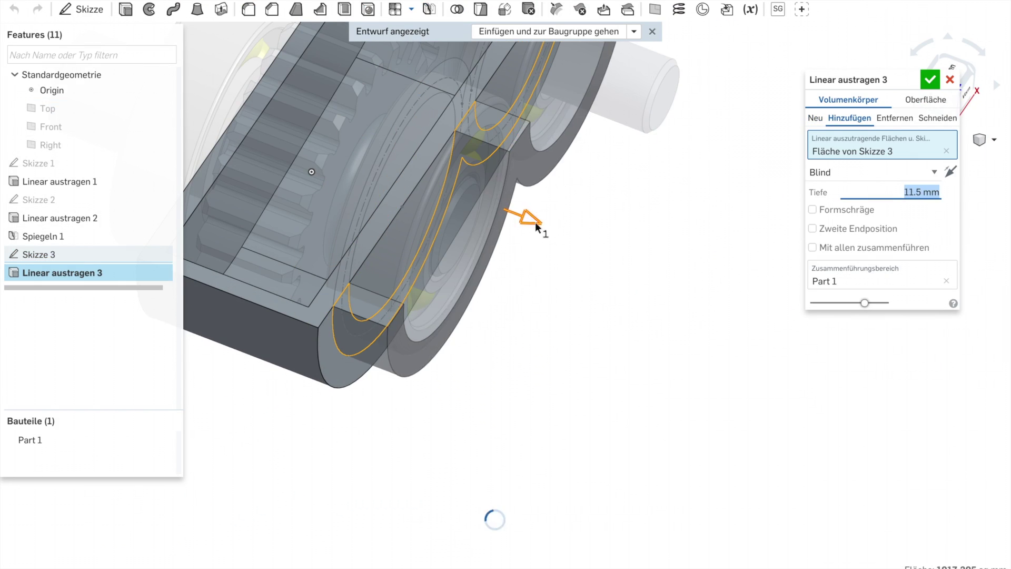
key("Return")
Begin another extrusion starting from the housing's first end face
left_click(634, 31)
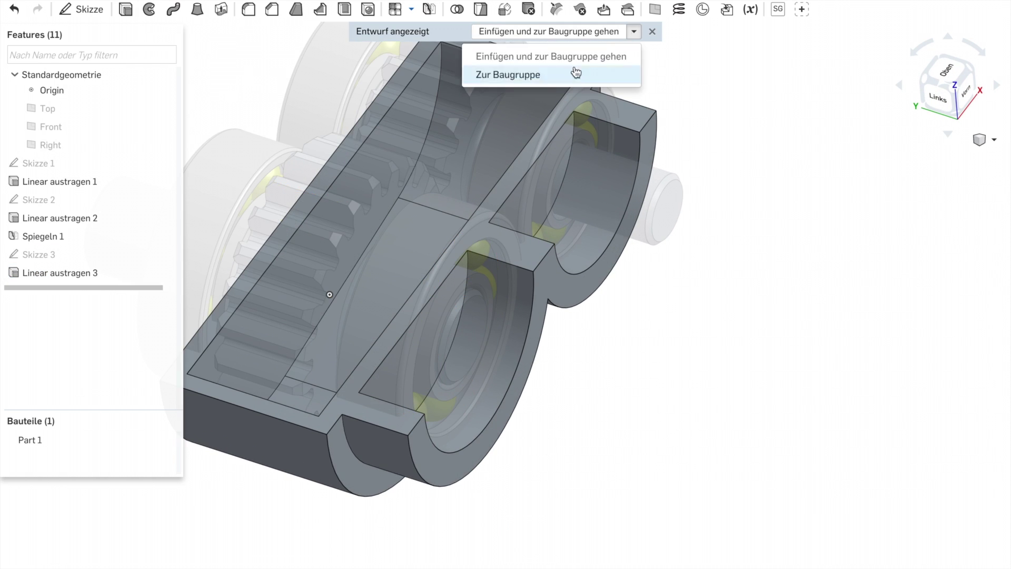
key("Escape")
scroll(505, 192, "up", 5)
left_click(497, 309)
key("shift+e")
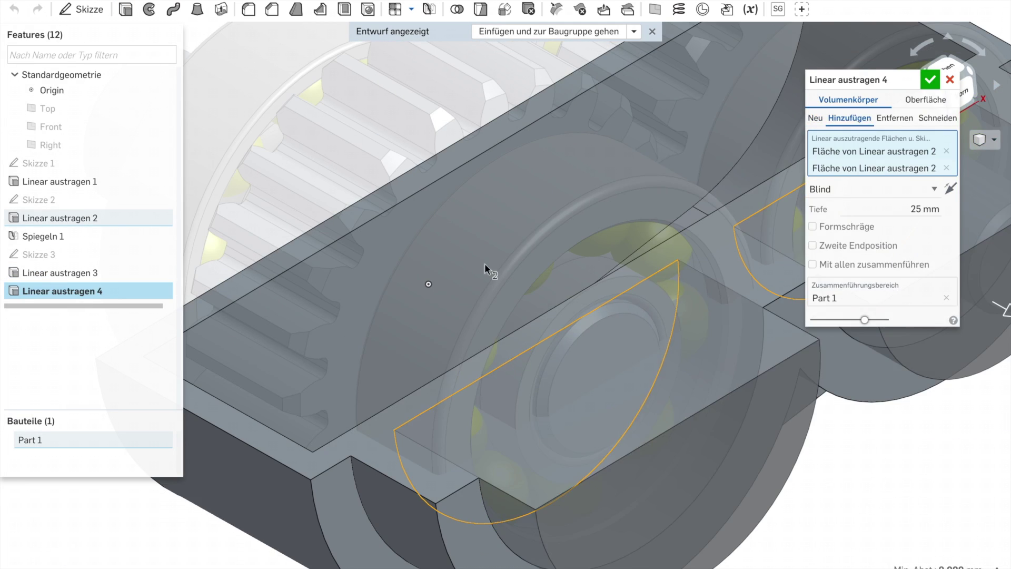
Add the second end face, then make Spiegeln 1 also mirror Linear austragen 3 and 4
left_click(894, 118)
left_click(868, 188)
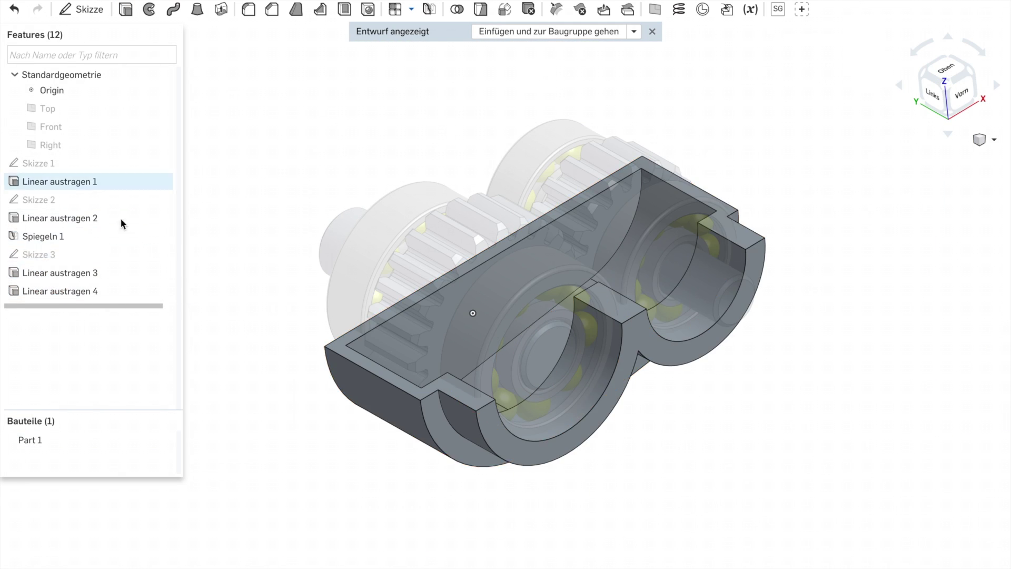
left_click_drag(105, 235, 56, 291)
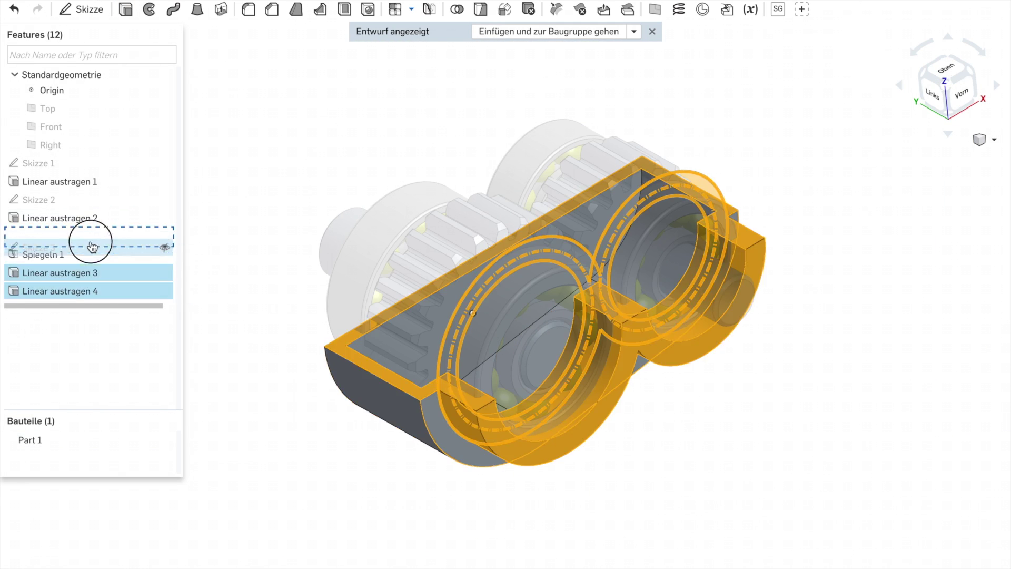
double_click(48, 290)
left_click(62, 254)
left_click(60, 273)
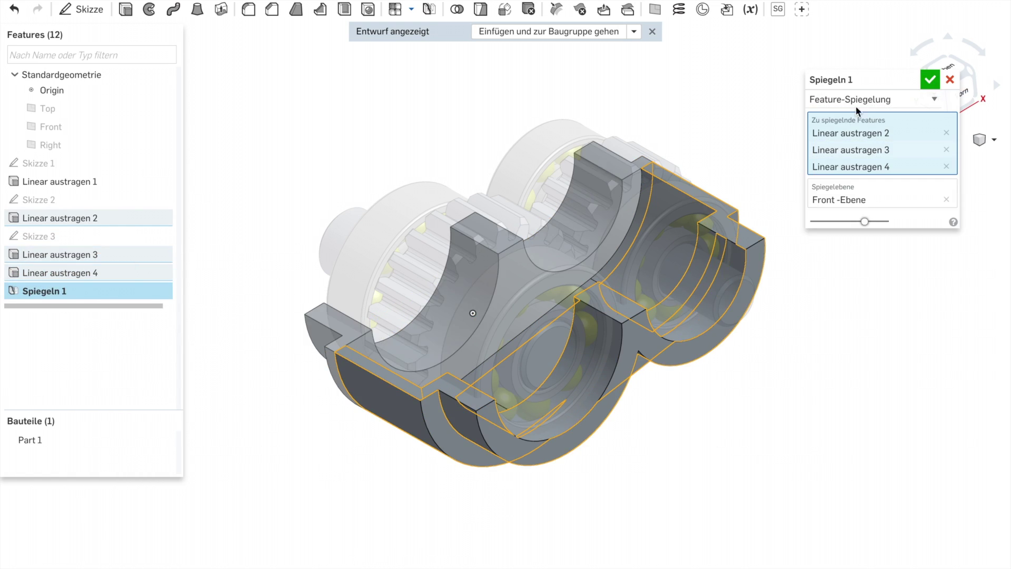
left_click(930, 79)
Try a midway plane between two edges, cancel it, and start Skizze 4 on the flange face
mouse_move(654, 408)
right_mouse_down()
mouse_move(545, 392)
mouse_move(524, 409)
mouse_move(400, 225)
right_mouse_up()
key("shift+e")
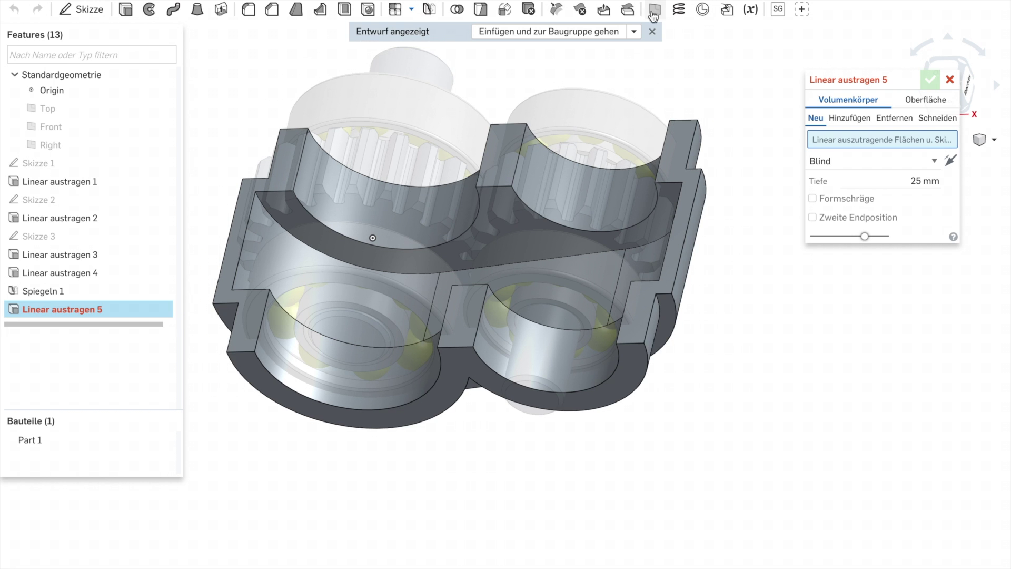
left_click(653, 10)
left_click(874, 132)
left_click(837, 187)
left_click(696, 176)
mouse_move(695, 176)
right_mouse_down()
mouse_move(629, 395)
mouse_move(517, 101)
right_mouse_up()
key("Escape")
key("Escape")
left_click(84, 9)
left_click(352, 200)
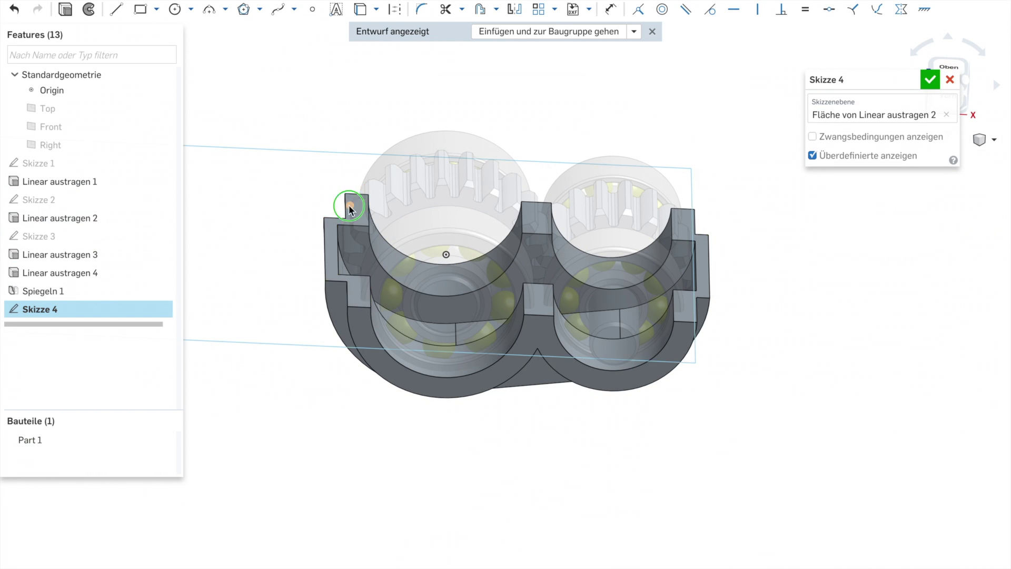
Extrude the flange sketch, create Ebene 1 from Right, and mirror the flange across it
right_click_drag(352, 200, 147, 80)
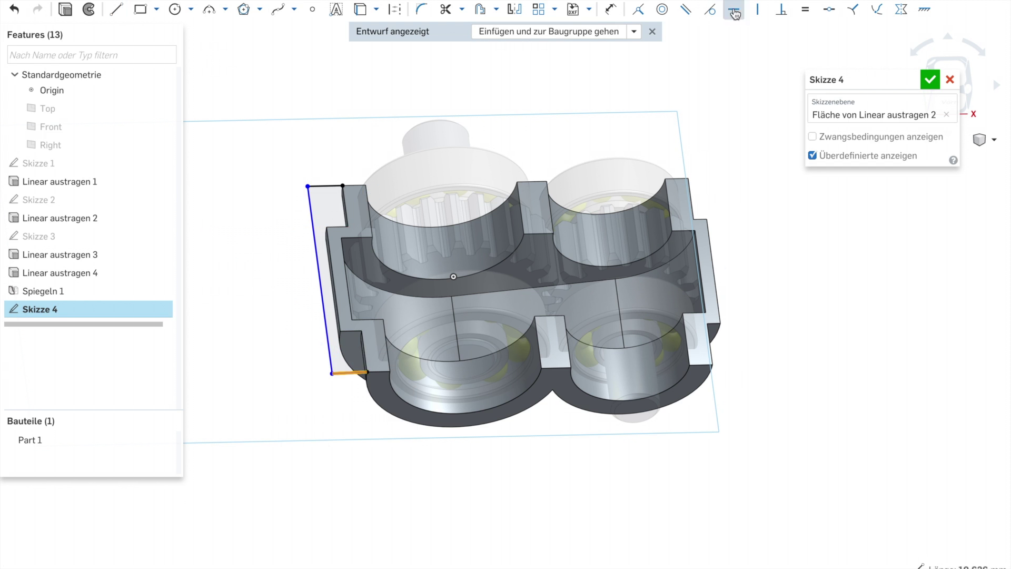
key("n")
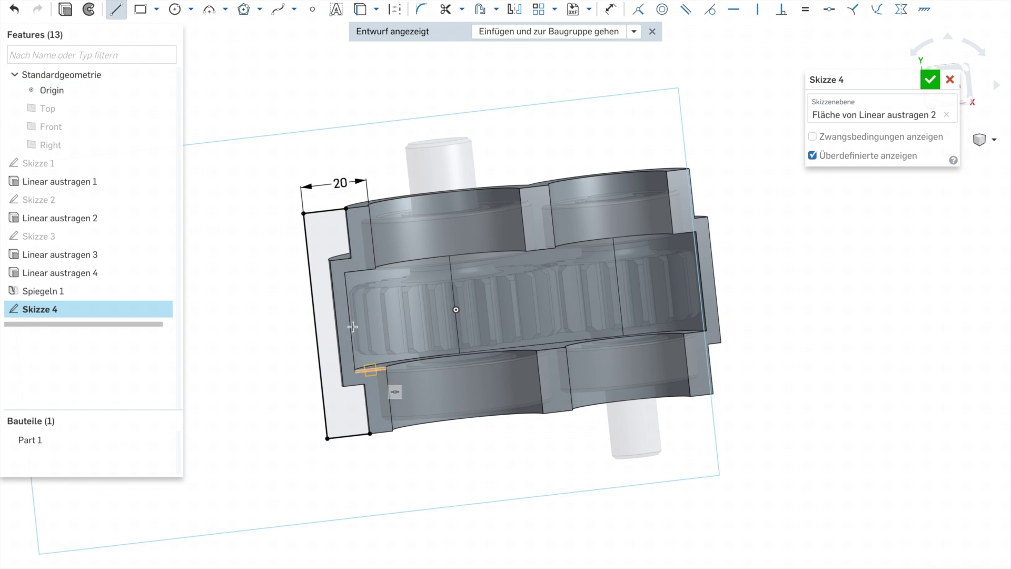
left_click(930, 79)
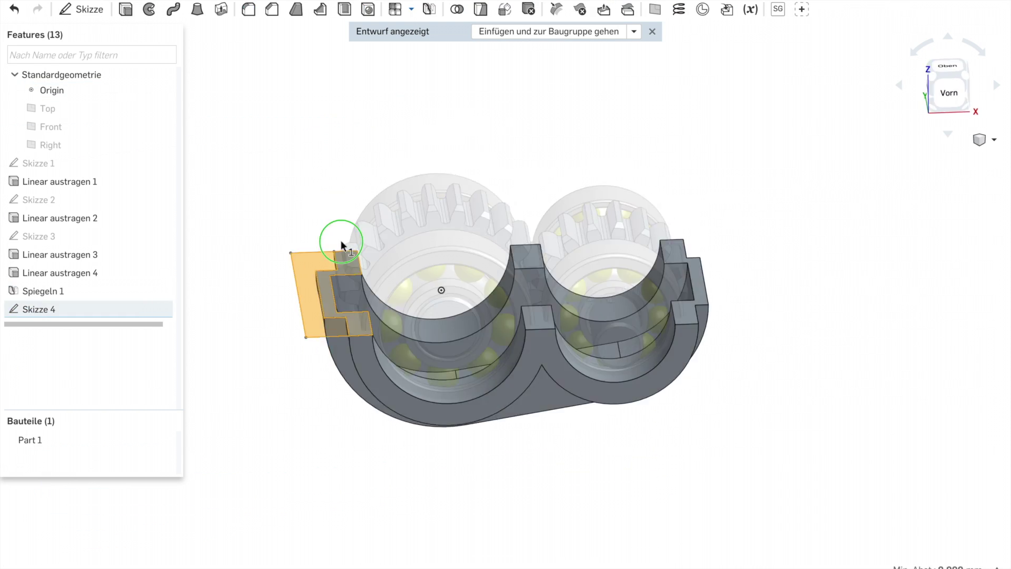
key("shift+e")
key("Return")
key("shift+7")
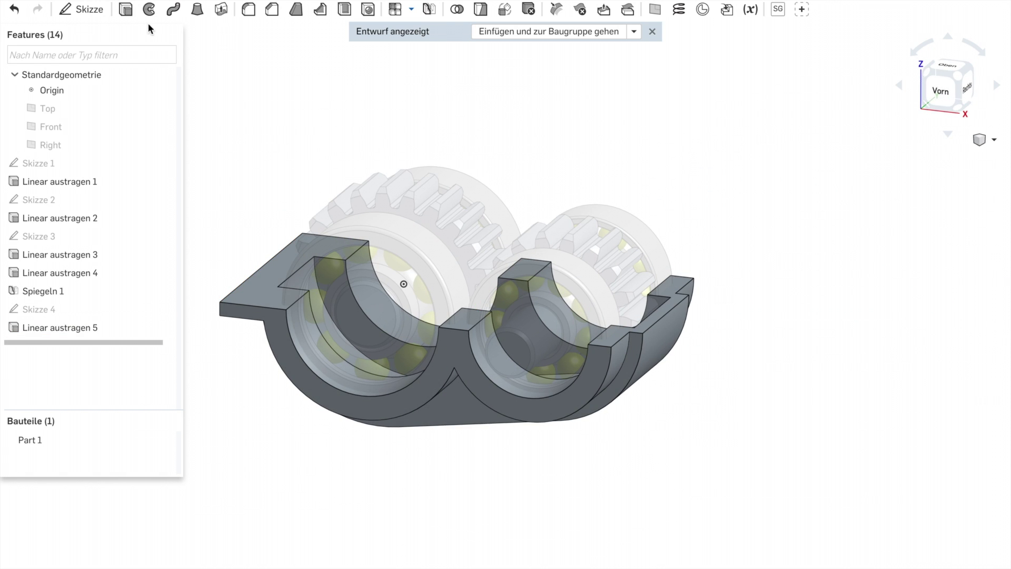
left_click(48, 146)
key("Return")
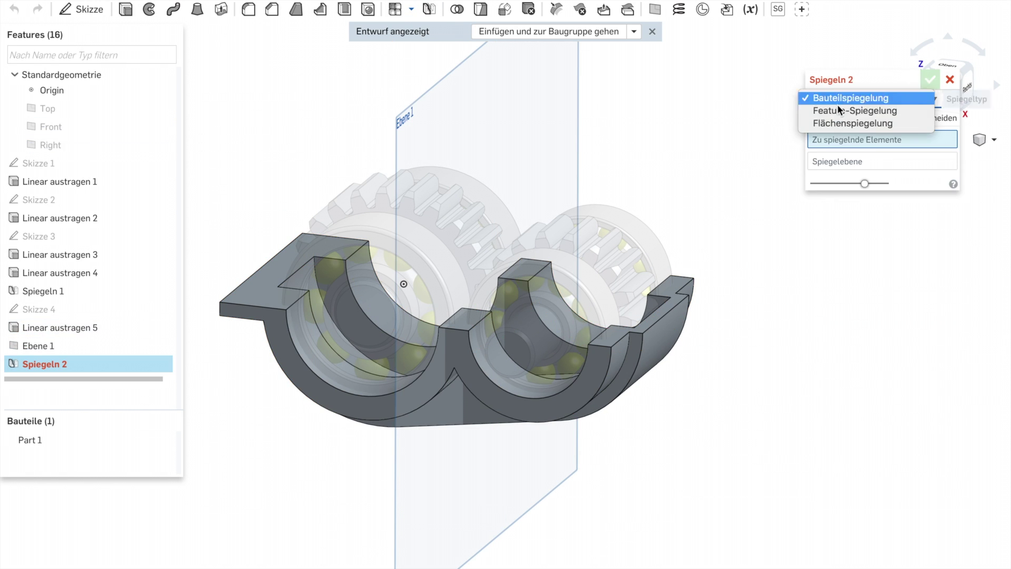
left_click(930, 79)
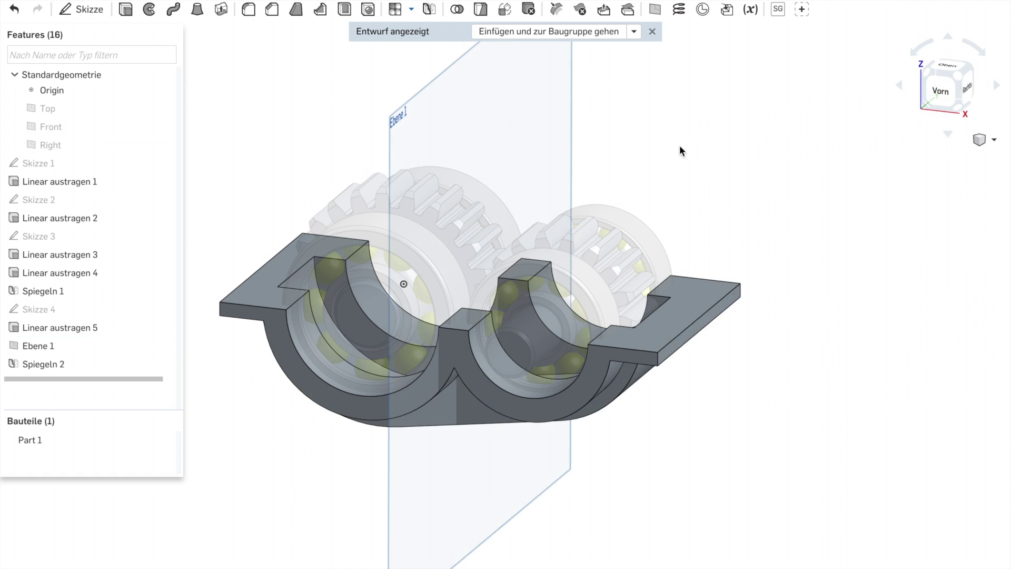
Extrude the four flange top faces 3 mm to thicken the plate
key("shift+e")
left_click(295, 295)
left_click(498, 342)
left_click(563, 271)
left_click(700, 337)
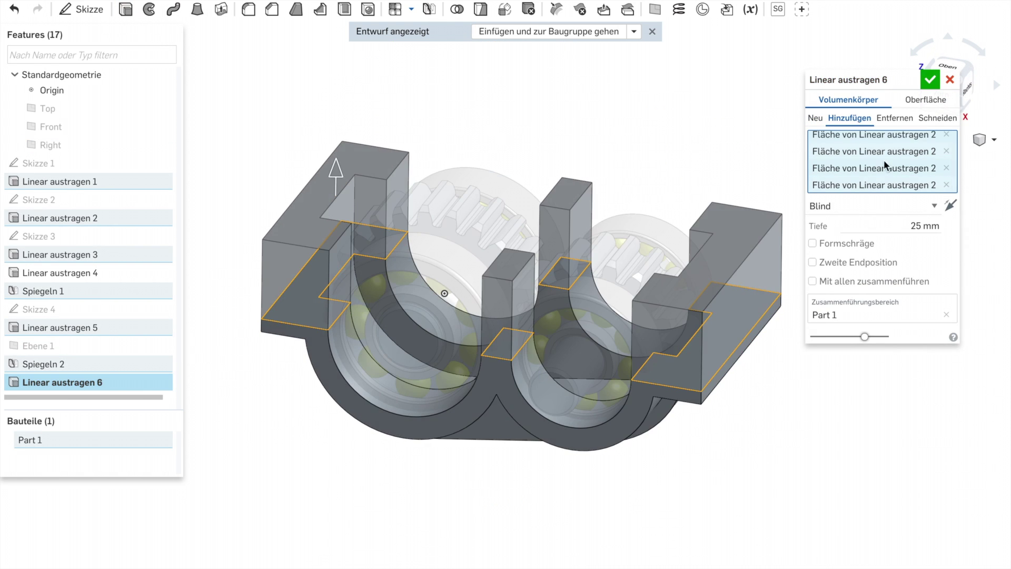
type("3")
left_click(930, 79)
Insert Part 1 into the gearbox assembly
left_click(634, 31)
left_click(548, 55)
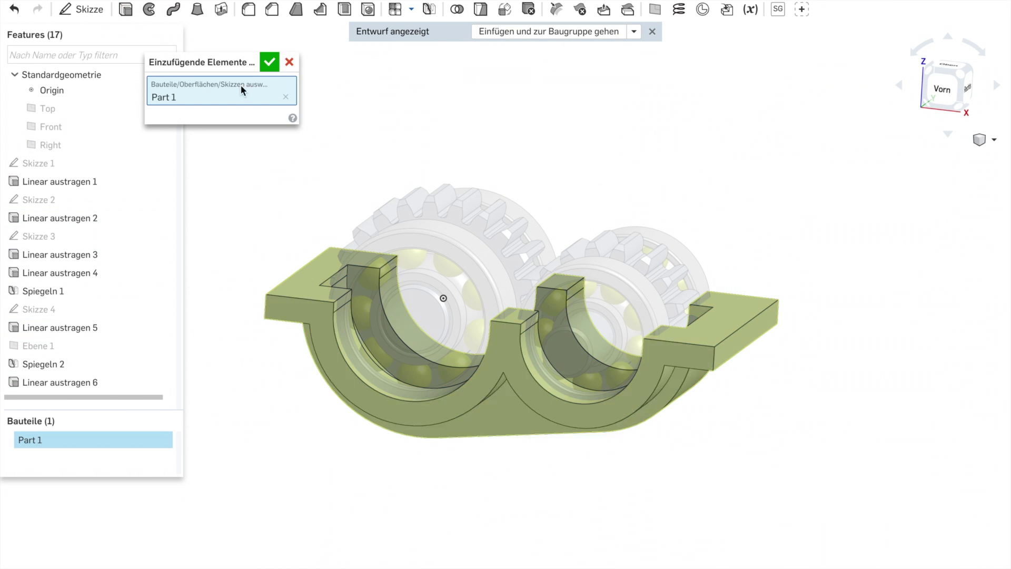
left_click(269, 63)
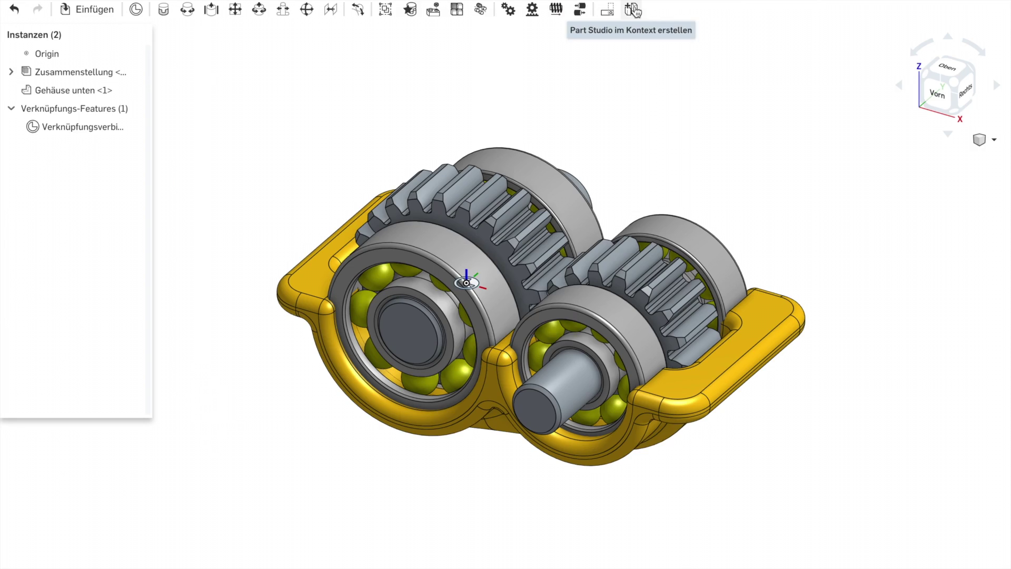
Create a Part Studio in the gearbox assembly's context, with the gears as references
left_click(632, 10)
key("Return")
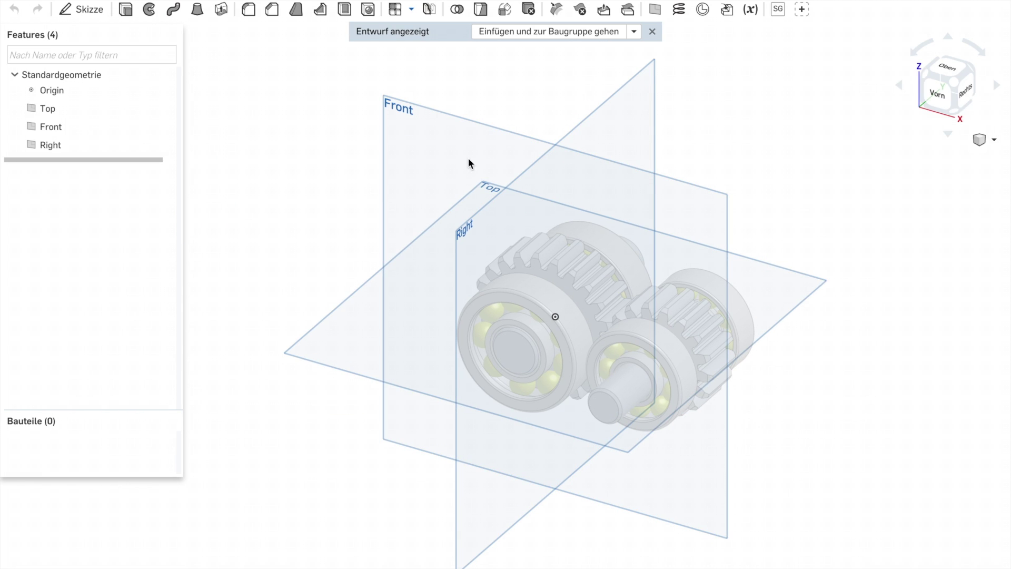
Derive Gehäuse unten into the part studio and sketch the bearing circles on Front
left_click(727, 10)
left_click(988, 78)
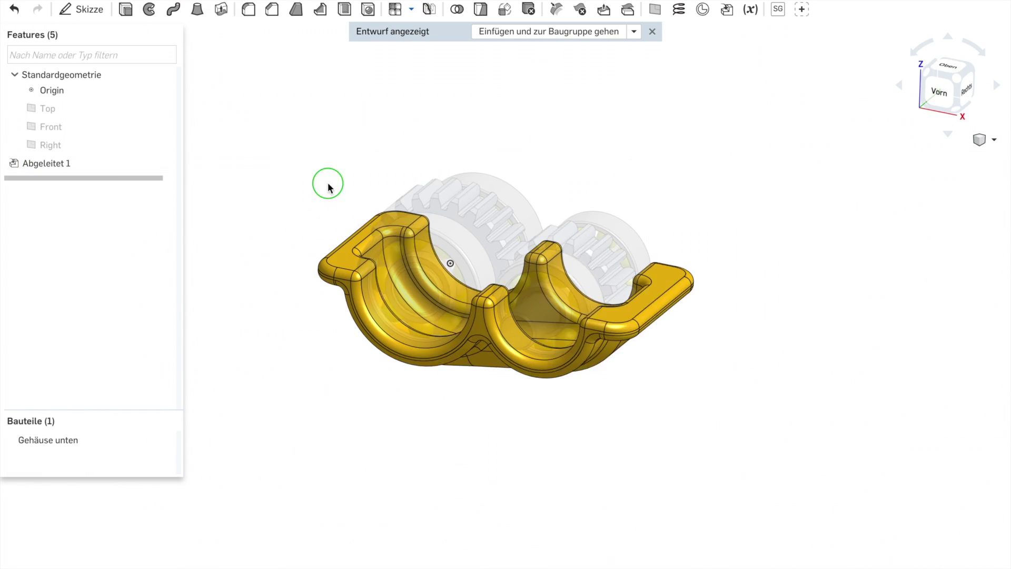
left_click(82, 9)
left_click(50, 126)
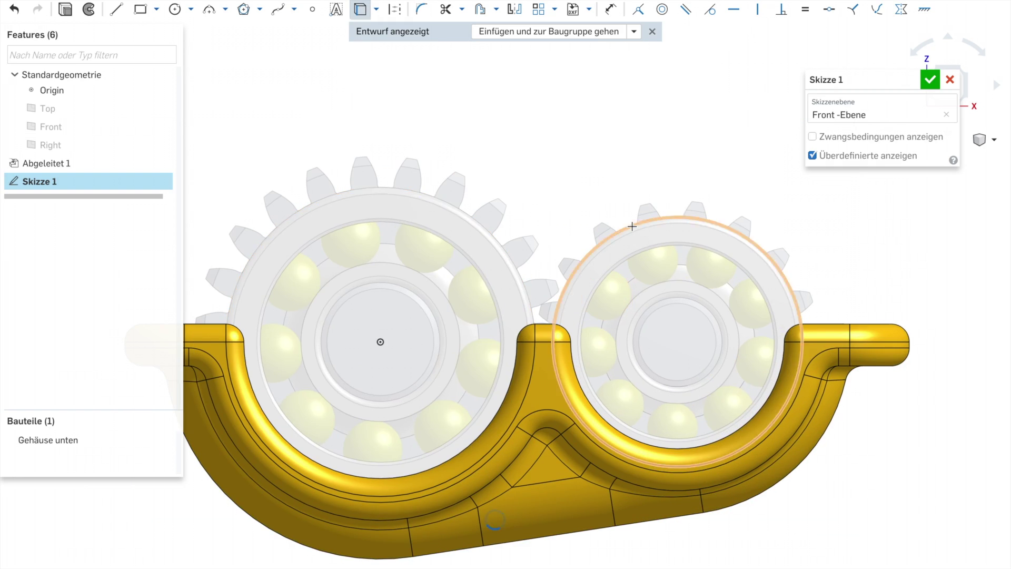
key("Return")
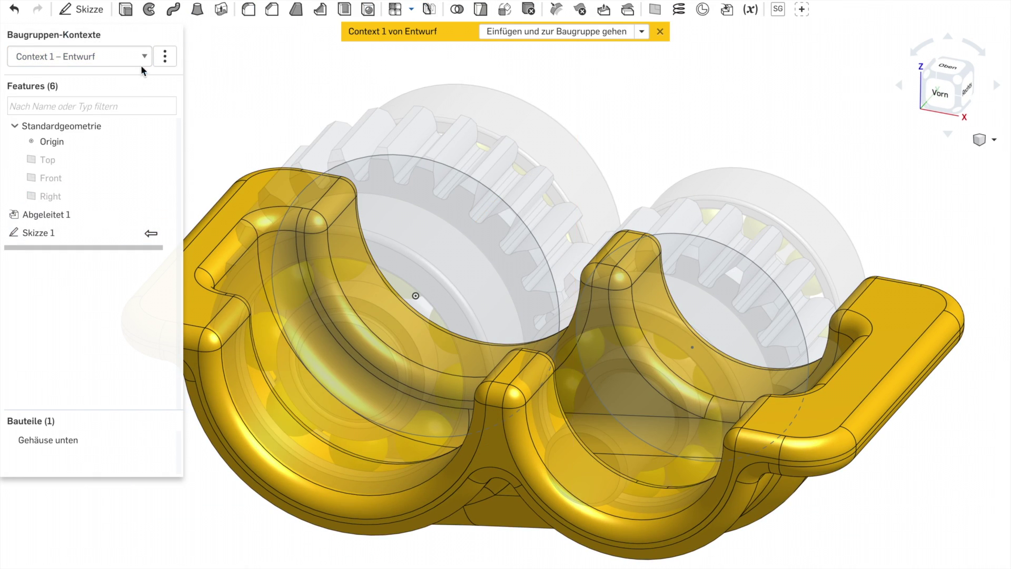
Cut the bearing bores through the housing with a symmetric 97 mm remove extrude
left_click(413, 293)
left_click(689, 347)
key("shift+e")
left_click(933, 189)
left_click(837, 211)
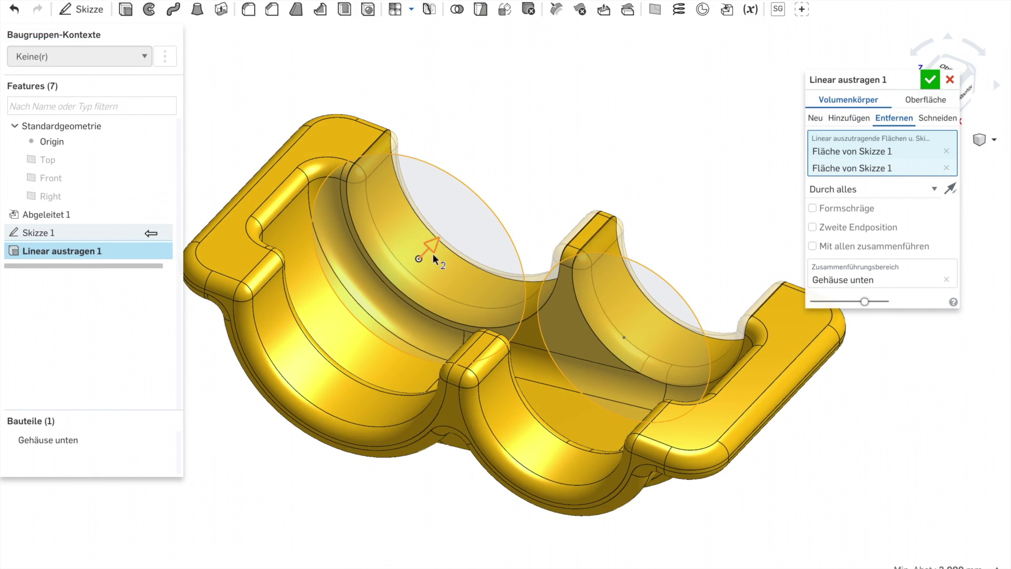
left_click(428, 245)
right_click_drag(315, 324, 431, 274)
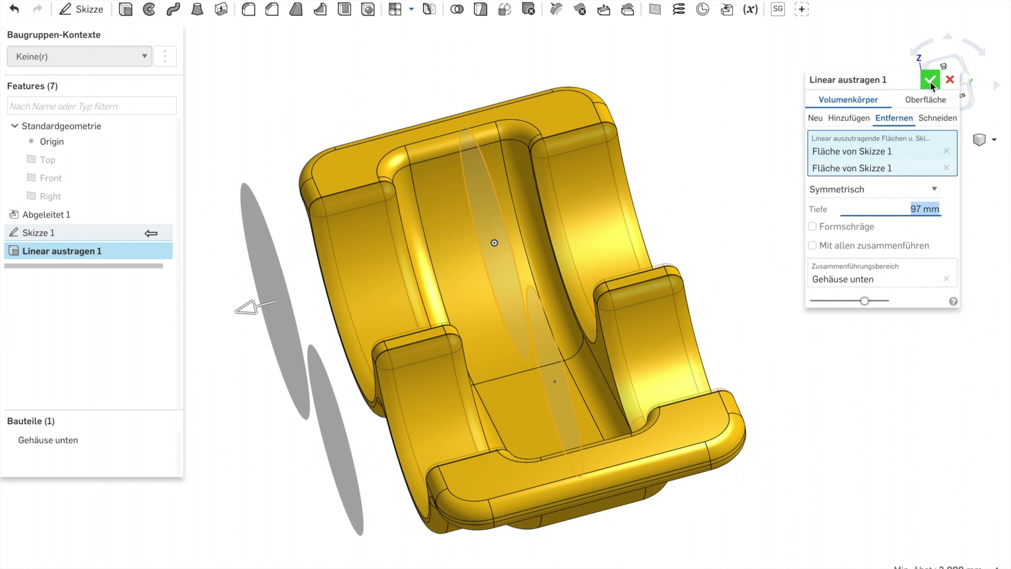
left_click(883, 191)
left_click(930, 79)
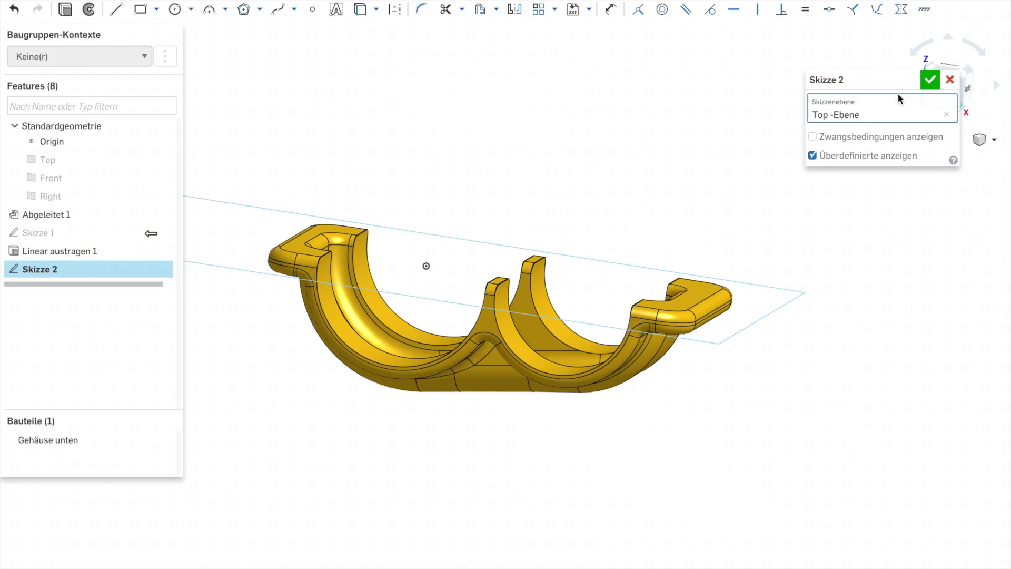
Sketch a horizontal line at the flange top and cut the housing symmetrically there
key("h")
key("n")
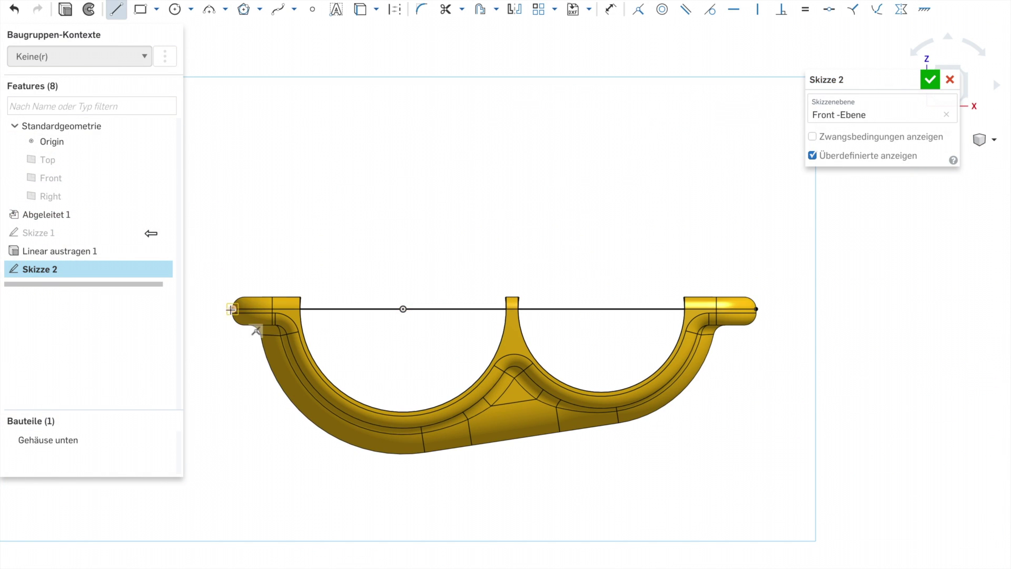
left_click(755, 269)
key("v")
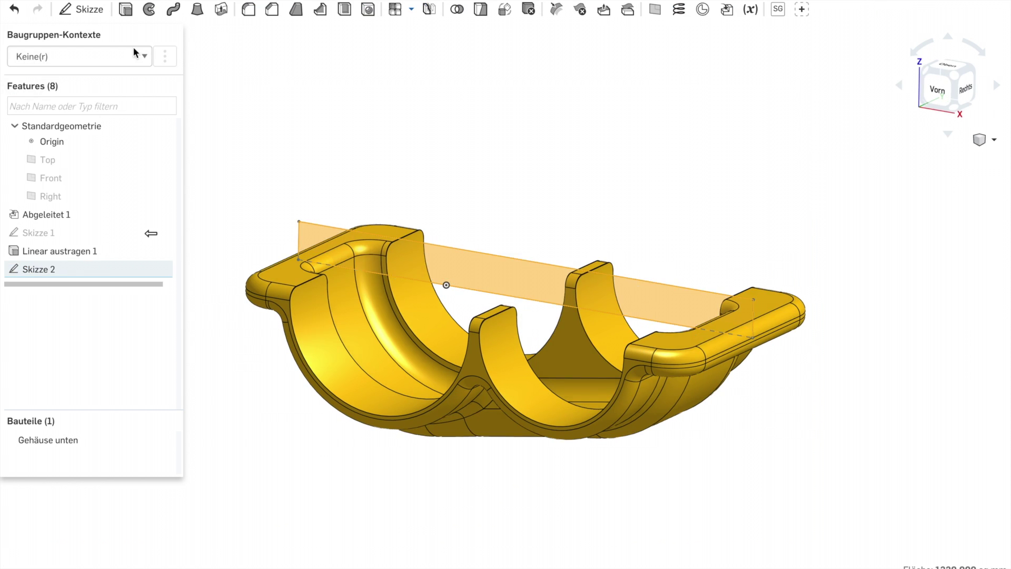
left_click(125, 9)
left_click(873, 173)
left_click(846, 183)
left_click(929, 80)
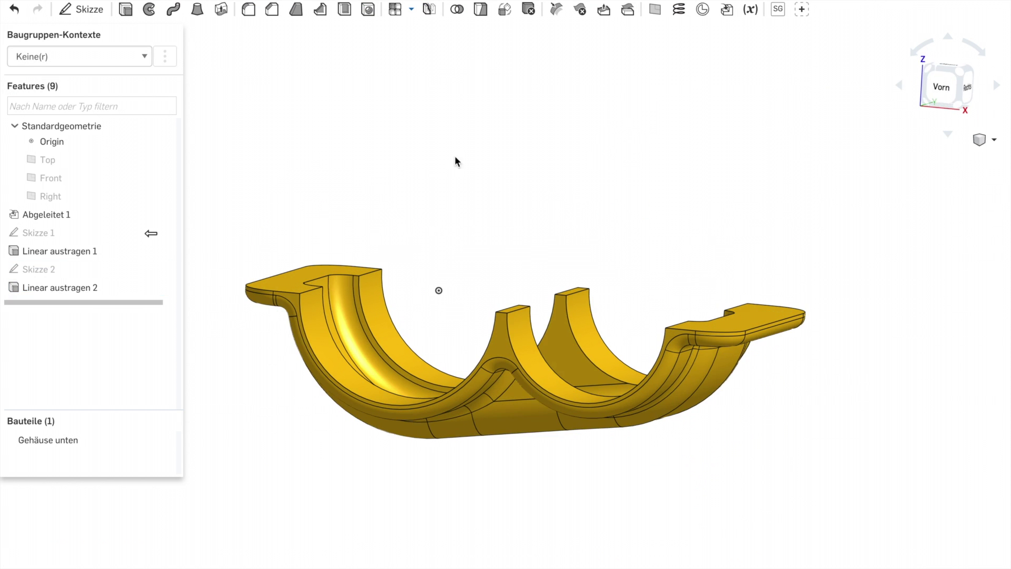
Add reference plane Ebene 1 based on the Top plane
key("p")
left_click(48, 160)
key("Return")
key("shift+s")
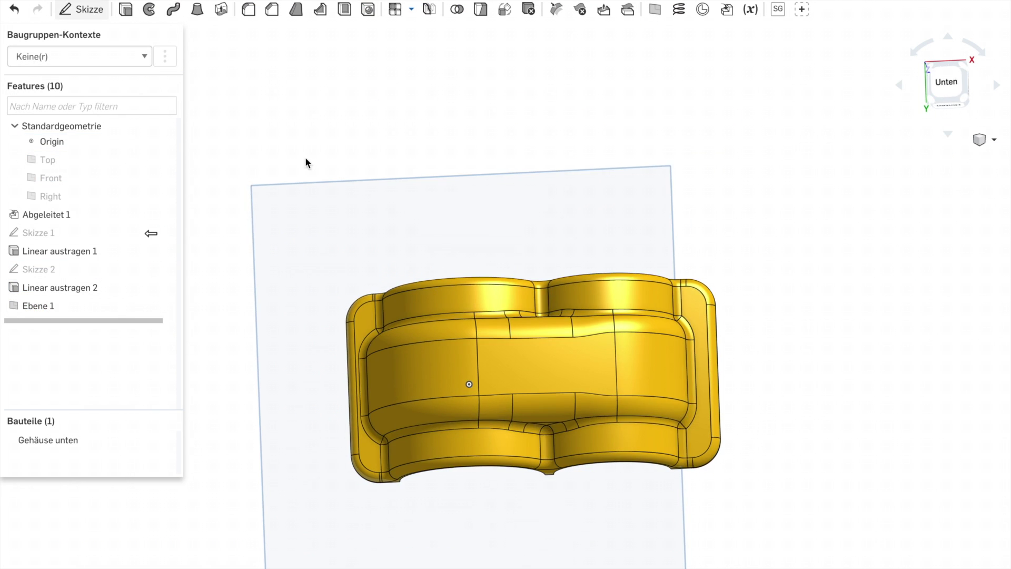
Sketch hole points at the four flange corners on Ebene 1
left_click(312, 9)
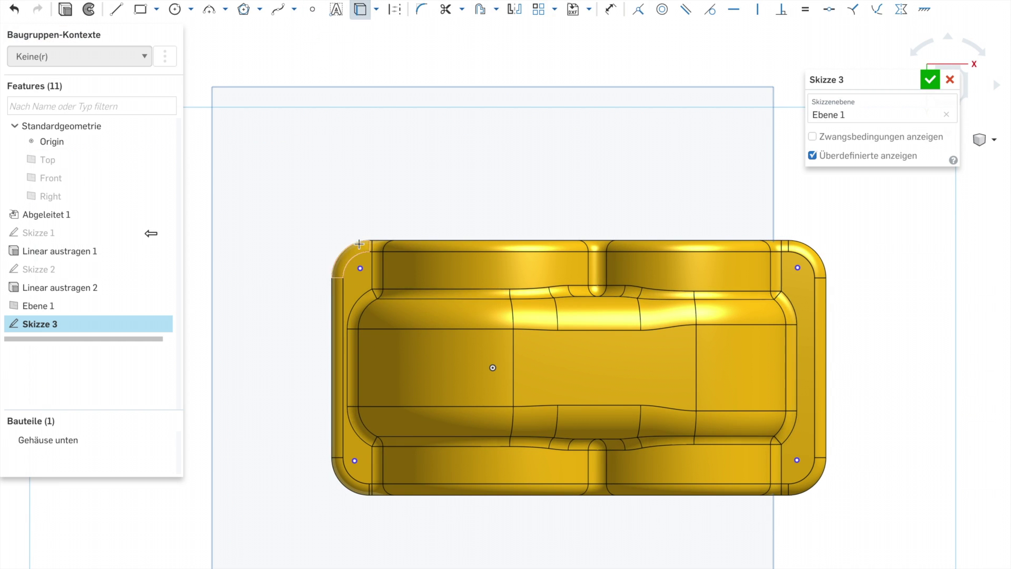
key("y")
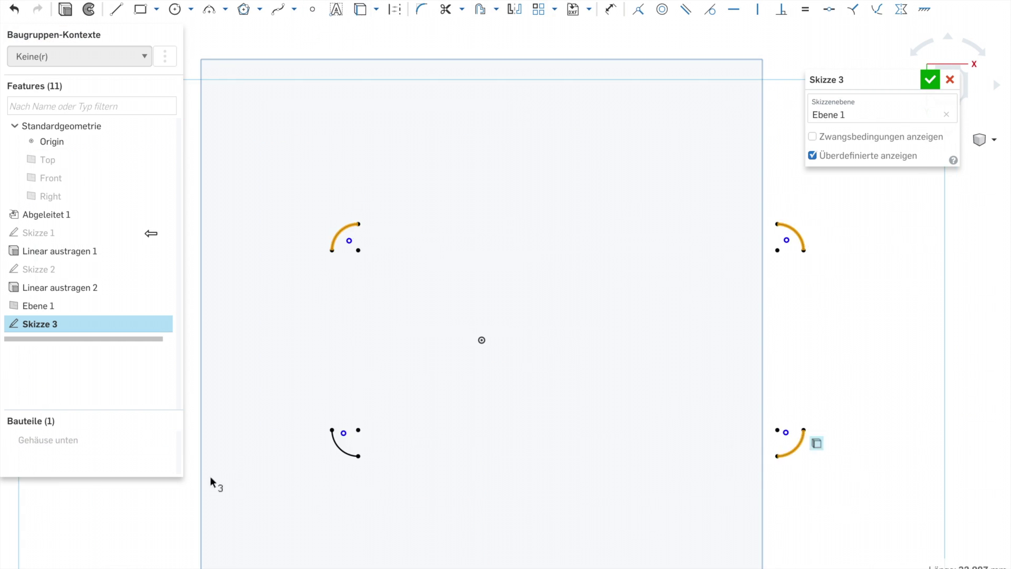
left_click(930, 80)
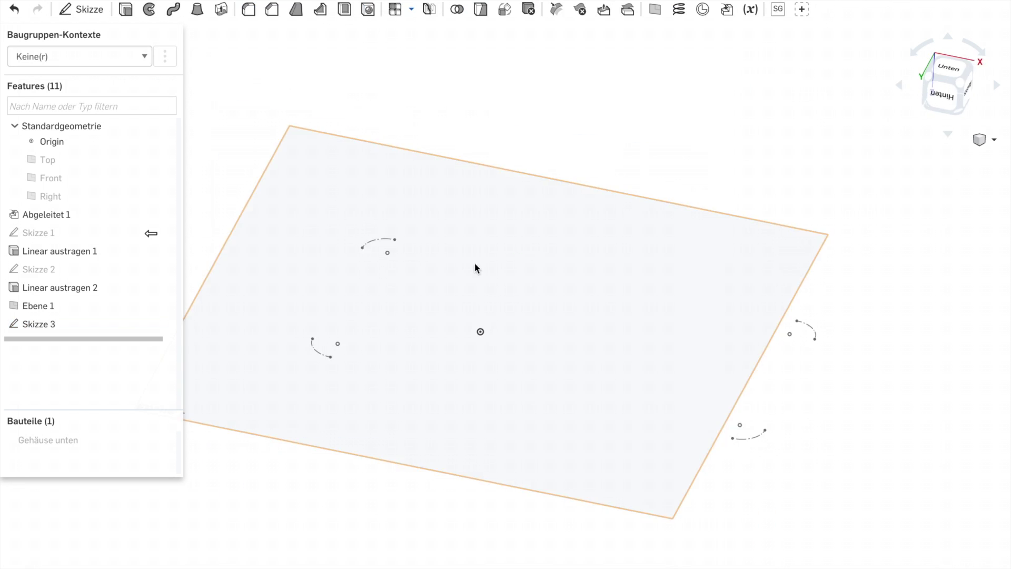
Drill plain ISO M6 clearance holes at the four flange corner points
key("y")
left_click(367, 9)
left_click(356, 403)
left_click(755, 361)
left_click(701, 257)
left_click(303, 303)
left_click(871, 99)
left_click(896, 119)
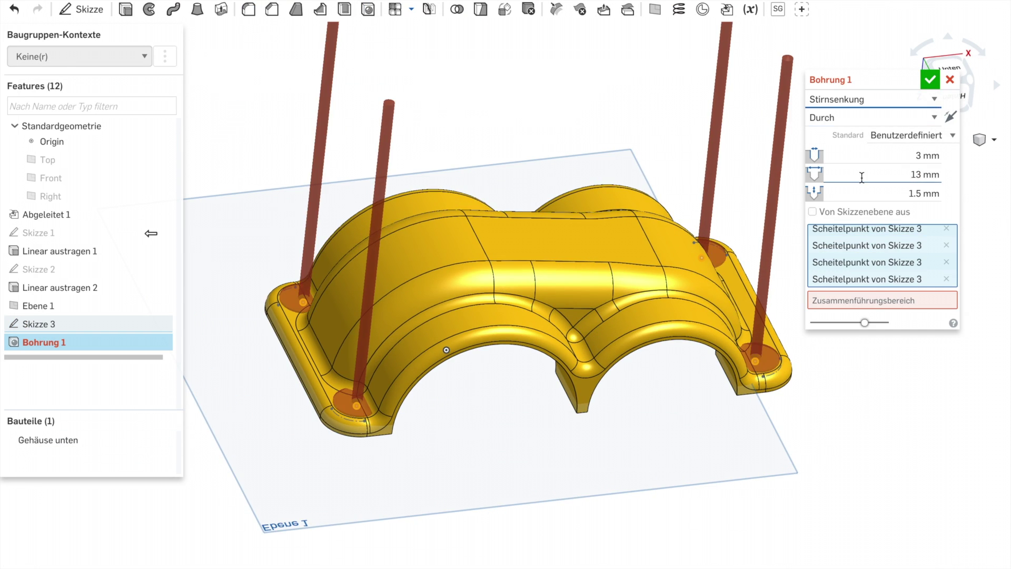
left_click(828, 383)
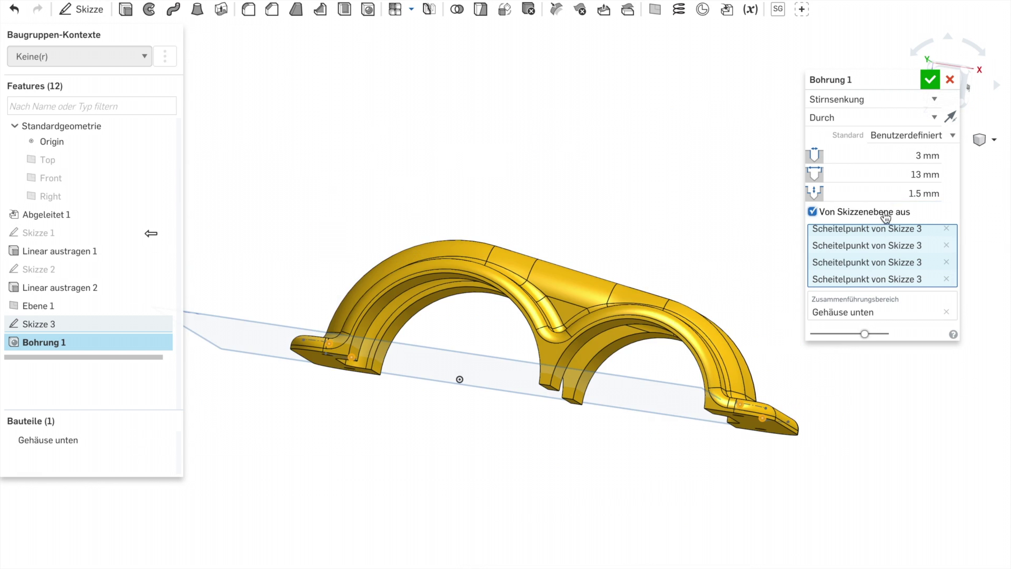
left_click(885, 99)
left_click(842, 90)
left_click(911, 134)
left_click(895, 180)
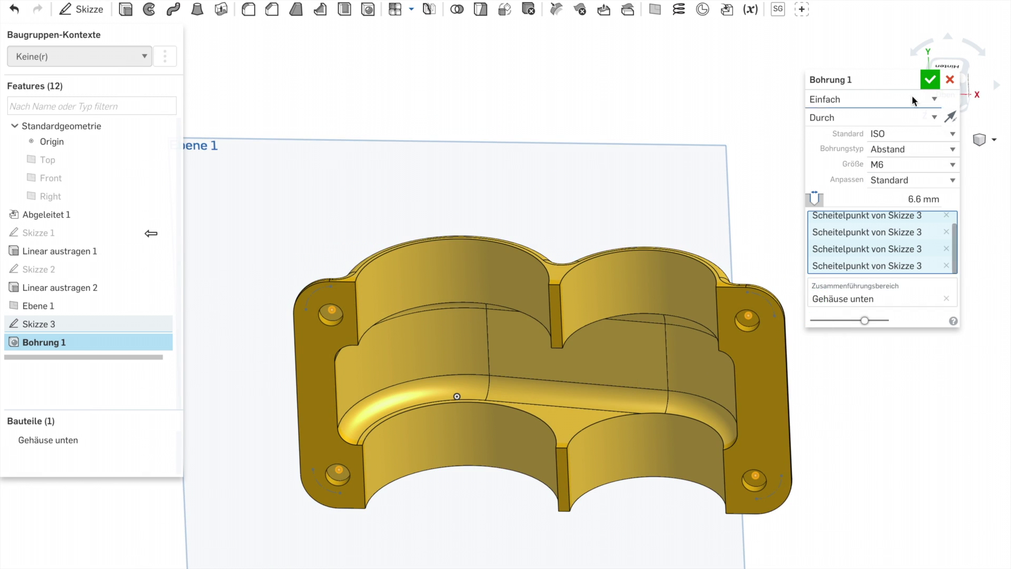
left_click(930, 79)
Add a second, counterbored hole feature at the corner points and set its depth
left_click(368, 9)
left_click(748, 316)
left_click(760, 485)
left_click(877, 99)
left_click(848, 125)
left_click(852, 99)
left_click(890, 237)
key("Return")
key("Return")
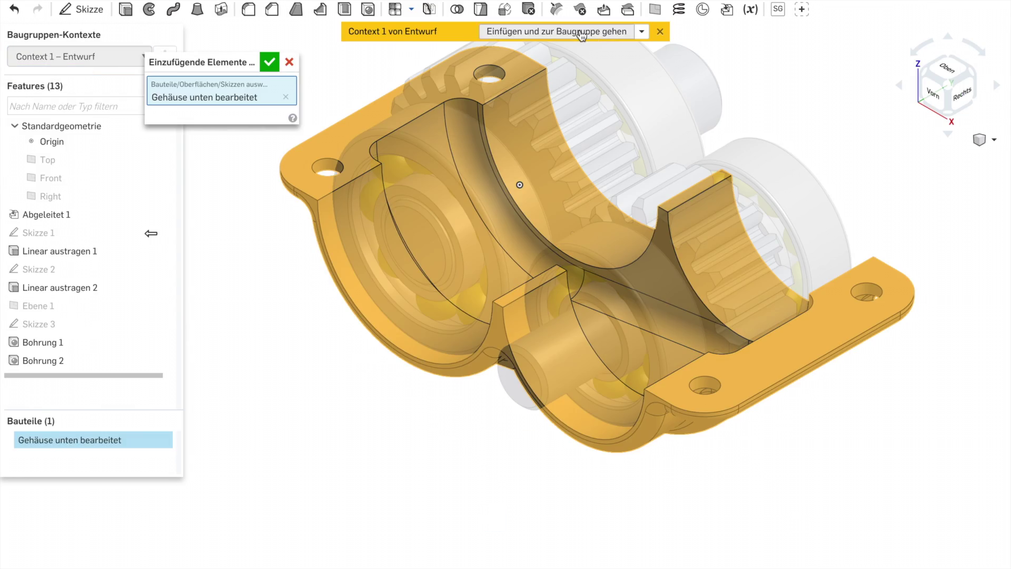
Insert the edited housing into the assembly and fix it with a Fest mate
left_click(269, 67)
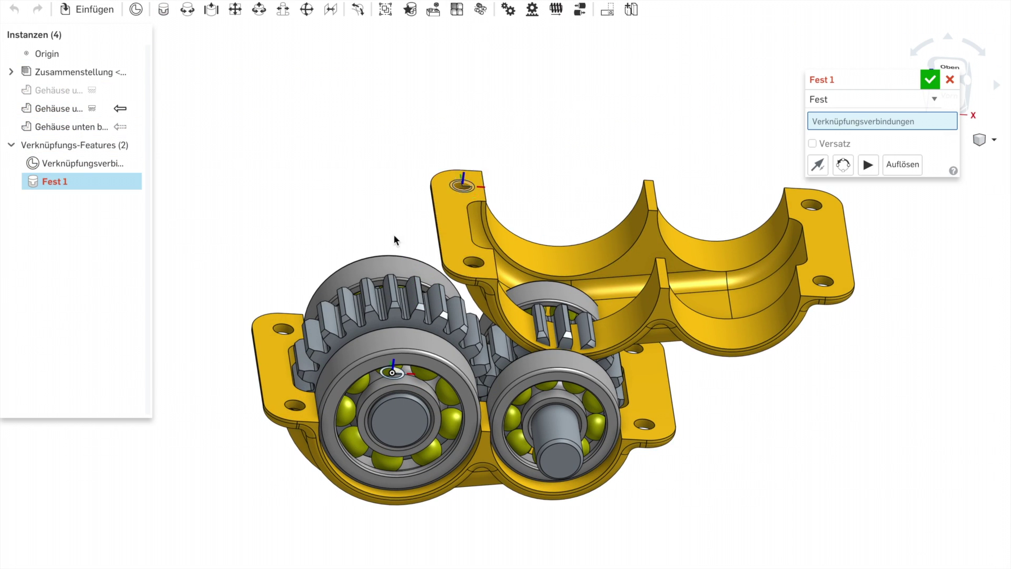
left_click(817, 175)
key("Return")
mouse_move(733, 442)
right_mouse_down()
mouse_move(314, 419)
mouse_move(339, 379)
mouse_move(792, 362)
right_mouse_up()
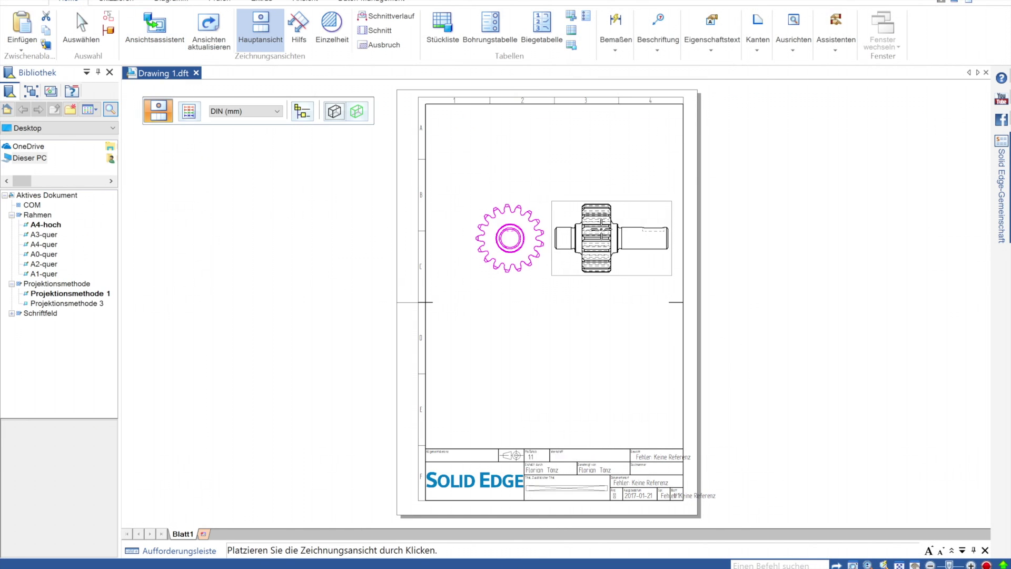
Place the Zahnrad z=17 views on the A3 sheet and check the view properties
left_click(509, 237)
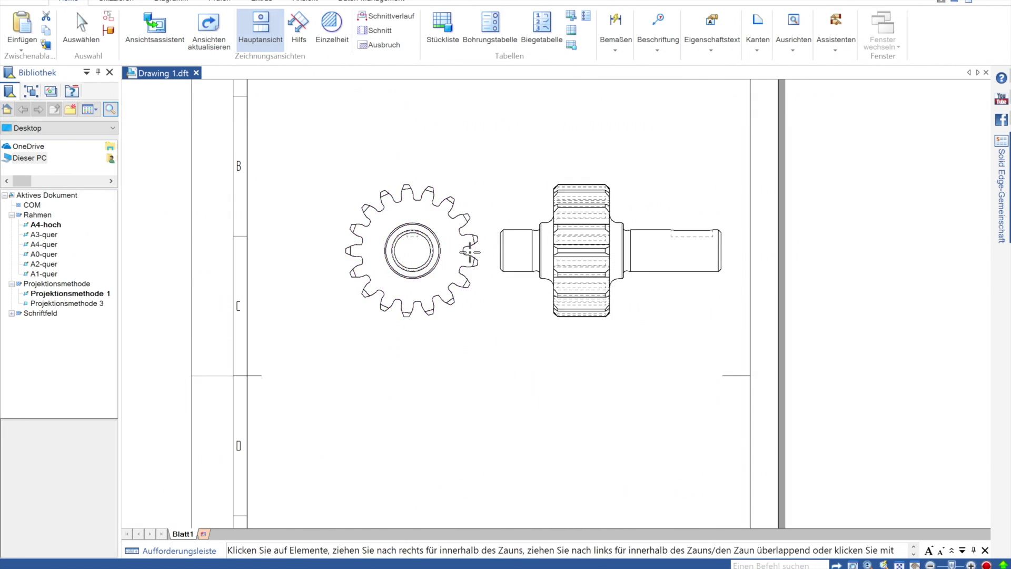
double_click(350, 250)
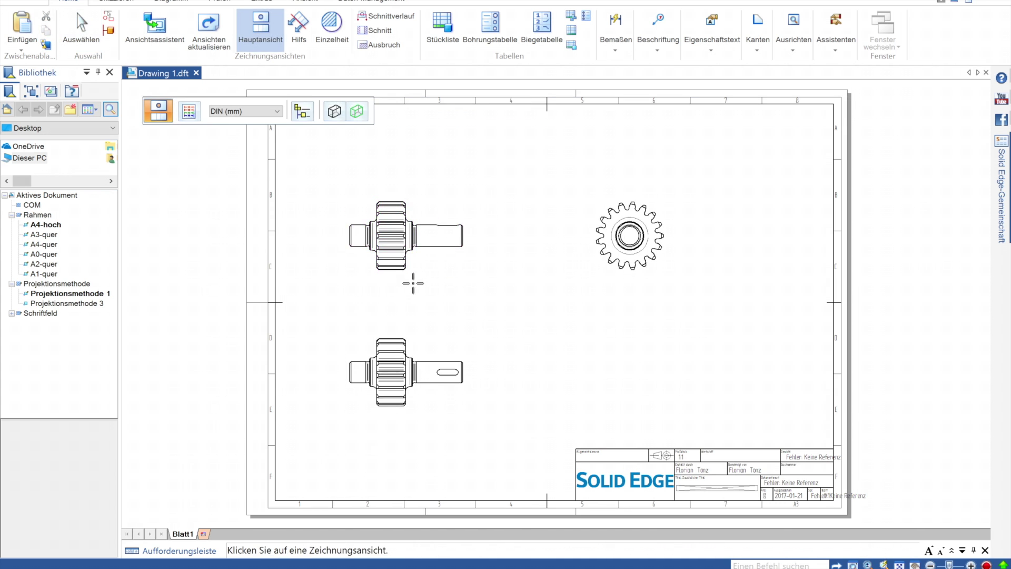
key("Escape")
scroll(677, 229, "up", 5)
Dimension the gear's 47,5 outside diameter and the 20 and 15 shaft-end diameters
left_click(615, 26)
scroll(601, 194, "up", 3)
left_click(641, 232)
scroll(645, 241, "down", 5)
right_click(679, 247)
scroll(318, 265, "up", 5)
scroll(353, 265, "down", 5)
scroll(395, 273, "up", 5)
left_click(494, 270)
scroll(395, 235, "down", 3)
scroll(395, 235, "down", 3)
key("Escape")
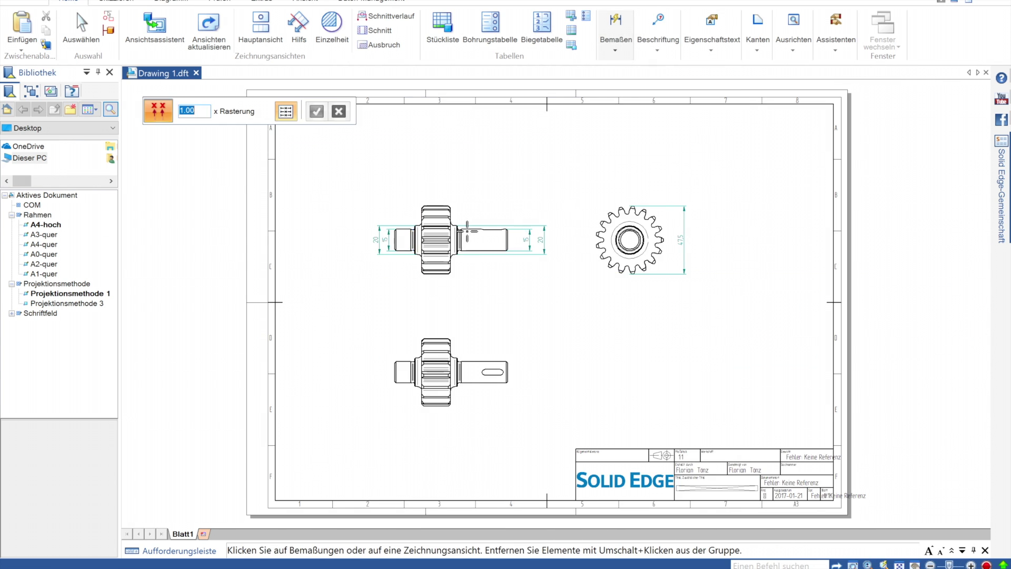
scroll(458, 287, "up", 3)
Give the shaft's 15 diameter dimensions a Ø prefix and an h8 fit
left_click(254, 239)
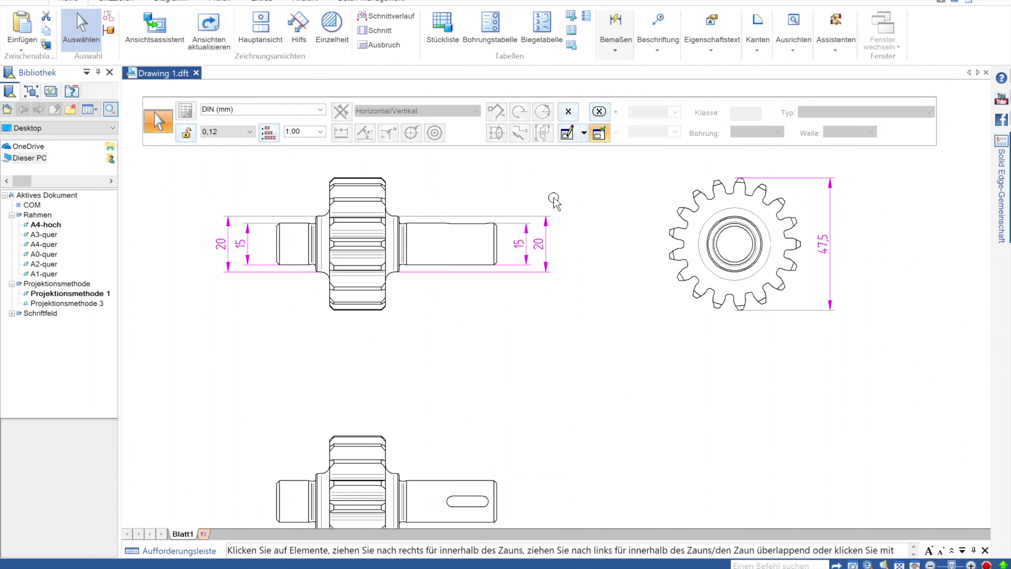
left_click(142, 187)
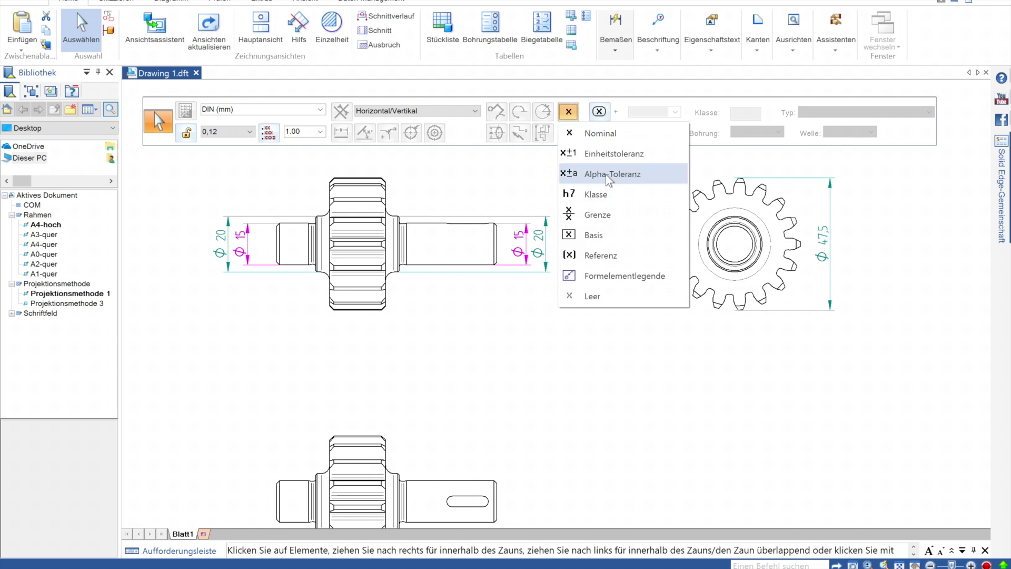
scroll(839, 213, "down", 5)
left_click(839, 213)
scroll(300, 270, "up", 5)
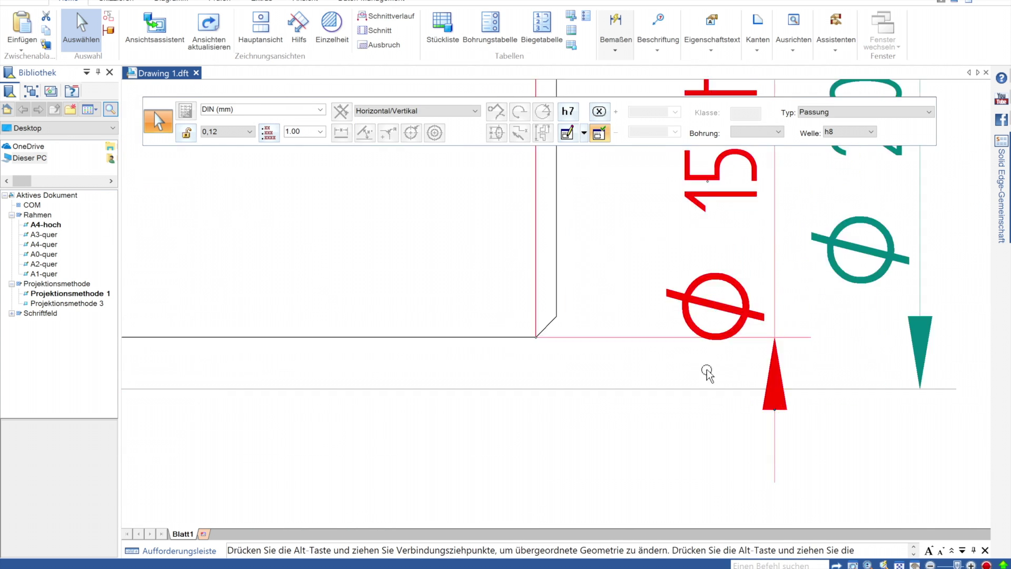
scroll(706, 368, "down", 3)
scroll(316, 264, "down", 5)
scroll(440, 210, "up", 3)
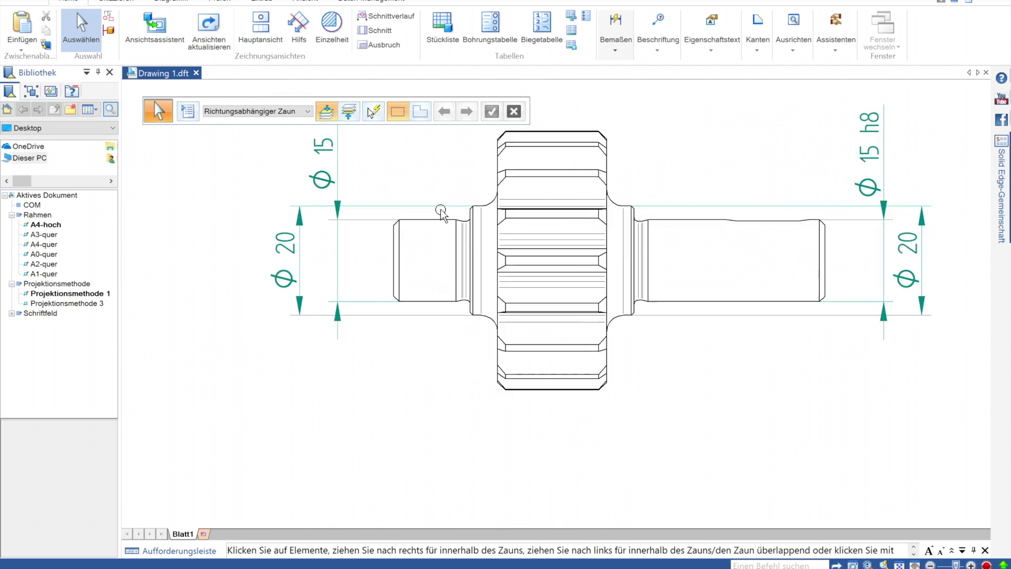
scroll(440, 210, "up", 2)
Place a DIN 509-E2.5x0.8 undercut callout at the left shoulder
left_click(658, 26)
type("509-E2.5x0.8")
left_click(314, 452)
scroll(686, 323, "up", 3)
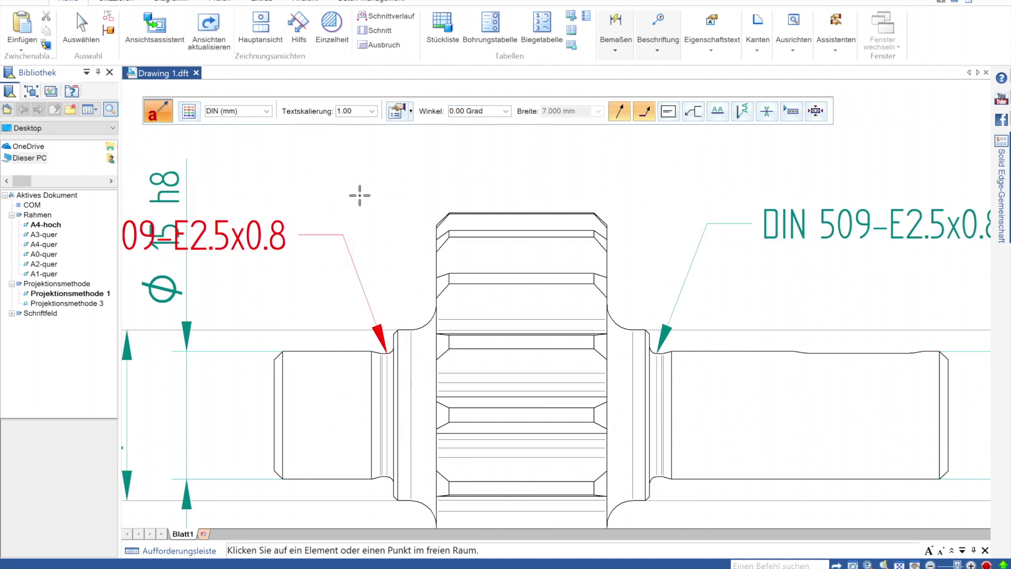
left_click(359, 195)
scroll(406, 166, "down", 3)
key("Escape")
key("Escape")
Add the 20 gear width and 5 undercut length dimensions with SmartDimension
left_click(615, 32)
left_click(629, 79)
scroll(404, 381, "up", 3)
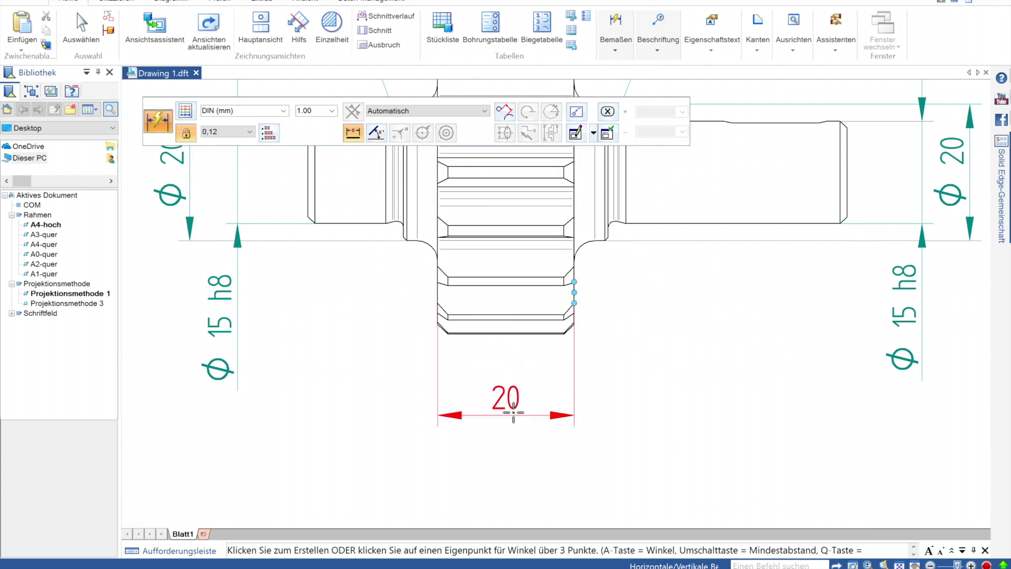
left_click(516, 387)
scroll(516, 387, "down", 3)
scroll(510, 182, "up", 3)
left_click(520, 179)
scroll(536, 198, "down", 3)
key("Escape")
scroll(458, 244, "up", 3)
left_click(511, 216)
scroll(538, 402, "down", 3)
left_click(538, 402)
key("Escape")
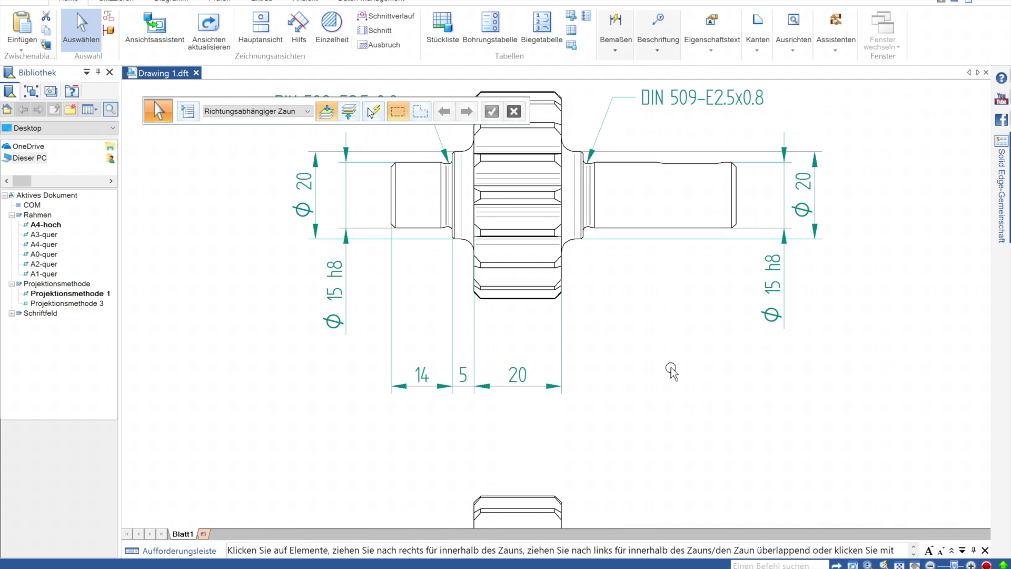
Add the 35 length dimension on the right shaft section
left_click(615, 24)
left_click(553, 158)
scroll(550, 162, "up", 3)
scroll(550, 163, "down", 3)
key("Escape")
scroll(756, 221, "up", 2)
left_click(758, 158)
left_click(642, 462)
scroll(589, 276, "down", 1)
scroll(589, 277, "down", 1)
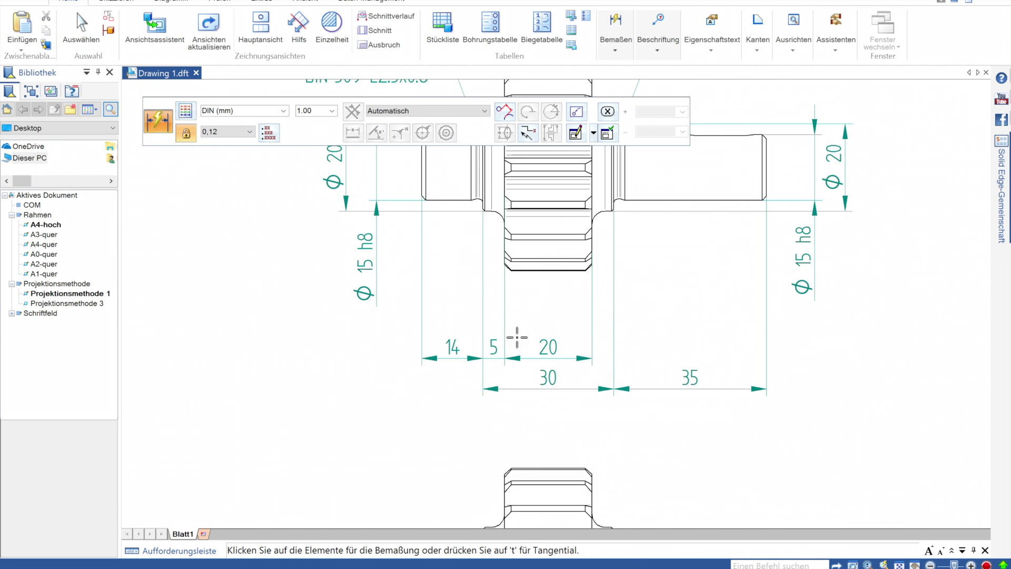
scroll(579, 436, "up", 5)
left_click(615, 34)
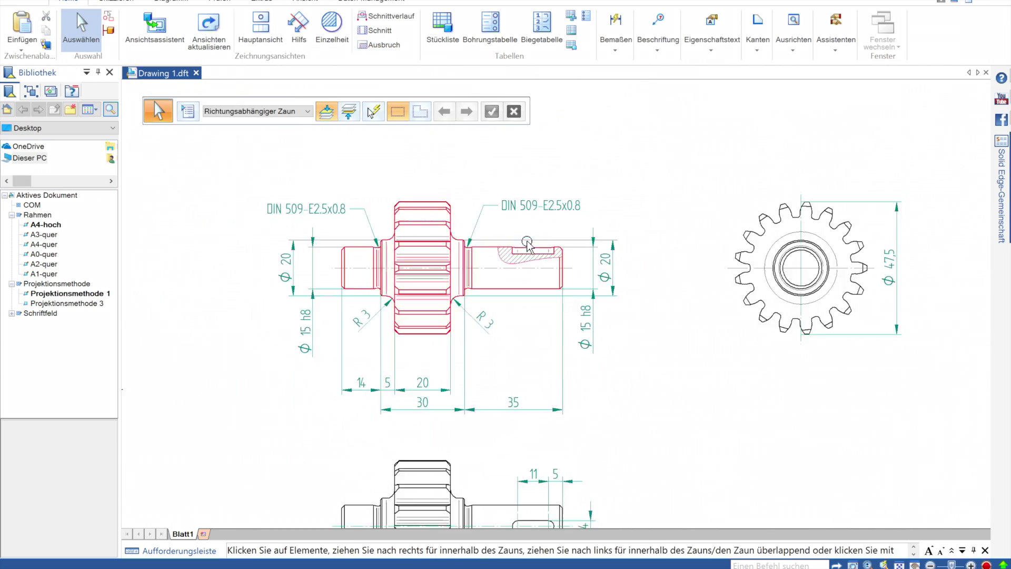
Dimension the 1,5 and 0,5 chamfers on the shaft
middle_click_drag(567, 331, 560, 300)
scroll(436, 366, "up", 3)
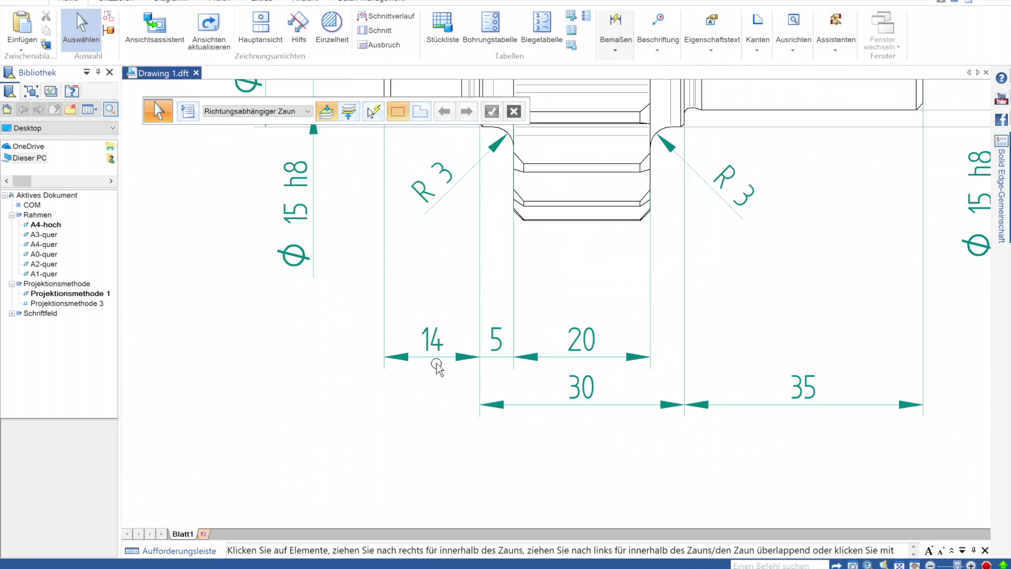
scroll(503, 358, "up", 5)
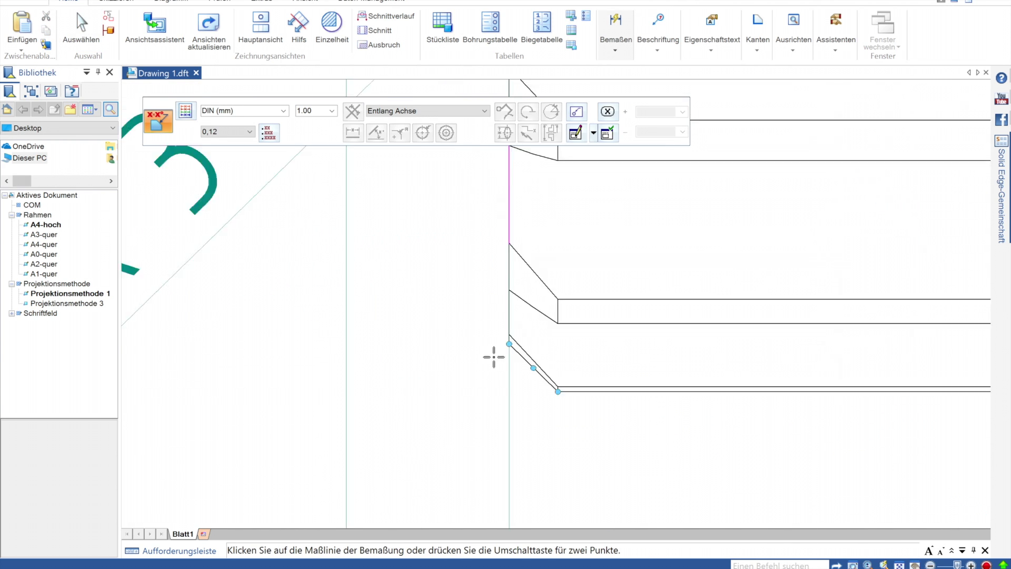
left_click(510, 344)
scroll(516, 416, "down", 3)
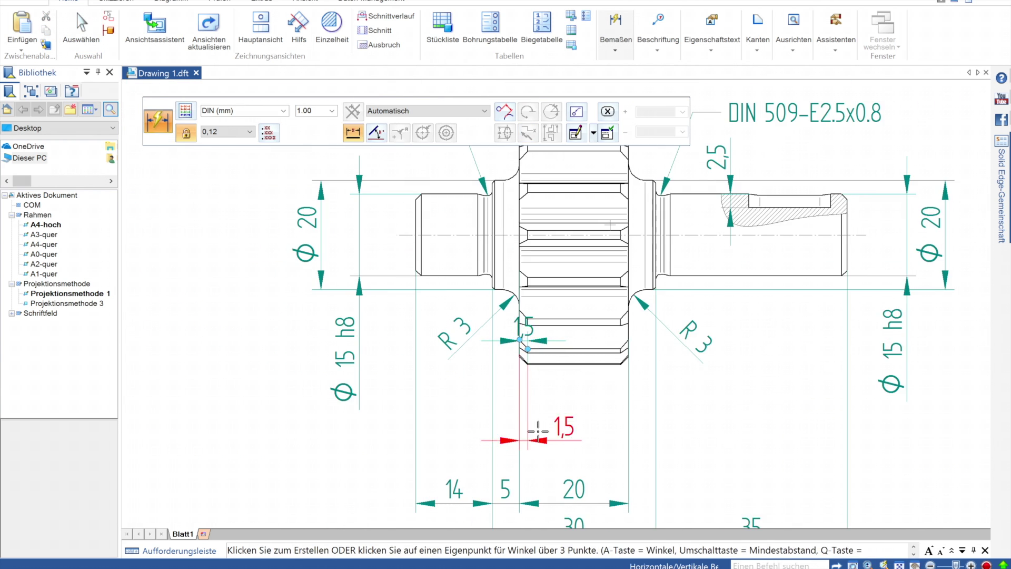
scroll(579, 229, "up", 3)
left_click(613, 367)
scroll(612, 367, "down", 3)
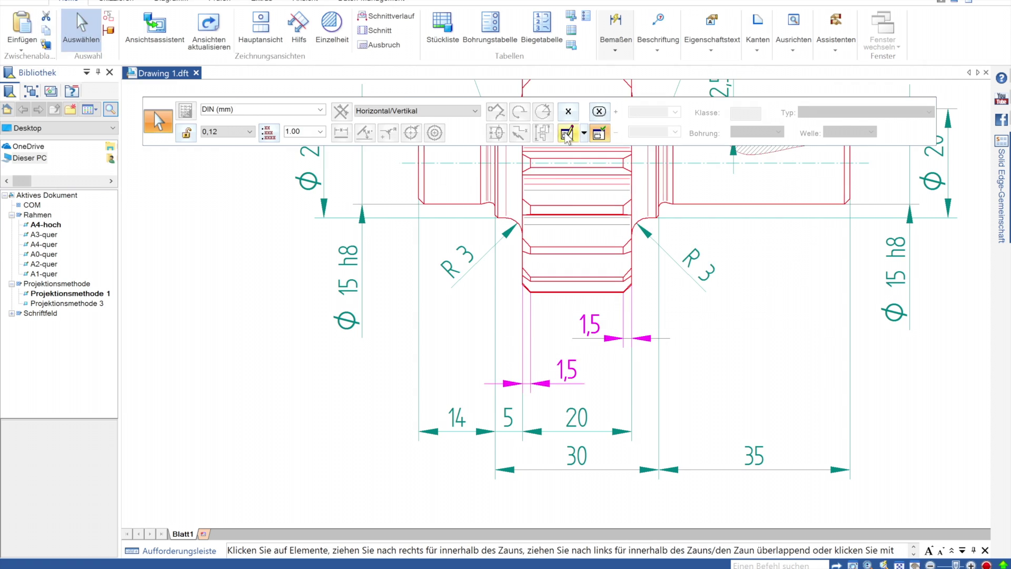
scroll(579, 389, "up", 3)
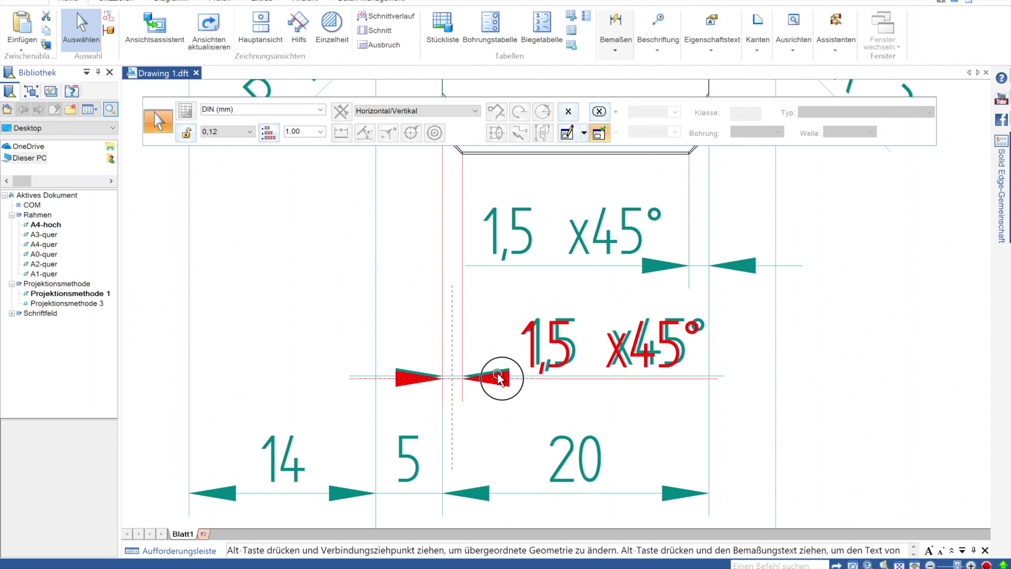
scroll(499, 378, "down", 3)
scroll(474, 163, "up", 3)
left_click(489, 142)
scroll(489, 142, "down", 3)
key("Escape")
Delete the misplaced 0,5 chamfer dimension and redimension the small chamfer edge
left_click(598, 293)
scroll(610, 229, "up", 1)
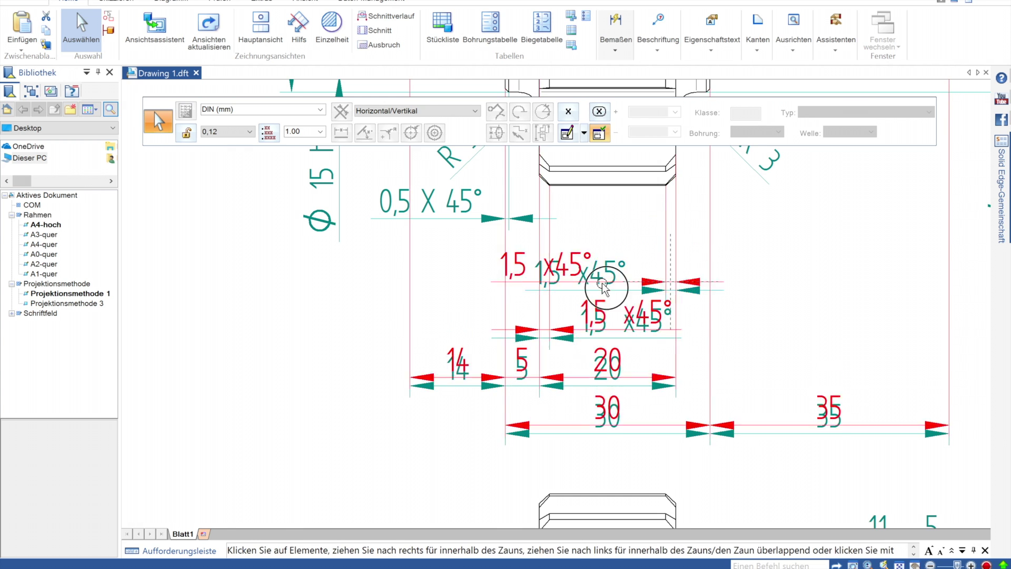
key("Delete")
left_click(615, 32)
left_click(591, 85)
scroll(520, 226, "up", 3)
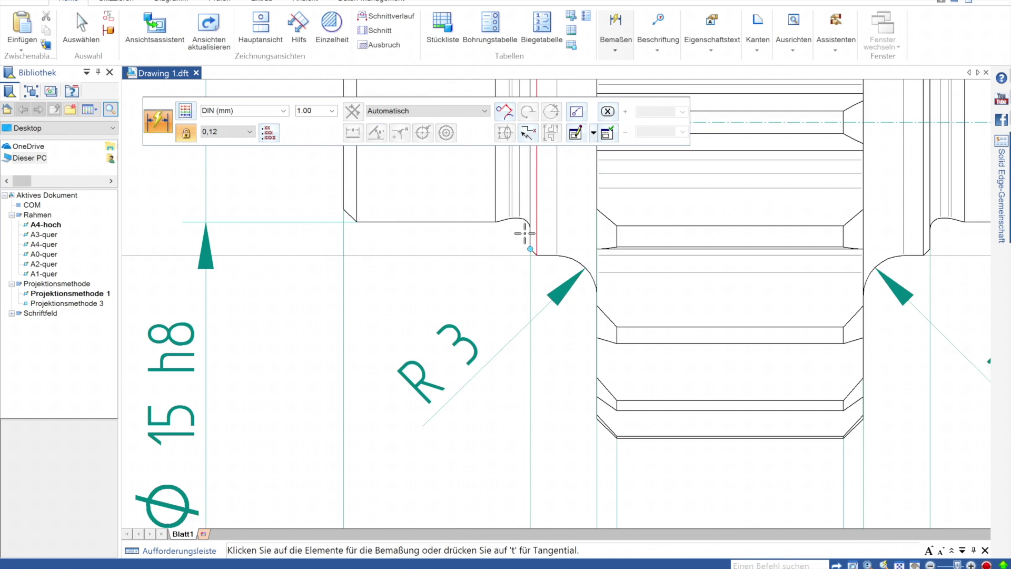
scroll(609, 408, "down", 1)
scroll(485, 225, "up", 2)
scroll(368, 353, "down", 2)
scroll(560, 383, "up", 2)
key("Escape")
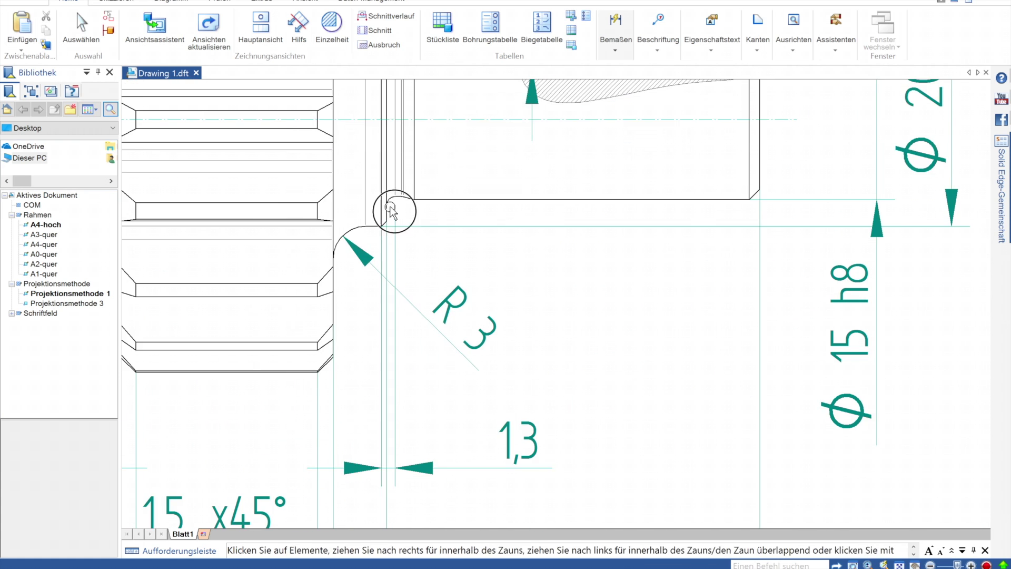
Add the two 1 mm chamfer dimensions
left_click(440, 379)
scroll(519, 418, "down", 2)
scroll(519, 417, "up", 2)
left_click(615, 32)
left_click(630, 85)
scroll(661, 241, "down", 2)
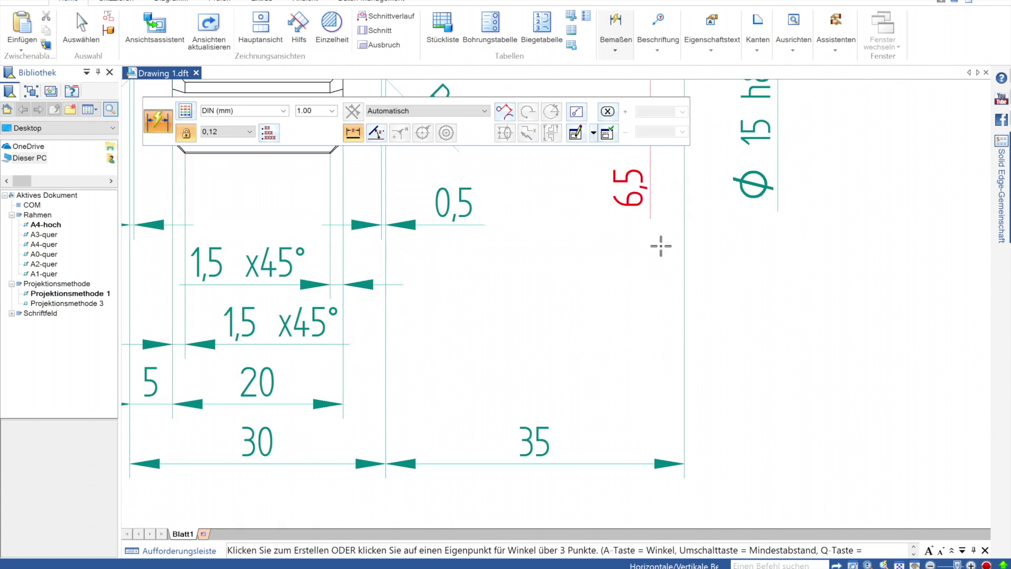
left_click(576, 361)
key("Escape")
scroll(575, 361, "down", 2)
Add the x45° suffix to the chamfer dimension texts
left_click(569, 138)
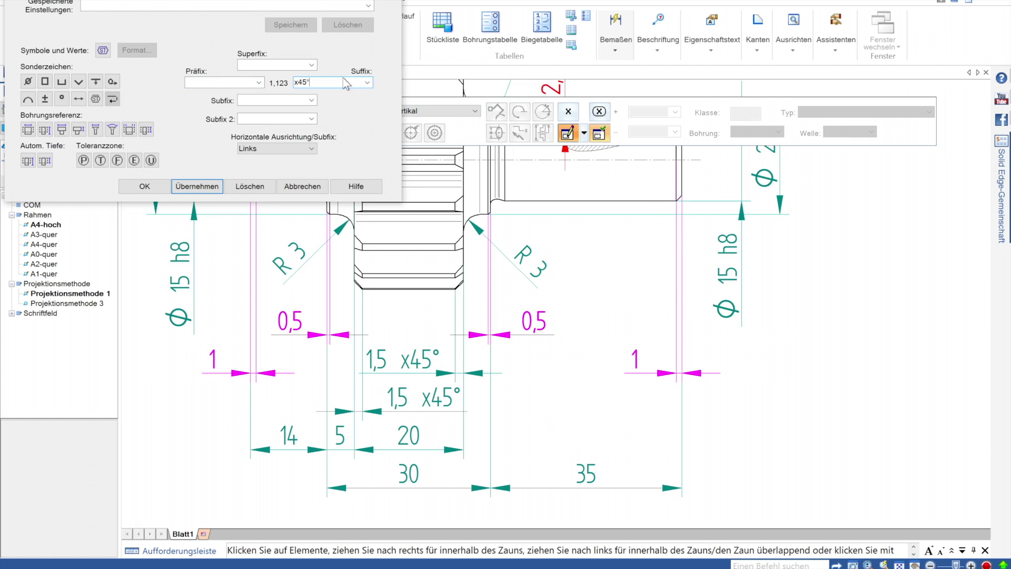
left_click(136, 185)
scroll(524, 419, "down", 2)
scroll(348, 348, "up", 3)
right_click(347, 348)
left_click(371, 341)
left_click(538, 475)
scroll(203, 478, "down", 2)
Dimension the 79 overall shaft length as a reference dimension
right_click(469, 326)
left_click(473, 291)
scroll(411, 240, "up", 5)
scroll(411, 240, "down", 3)
scroll(481, 210, "down", 2)
scroll(481, 210, "up", 1)
left_click(453, 293)
left_click(489, 169)
left_click(575, 108)
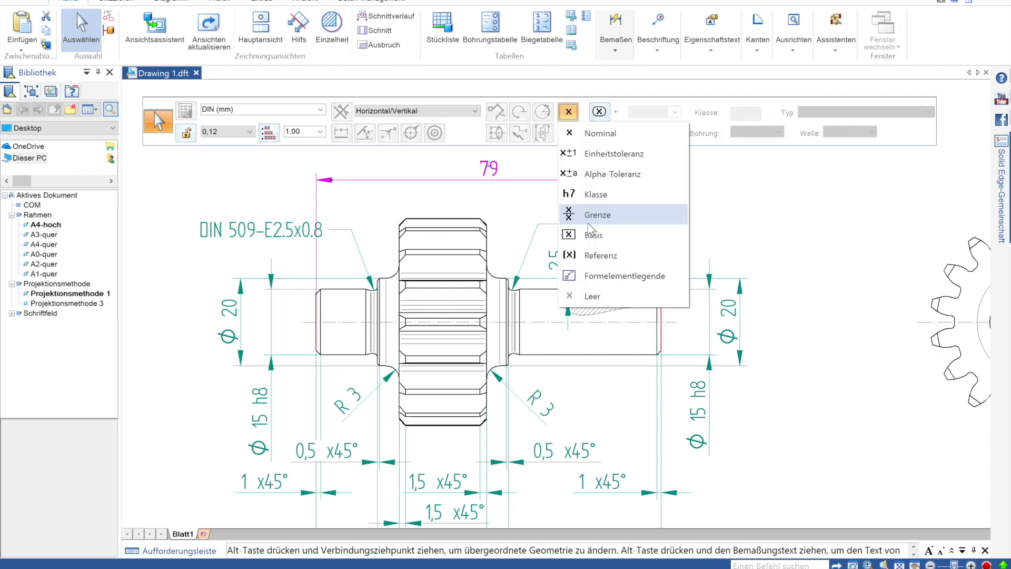
Check the DIN 509 callout's text and leader properties
left_click(591, 255)
left_click(626, 223)
left_click(213, 110)
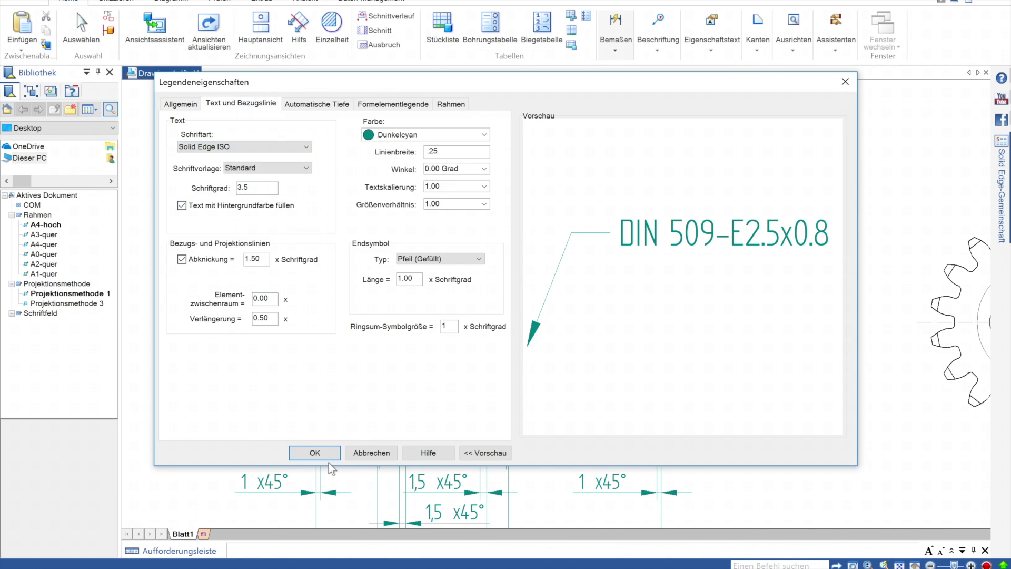
left_click(314, 453)
Set the 79 overall length to type Referenz so it reads (79)
right_click(566, 213)
left_click(645, 290)
scroll(383, 261, "down", 2)
scroll(383, 261, "up", 4)
scroll(383, 262, "down", 3)
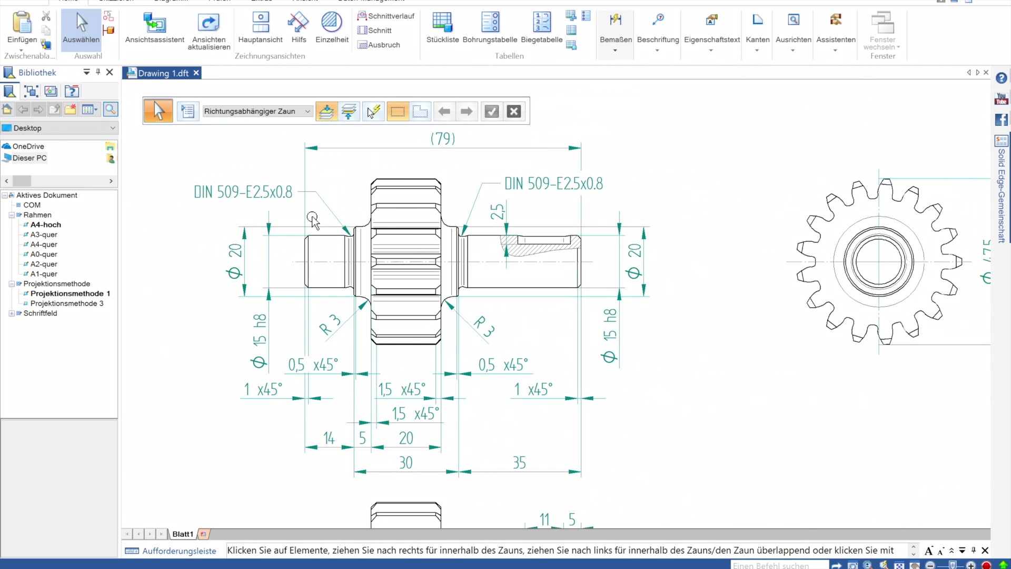
scroll(621, 348, "down", 2)
scroll(650, 447, "up", 1)
scroll(650, 447, "up", 2)
scroll(650, 447, "up", 1)
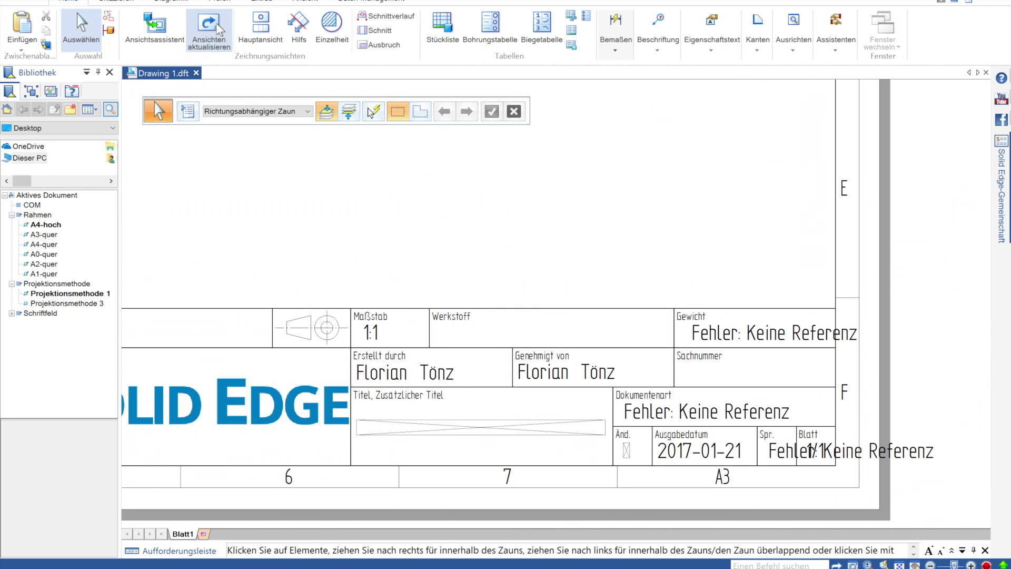
type("Zeichnung")
left_click(507, 151)
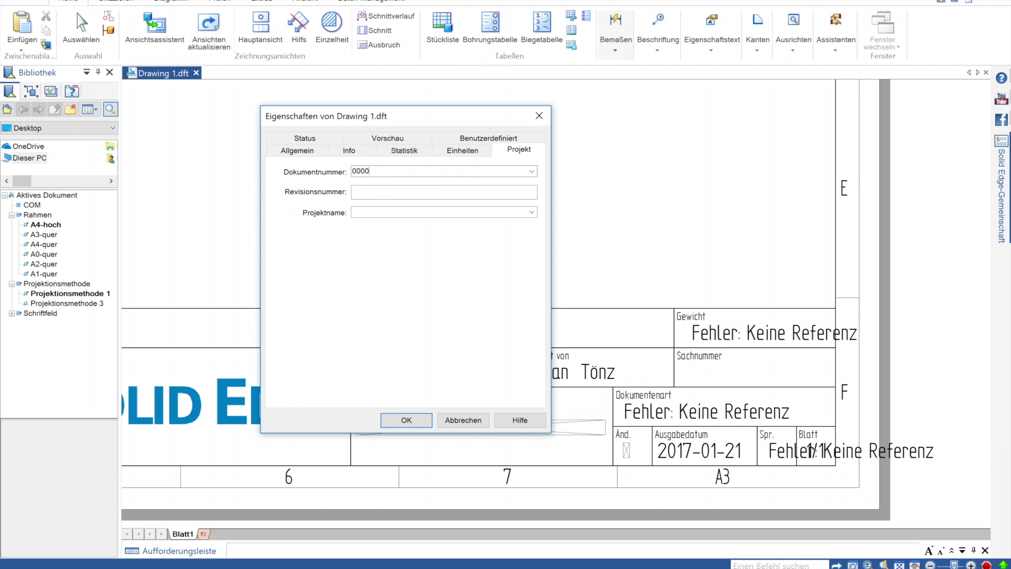
left_click(349, 138)
left_click(538, 115)
scroll(400, 233, "down", 1)
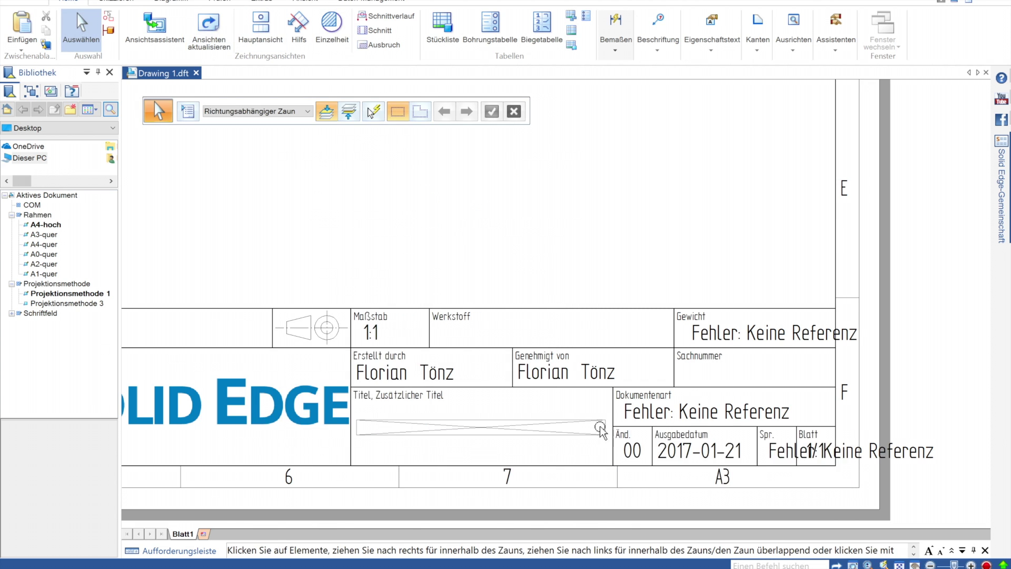
scroll(579, 316, "up", 1)
scroll(579, 342, "down", 2)
scroll(600, 395, "up", 1)
scroll(813, 441, "up", 1)
scroll(814, 441, "down", 1)
scroll(813, 441, "down", 2)
double_click(813, 441)
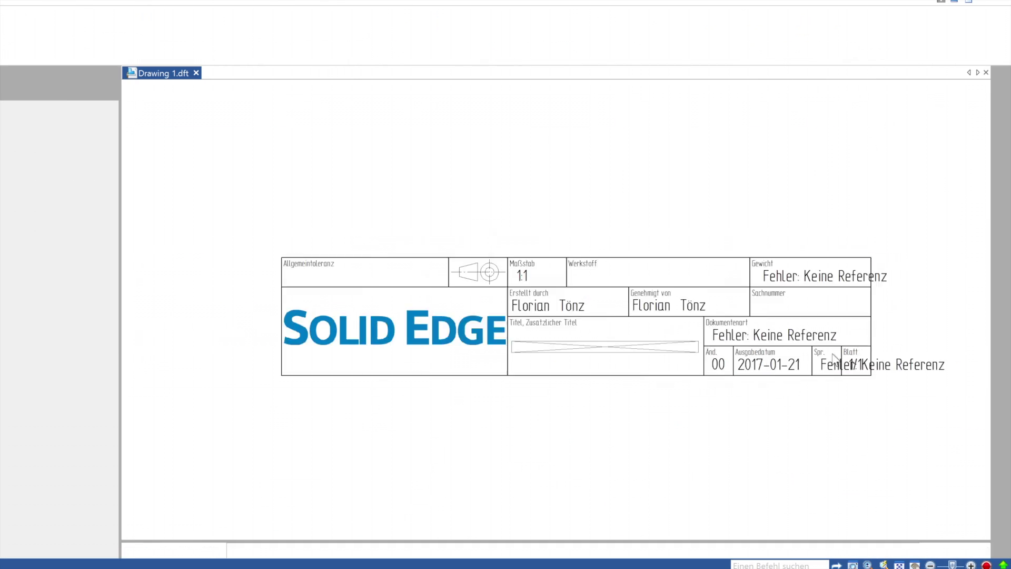
double_click(369, 350)
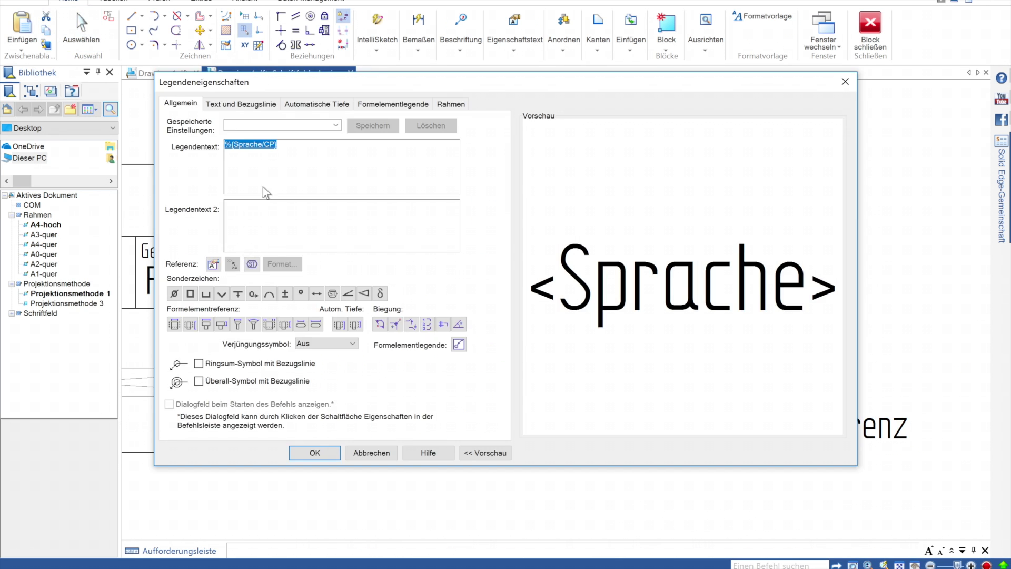
key("Return")
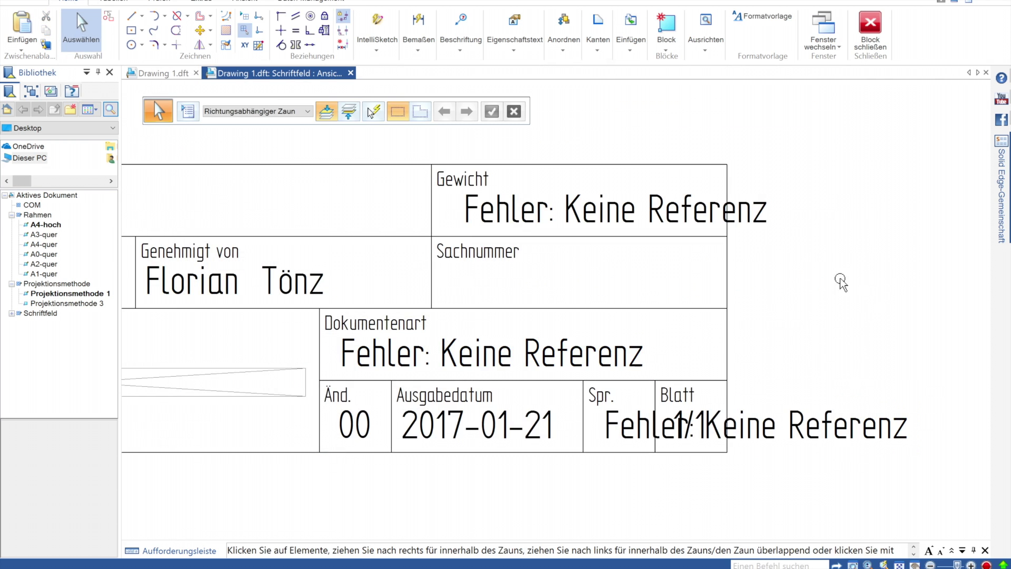
left_click(869, 37)
left_click(375, 3)
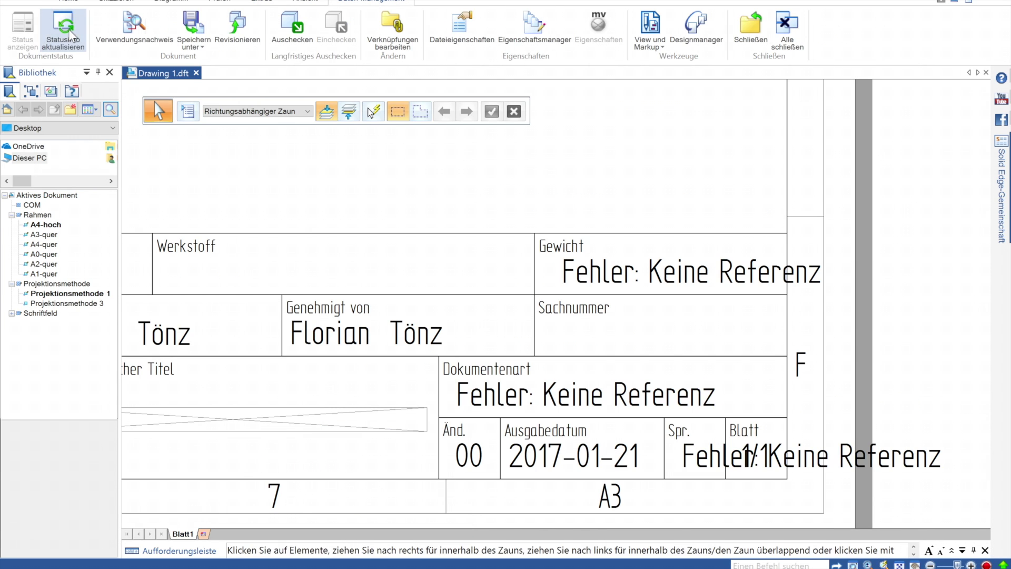
left_click(461, 32)
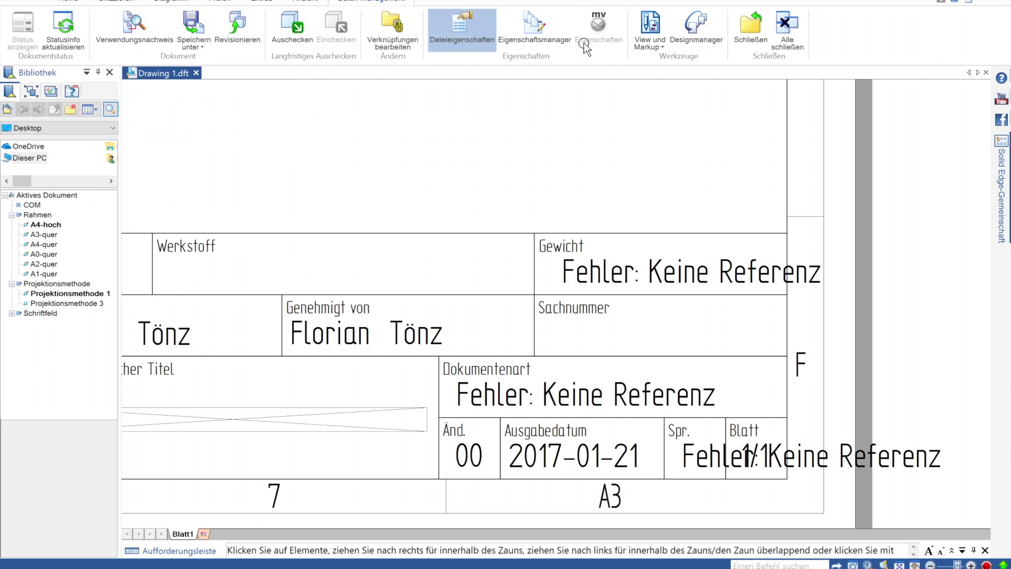
left_click(534, 32)
left_click(710, 403)
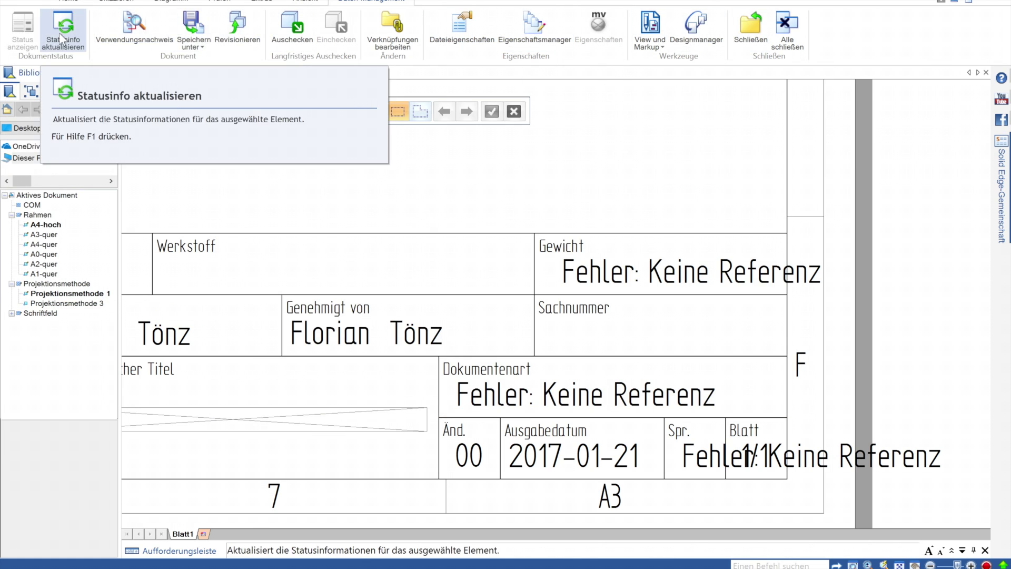
left_click(68, 1)
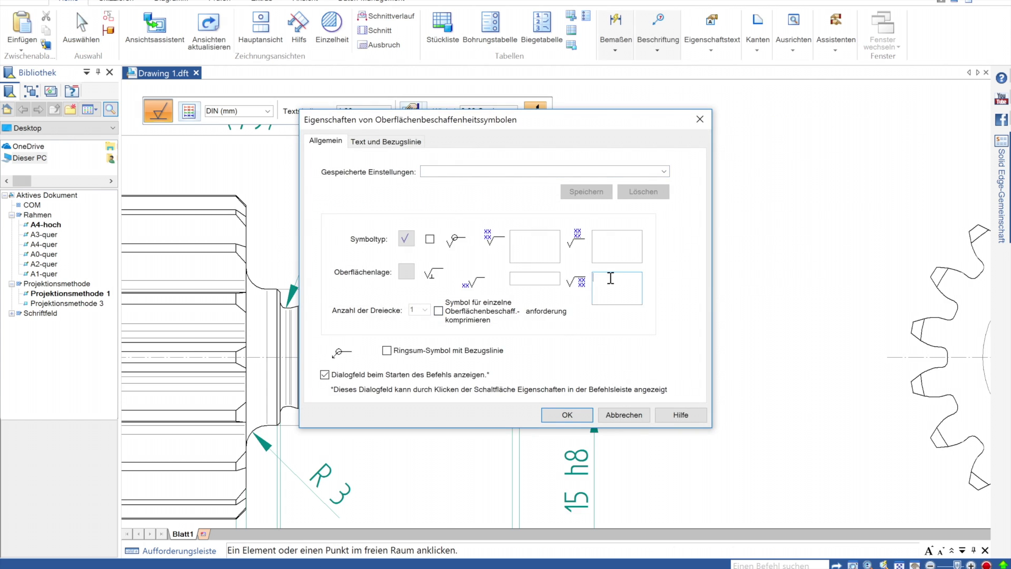
Place an Ra 6.3 surface texture symbol on the shaft
left_click(589, 415)
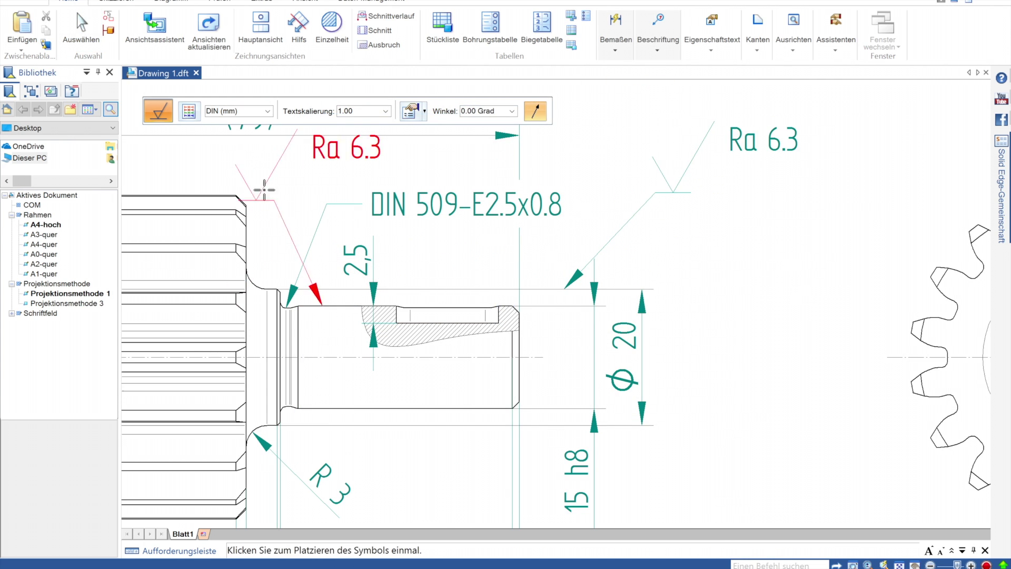
left_click(698, 263)
key("Escape")
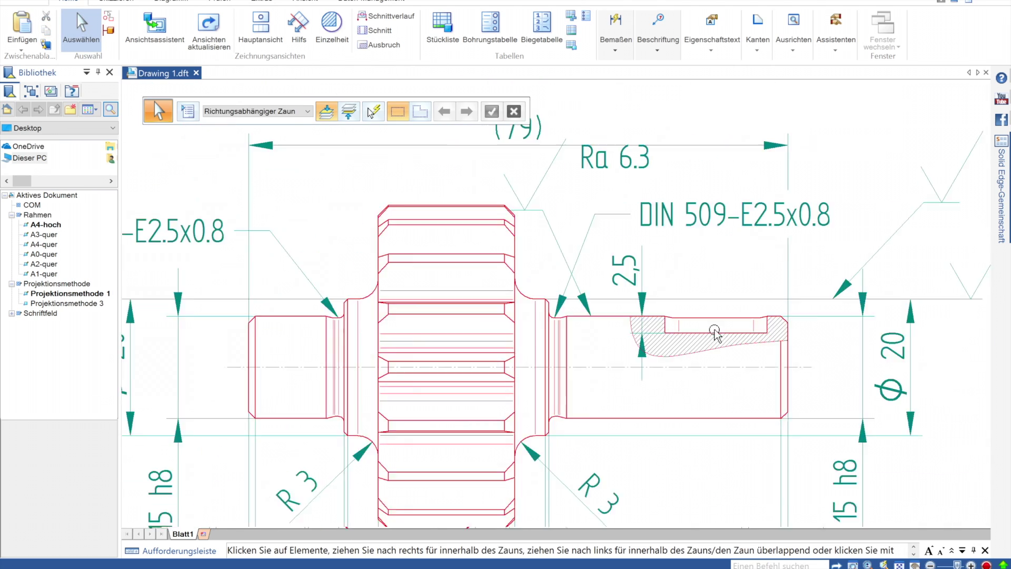
Attach datum A to the Ø47,5 gear diameter dimension
left_click(658, 24)
left_click(665, 442)
scroll(621, 327, "down", 2)
scroll(829, 293, "down", 2)
key("Escape")
double_click(721, 343)
type("A")
left_click(542, 401)
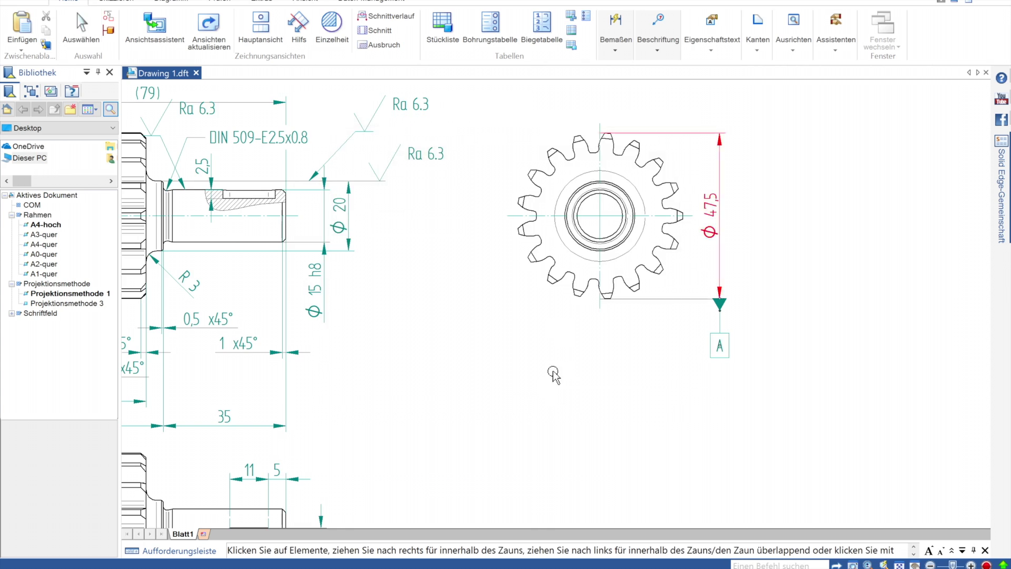
key("Escape")
scroll(647, 260, "up", 5)
scroll(754, 272, "down", 3)
Attach datum B beside the lower drawing view
left_click(658, 42)
left_click(674, 71)
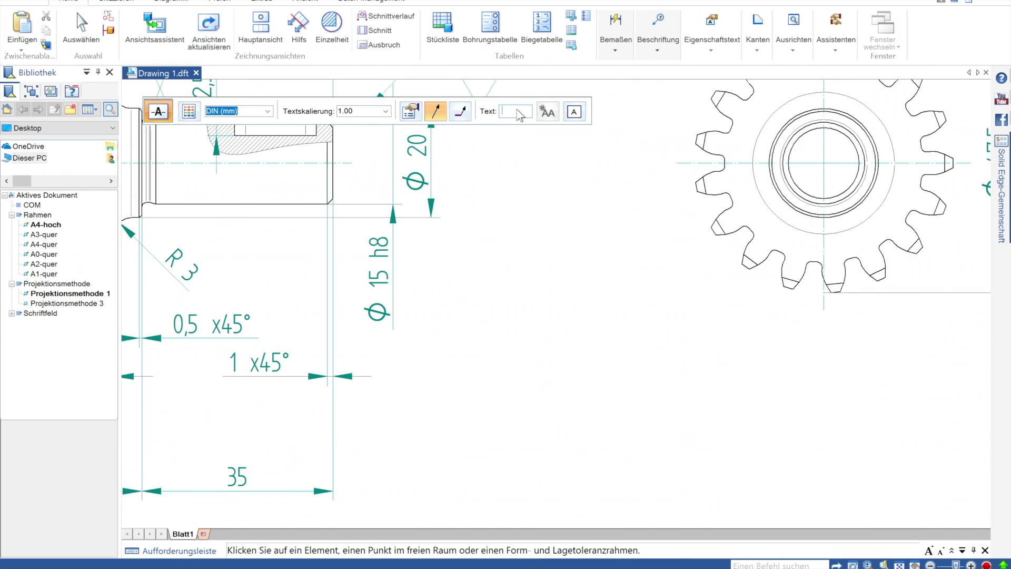
scroll(452, 295, "down", 2)
left_click(411, 310)
left_click(337, 311)
scroll(450, 302, "down", 2)
key("Escape")
left_click(410, 189)
left_click(410, 352)
key("Escape")
scroll(629, 129, "up", 3)
type("%CO|%DI0.03|A")
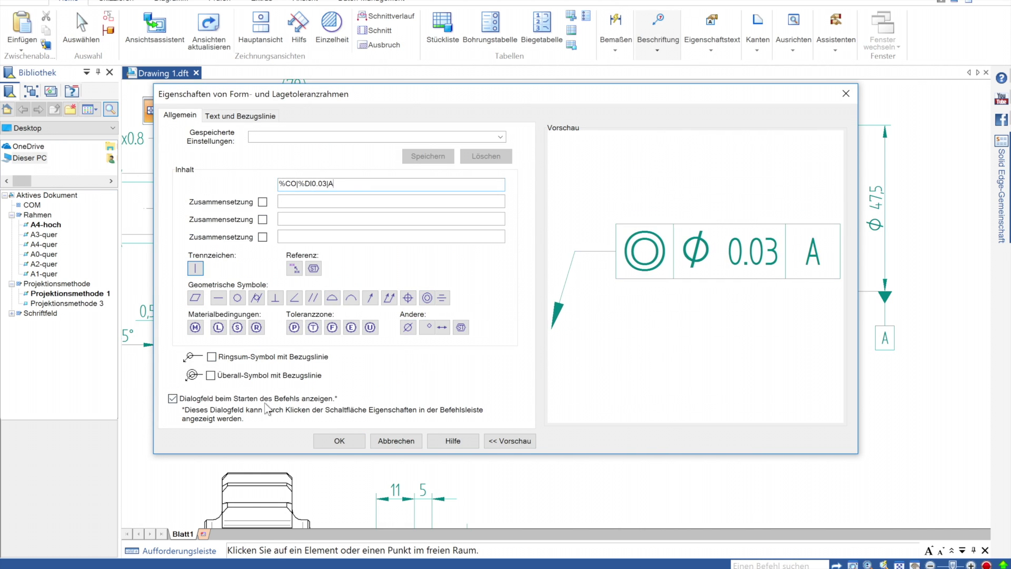
Place the Ø0.03 concentricity frame referencing datum A beside the Ø20 dimension
key("Return")
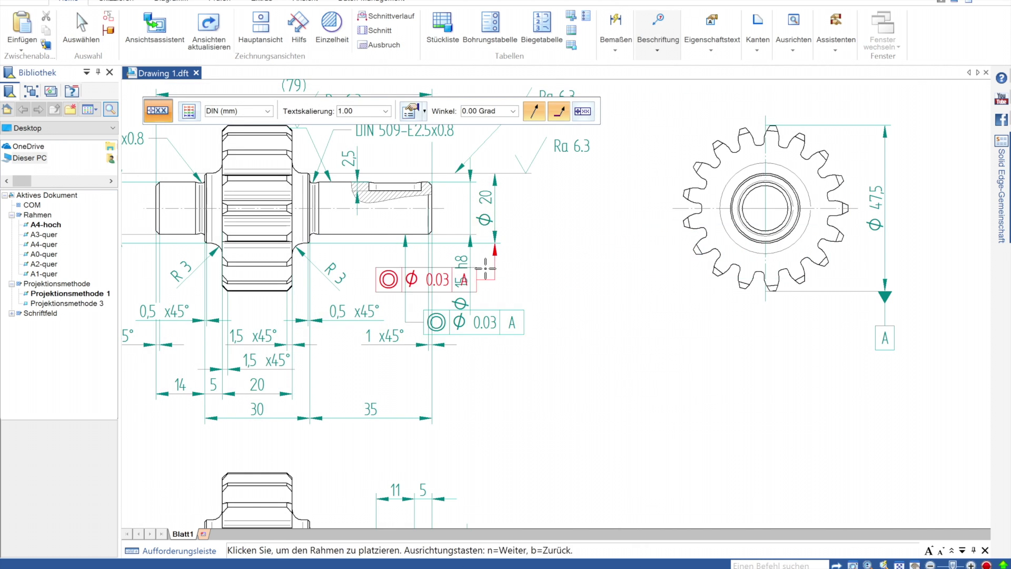
left_click(495, 269)
scroll(495, 269, "up", 2)
key("Escape")
scroll(355, 276, "down", 5)
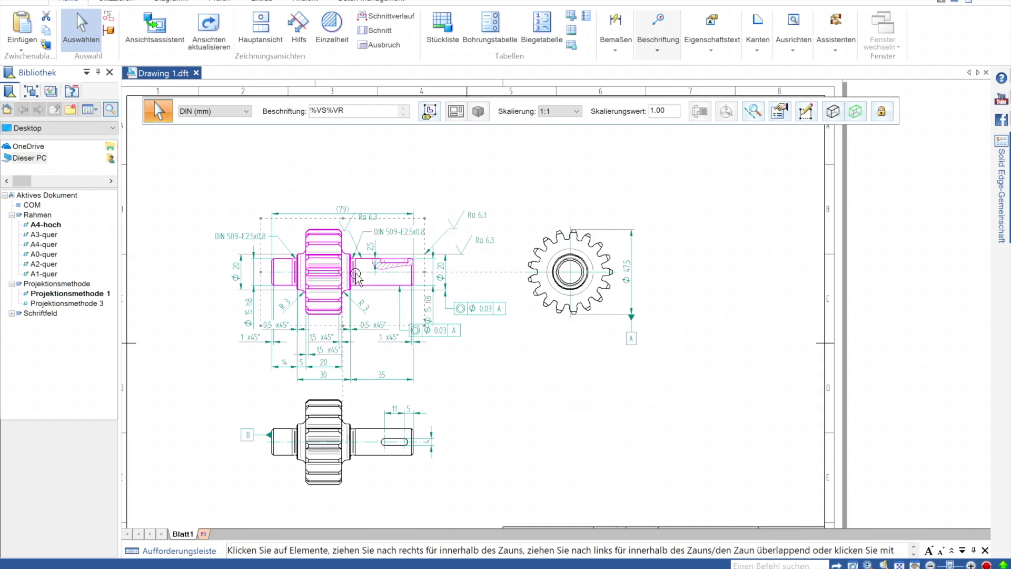
scroll(356, 277, "down", 2)
Turn the sketched triangle into Block1 and place a copy on the sheet
left_click(615, 50)
left_click(656, 50)
scroll(508, 354, "down", 1)
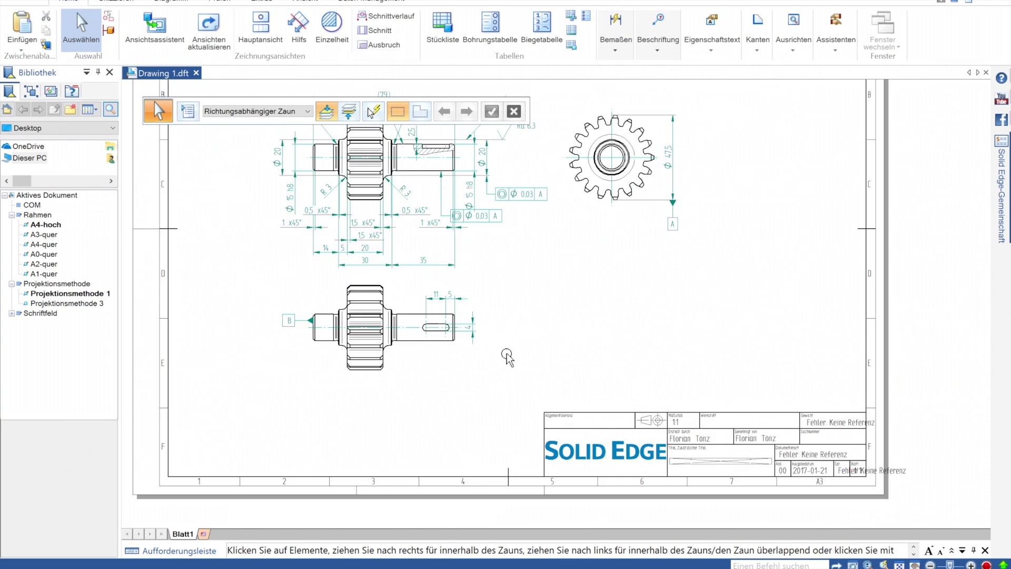
scroll(508, 354, "up", 4)
key("l")
key("Escape")
left_click_drag(516, 221, 737, 385)
left_click(971, 26)
left_click(514, 334)
scroll(629, 339, "down", 2)
left_click(629, 339)
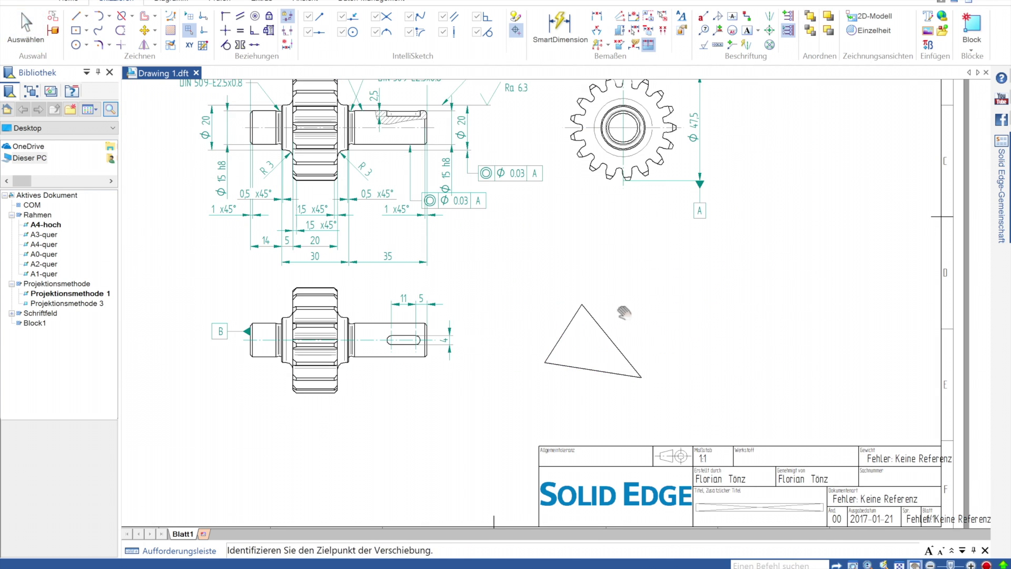
Edit Block1 to add a line across the triangle so both copies update
double_click(684, 342)
key("l")
left_click(458, 224)
left_click(690, 160)
left_click(869, 24)
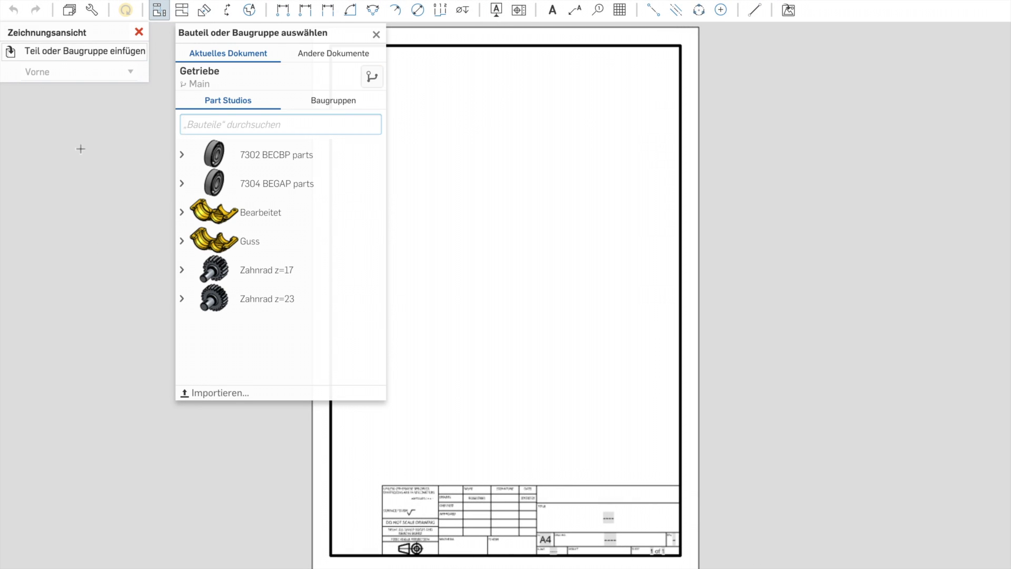
Insert Zahnrad z=17 as a main view plus a projected view
left_click(282, 298)
left_click(585, 232)
left_click(182, 16)
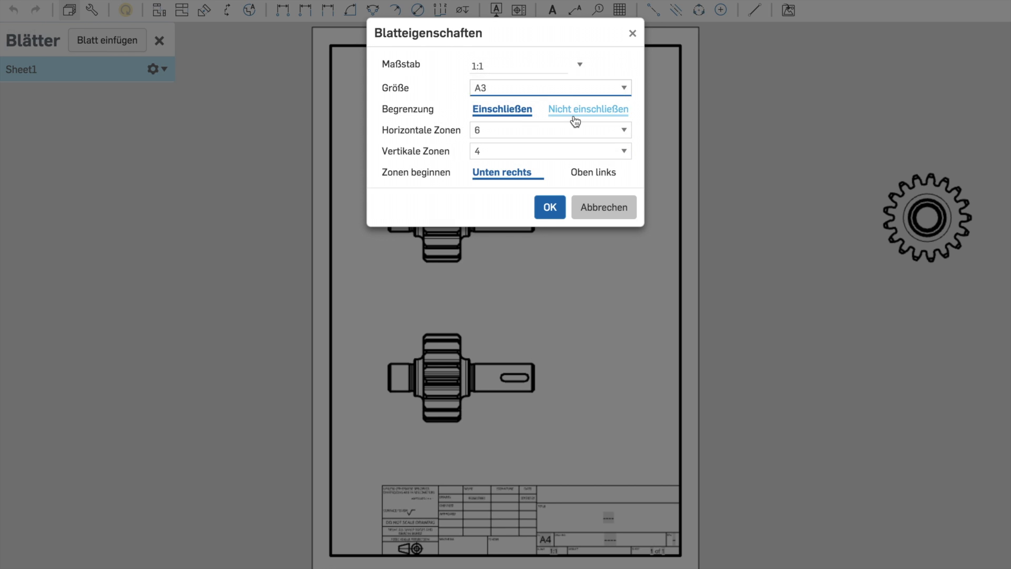
Set the sheet size to A3 with zones turned off, then open the drawing's properties
left_click(550, 217)
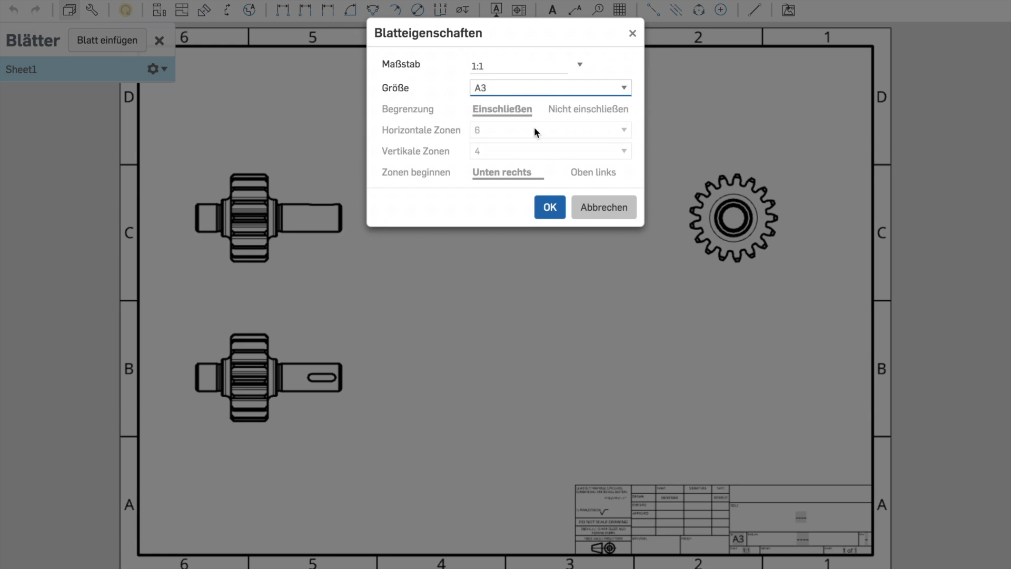
left_click(555, 108)
left_click(537, 147)
scroll(819, 532, "up", 3)
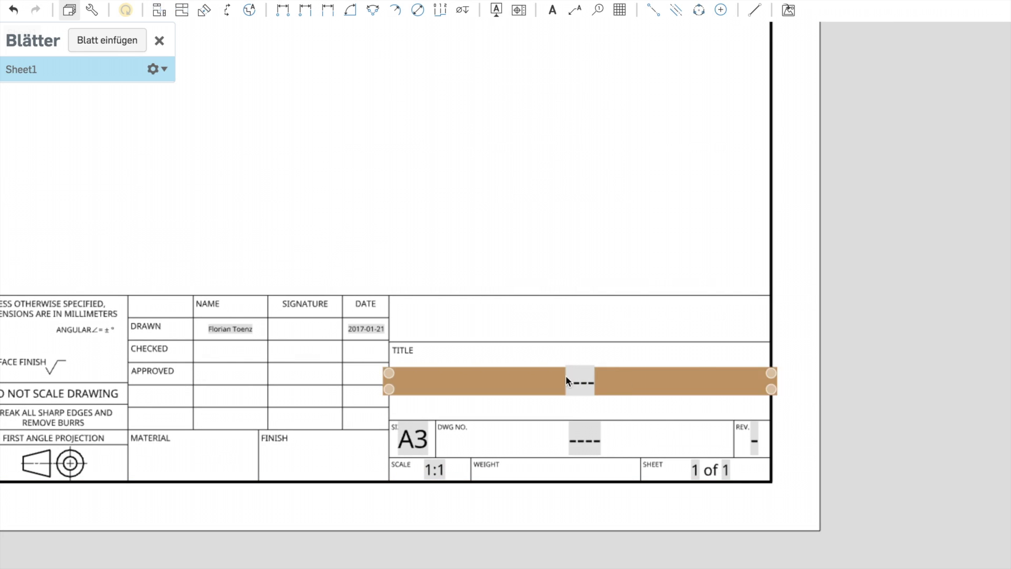
left_click(908, 520)
Set description Zahnrad z=17 and part number 0000 in Drawing 1's properties
type("Zahn")
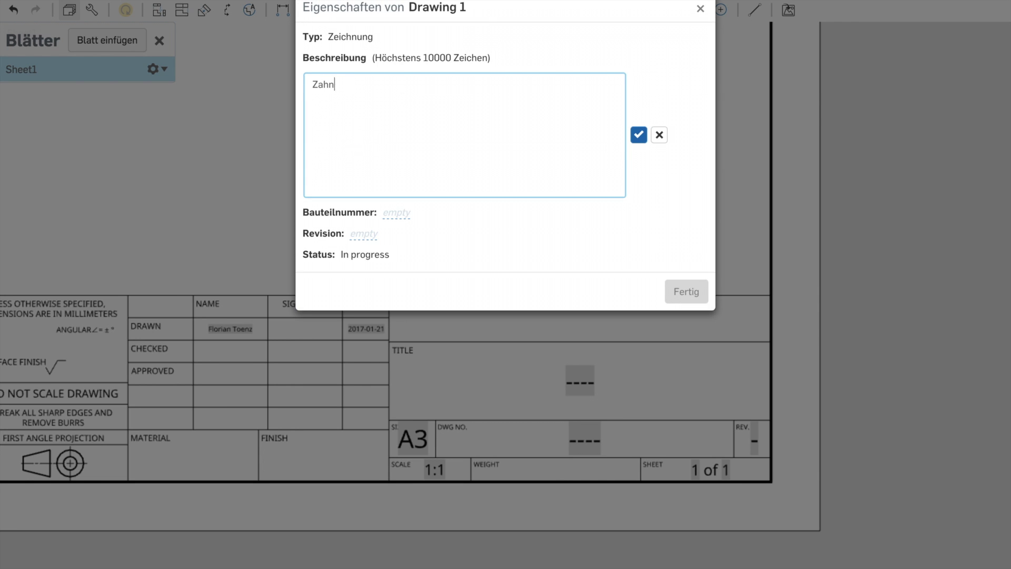
type("17")
left_click(401, 212)
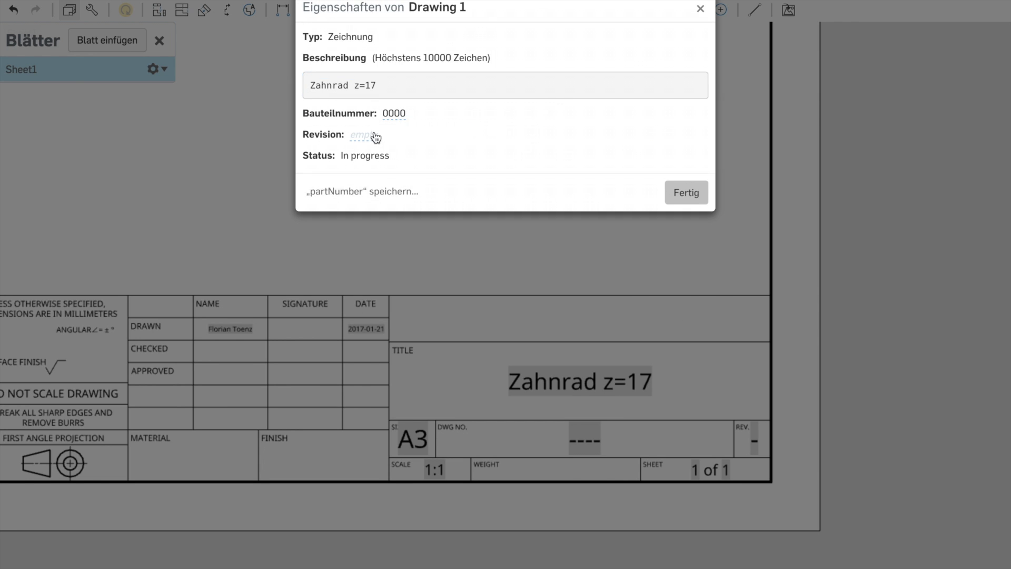
left_click(691, 197)
Try a 1:2 sheet scale on all views and check the available view scales
key("f")
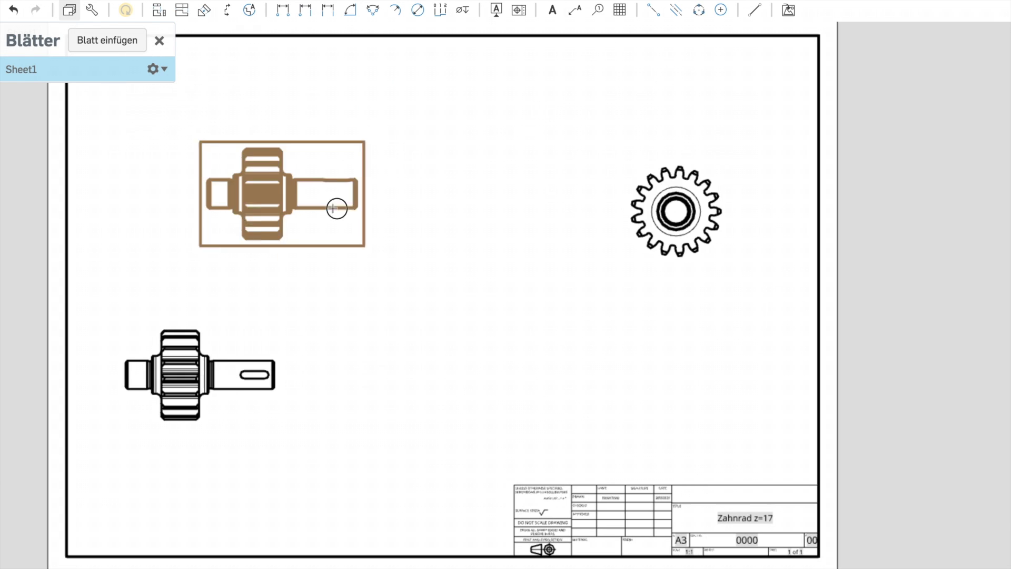
key("ctrl+a")
right_click(368, 209)
left_click(377, 232)
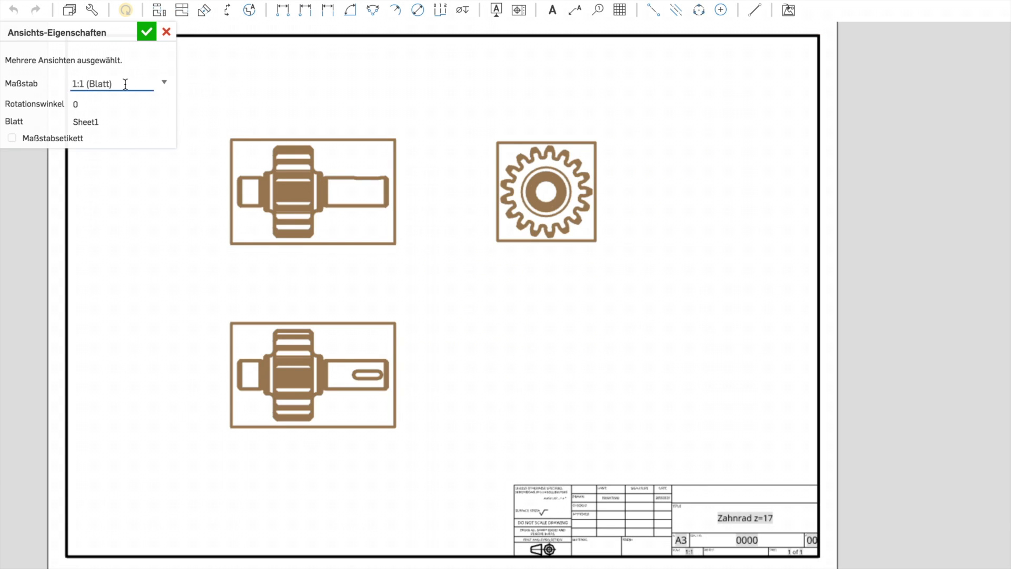
left_click(84, 16)
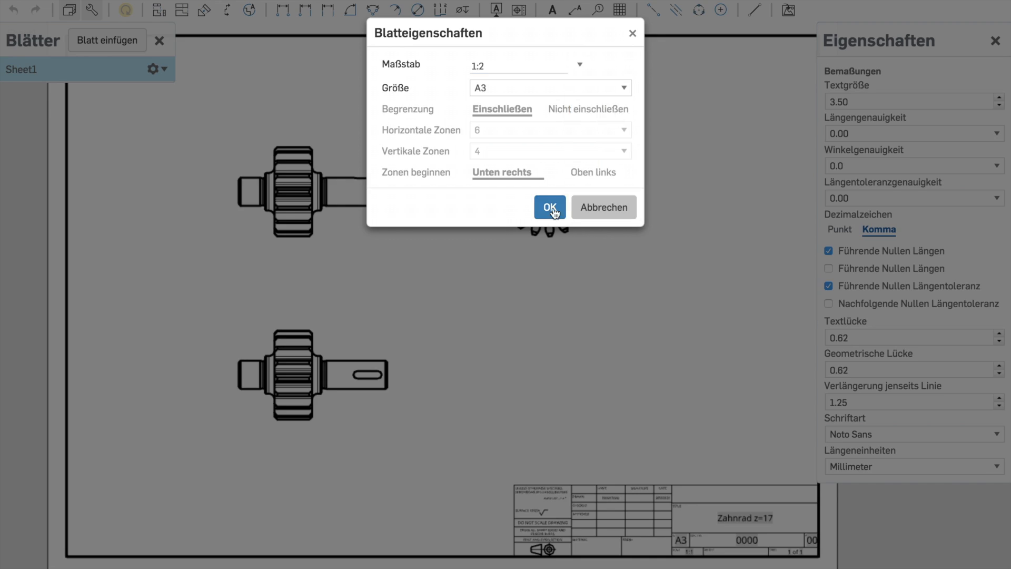
left_click(550, 208)
double_click(386, 190)
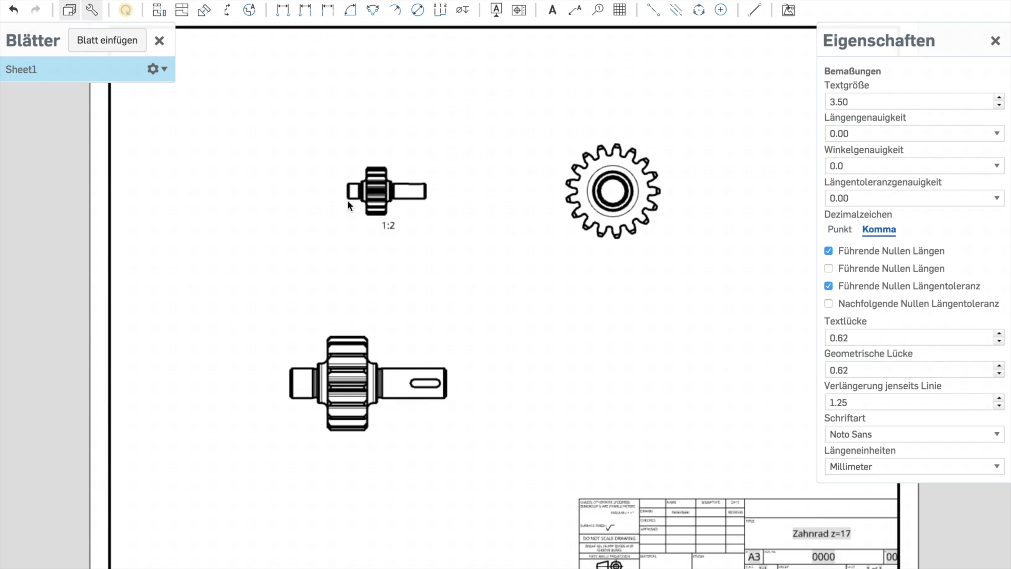
scroll(385, 208, "up", 4)
left_click(338, 129)
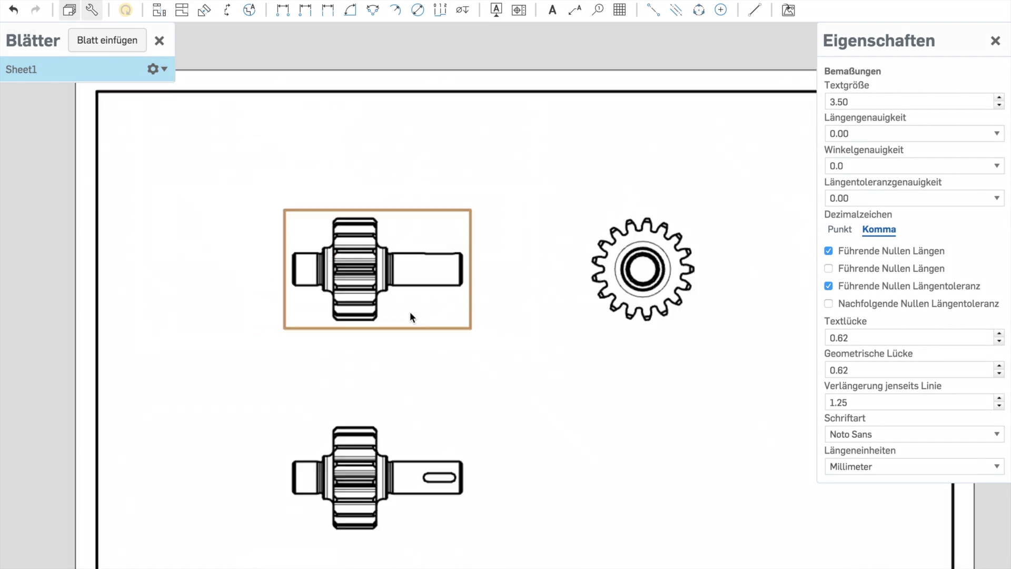
scroll(489, 155, "down", 5)
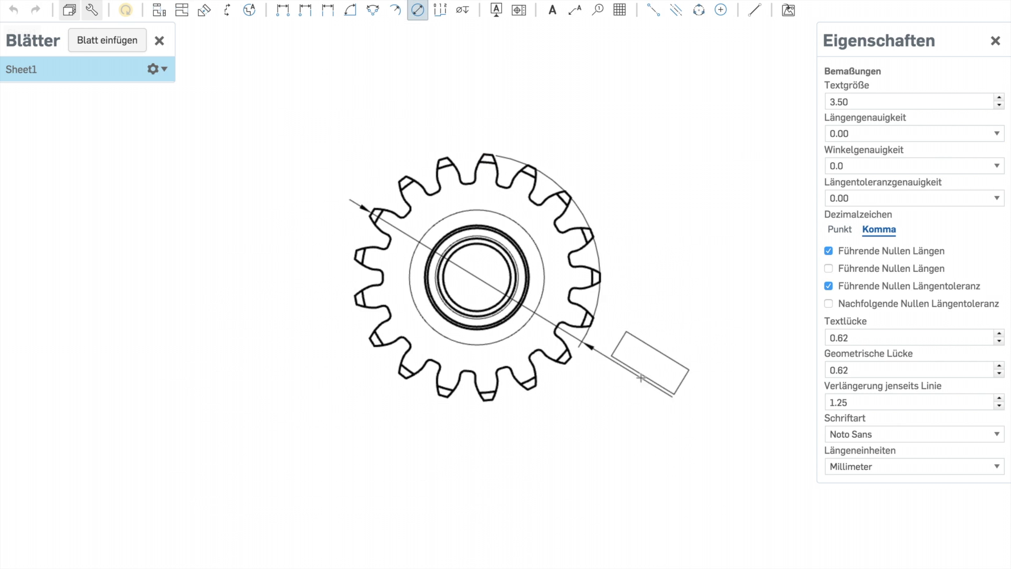
Dimension the Ø47,5 gear diameter and the 15 shaft diameter
left_click(639, 386)
scroll(672, 384, "down", 3)
scroll(547, 230, "up", 3)
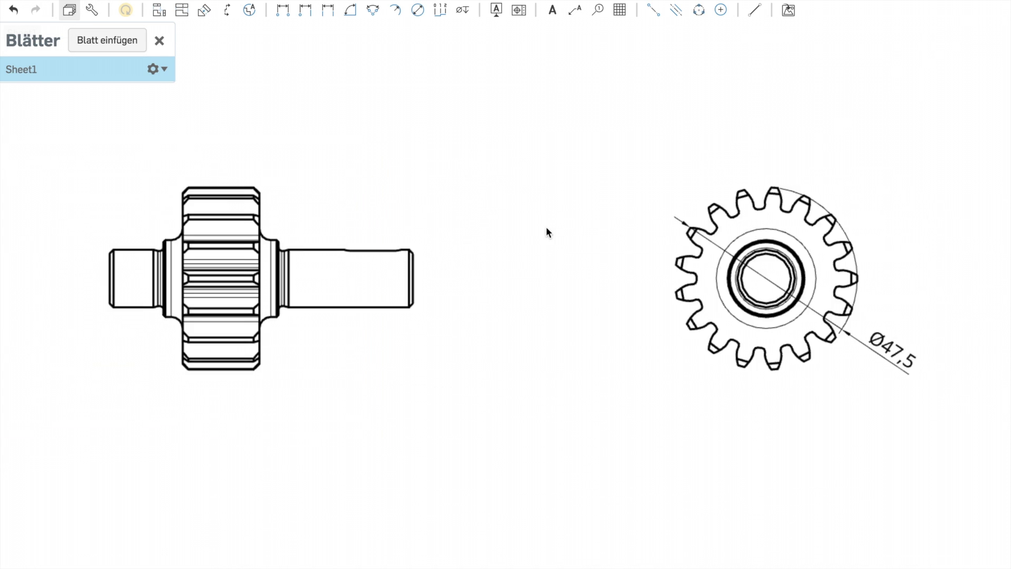
scroll(547, 230, "up", 2)
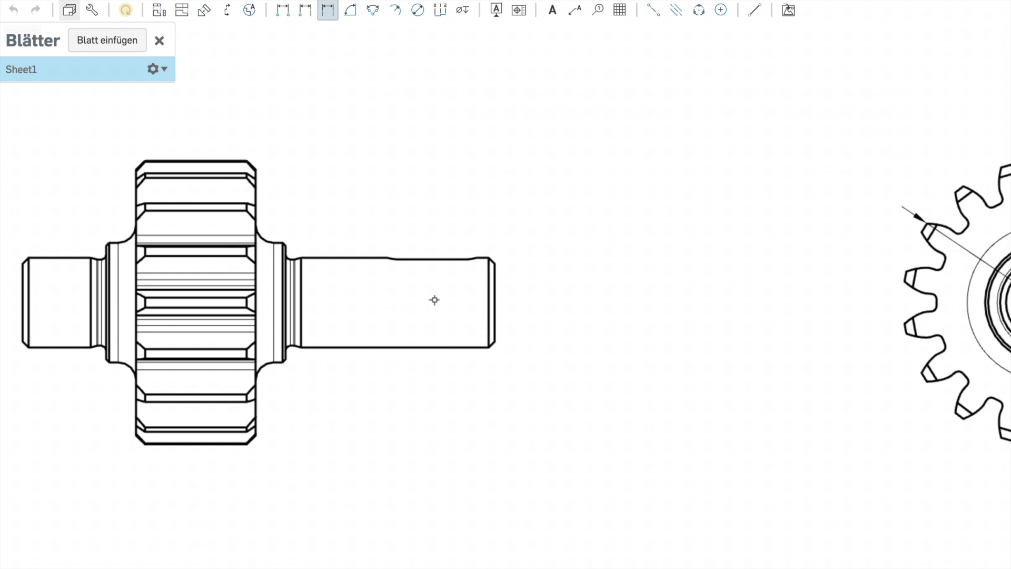
scroll(459, 365, "up", 2)
left_click(186, 238)
scroll(189, 241, "up", 2)
scroll(740, 384, "down", 5)
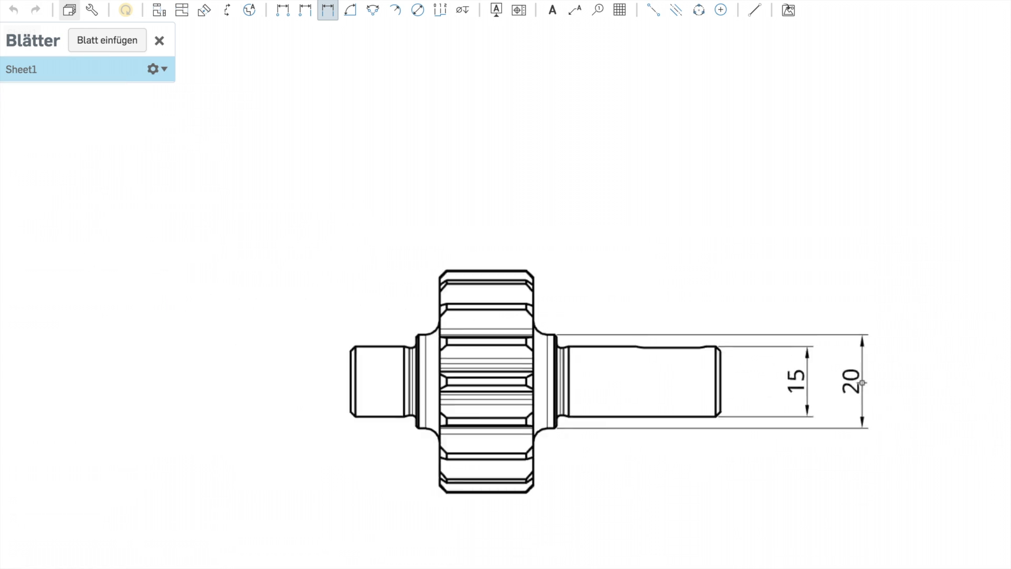
scroll(558, 237, "up", 3)
left_click(273, 298)
scroll(274, 298, "down", 3)
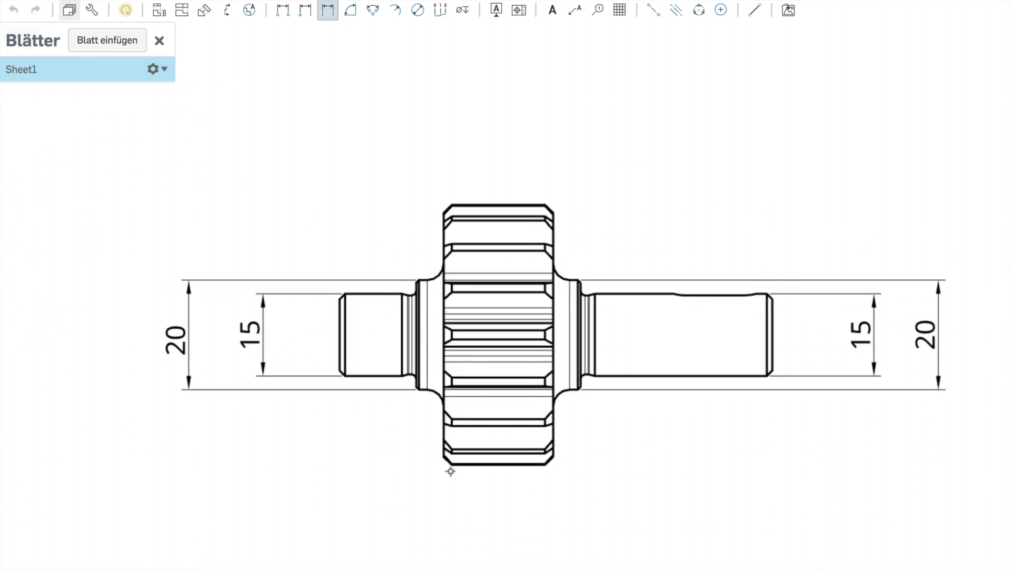
scroll(449, 469, "up", 3)
Add the shaft length dimensions, including 5, 30 overall and 35
left_click(489, 319)
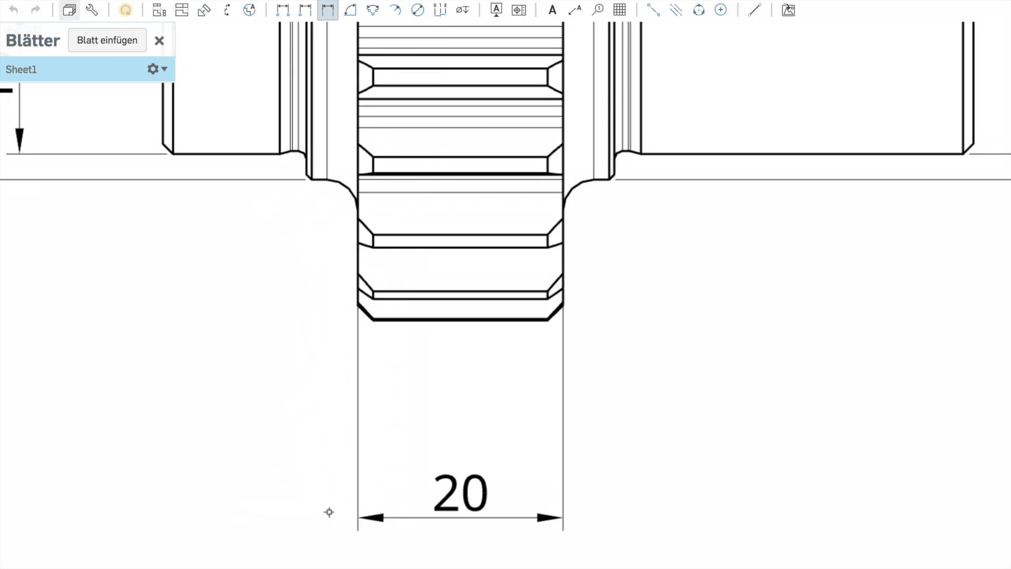
left_click(325, 483)
scroll(358, 163, "down", 2)
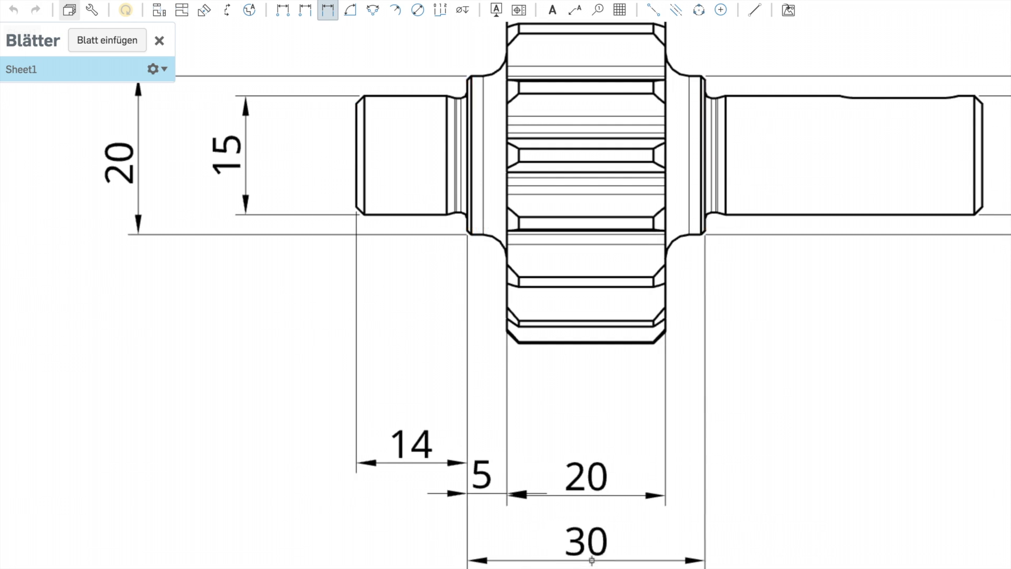
left_click(592, 560)
scroll(535, 345, "down", 2)
left_click(460, 424)
scroll(198, 304, "up", 5)
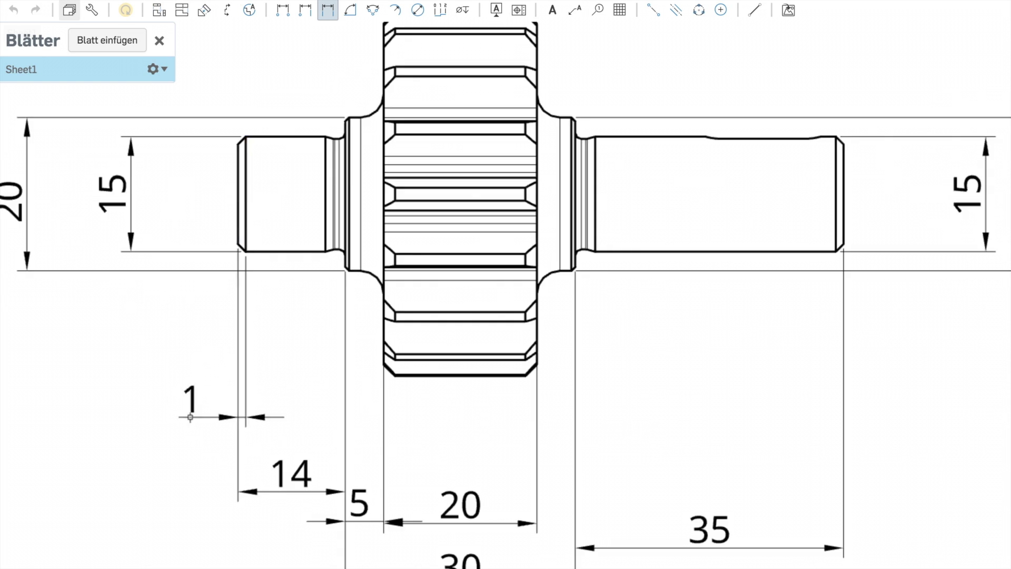
scroll(284, 266, "up", 2)
scroll(316, 327, "down", 5)
scroll(527, 295, "up", 4)
scroll(362, 398, "down", 4)
scroll(686, 241, "up", 4)
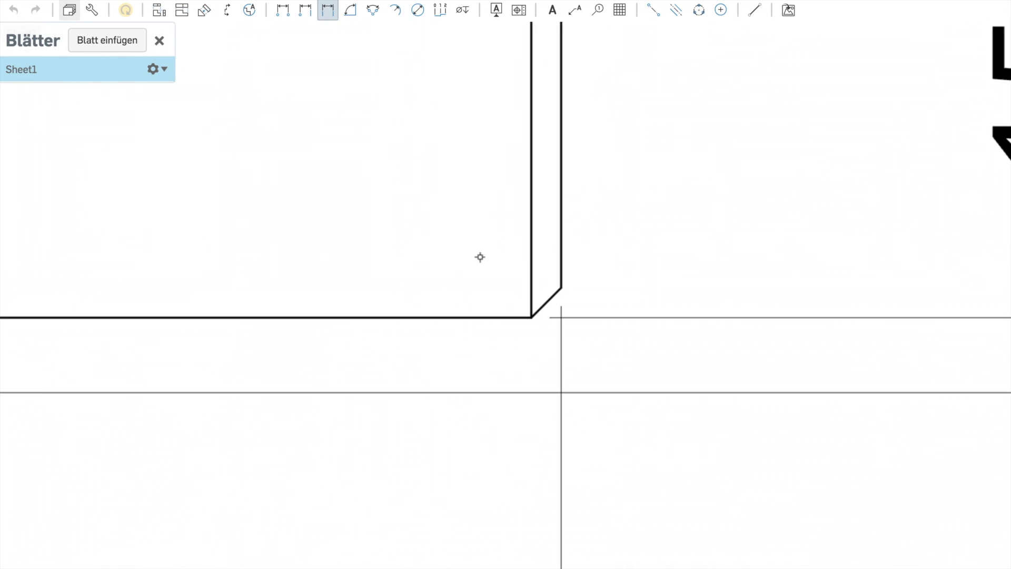
scroll(533, 389, "down", 4)
scroll(423, 365, "down", 3)
Append x45° to the chamfer dimensions and add the Ø symbol to the four diameters
left_click(188, 379)
type("x45°")
left_click(165, 242)
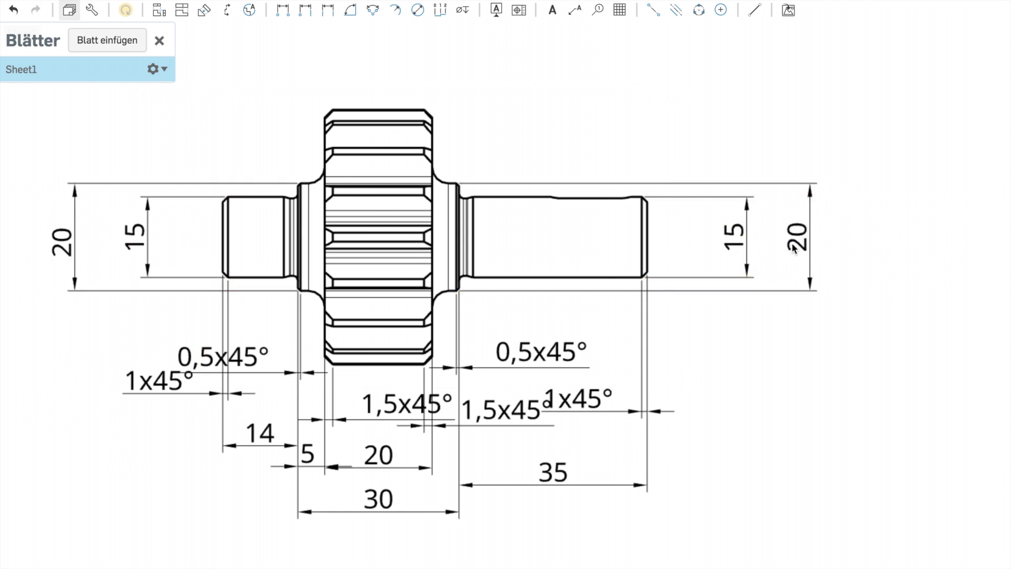
left_click(98, 291)
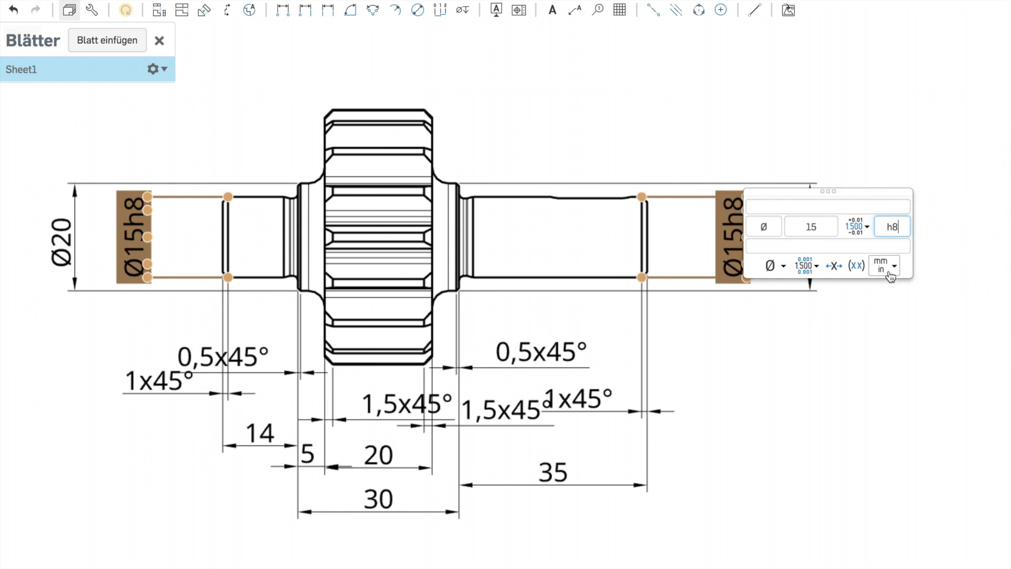
Close the dimension editor and finish adding the R3 radius dimensions
key("Escape")
scroll(302, 94, "up", 3)
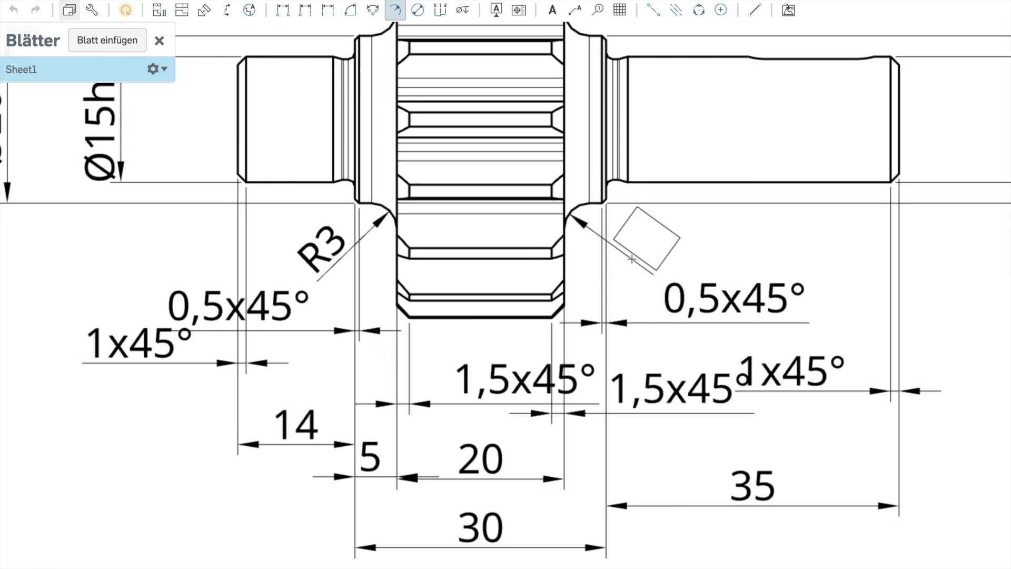
key("Escape")
scroll(421, 249, "down", 3)
scroll(420, 360, "up", 3)
Select the 30 and other length dimensions together, then clear the selection
left_click(420, 358)
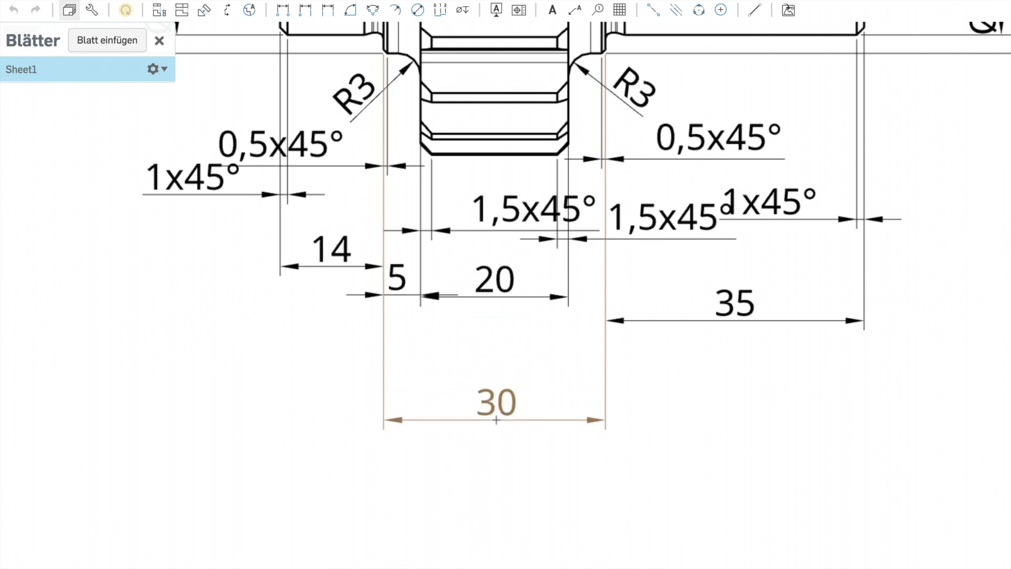
left_click(617, 363)
left_click(493, 339)
scroll(634, 461, "down", 2)
key("Escape")
scroll(611, 406, "up", 2)
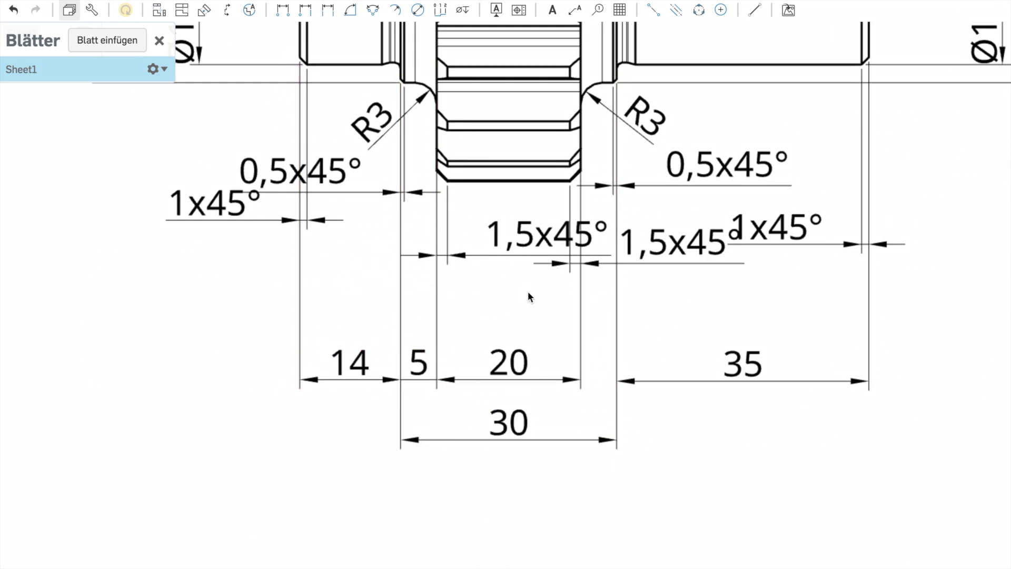
Align the 14, 5 and 20 dimensions in a row and level the 35 with the 30
scroll(529, 296, "down", 2)
left_click_drag(721, 451, 147, 357)
left_click_drag(756, 429, 135, 338)
left_click_drag(583, 390, 500, 384)
left_click_drag(493, 423, 493, 442)
scroll(444, 319, "up", 2)
Reposition both 1,5x45° chamfer callouts and drop the right 1x45° near the 35
left_click_drag(350, 287, 351, 348)
left_click(428, 351)
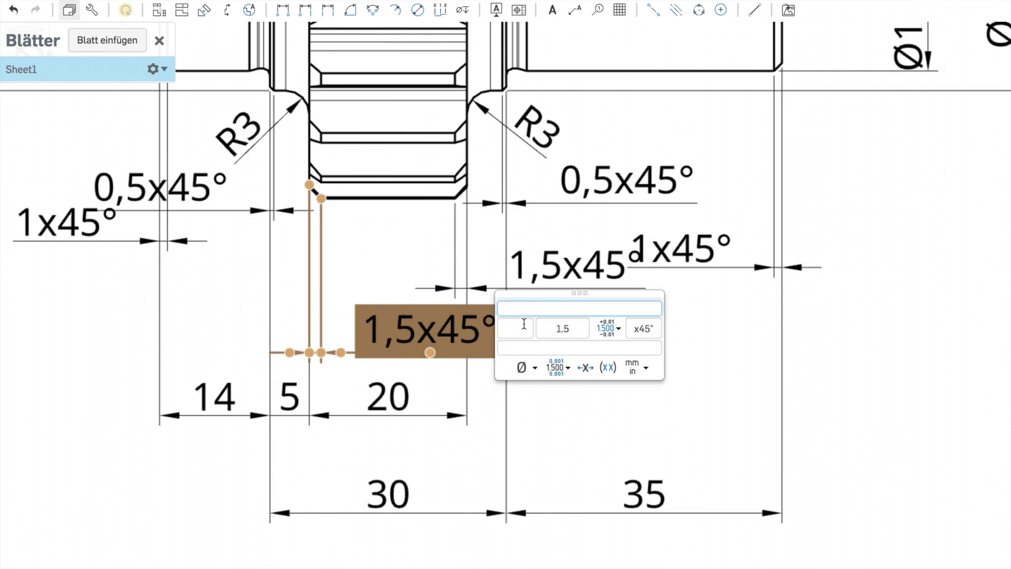
left_click_drag(428, 352, 162, 354)
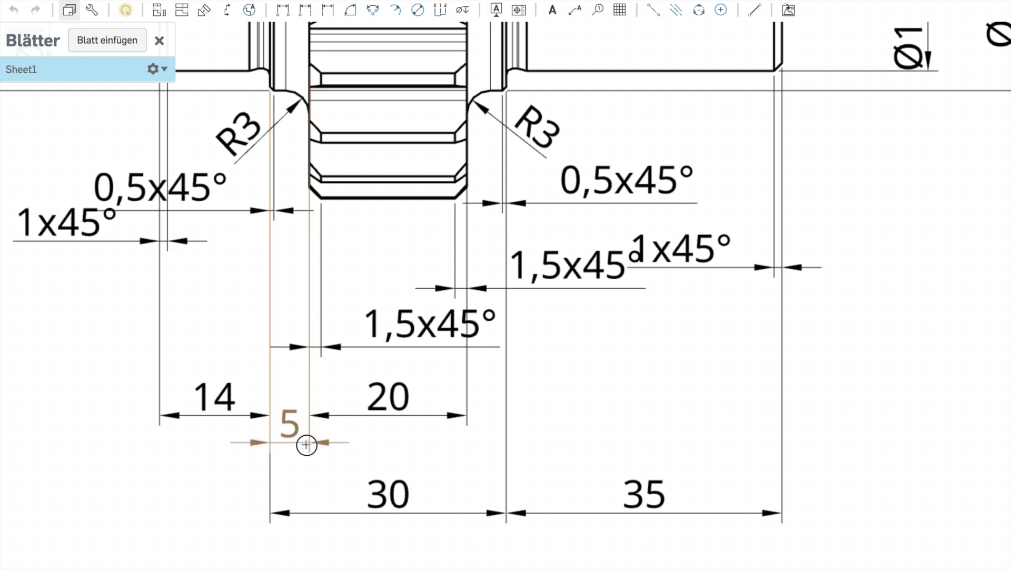
scroll(346, 368, "up", 1)
mouse_move(450, 298)
left_mouse_down()
mouse_move(404, 295)
mouse_move(543, 311)
left_mouse_up()
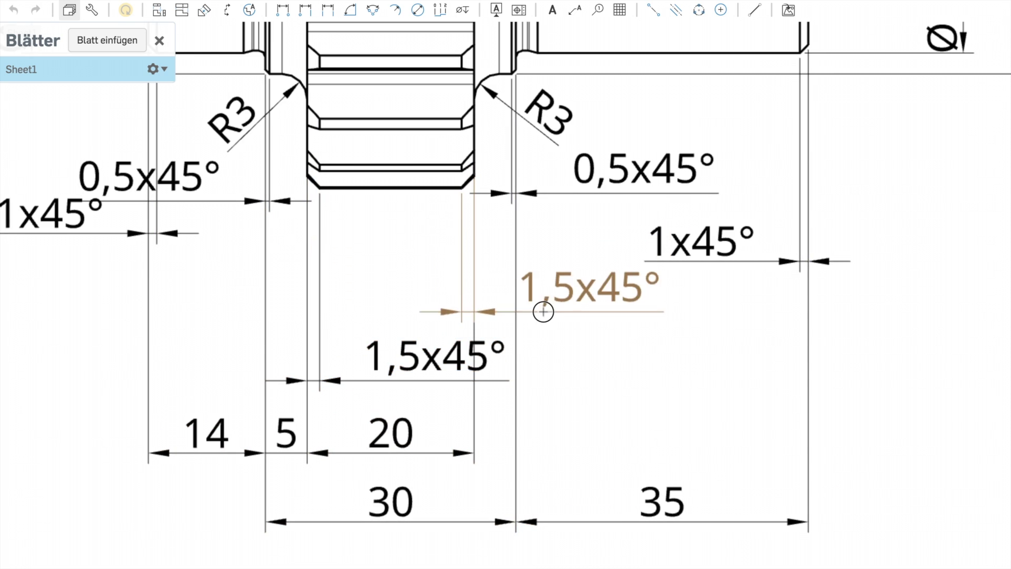
left_click_drag(700, 241, 700, 363)
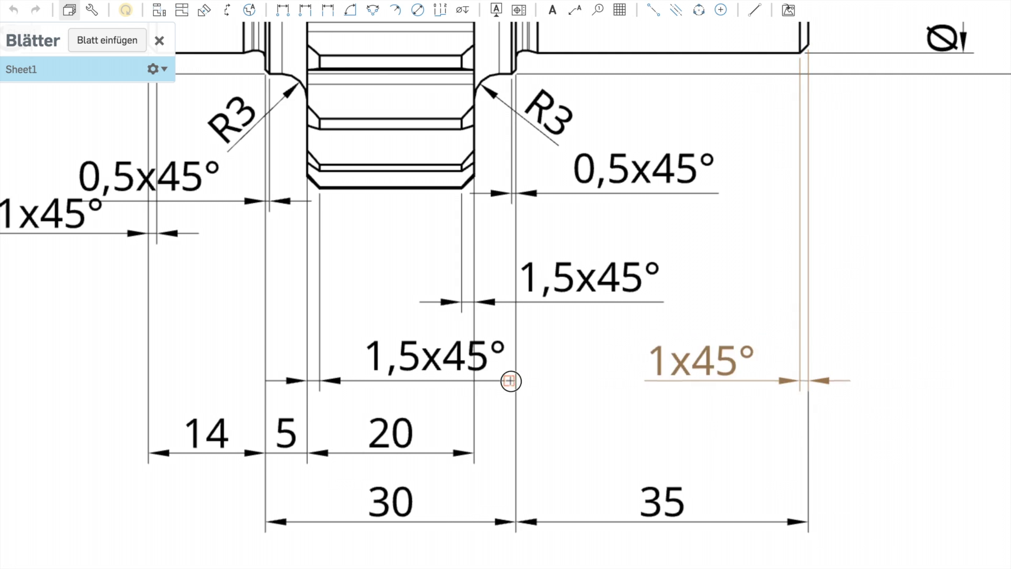
Stagger the 1x45° and 0,5x45° chamfer callouts so they no longer overlap
middle_click_drag(514, 378, 682, 385)
mouse_move(218, 220)
left_mouse_down()
mouse_move(424, 221)
mouse_move(424, 288)
left_mouse_up()
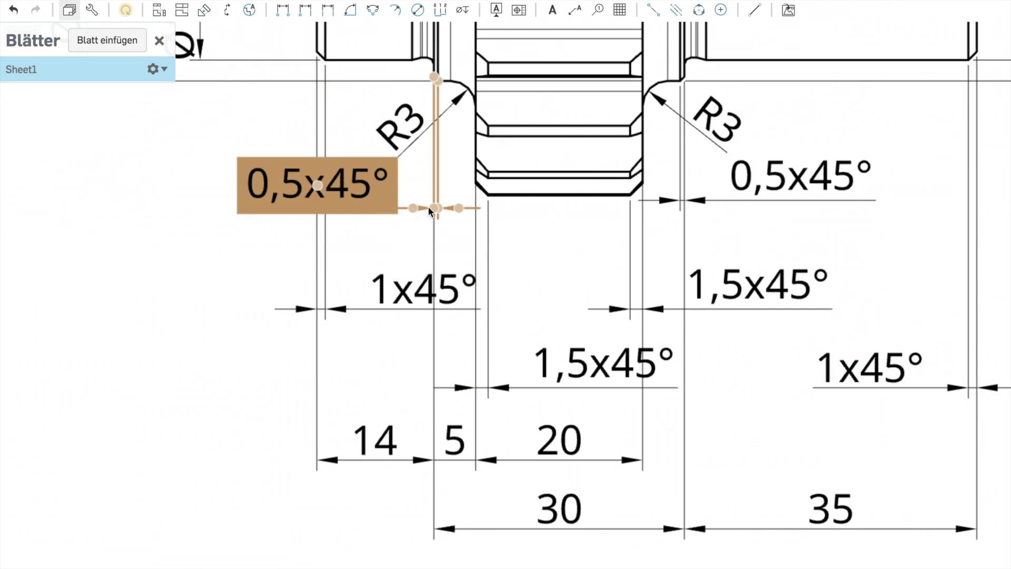
left_click_drag(360, 158, 360, 227)
left_click_drag(328, 311, 328, 352)
left_click_drag(273, 269, 510, 269)
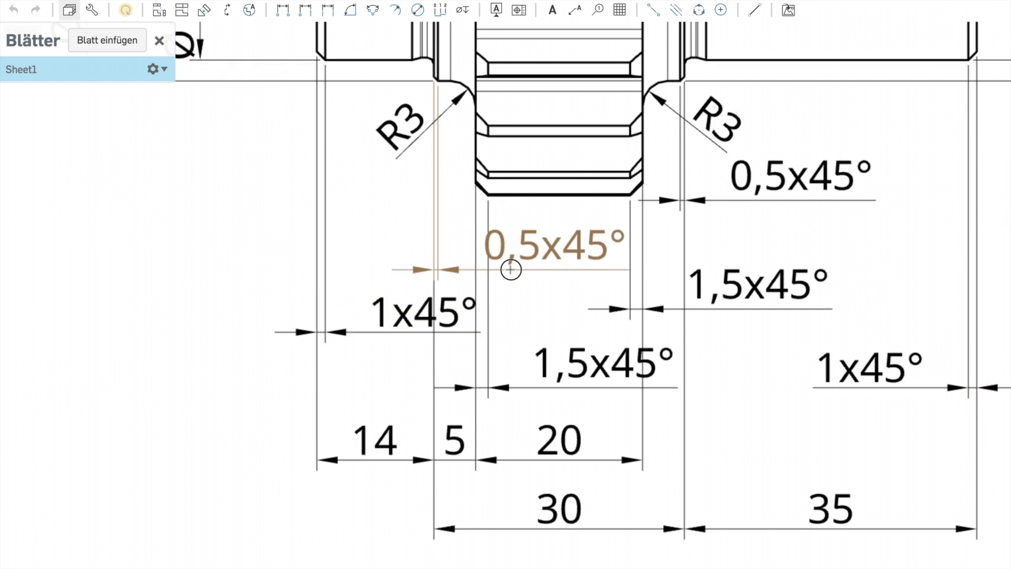
left_click(305, 332)
left_click_drag(631, 308, 694, 325)
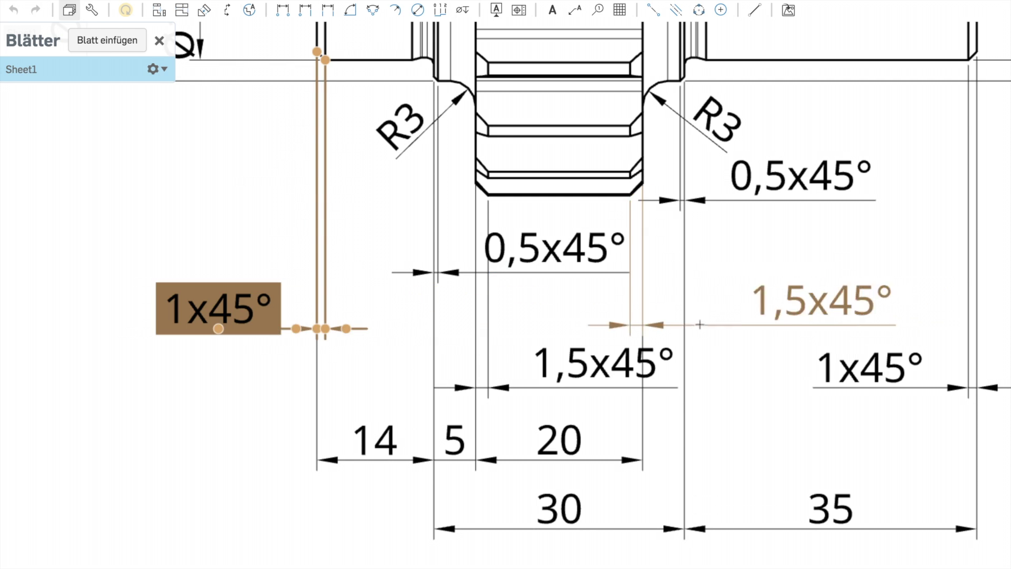
scroll(753, 378, "down", 5)
left_click_drag(622, 260, 603, 309)
scroll(515, 417, "up", 5)
left_click(450, 269)
scroll(140, 411, "up", 1)
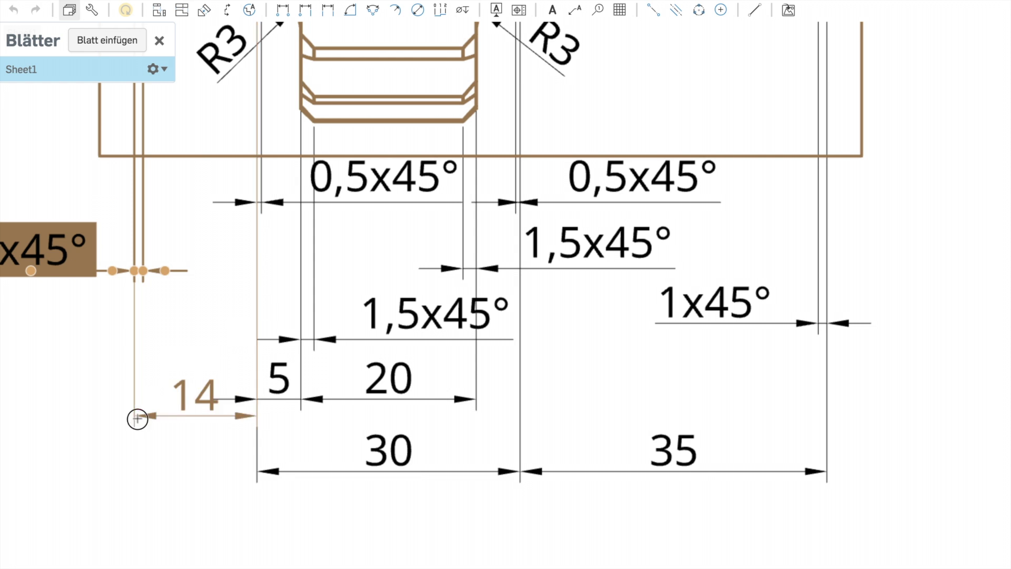
Lower the length-dimension rows, moving the 30 and 35 row further down
left_click_drag(328, 379, 328, 394)
left_click_drag(388, 449, 517, 494)
left_click(824, 323)
scroll(835, 235, "down", 5)
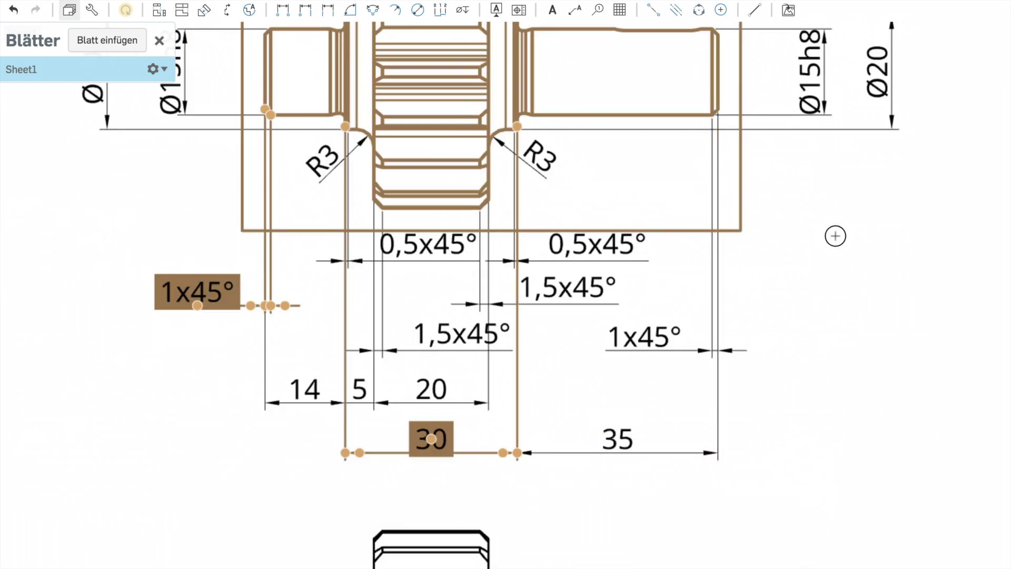
scroll(801, 264, "up", 5)
scroll(237, 344, "down", 5)
scroll(494, 495, "up", 5)
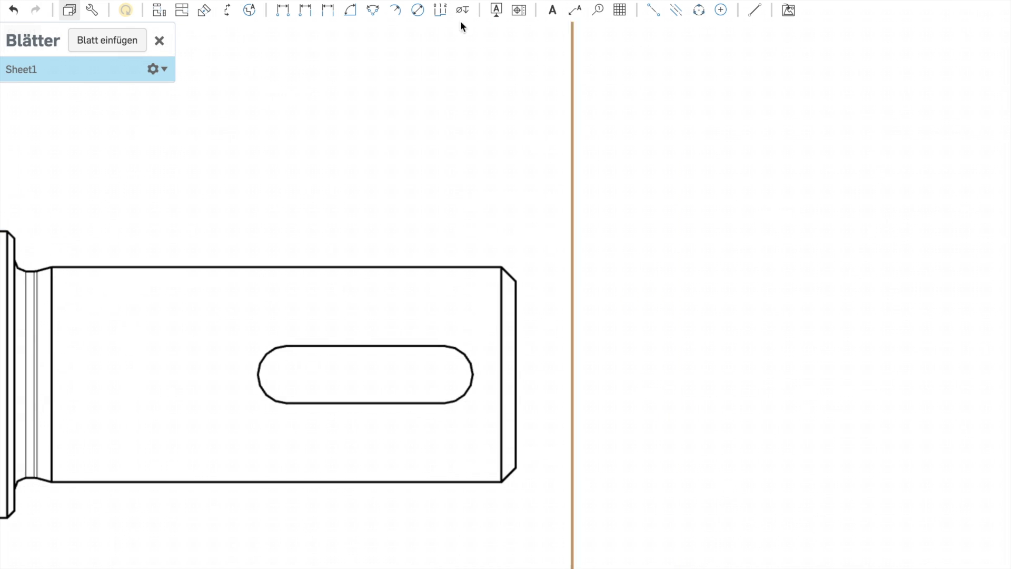
Inspect the keyway slot's center marks and their properties, then close the properties panel
left_click(448, 377)
right_click(614, 284)
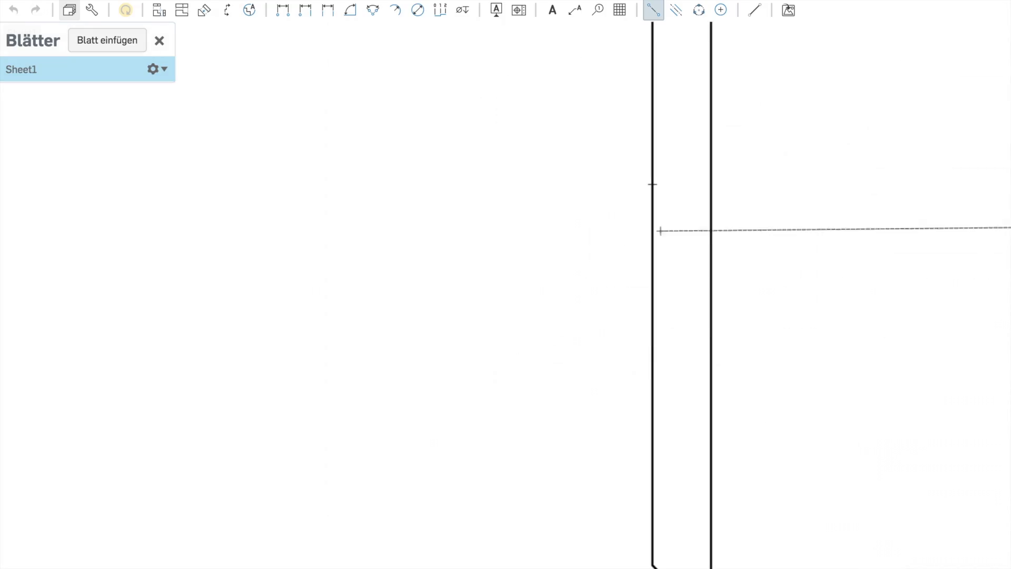
scroll(232, 260, "up", 2)
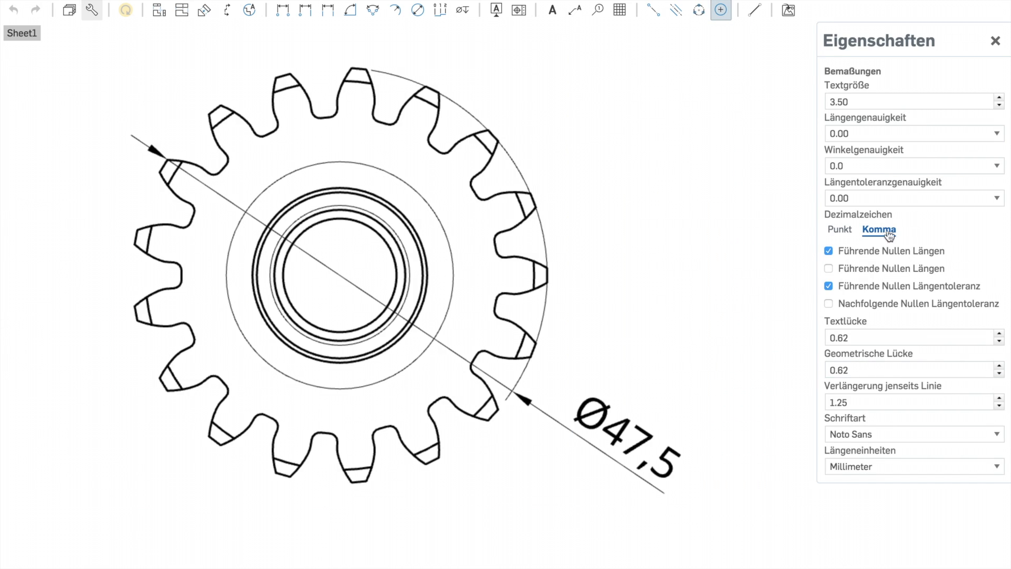
left_click(994, 41)
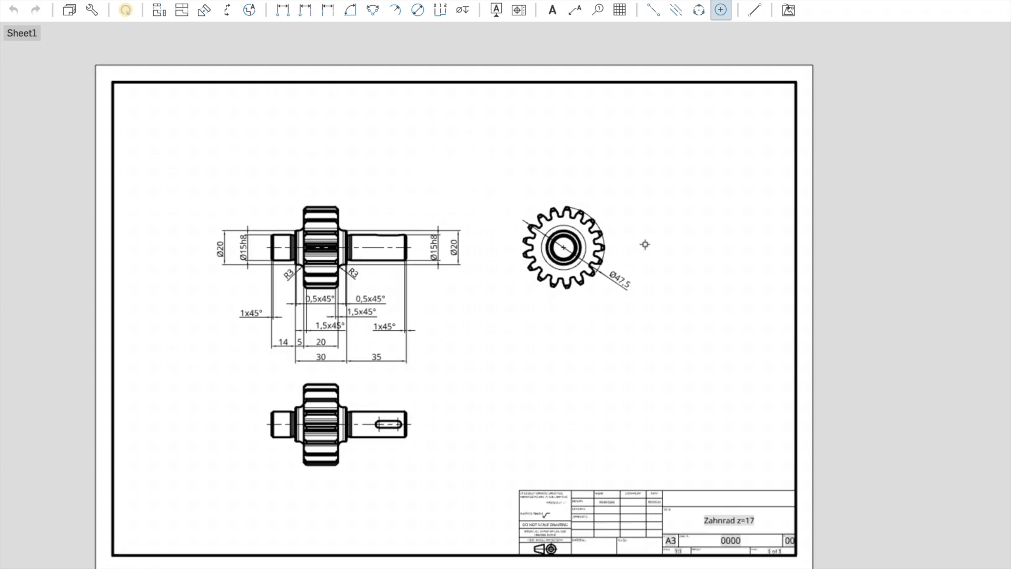
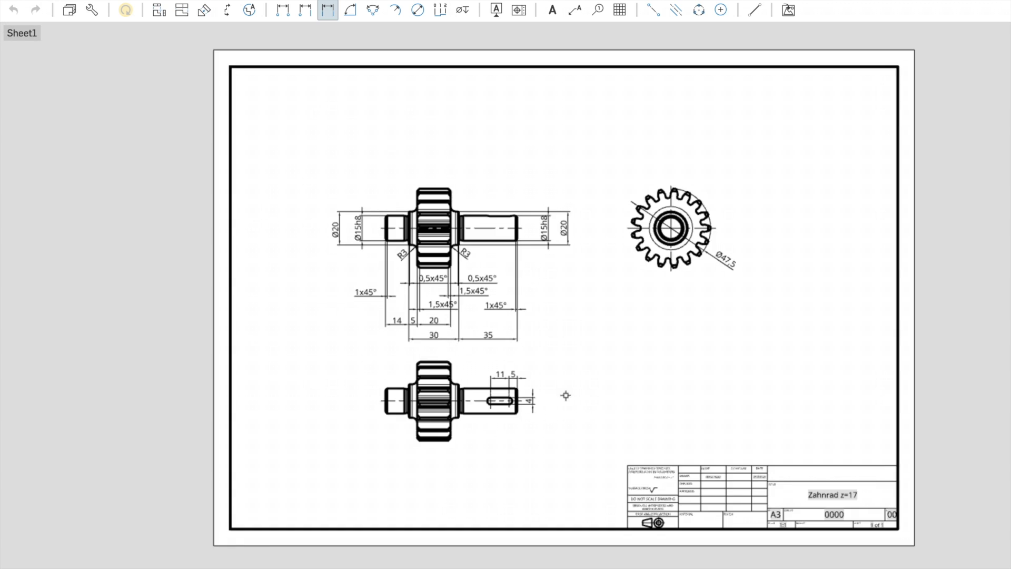
Insert a new end view of Zahnrad z=17 beside the sheet
scroll(565, 395, "up", 3)
scroll(783, 242, "up", 3)
left_click(282, 9)
scroll(519, 86, "up", 3)
left_click(496, 9)
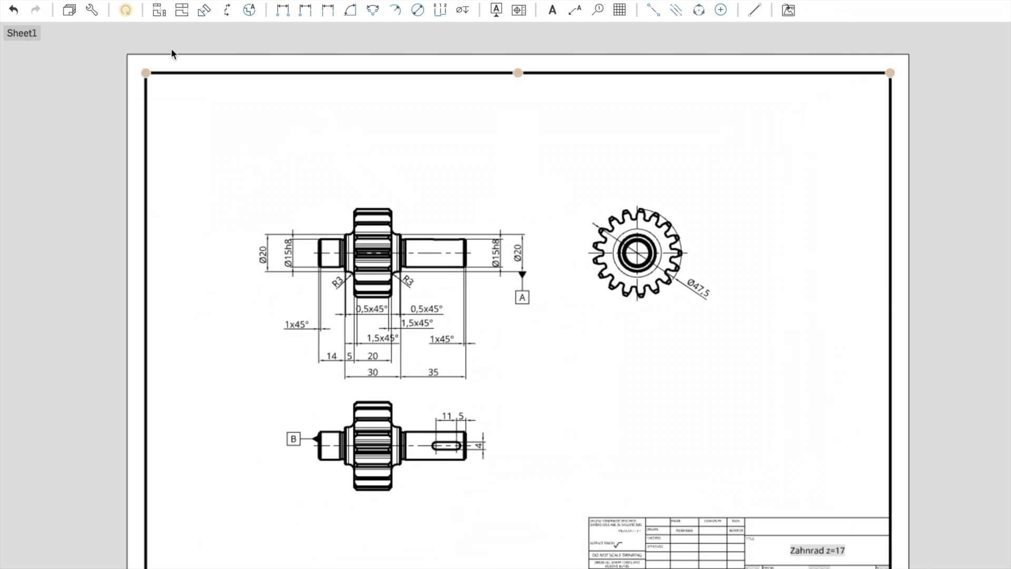
left_click(152, 16)
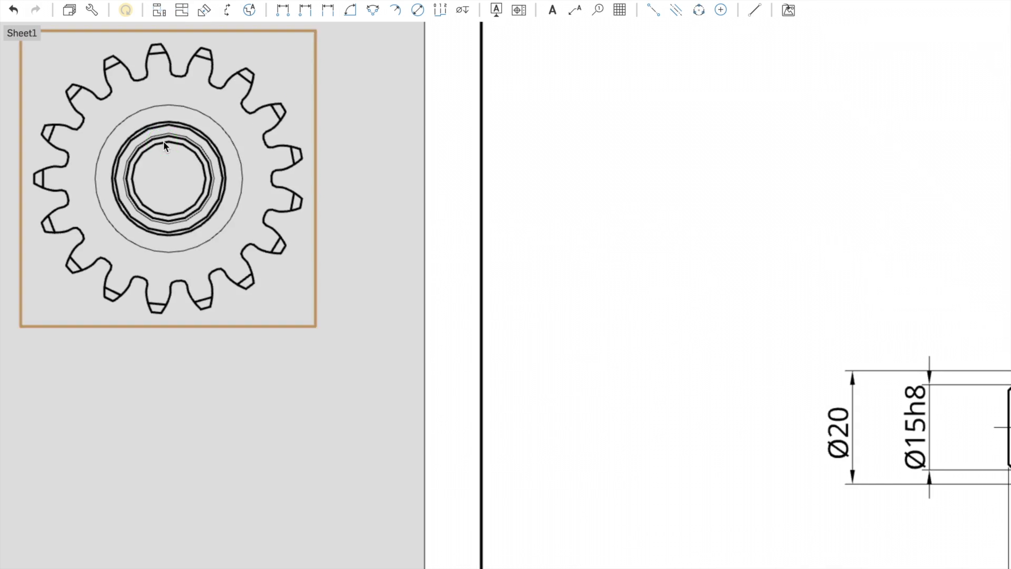
left_click(168, 179)
key("Return")
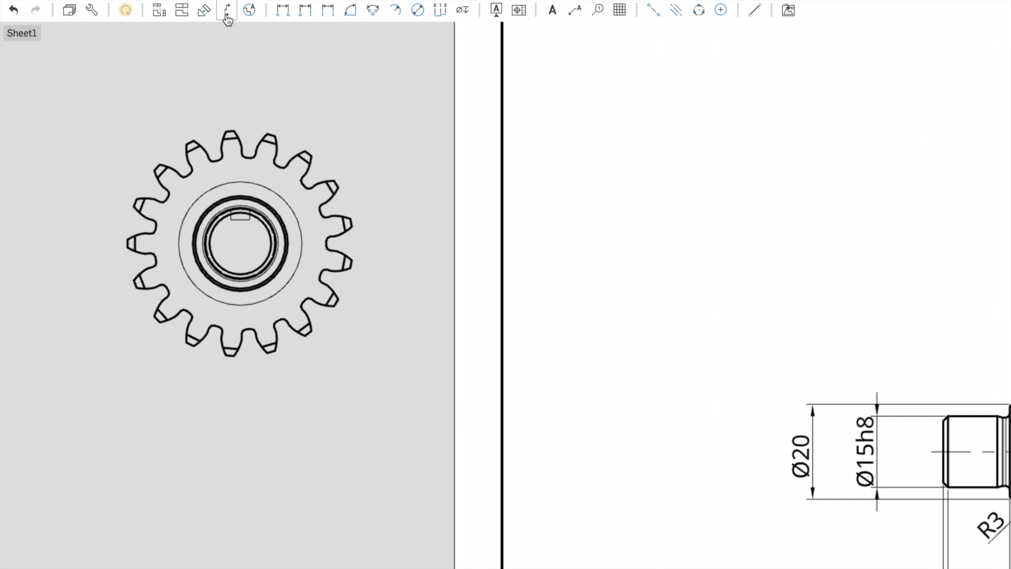
Check the Ansichts-Eigenschaften of section view A-A
right_click(371, 238)
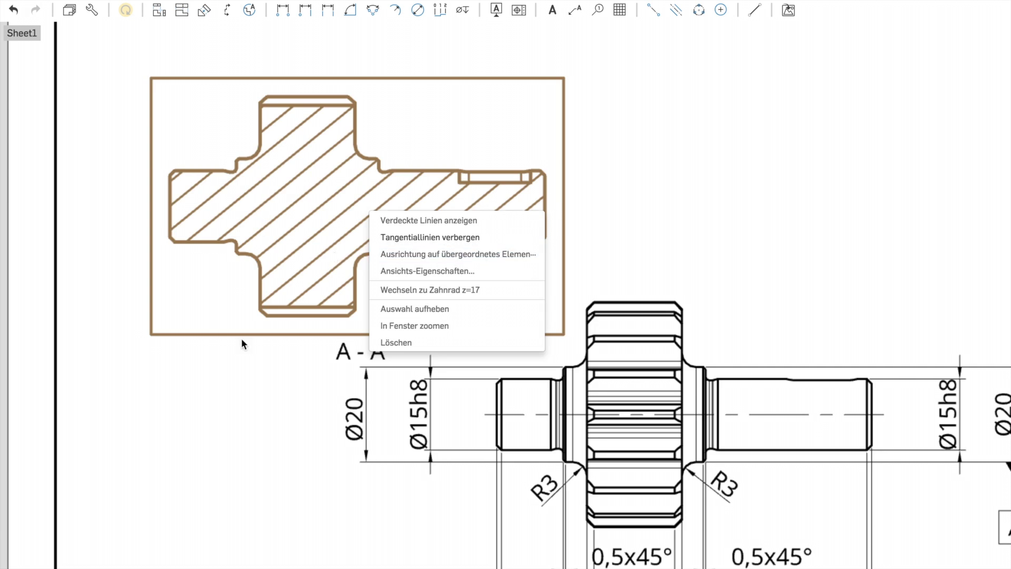
left_click(415, 271)
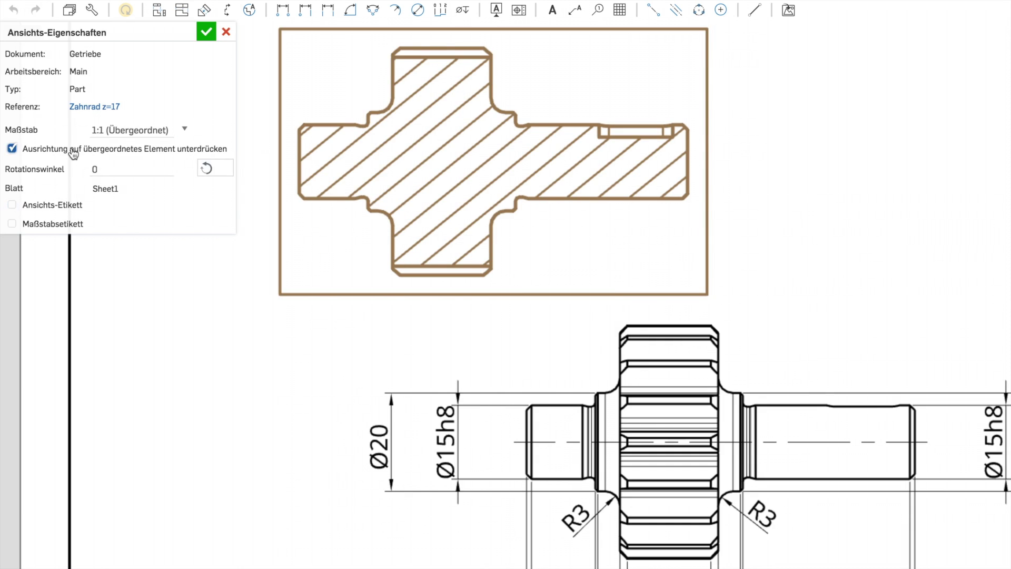
key("Return")
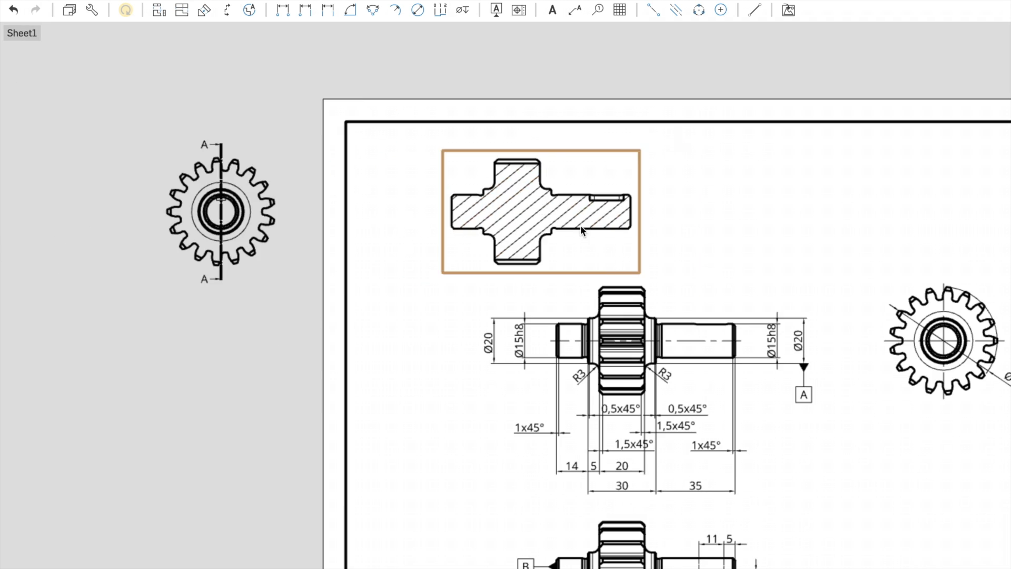
left_click(249, 10)
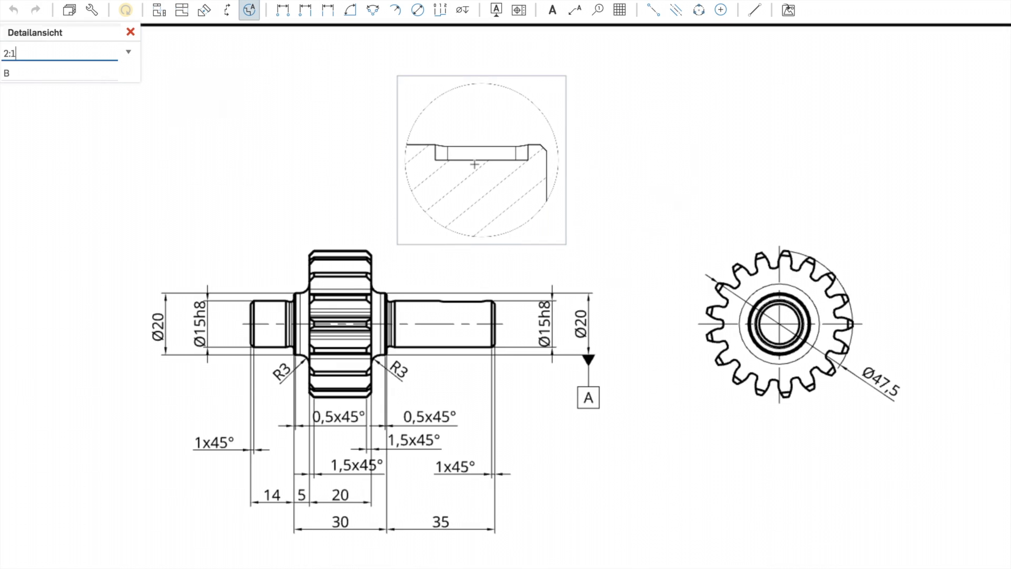
Place detail view B above the main view and mark detail circle C on the shaft
left_click(474, 144)
scroll(487, 235, "down", 3)
scroll(488, 235, "up", 10)
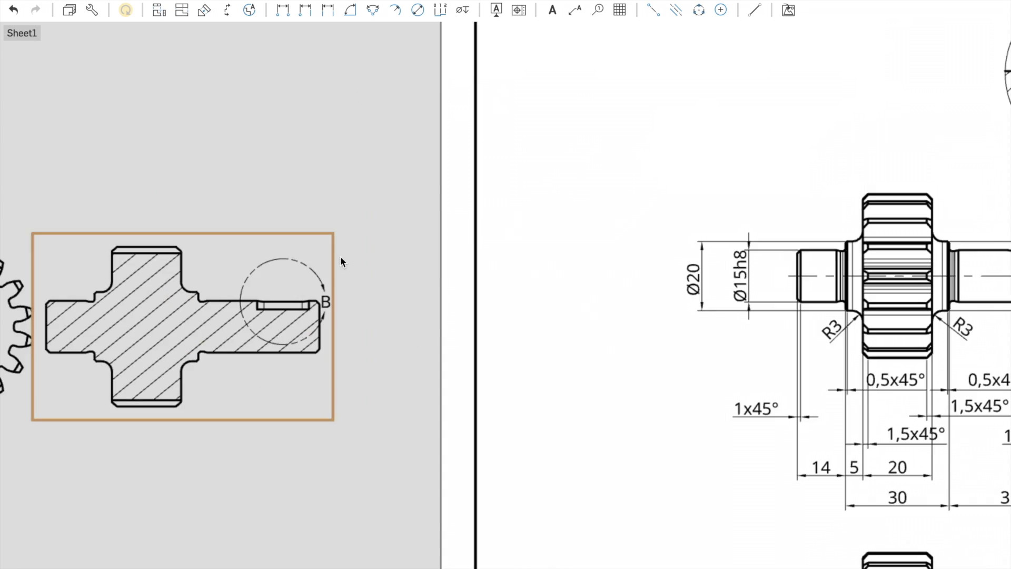
left_click(249, 10)
scroll(505, 330, "down", 5)
left_click(251, 267)
scroll(579, 294, "up", 10)
scroll(786, 262, "down", 3)
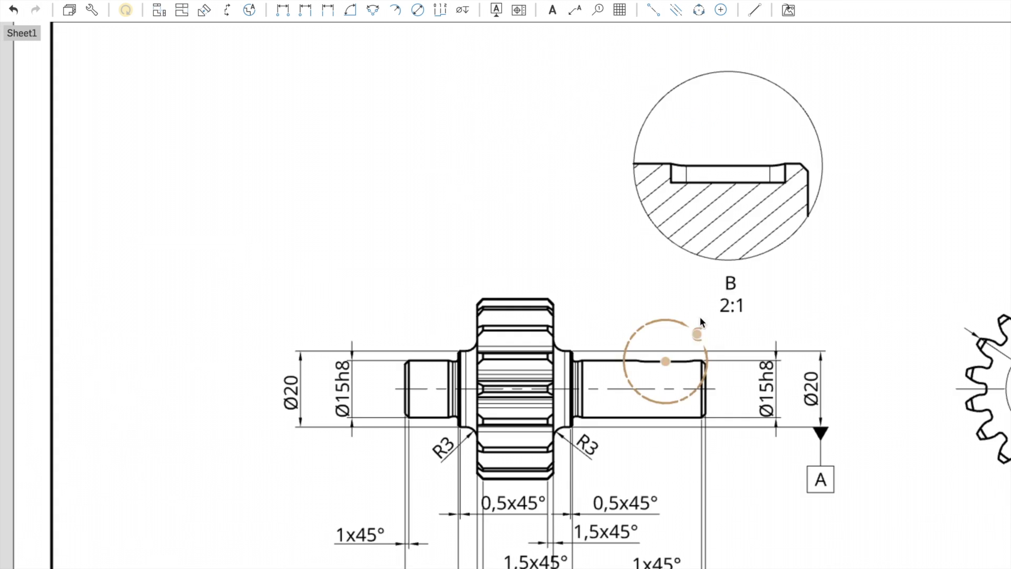
scroll(860, 244, "down", 3)
Review the detail view properties and set the detail label to B 2:1
right_click(345, 213)
left_click(392, 258)
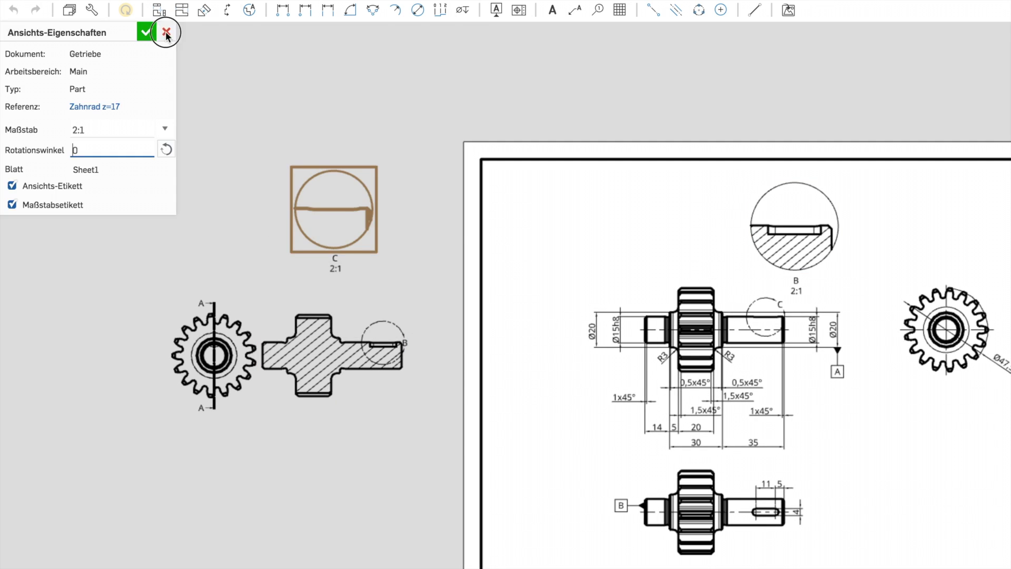
left_click(164, 30)
scroll(784, 308, "up", 5)
right_click(769, 302)
scroll(874, 275, "down", 5)
double_click(153, 231)
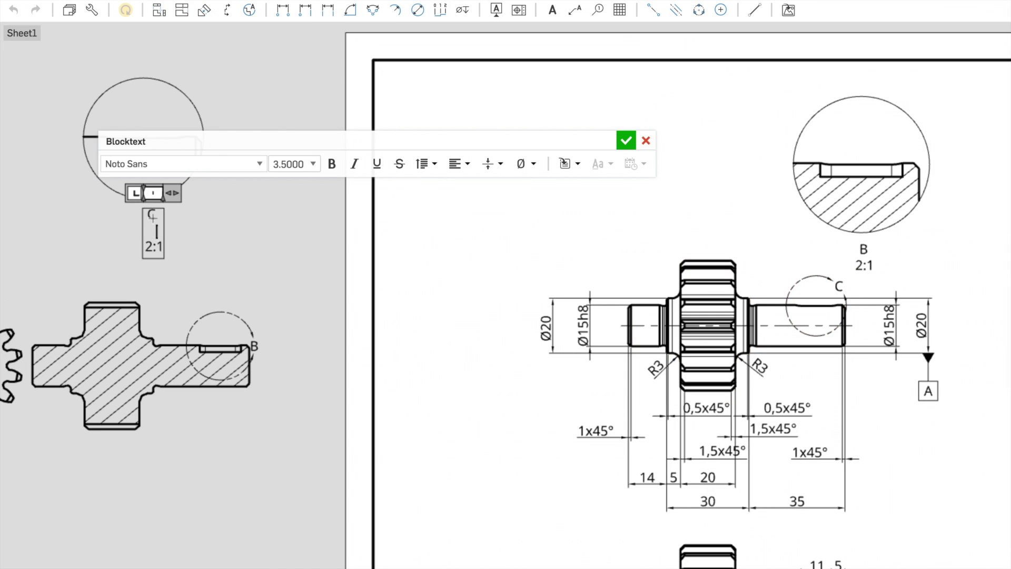
type("B")
left_click(210, 211)
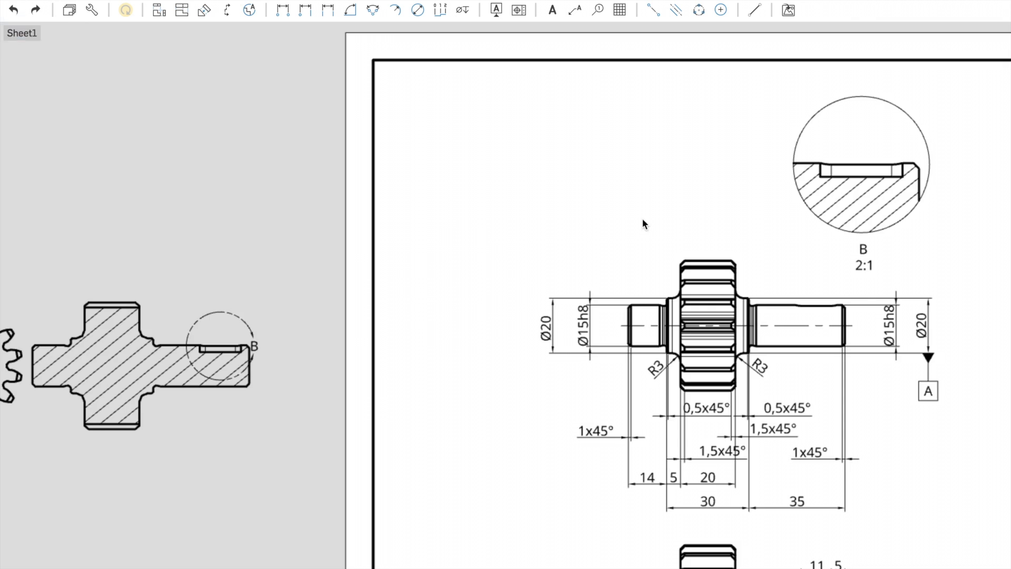
left_click(249, 9)
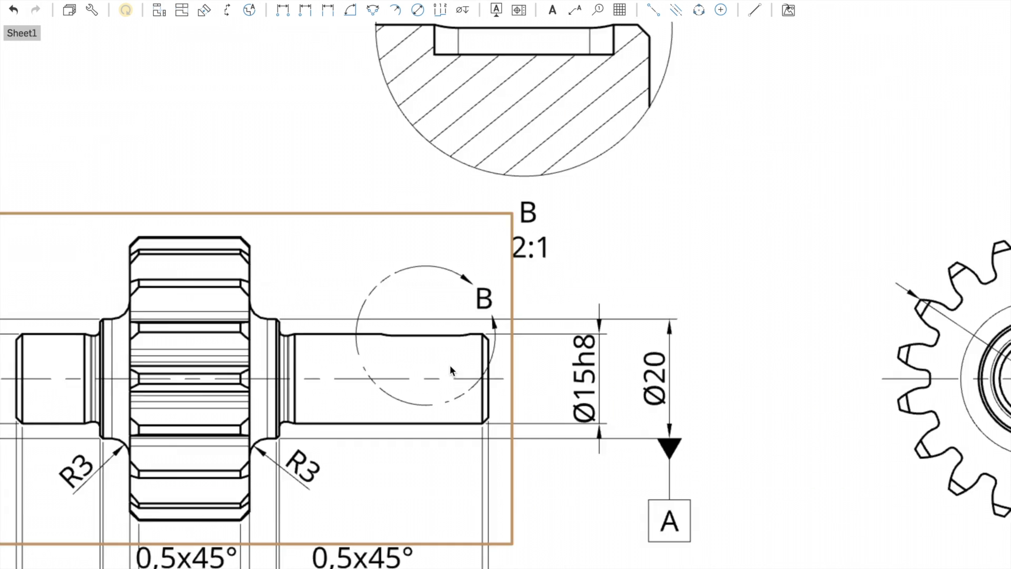
right_click(481, 194)
left_click(558, 209)
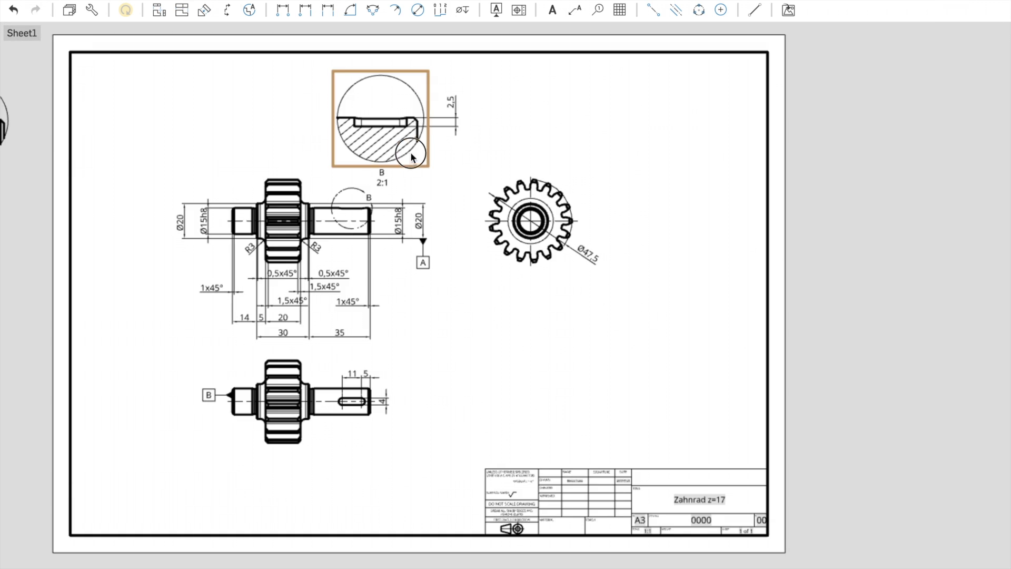
Move detail view B lower right and add DIN 509-E2,5x0.8 notes at both undercuts
left_click_drag(368, 122, 434, 329)
type("DIN 509-E2.")
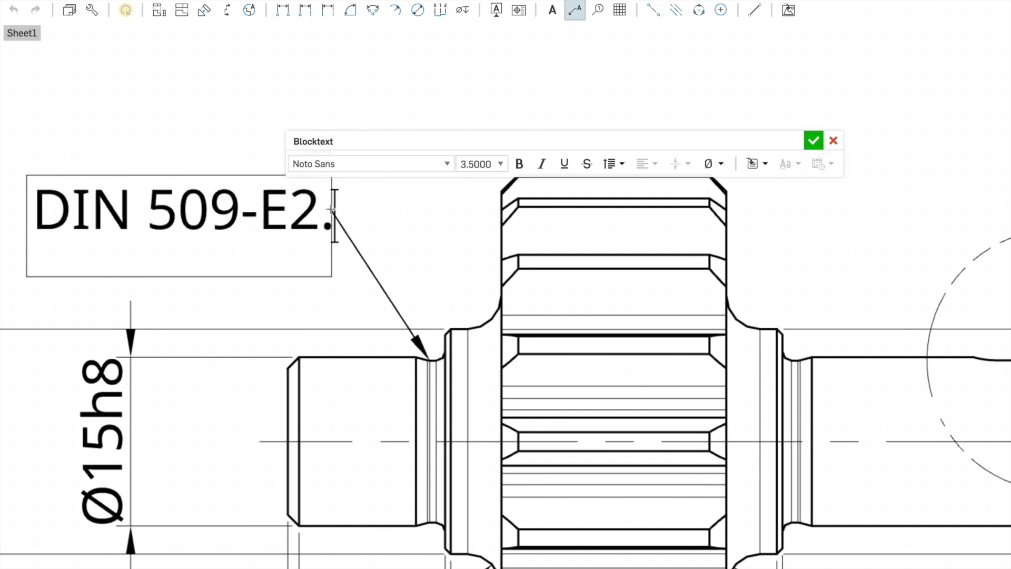
type("5x0.8")
left_click(422, 239)
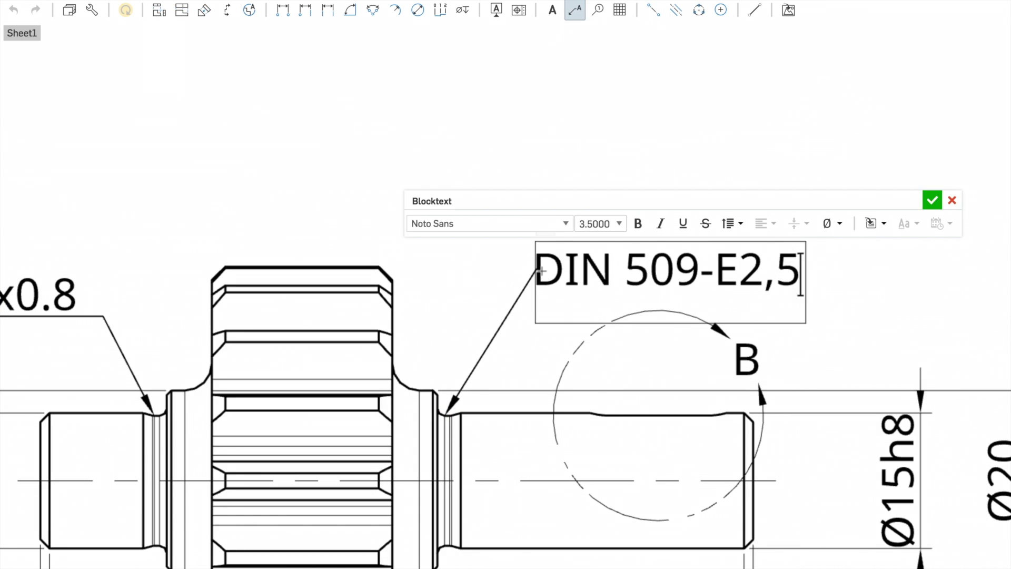
left_click(931, 203)
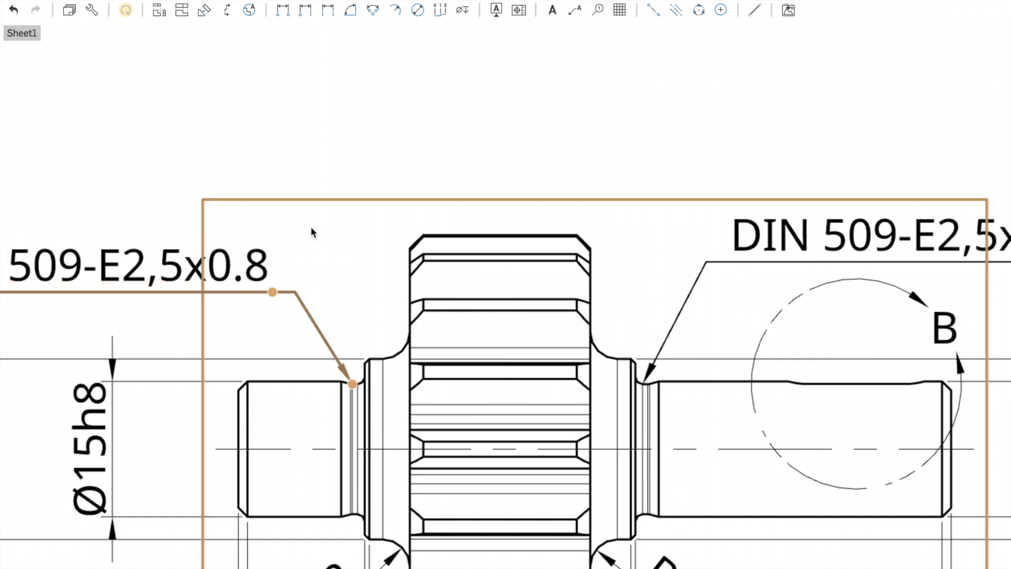
scroll(421, 211, "down", 5)
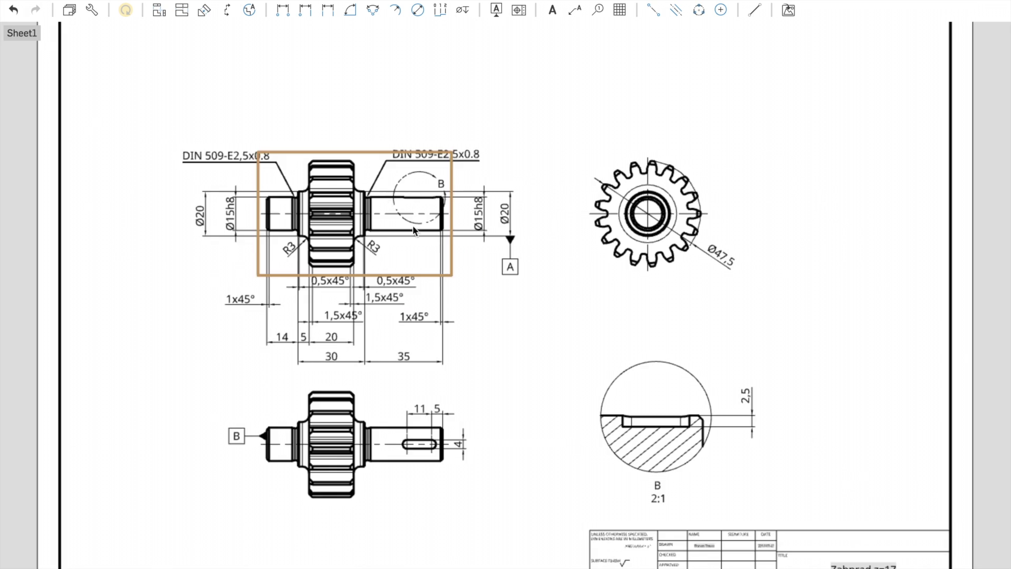
Create a ⌀0.03 concentricity frame with datum A below the right shaft
left_click(518, 10)
left_click(485, 194)
left_click(530, 255)
left_click(520, 251)
left_click(554, 251)
type("0.")
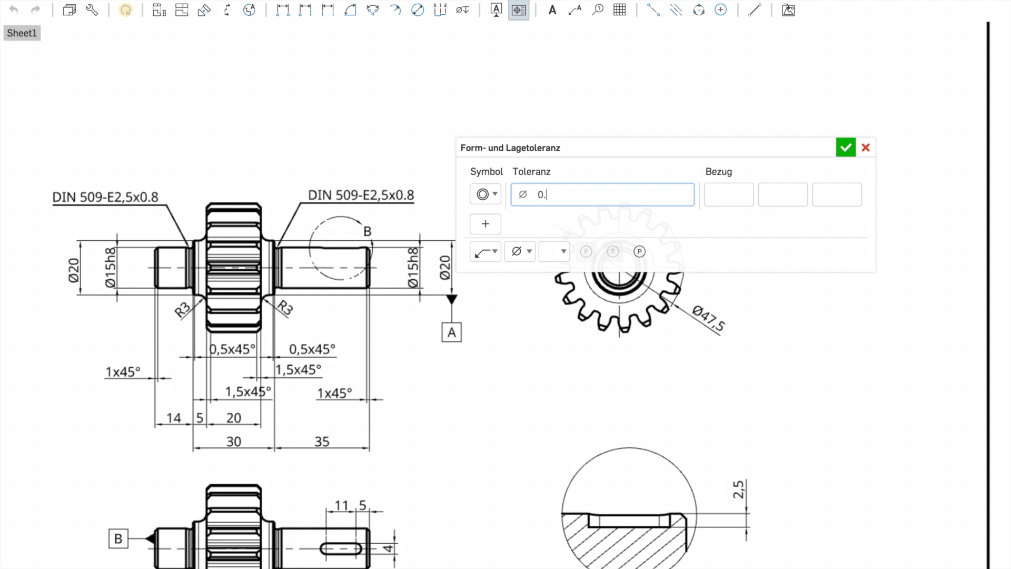
type("03 A")
key("Return")
scroll(429, 405, "up", 3)
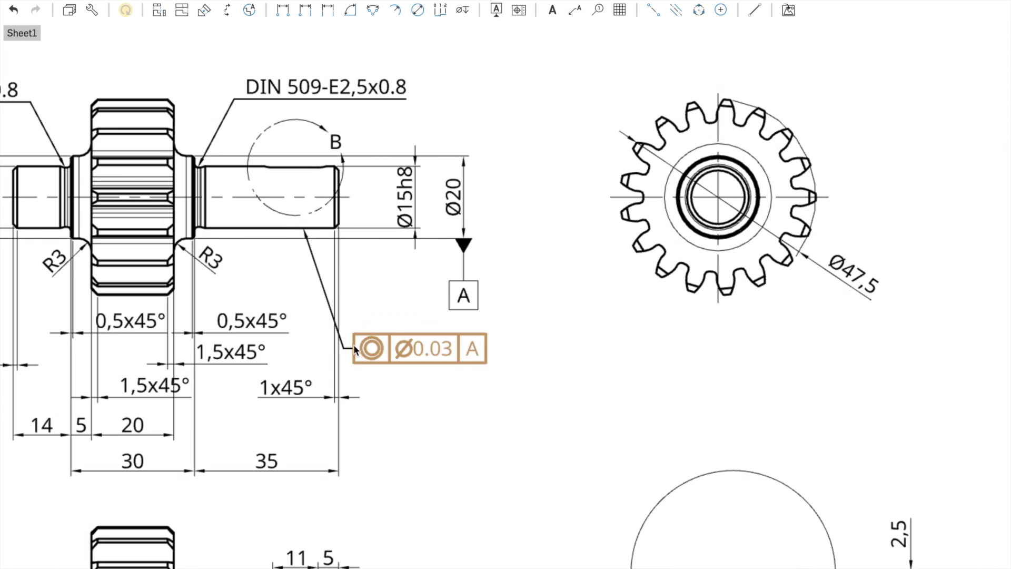
left_click(362, 351)
Add a second datum-A tolerance frame at the right Ø15h8 dimension
scroll(362, 352, "up", 5)
scroll(342, 310, "down", 2)
double_click(380, 478)
left_click(409, 32)
right_click(365, 472)
left_click(410, 494)
left_click(518, 10)
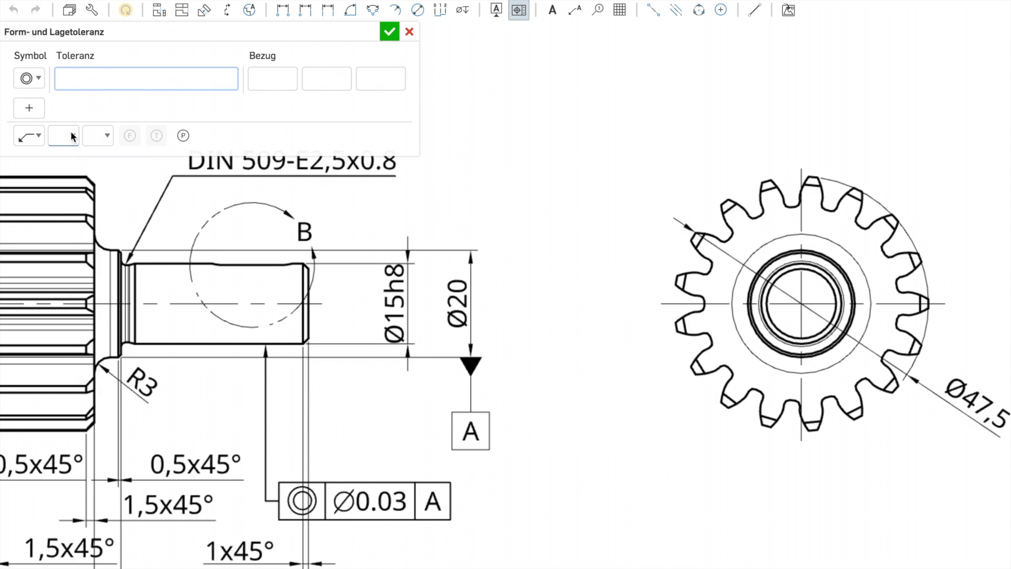
type("0.03")
key("Tab")
type("A")
key("Return")
left_click(518, 168)
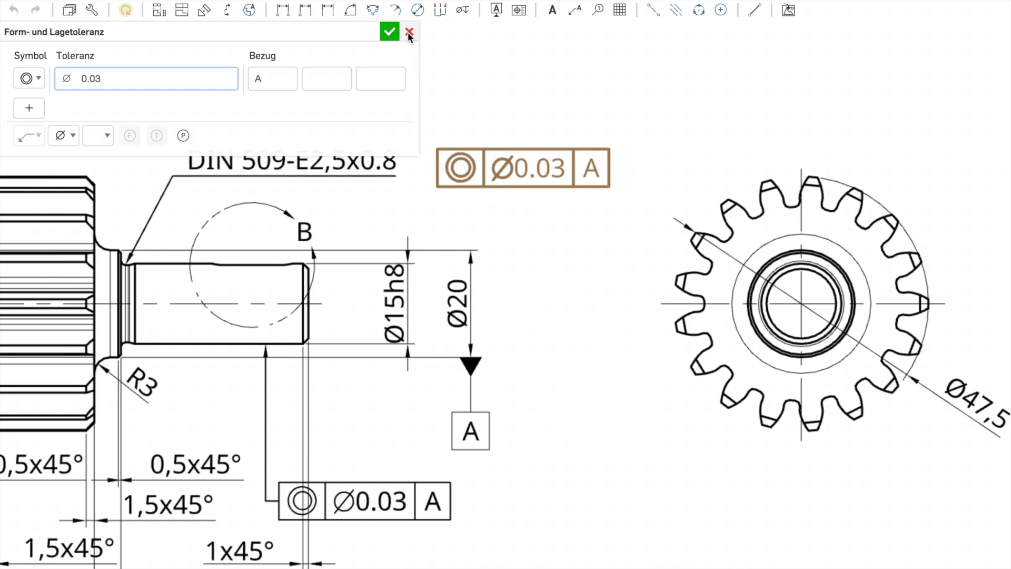
key("Return")
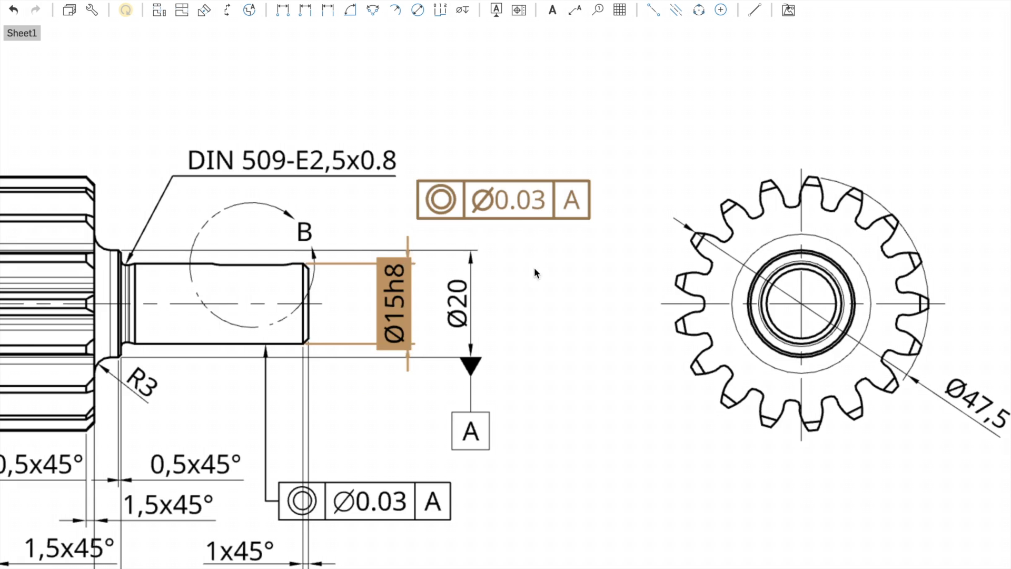
scroll(619, 157, "up", 2)
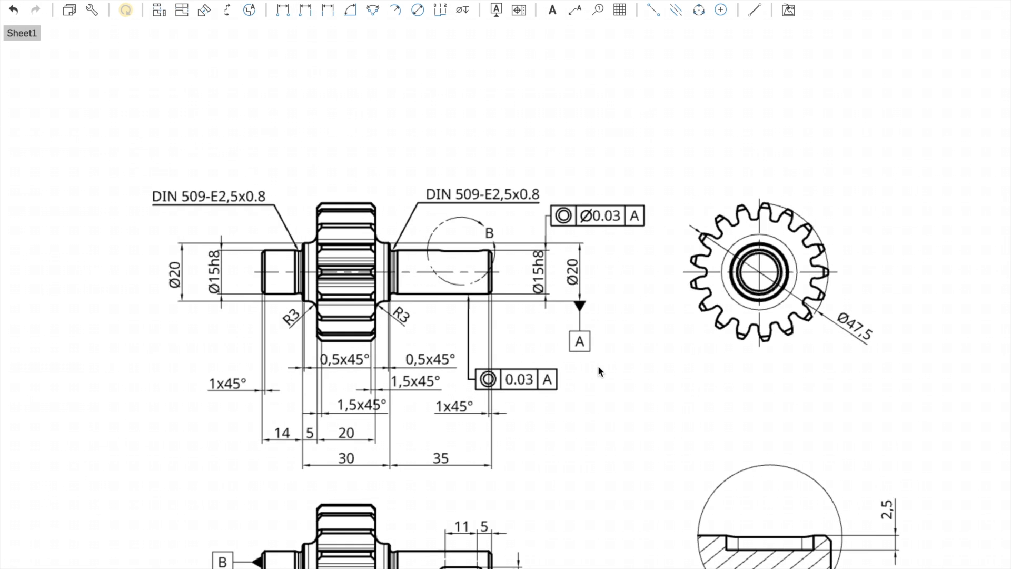
Add a Ra 6.3 text note beside the surface symbol on the left Ø20 diameter
key("l")
scroll(236, 266, "up", 5)
key("n")
mouse_move(279, 269)
left_mouse_down()
mouse_move(364, 209)
mouse_move(446, 193)
left_mouse_up()
left_click_drag(414, 231, 284, 234)
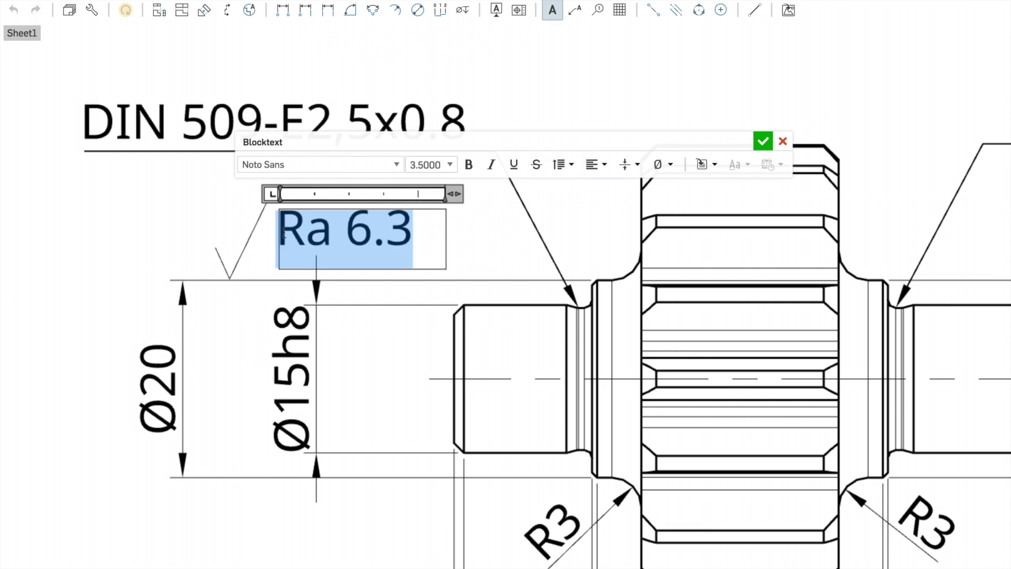
left_click(762, 141)
scroll(212, 255, "up", 2)
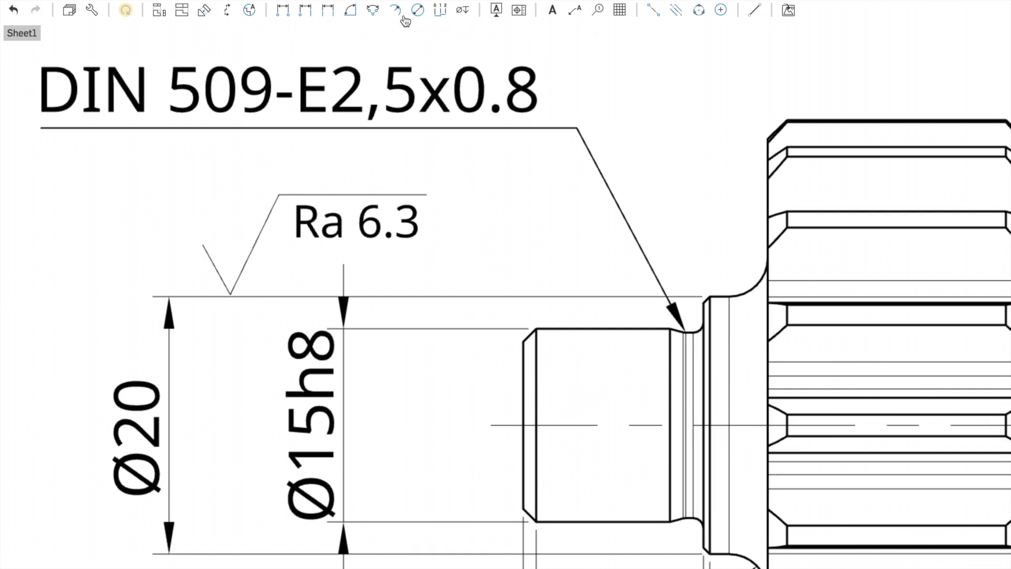
Cancel the unfinished line and undo the last layout change
key("Escape")
scroll(317, 284, "down", 2)
scroll(349, 203, "down", 1)
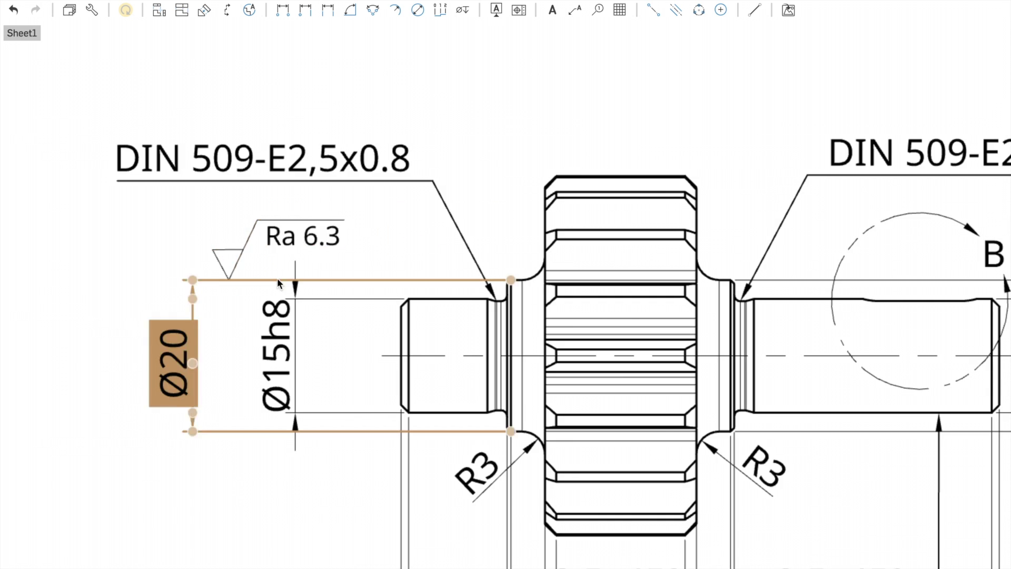
scroll(277, 277, "down", 3)
scroll(297, 237, "up", 1)
scroll(216, 252, "down", 3)
scroll(135, 403, "down", 1)
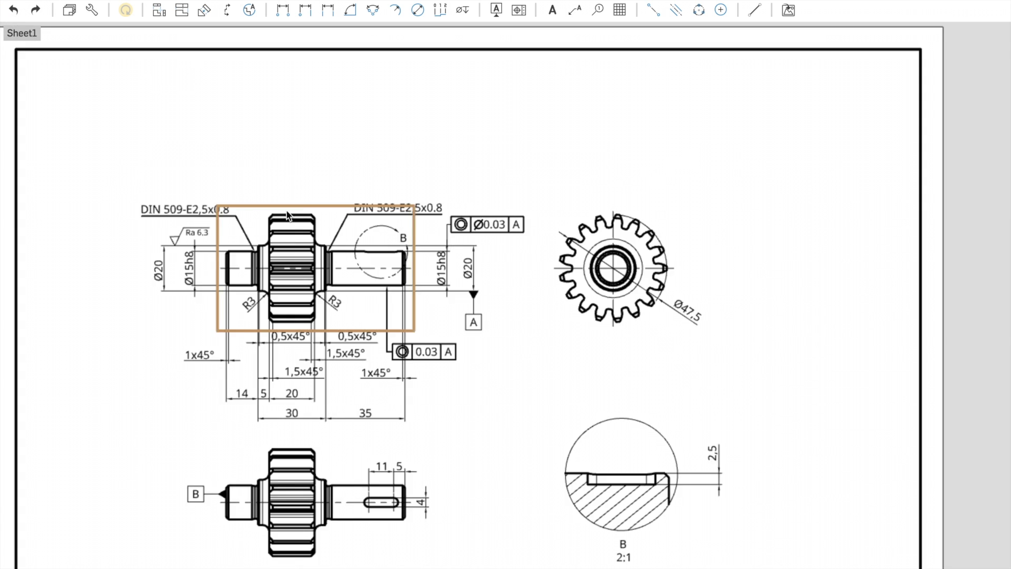
scroll(321, 388, "up", 2)
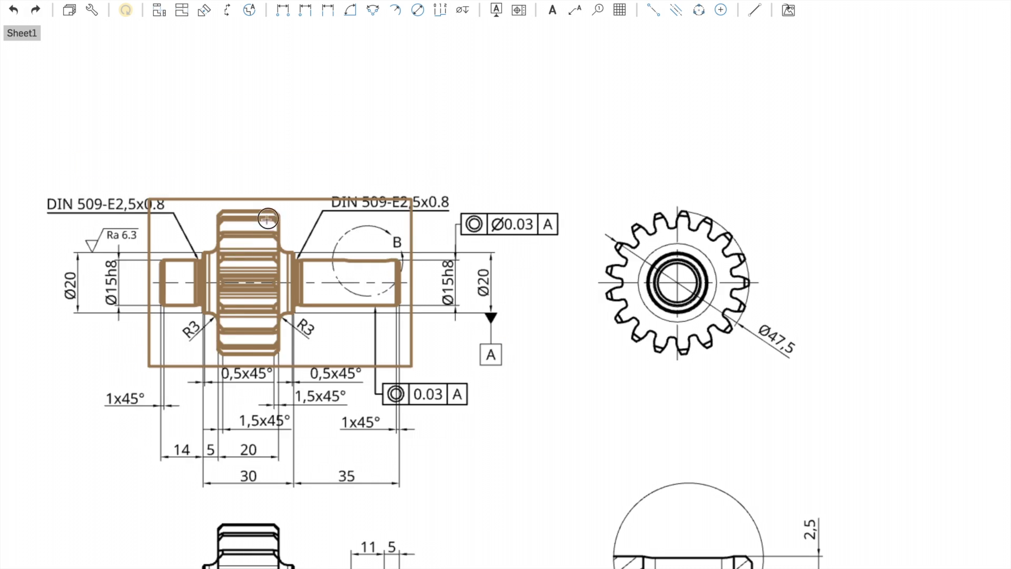
key("ctrl+z")
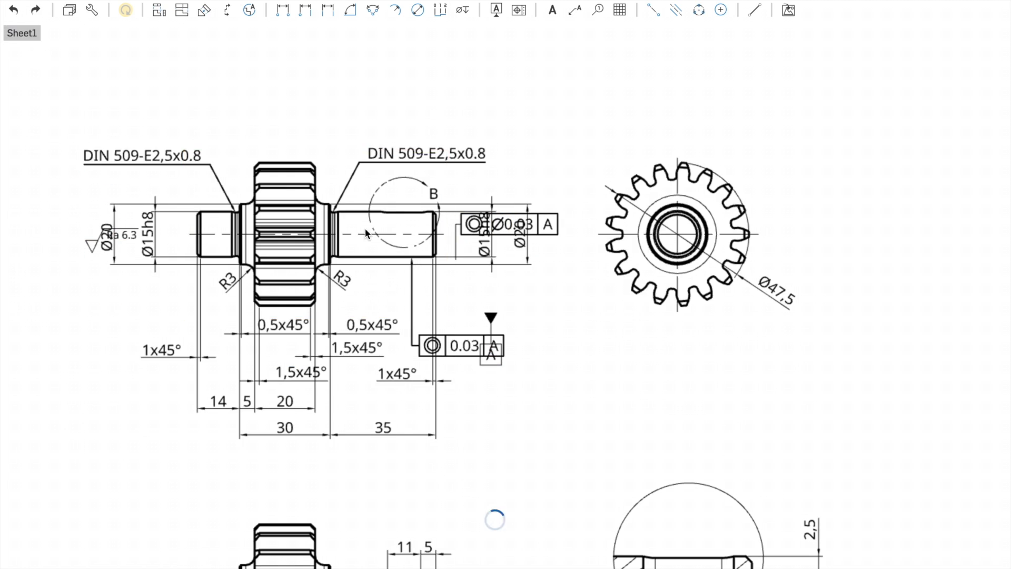
scroll(228, 88, "down", 3)
scroll(342, 279, "up", 5)
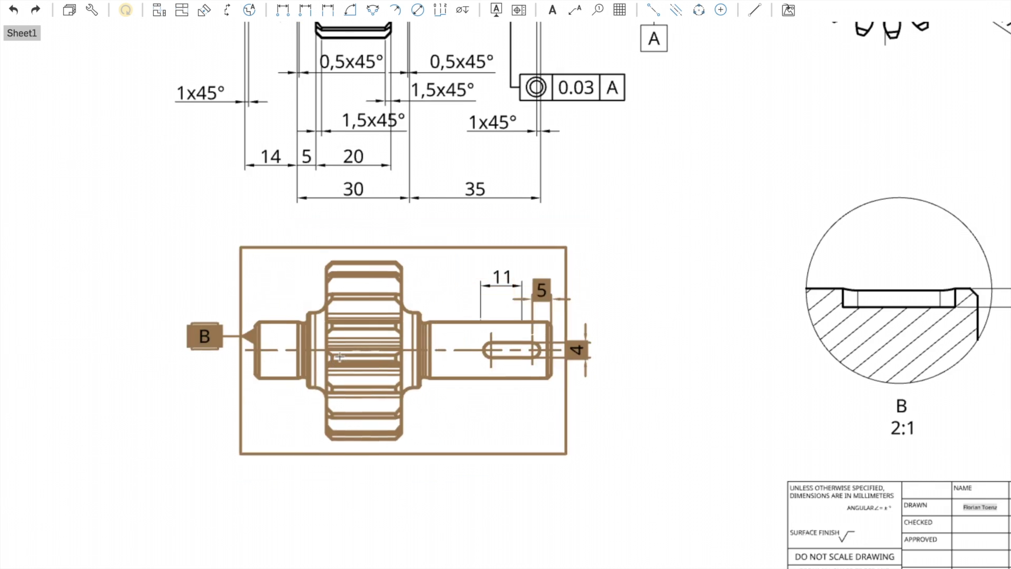
left_click(754, 10)
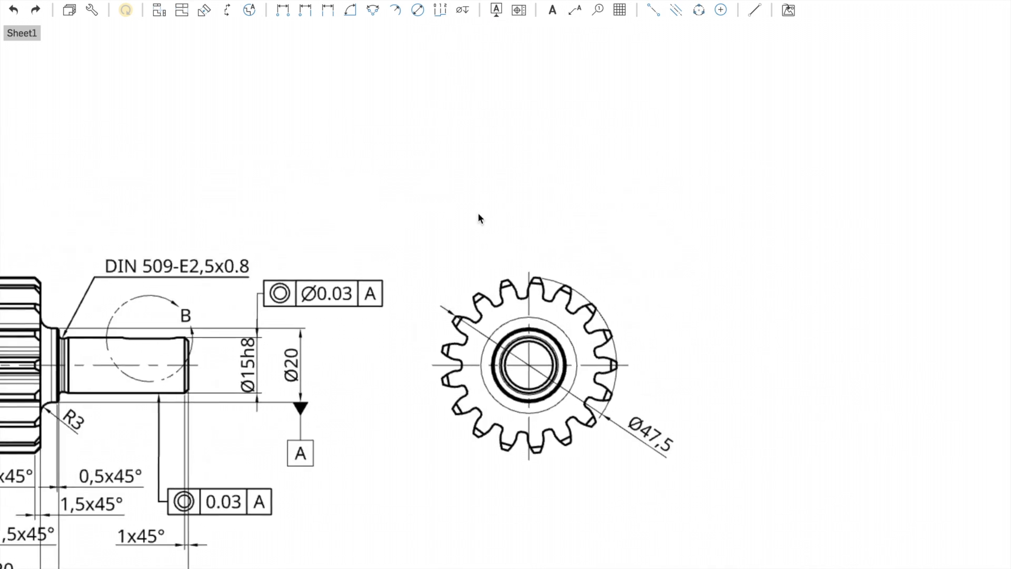
Draw a dashed line under the reference line of the weld symbol marked 3
left_click(376, 257)
scroll(447, 181, "up", 4)
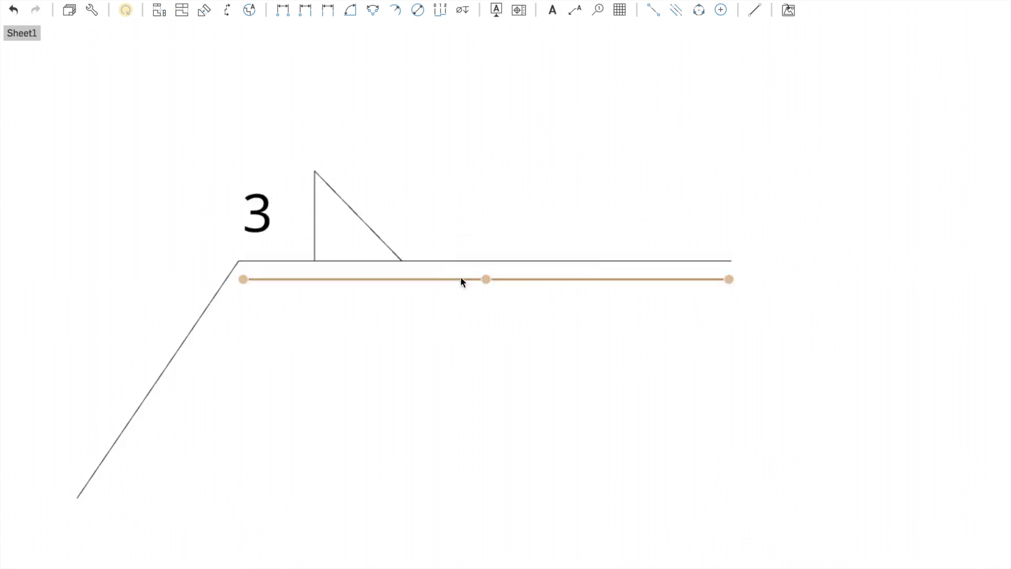
left_click(91, 10)
left_click(695, 124)
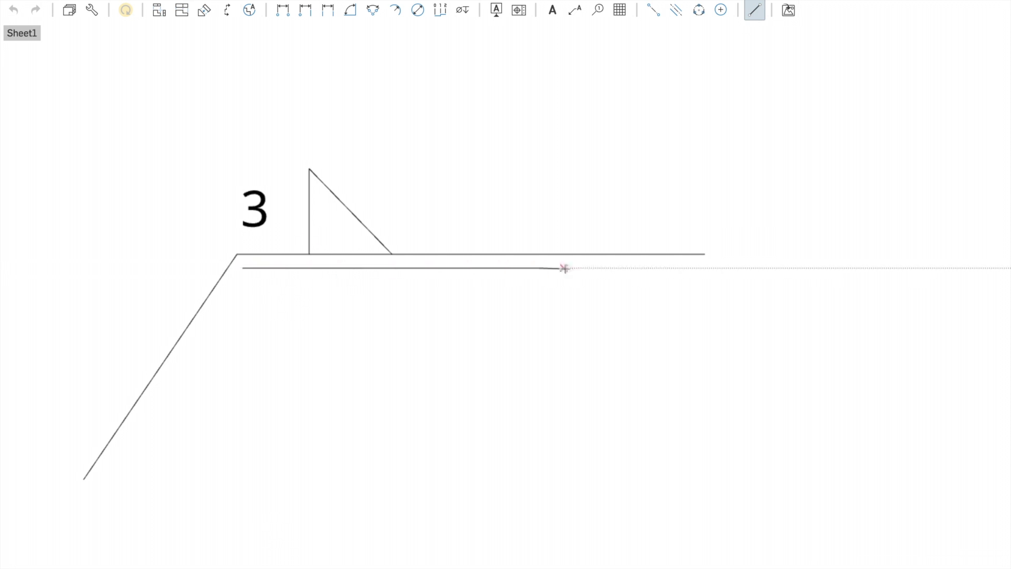
Shorten the dashed line by moving its right endpoint left
scroll(329, 272, "down", 5)
double_click(327, 343)
scroll(432, 267, "up", 3)
left_click_drag(450, 245, 396, 239)
key("f")
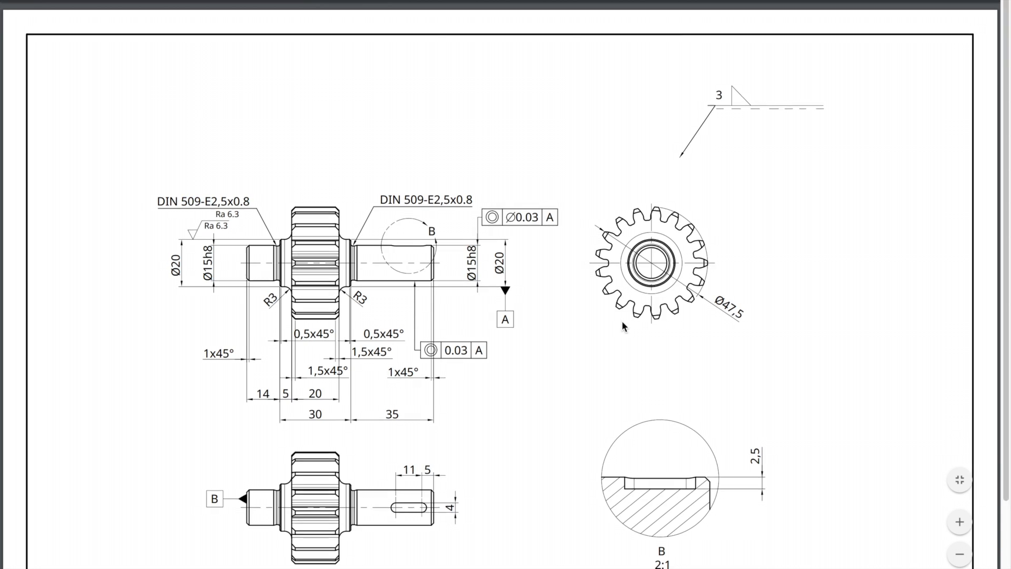
Export the drawing sheet to PDF
scroll(621, 321, "down", 3)
left_click(959, 523)
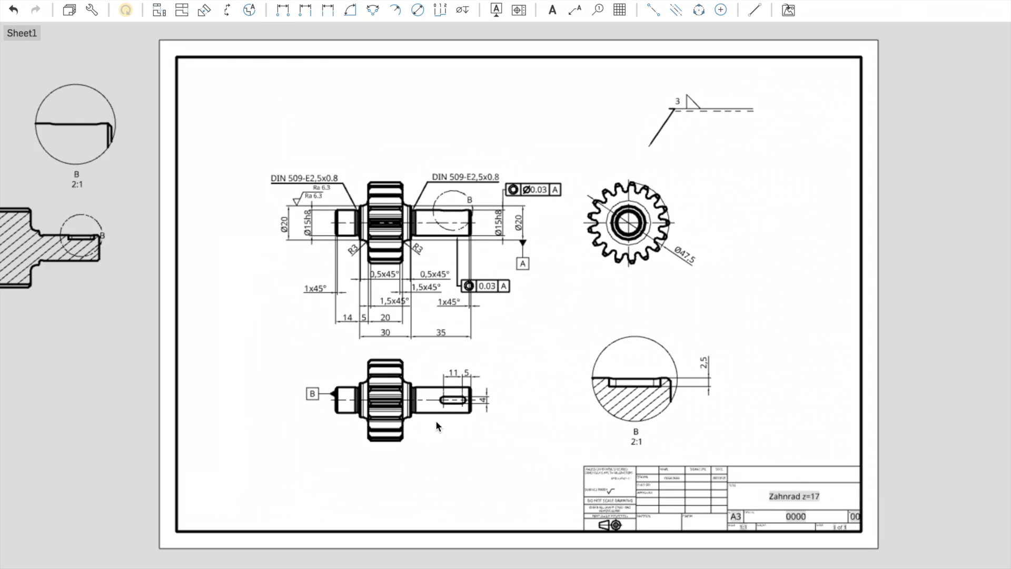
scroll(483, 361, "up", 1)
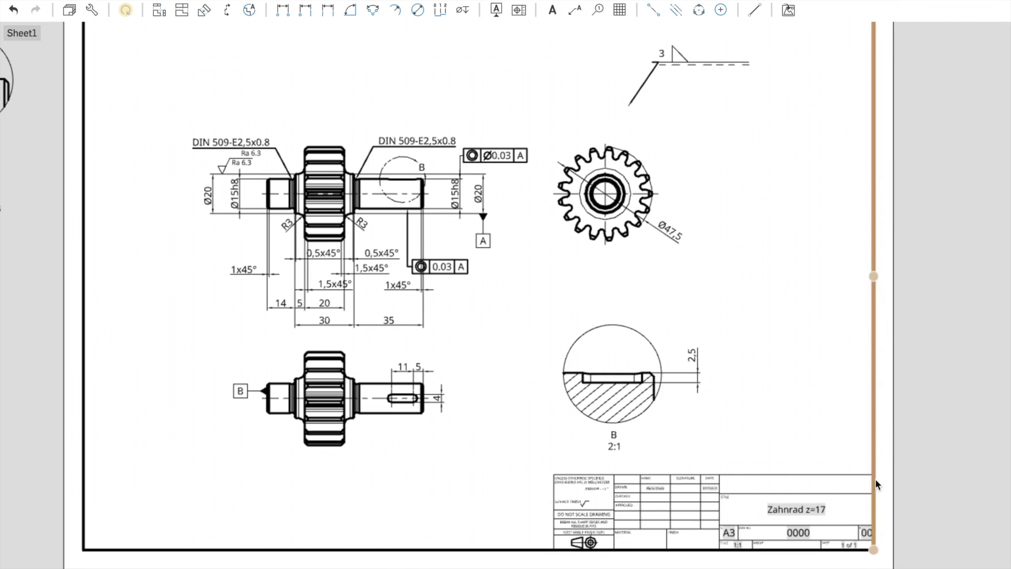
right_click(877, 485)
left_click(896, 535)
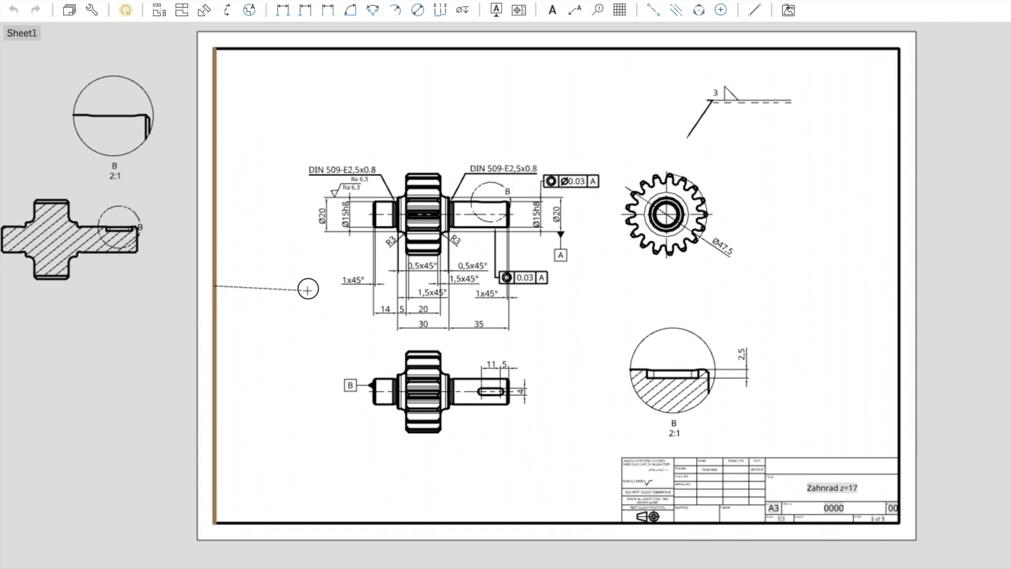
Open the empty material cell of the title block for editing
scroll(399, 505, "up", 3)
scroll(400, 504, "up", 3)
double_click(434, 451)
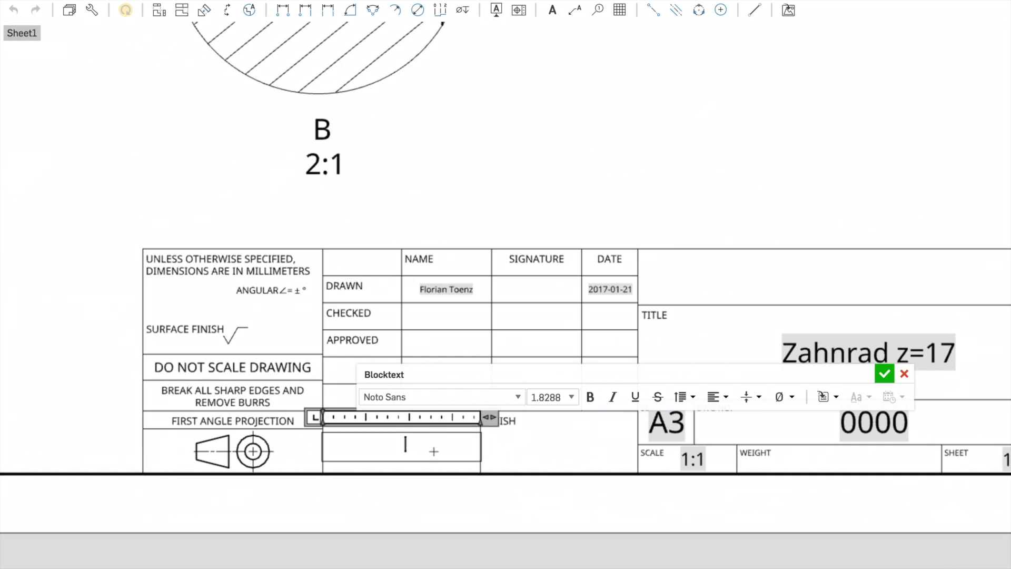